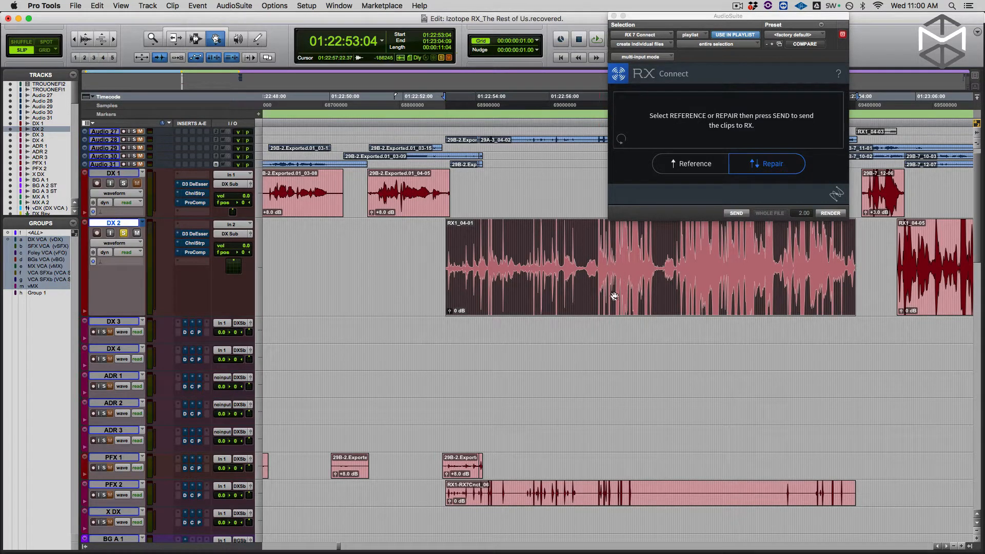
Paste a copy of the DX 2 clip RX1_04-01 onto the X DX track at the same timeline position
click(495, 364)
click(506, 278)
key(semicolon)
key(semicolon)
key(semicolon)
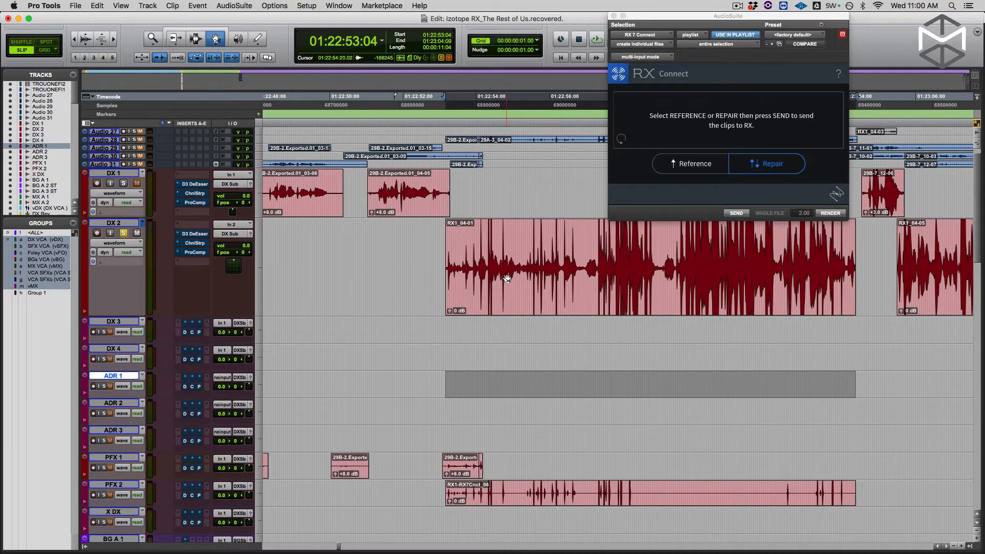
key(semicolon)
key(semicolon)
key(semicolon)
key(semicolon)
key(semicolon)
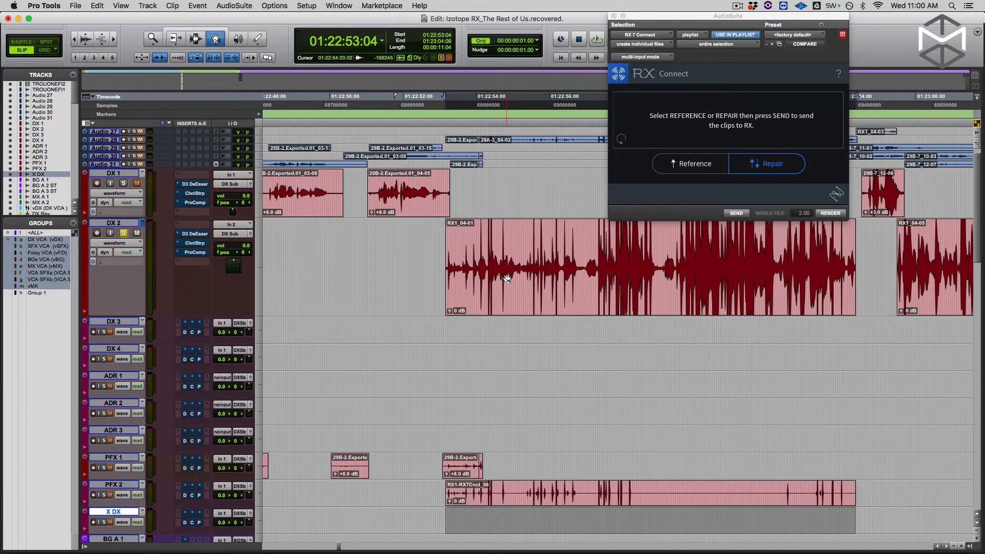
key(super+v)
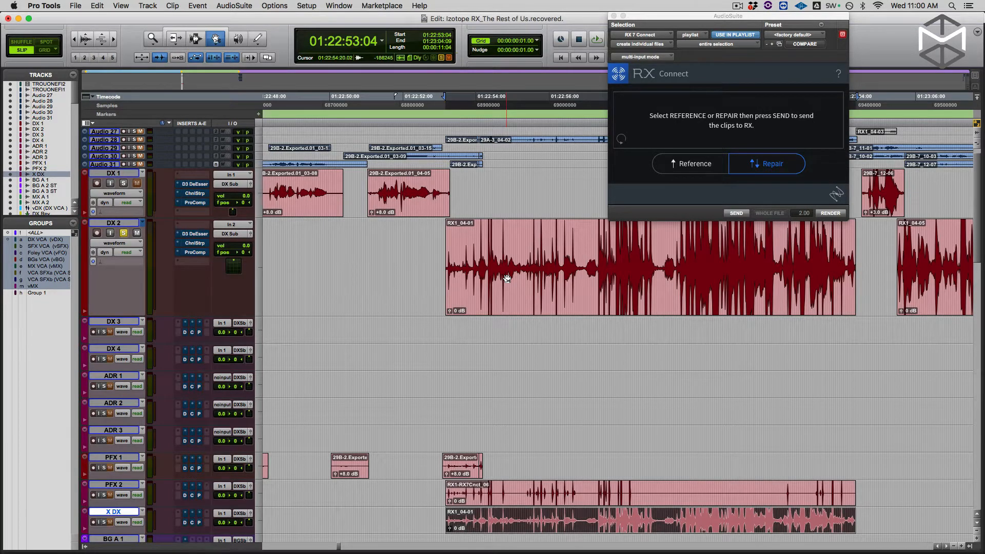
Send the PFX 2 and X DX clips to RX for repair with RX 7 Connect in multi-input mode, creating individual files
scroll(571, 347, down, 2)
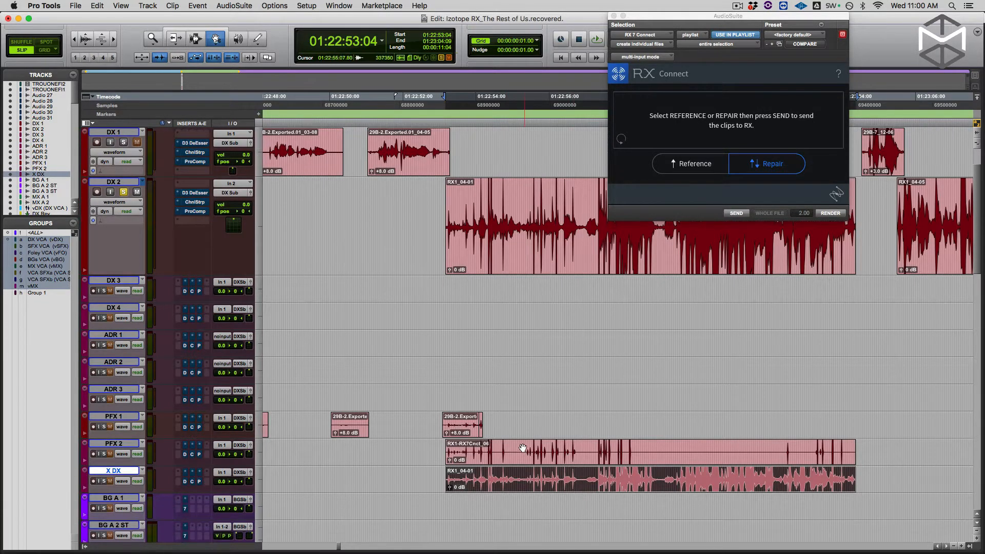
click(523, 448)
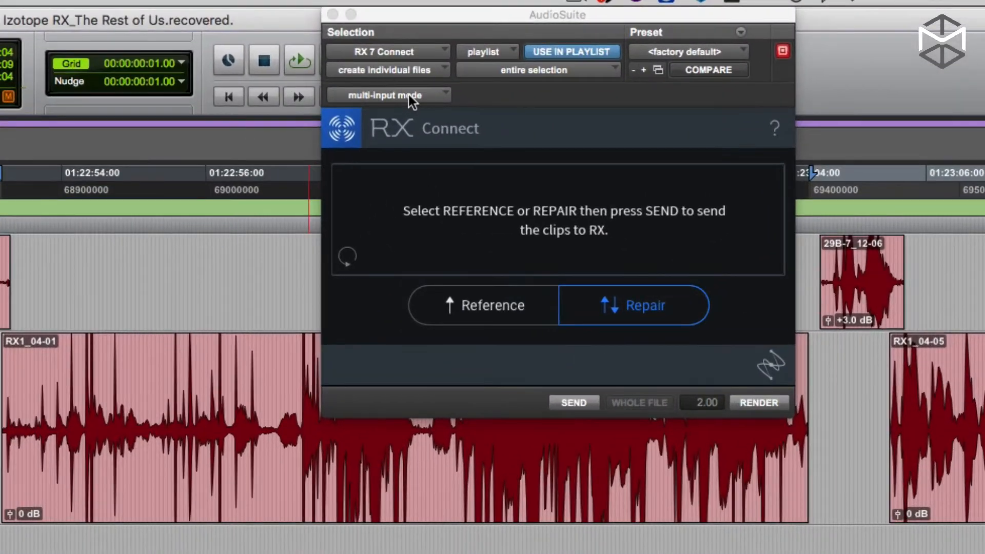
click(409, 94)
click(458, 96)
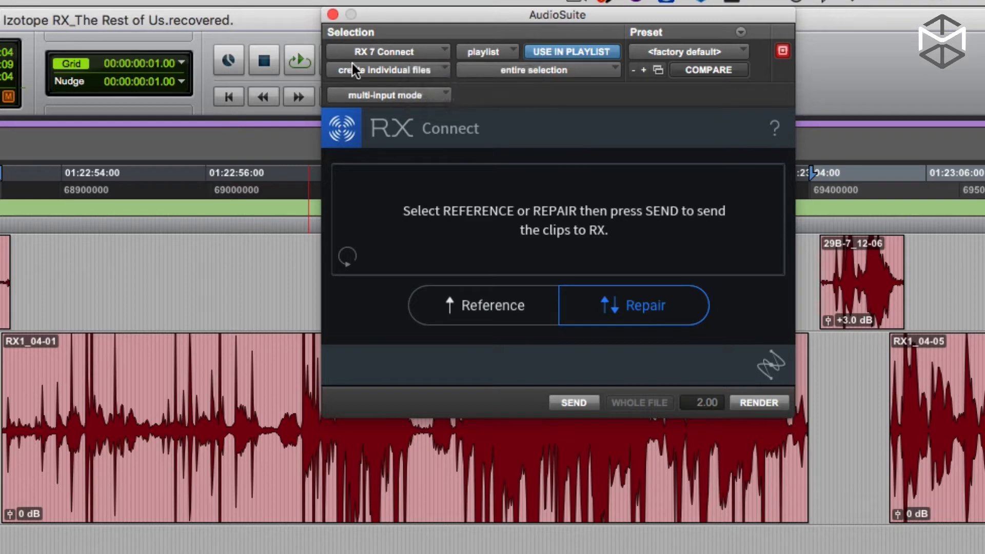
click(352, 64)
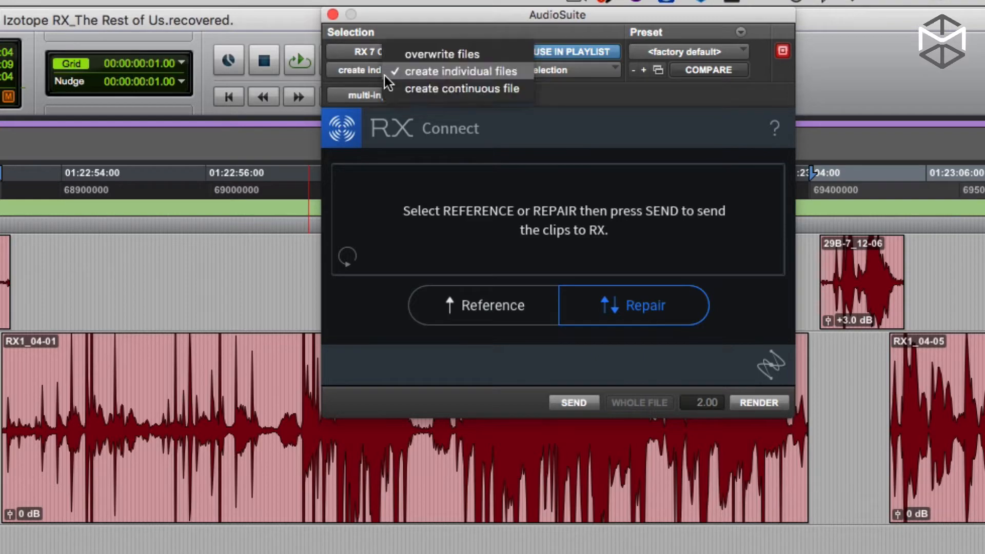
click(506, 78)
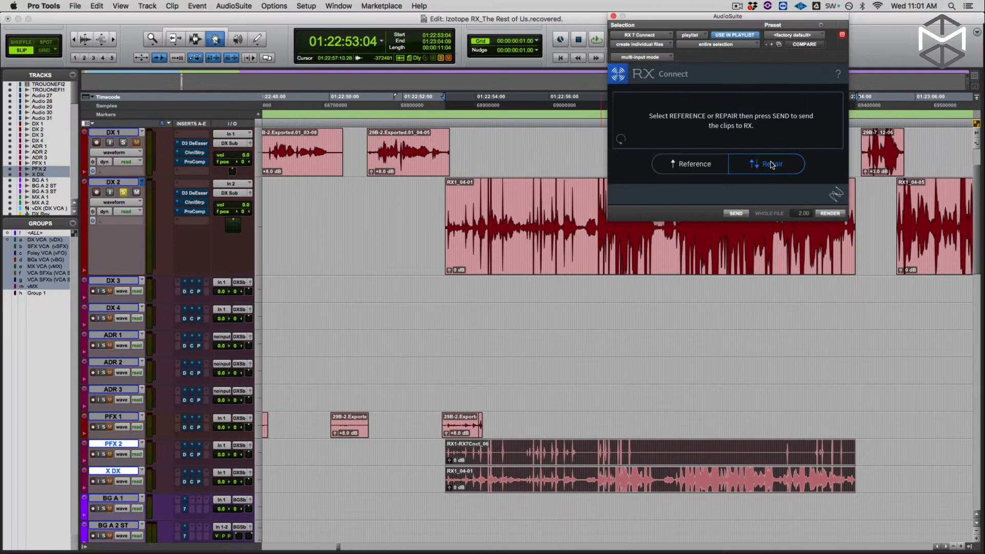
click(735, 213)
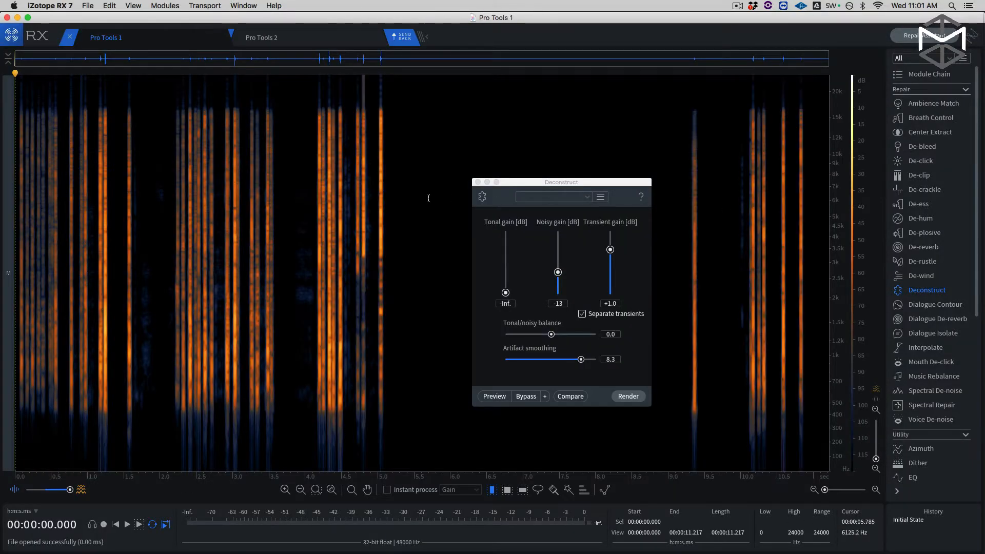
Close the Deconstruct module and compare the spectrograms of the Pro Tools 1 and Pro Tools 2 files
click(477, 183)
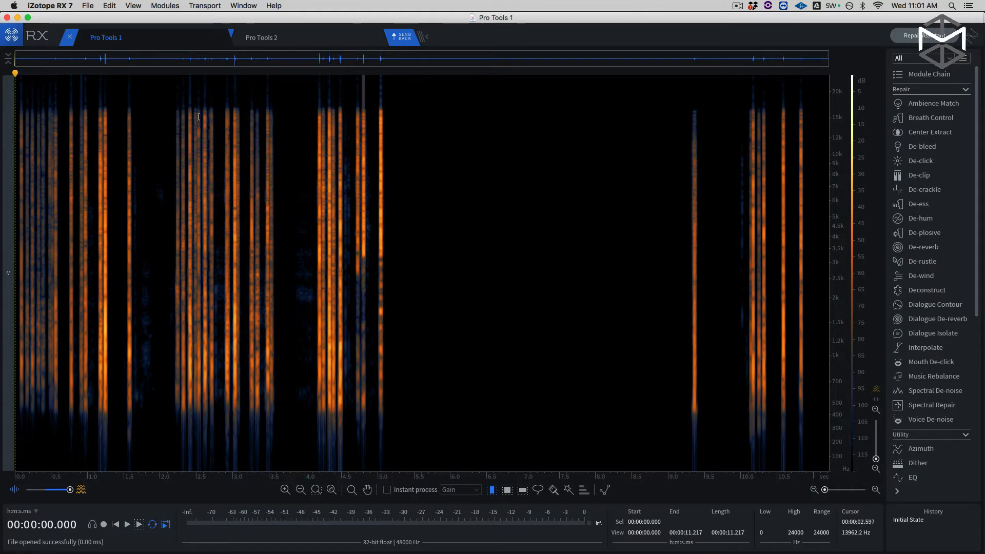
click(265, 41)
click(158, 45)
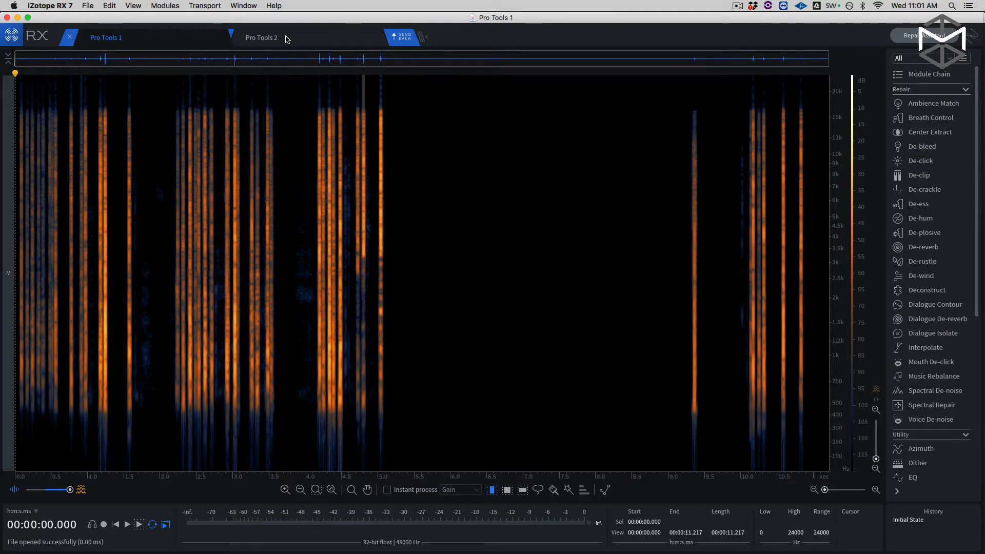
click(259, 38)
click(164, 37)
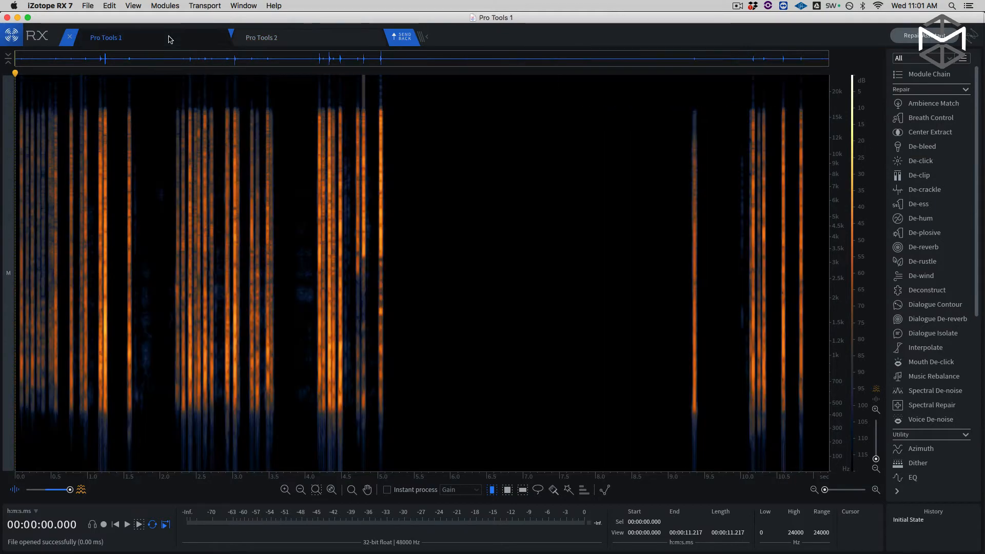
click(289, 38)
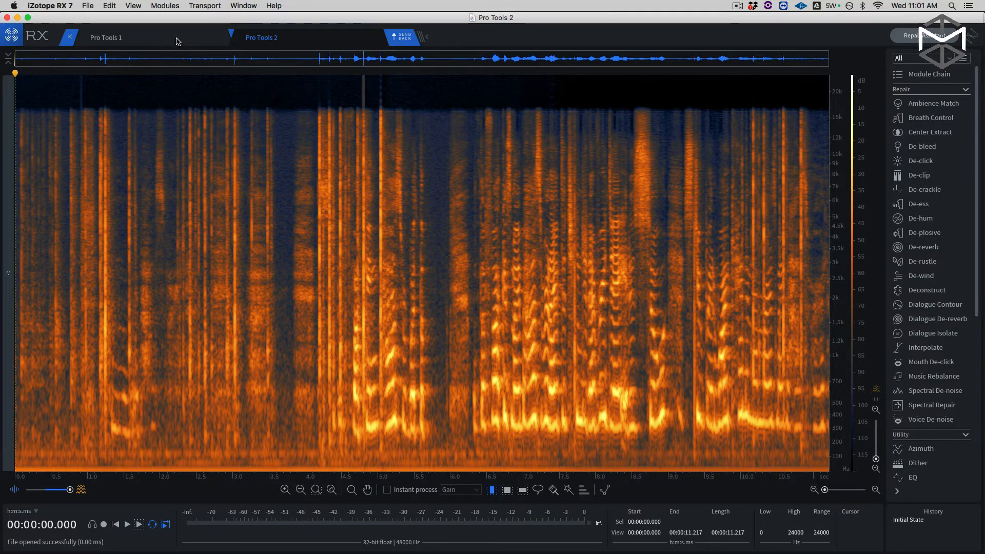
click(136, 43)
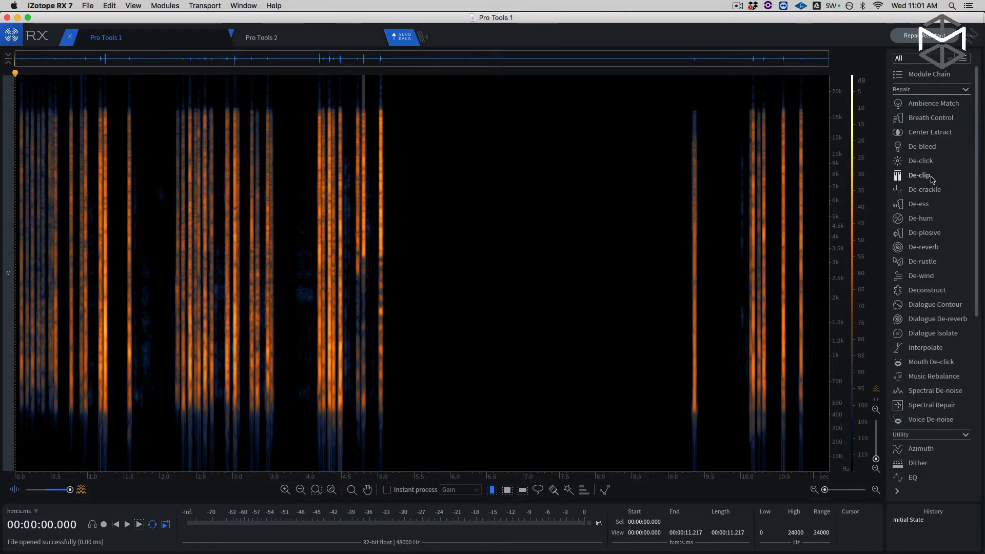
Learn a De-bleed profile for Pro Tools 2 using Pro Tools 1 as the bleed source, and render it
click(924, 147)
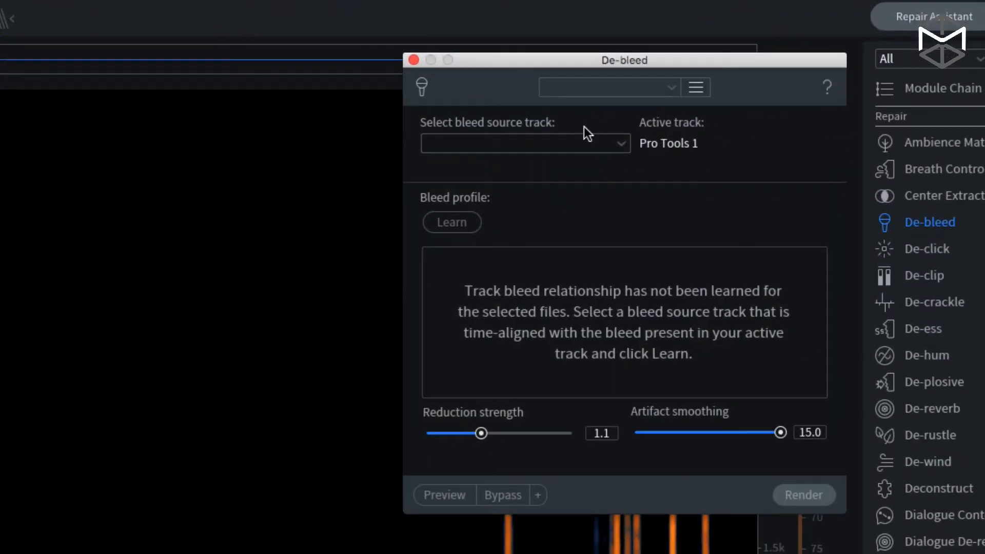
drag(490, 66, 407, 90)
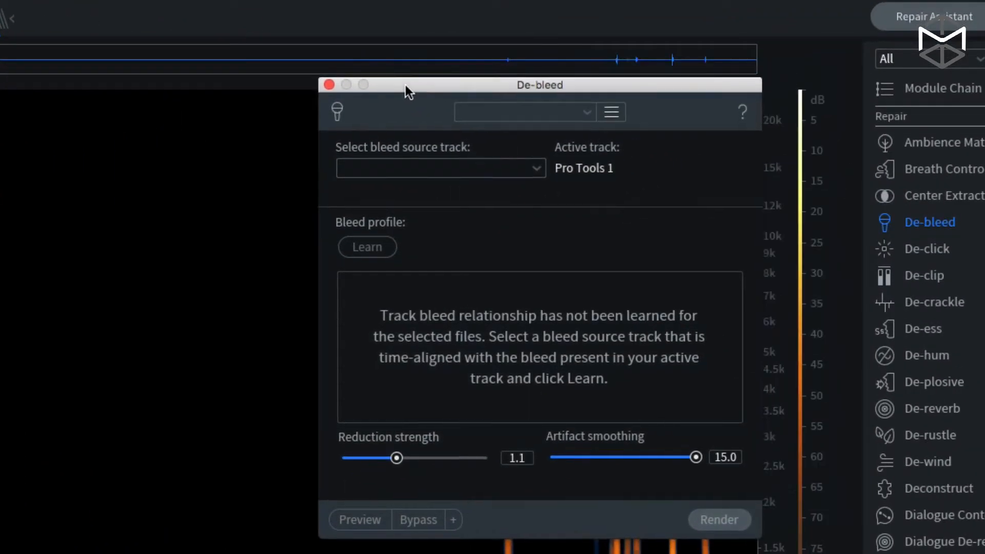
click(464, 168)
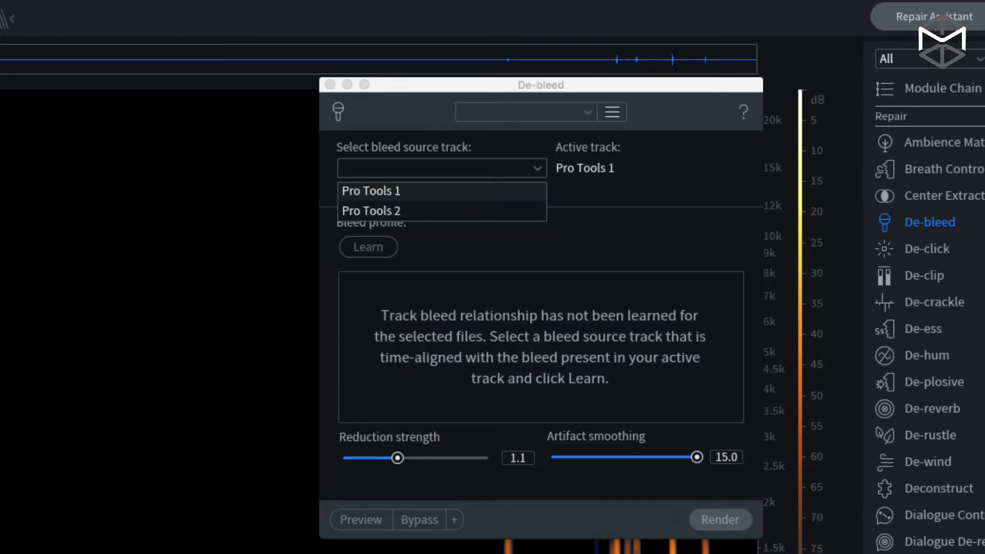
click(391, 194)
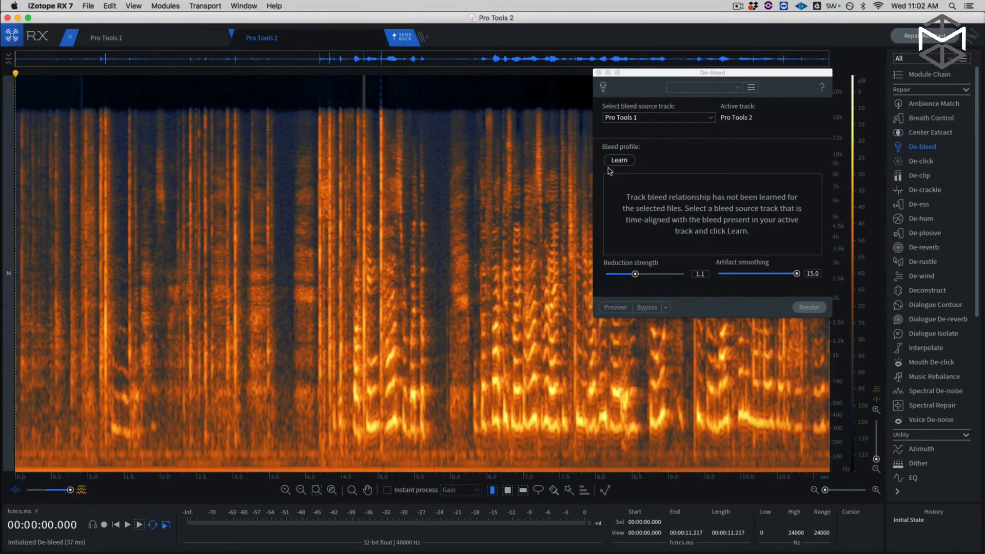
click(617, 161)
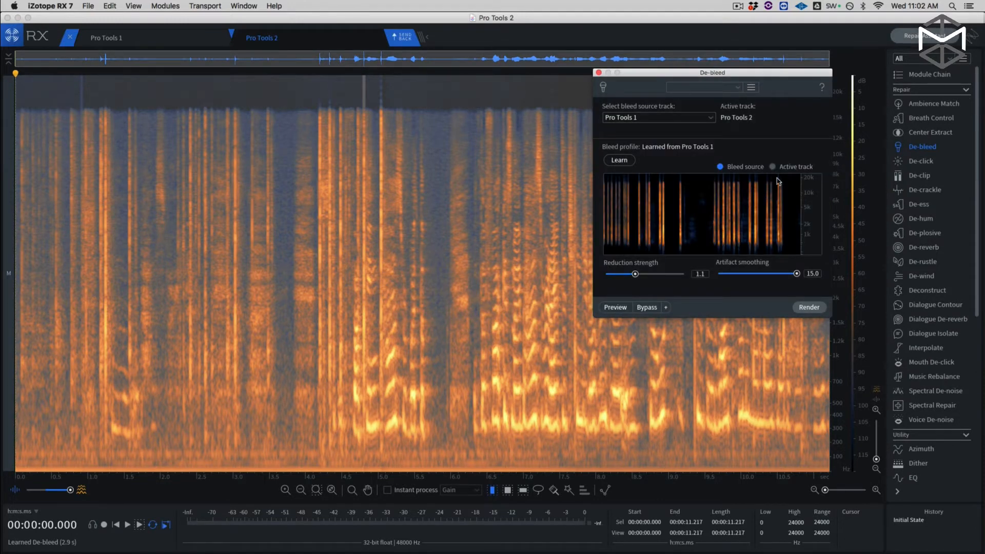
click(809, 308)
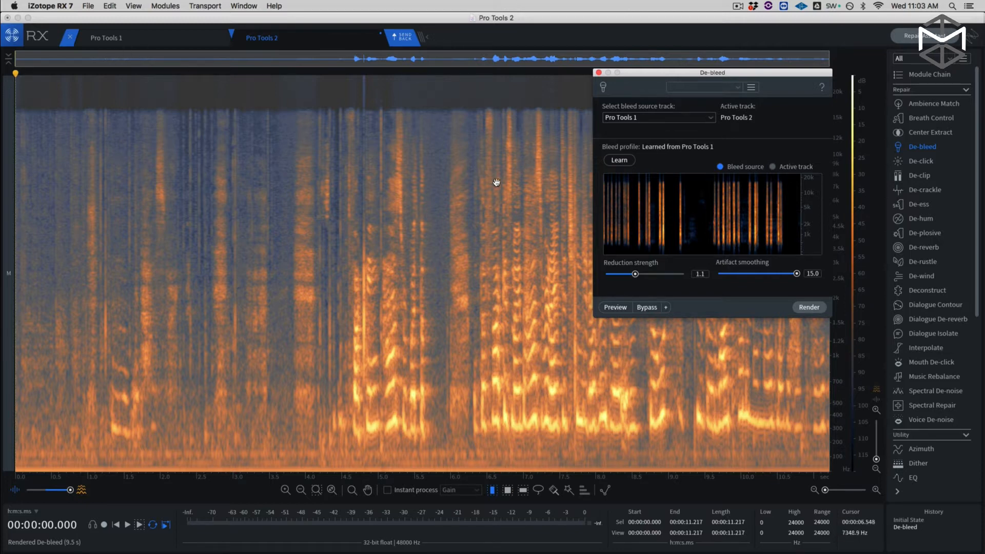
Try a second De-bleed pass on Pro Tools 2, then undo it after listening
click(809, 308)
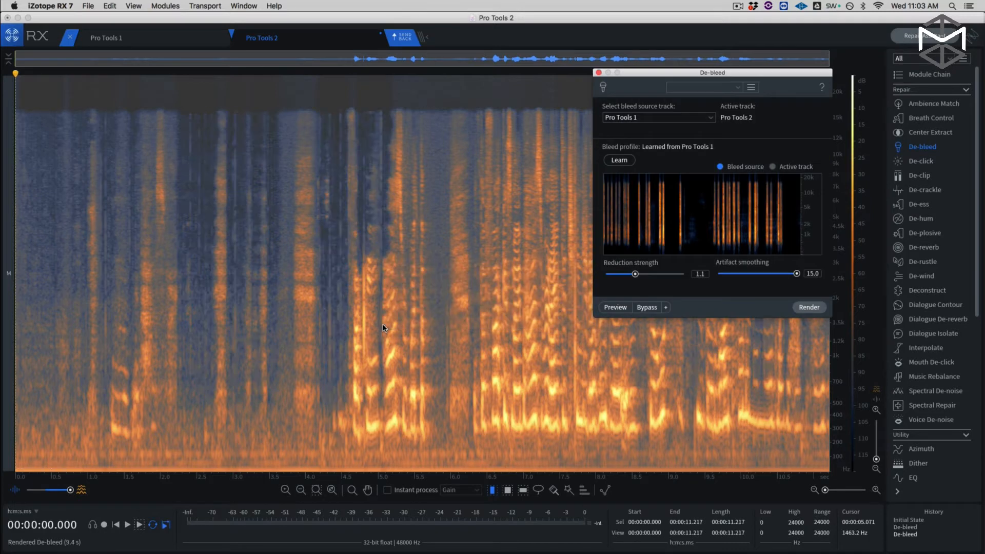
key(space)
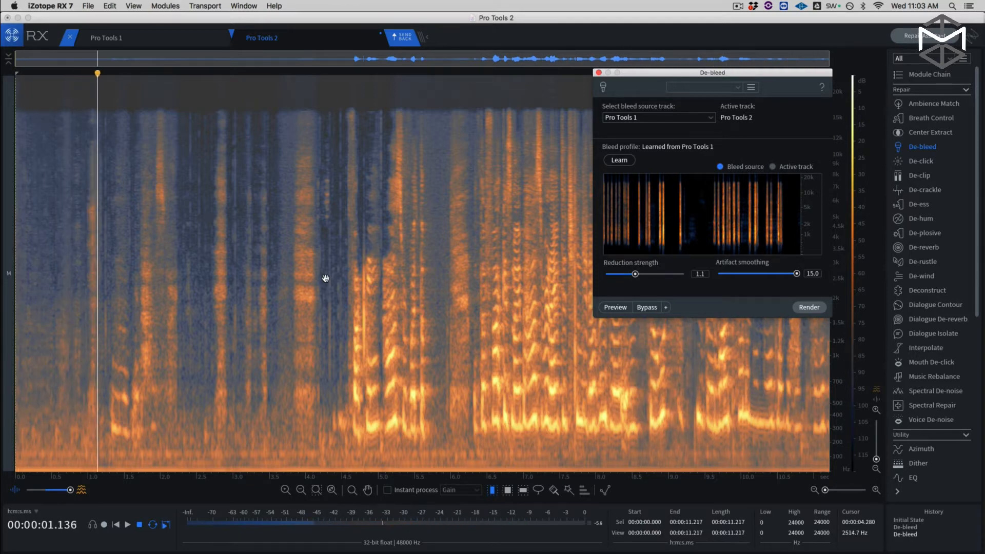
key(super+z)
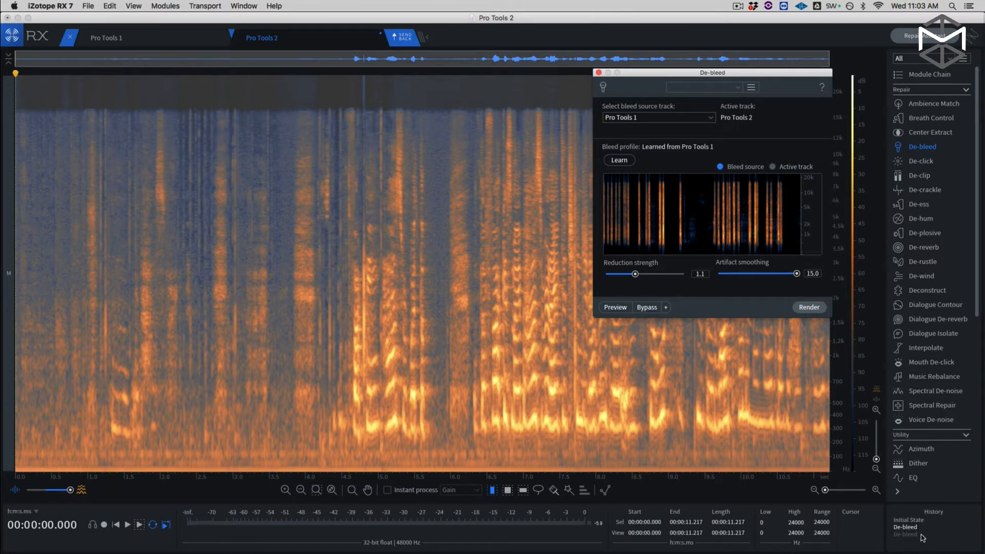
Compare playback of the first De-bleed pass with the initial state, return to the De-bleed state, and close the module
key(space)
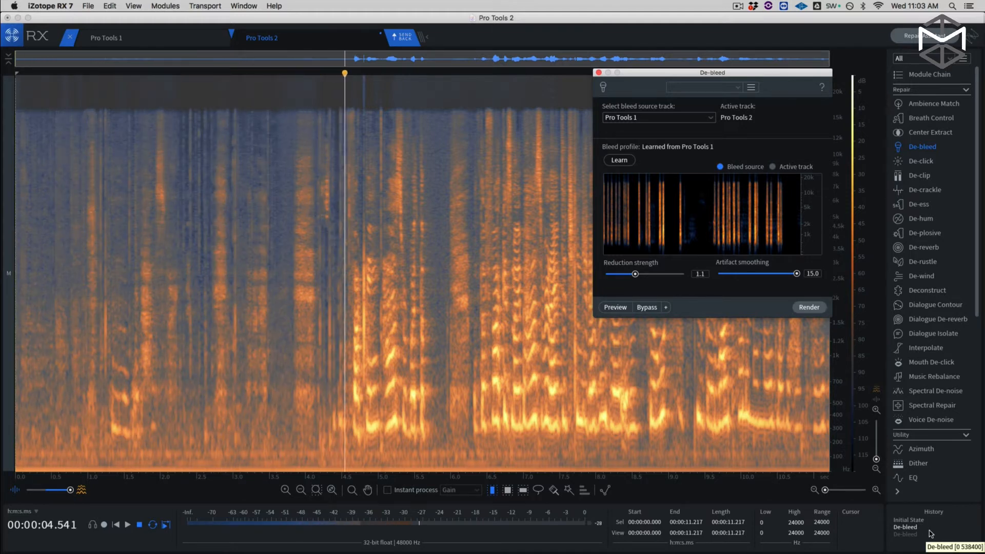
click(923, 521)
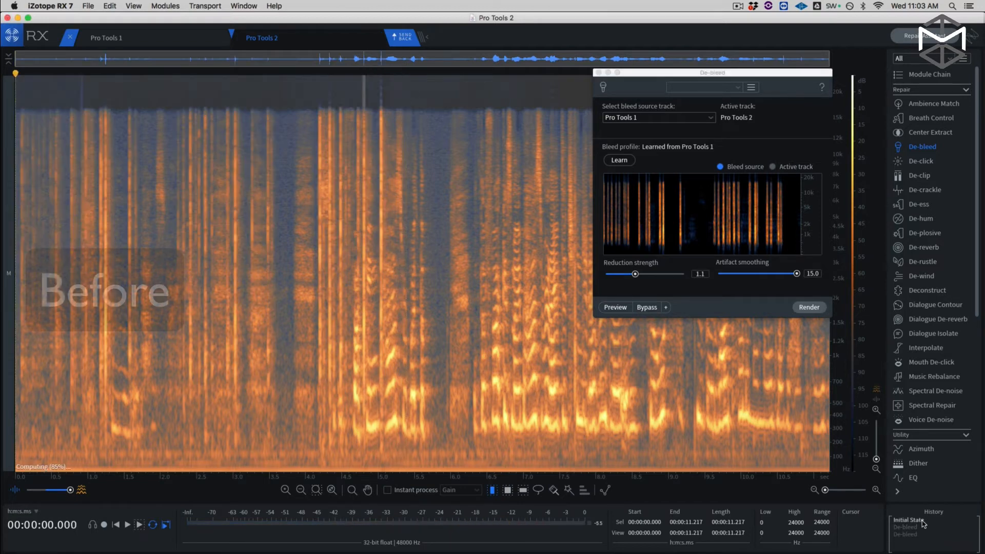
key(space)
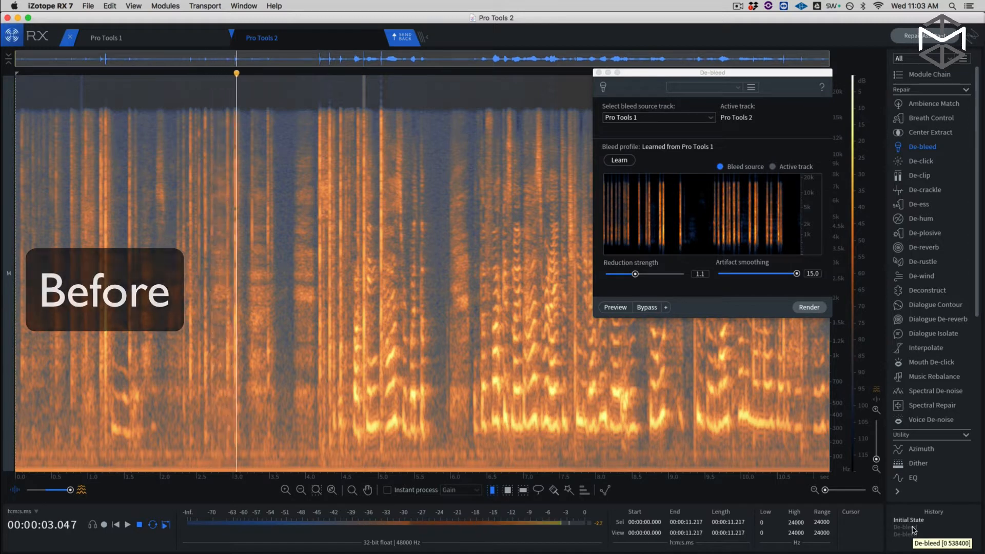
click(913, 527)
key(space)
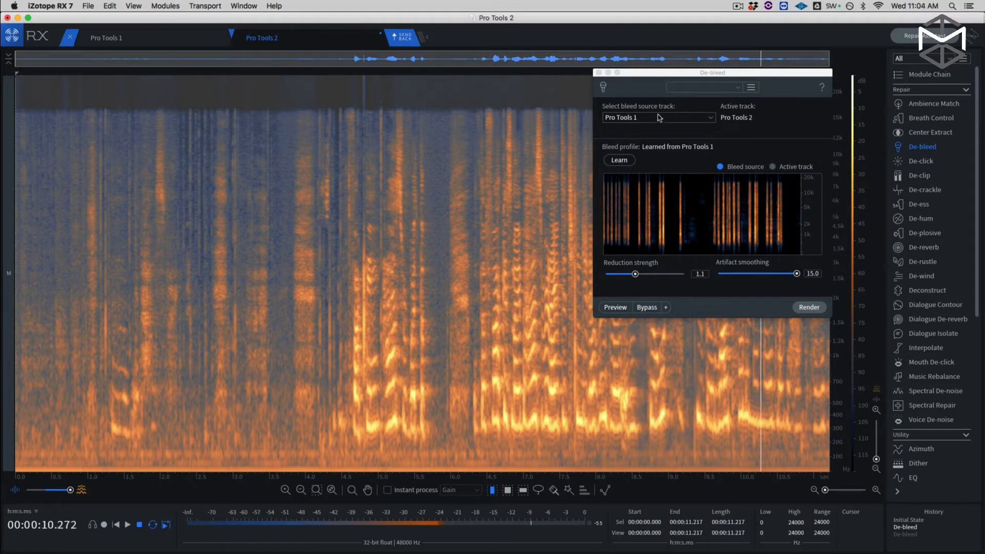
click(598, 73)
key(space)
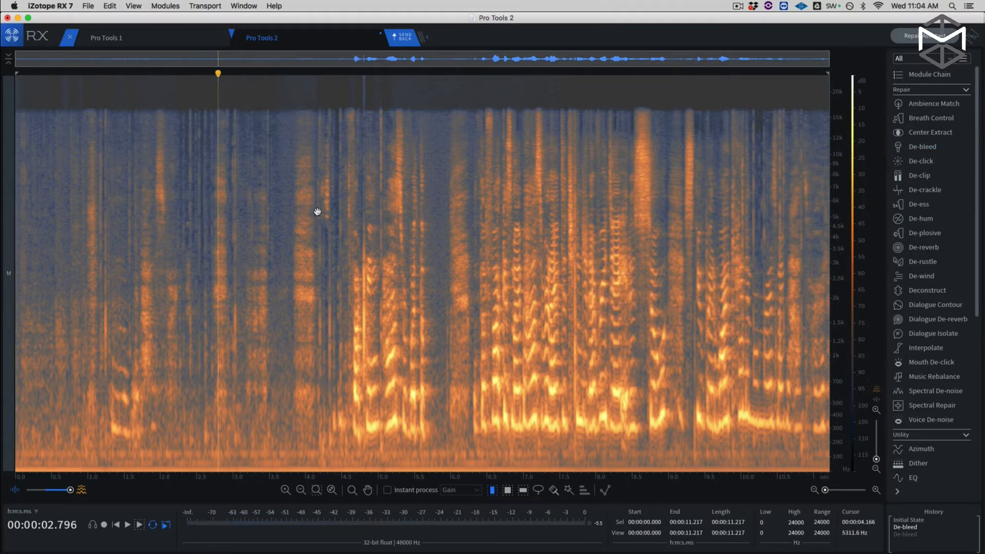
Select the noise-only gap in Pro Tools 2 from about 3.56 s to 3.84 s and audition it
scroll(317, 212, up, 5)
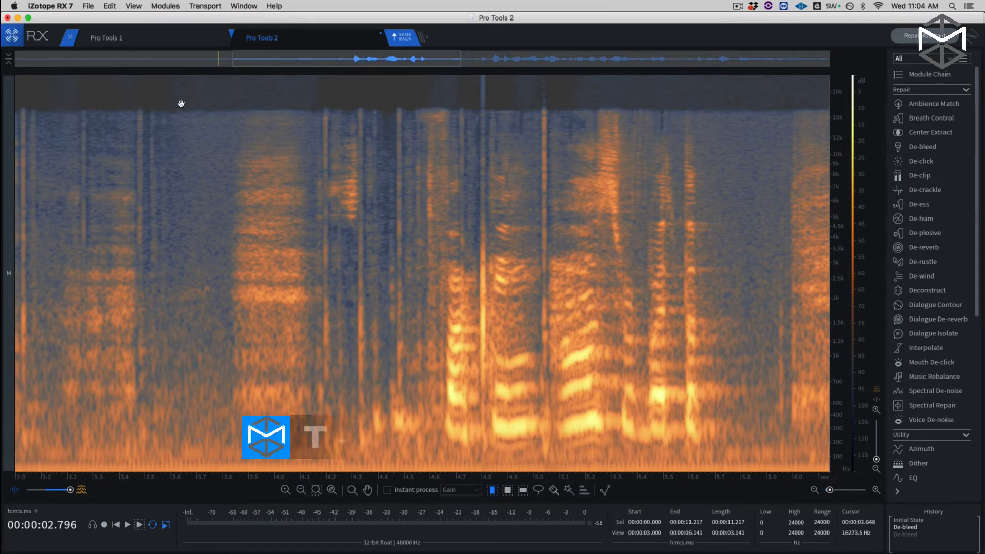
key(super+d)
click(177, 131)
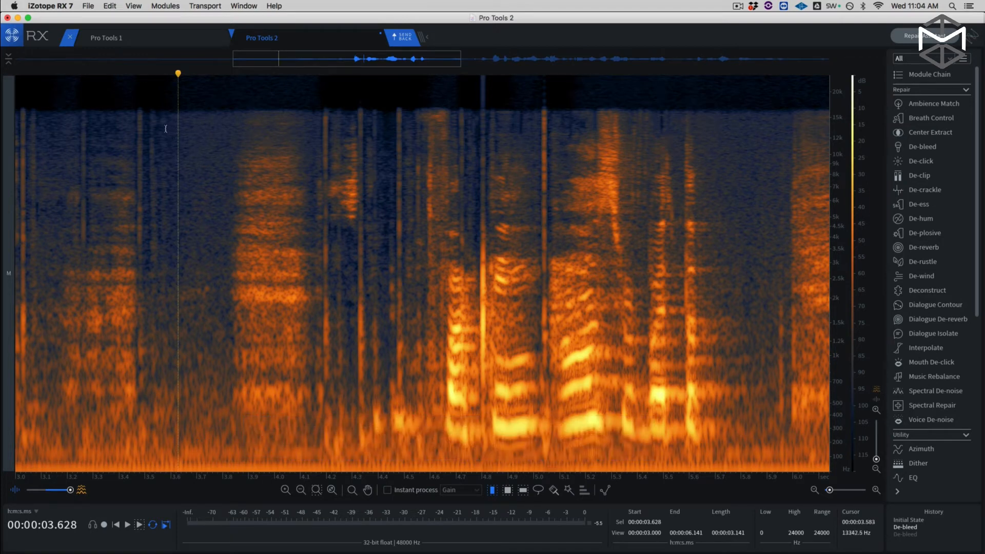
click(162, 128)
key(space)
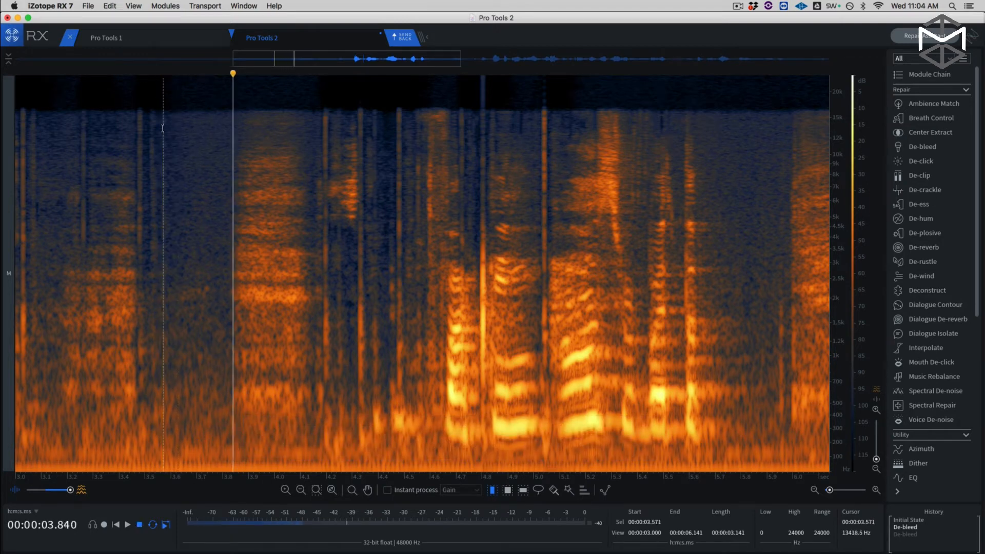
click(159, 133)
drag(159, 133, 233, 136)
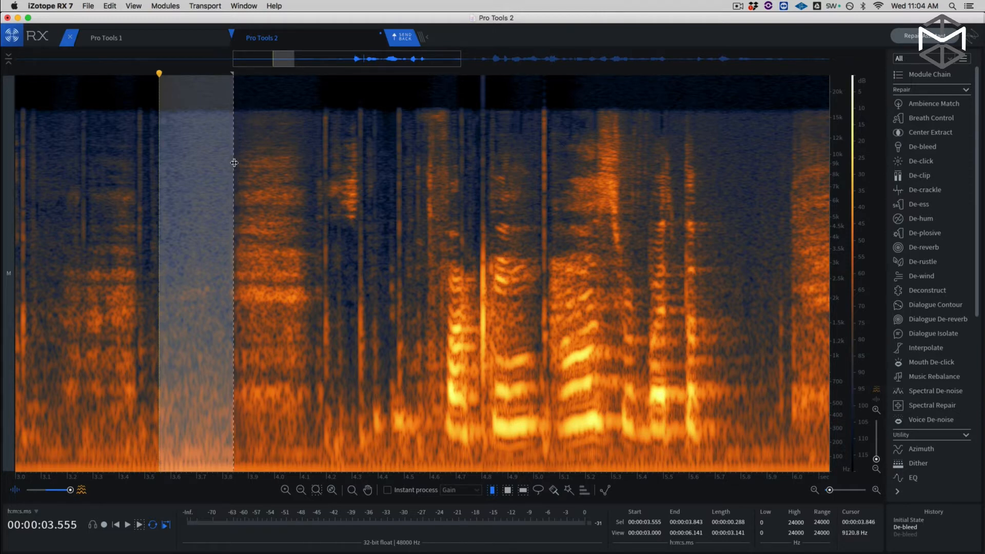
key(space)
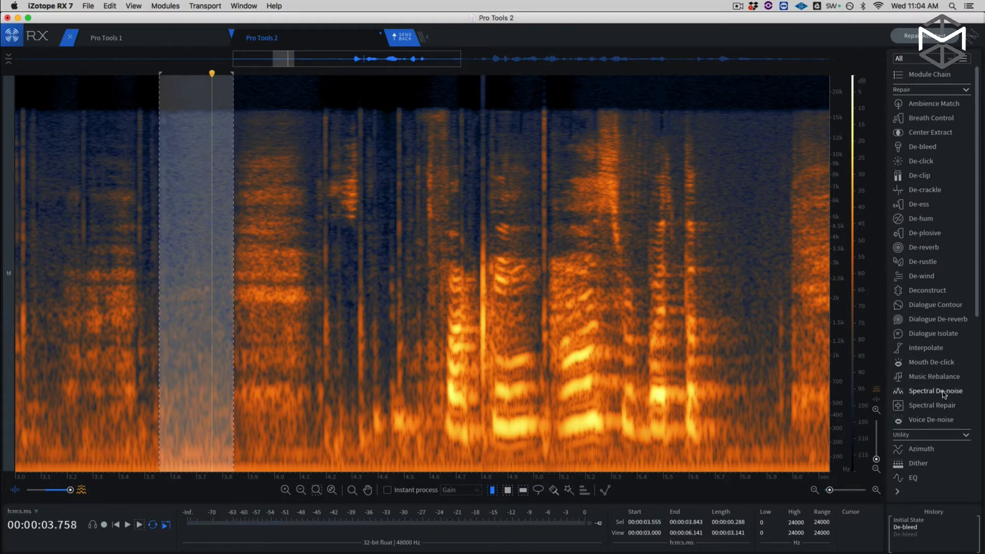
Learn a Spectral De-noise profile from the selected noise-only gap, then apply the noise reduction to the entire Pro Tools 2 clip
click(935, 390)
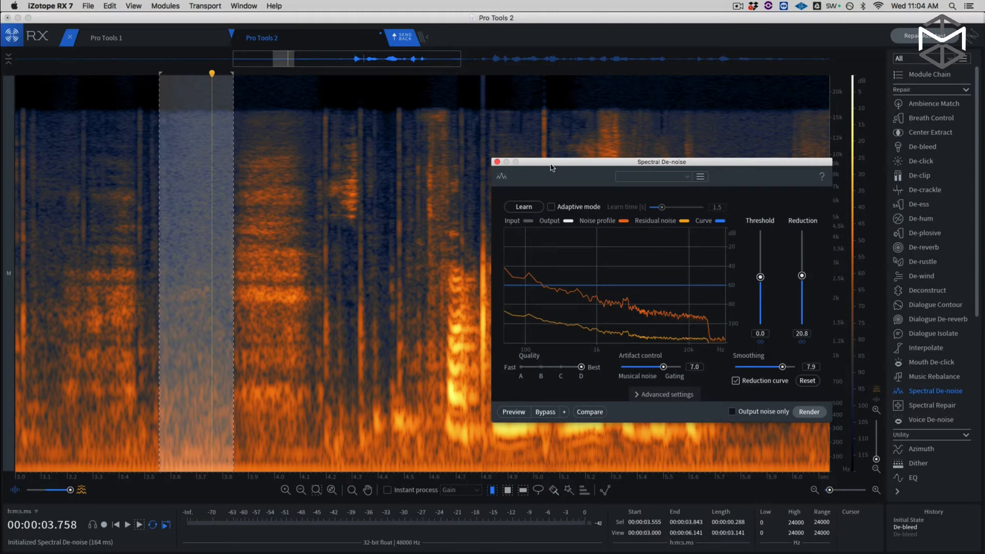
drag(551, 167, 519, 164)
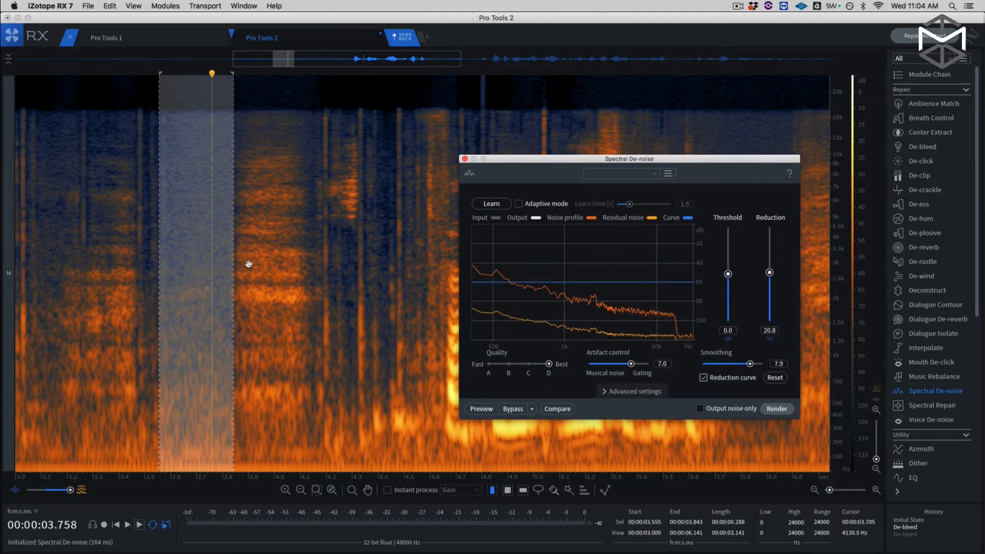
click(500, 204)
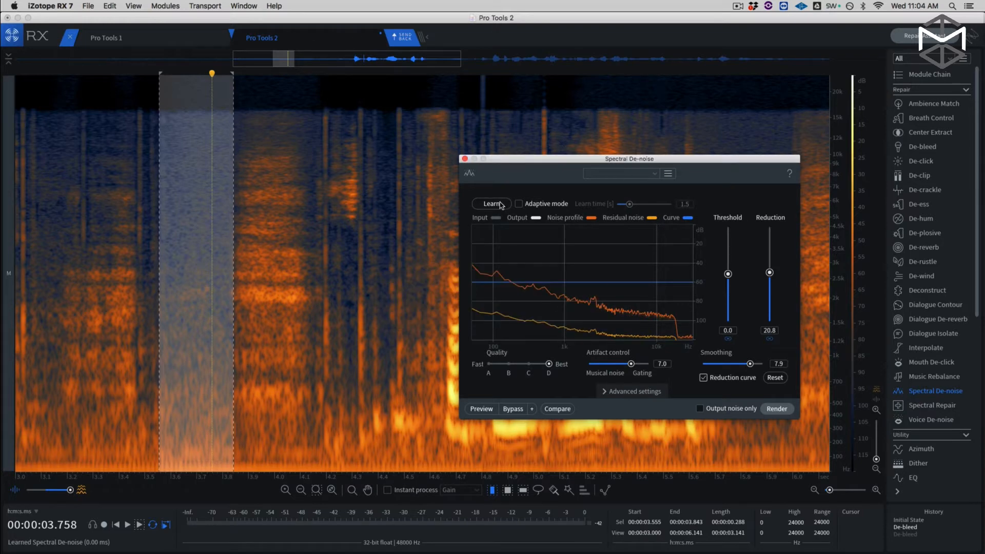
key(super+a)
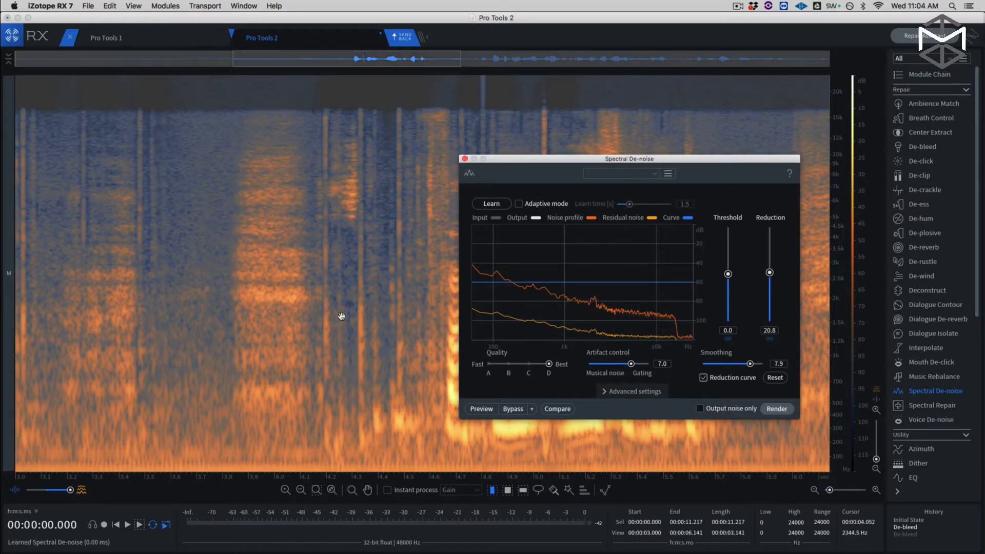
click(776, 409)
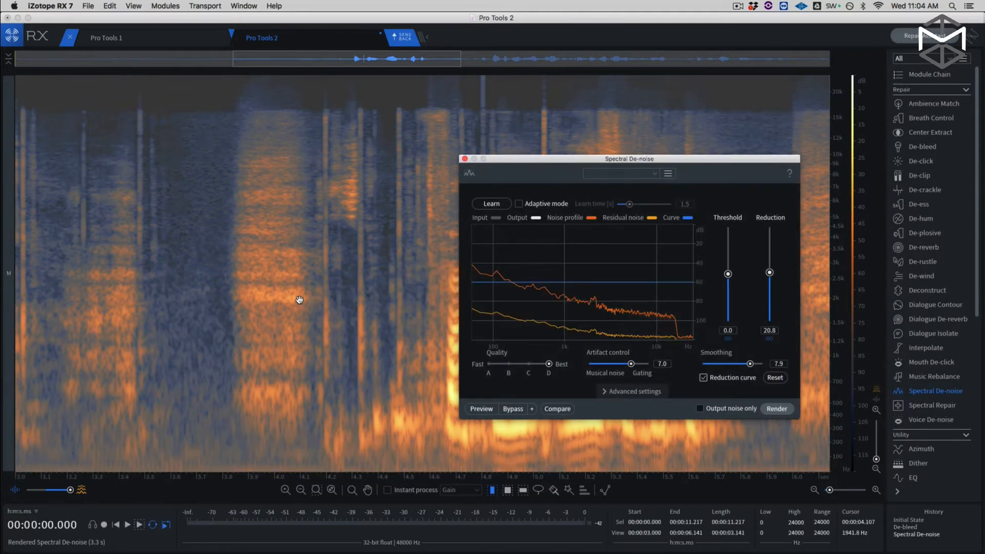
Listen to the beginning of the denoised clip, then close the Spectral De-noise module
key(space)
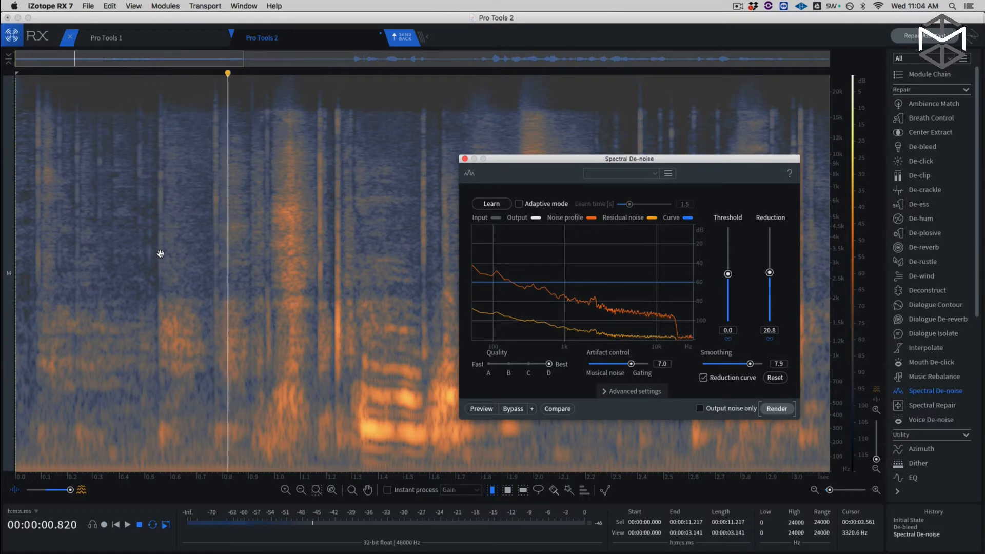
key(space)
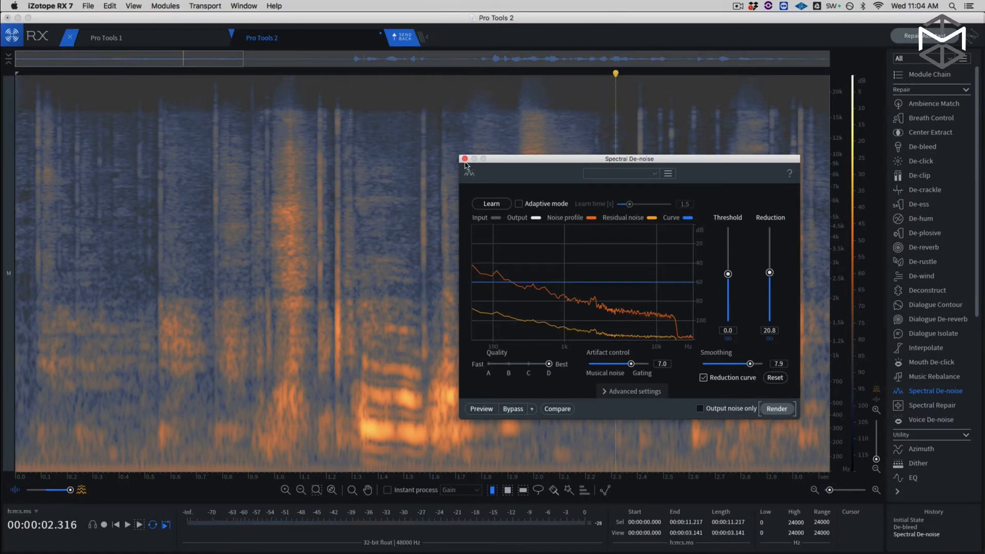
click(464, 159)
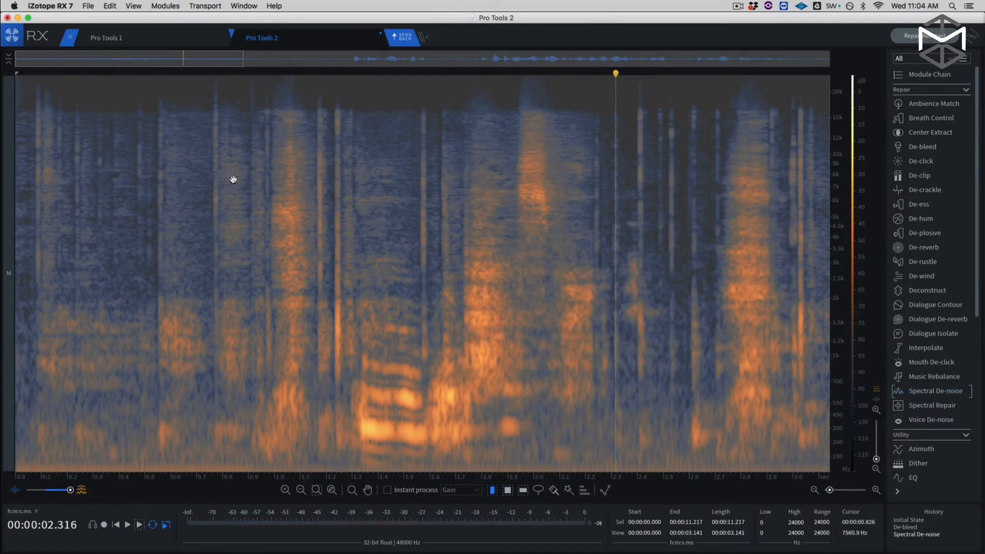
Switch the spectrogram's frequency scale to Linear, keeping the view on the clicks in the first two seconds
scroll(274, 178, up, 3)
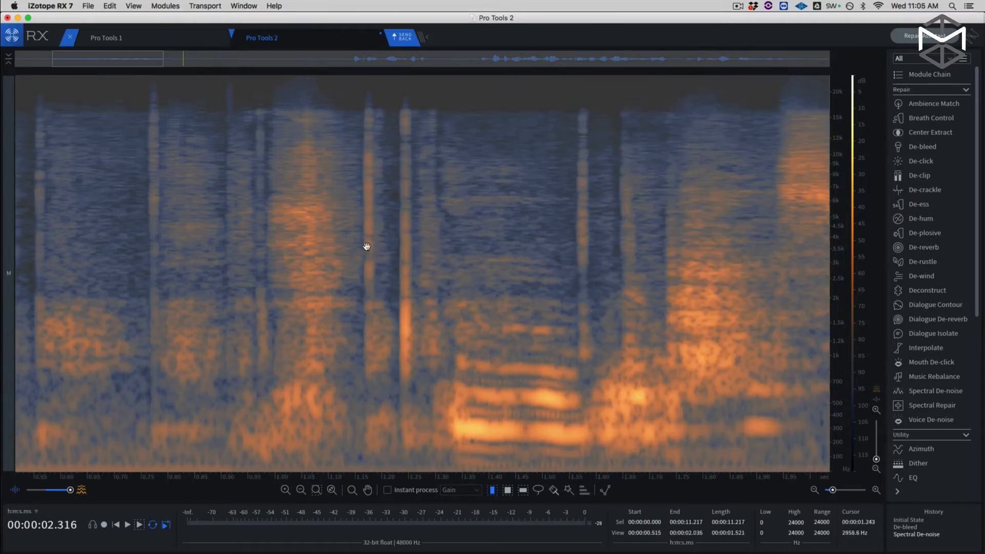
right_click(833, 192)
mouse_move(852, 195)
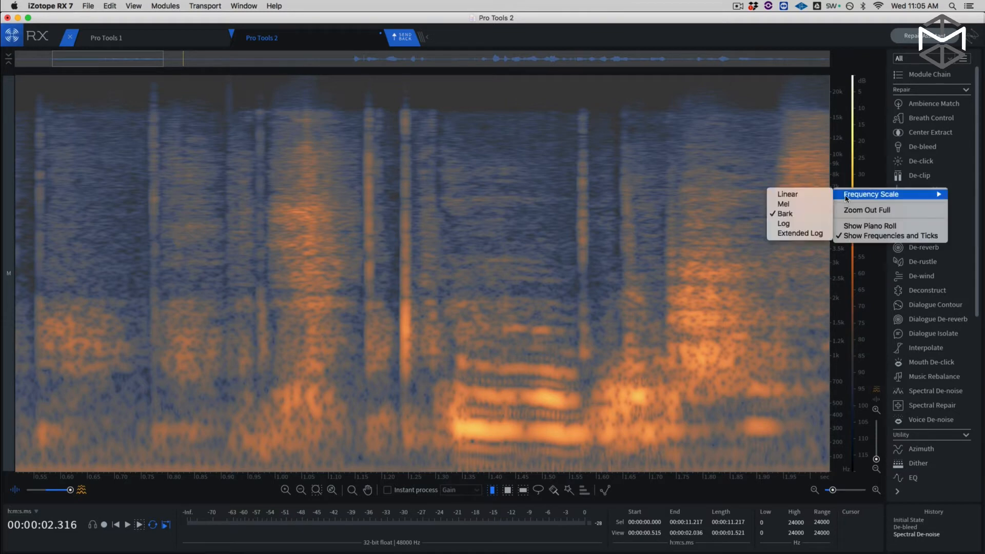
click(811, 194)
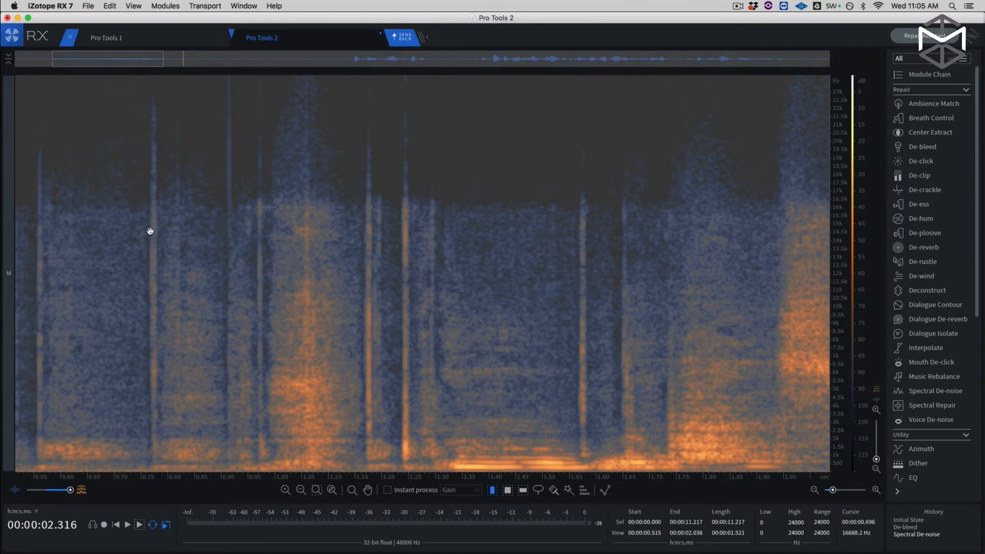
right_click(840, 217)
mouse_move(852, 218)
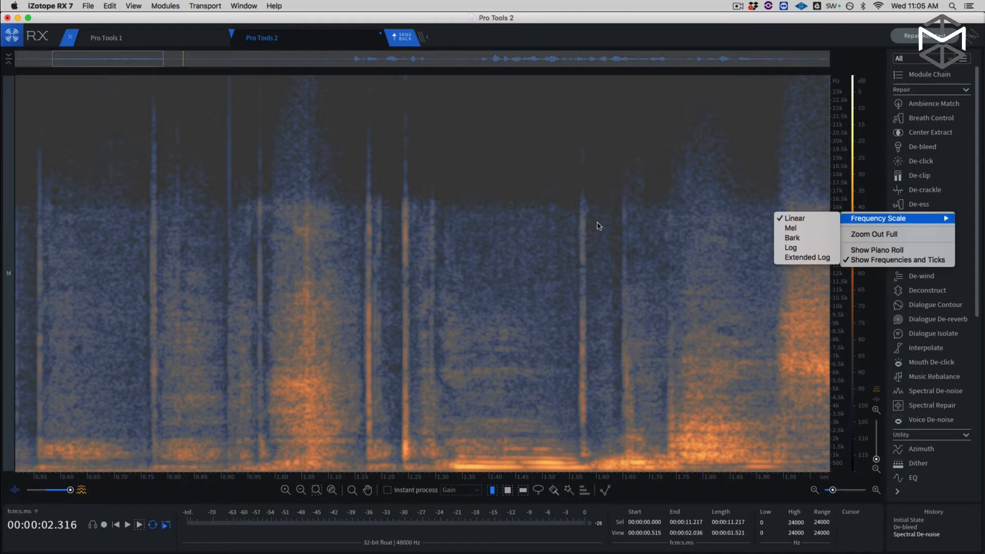
click(534, 219)
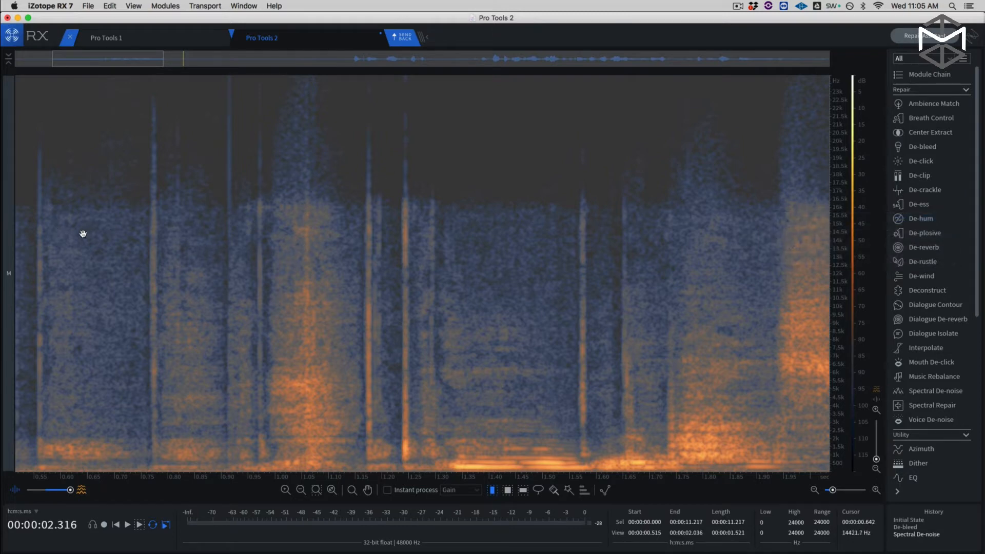
Clear the whole-clip selection, isolate the first click from about 0.086 s to 0.092 s, and audition it and the audio around it
scroll(83, 234, up, 3)
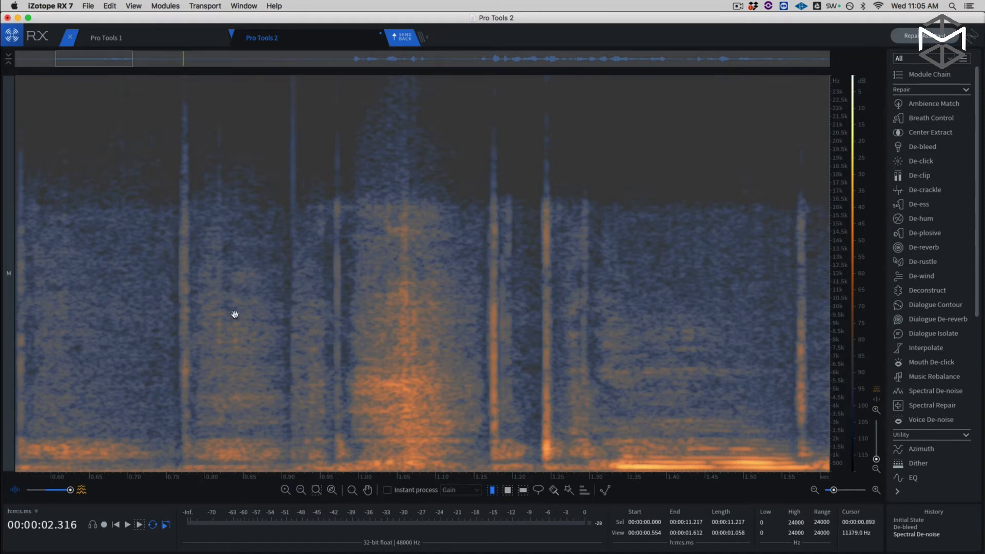
drag(102, 61, 59, 64)
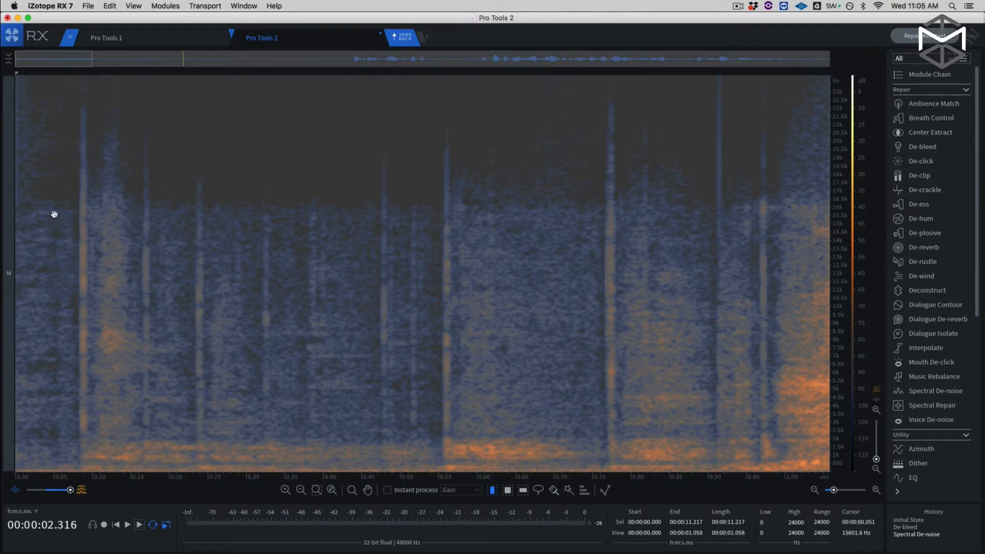
key(super+d)
scroll(69, 196, up, 5)
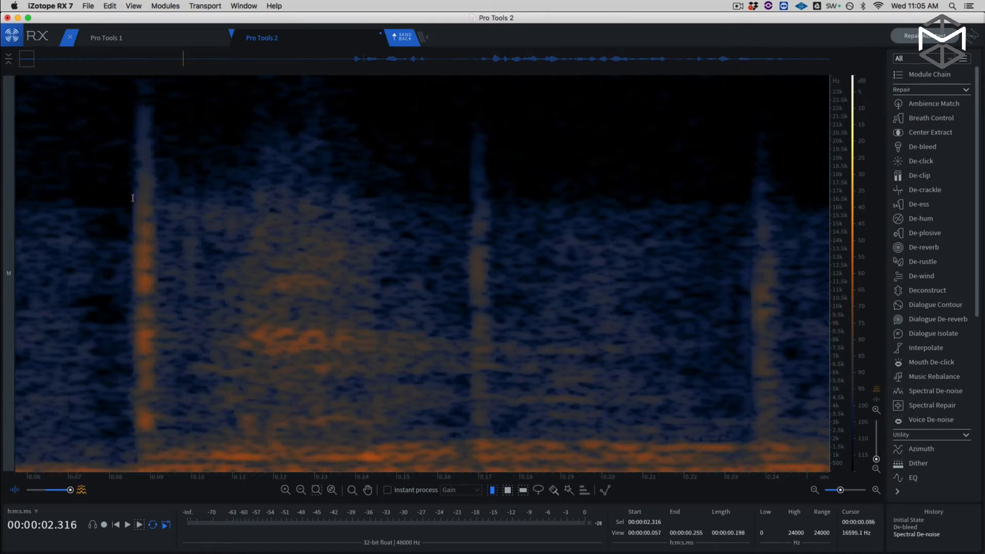
drag(135, 197, 160, 198)
key(space)
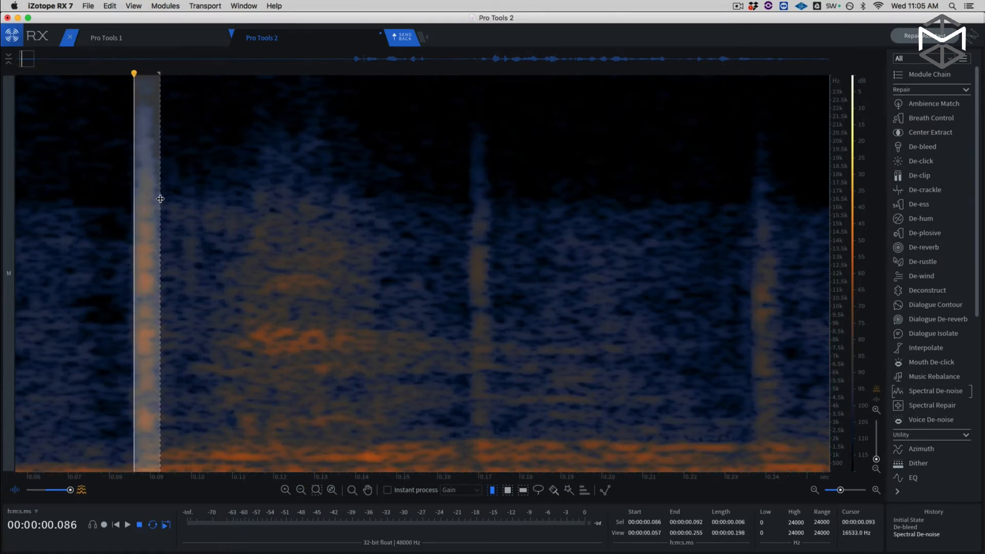
click(63, 286)
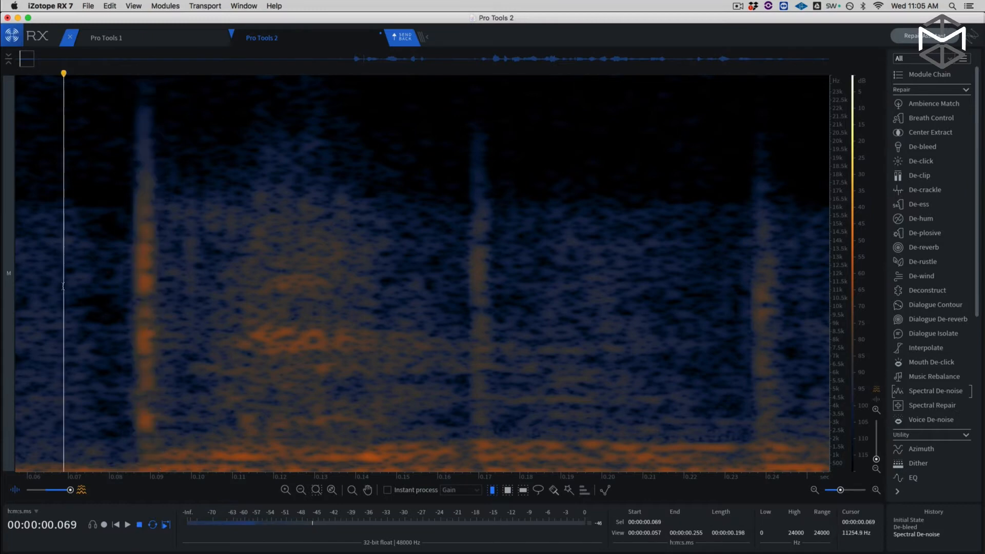
key(space)
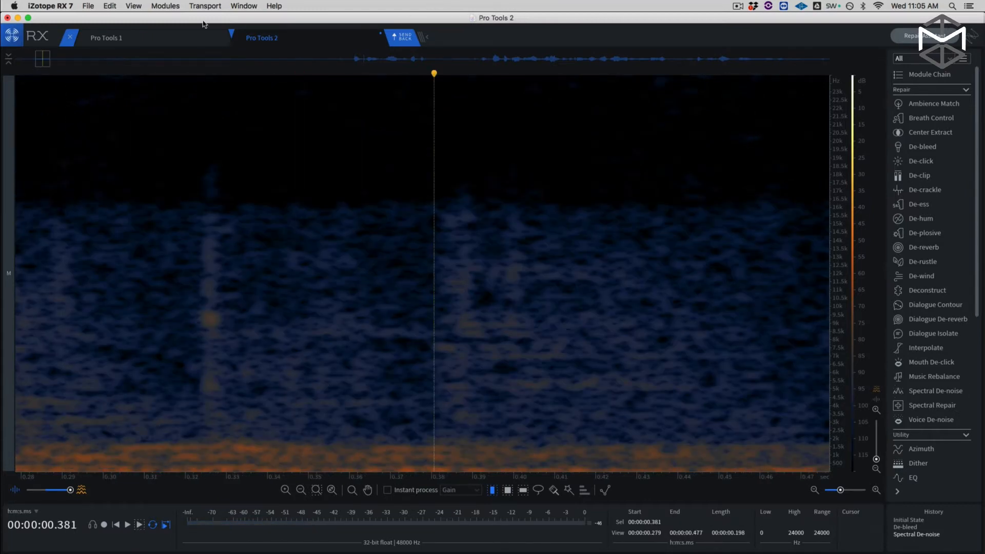
Select the first click from about 0.083 s to 0.092 s and open De-click with the Multi-band (periodic clicks) algorithm
drag(43, 61, 13, 60)
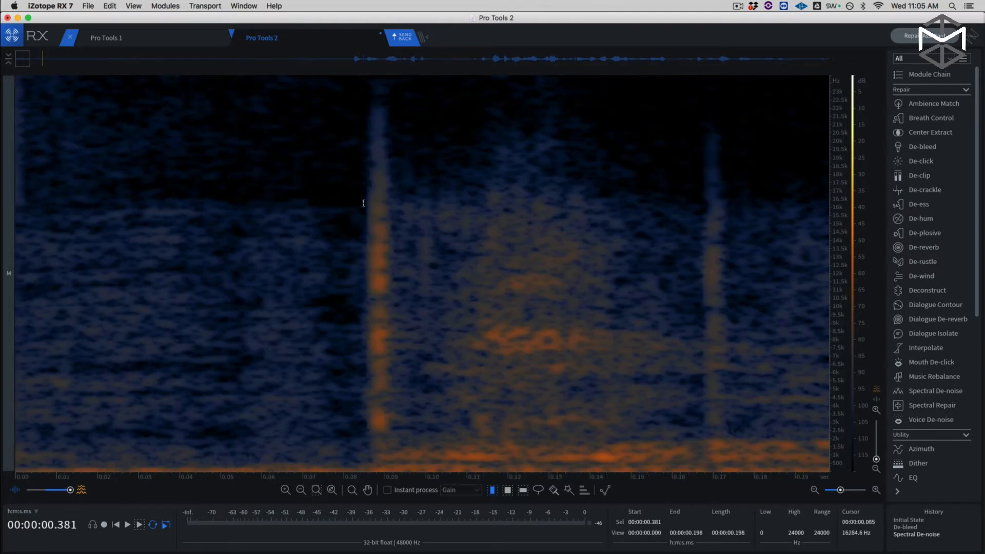
drag(358, 201, 395, 199)
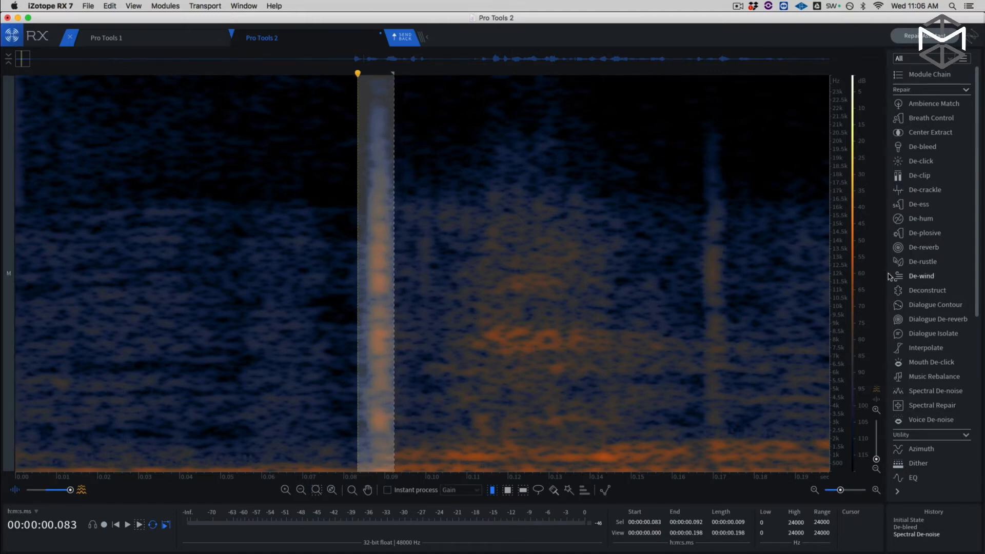
click(923, 161)
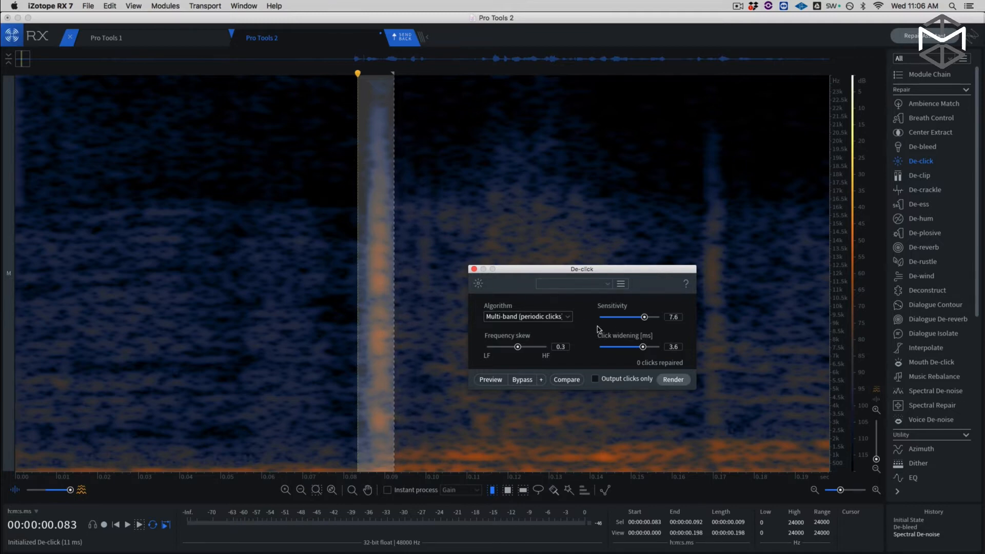
click(568, 317)
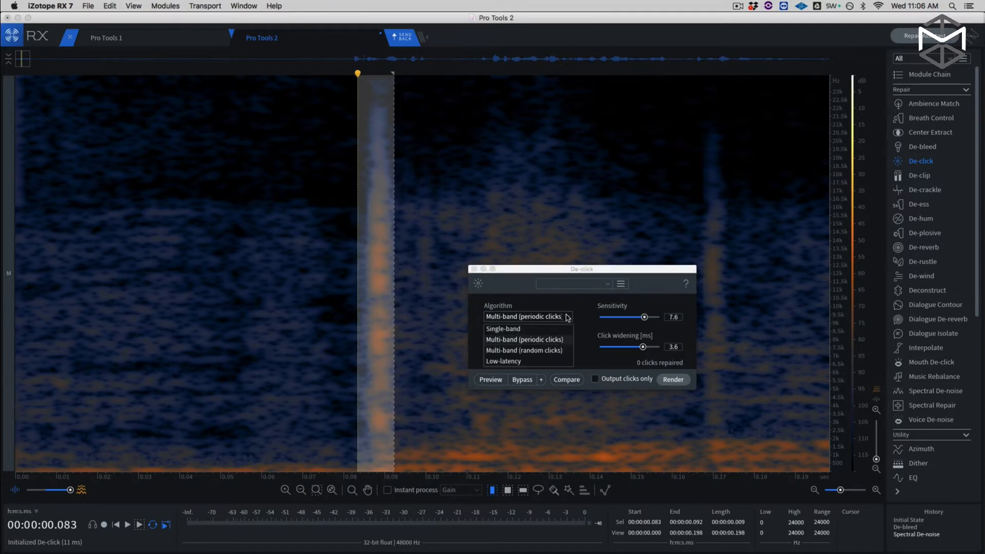
click(544, 340)
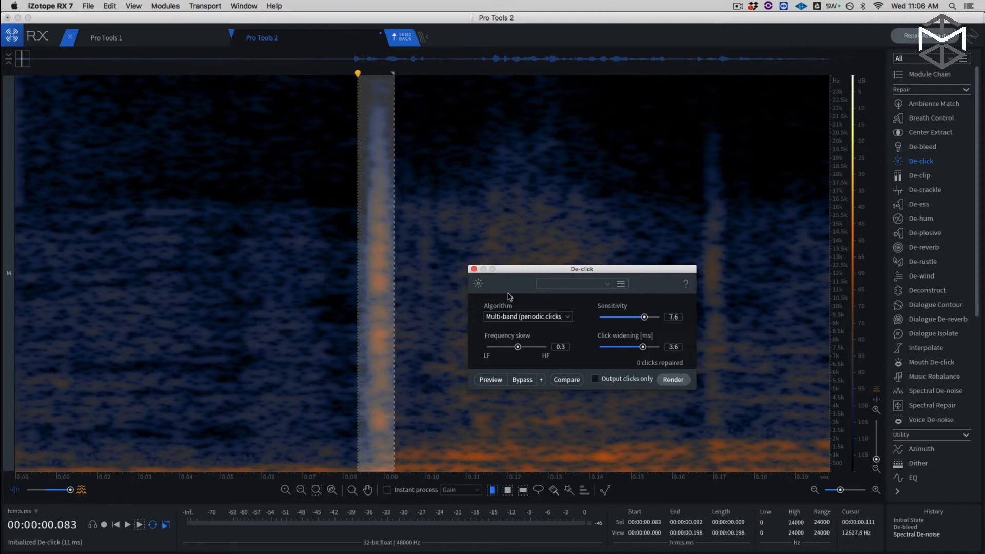
Widen the selection around the first click to about 0.073–0.098 s, render De-click on it, and play back the repair
click(456, 277)
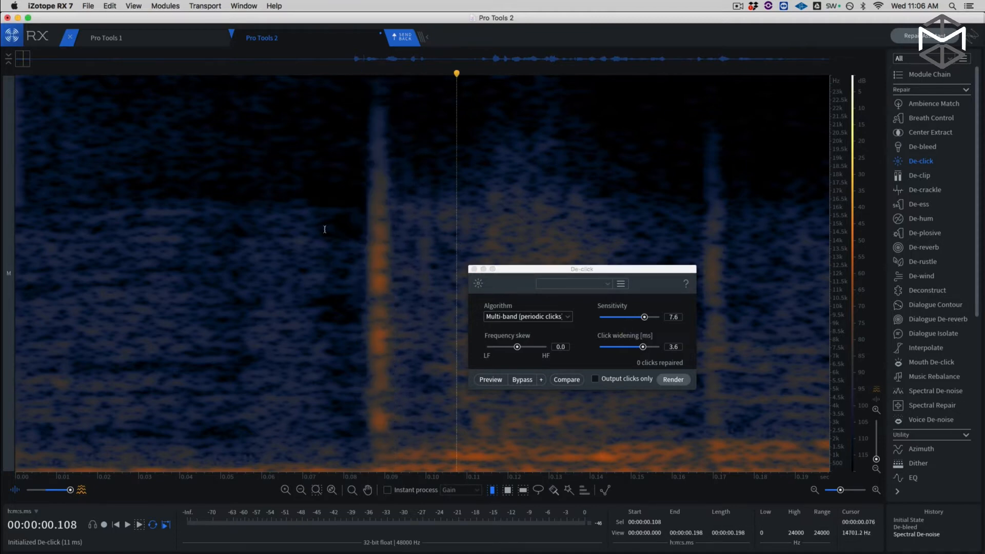
drag(313, 230, 415, 228)
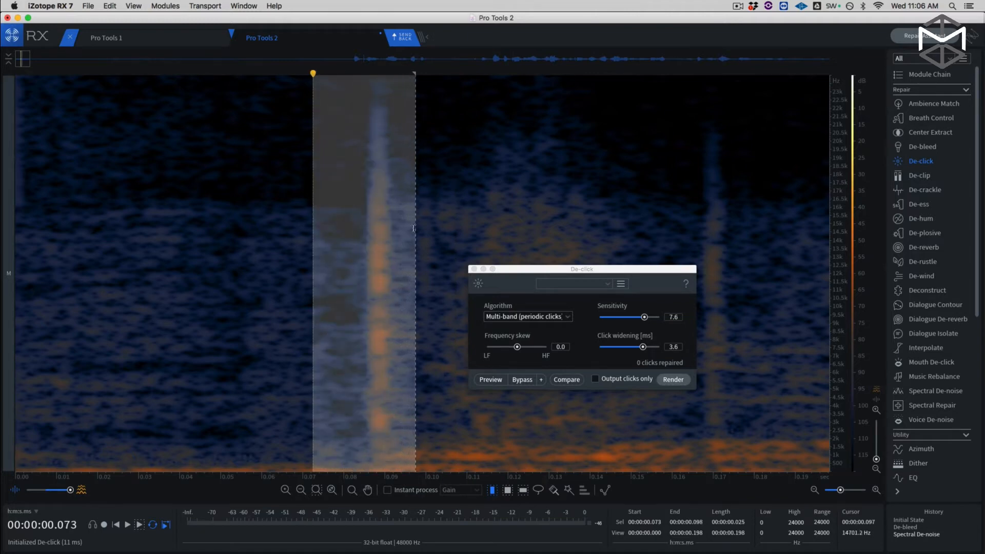
click(679, 383)
click(221, 202)
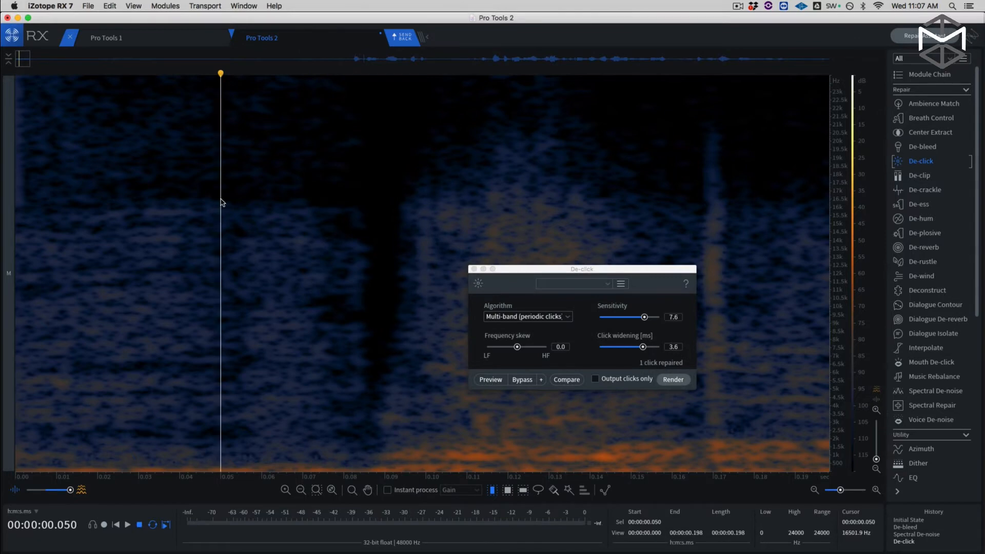
key(space)
Enable Instant process and set its processing type to De-click
scroll(168, 227, down, 5)
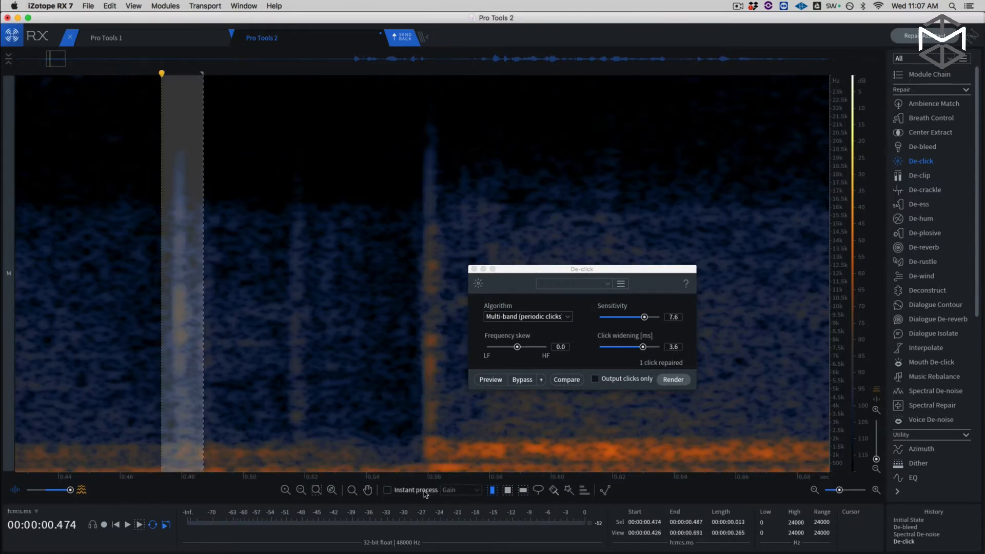
click(387, 490)
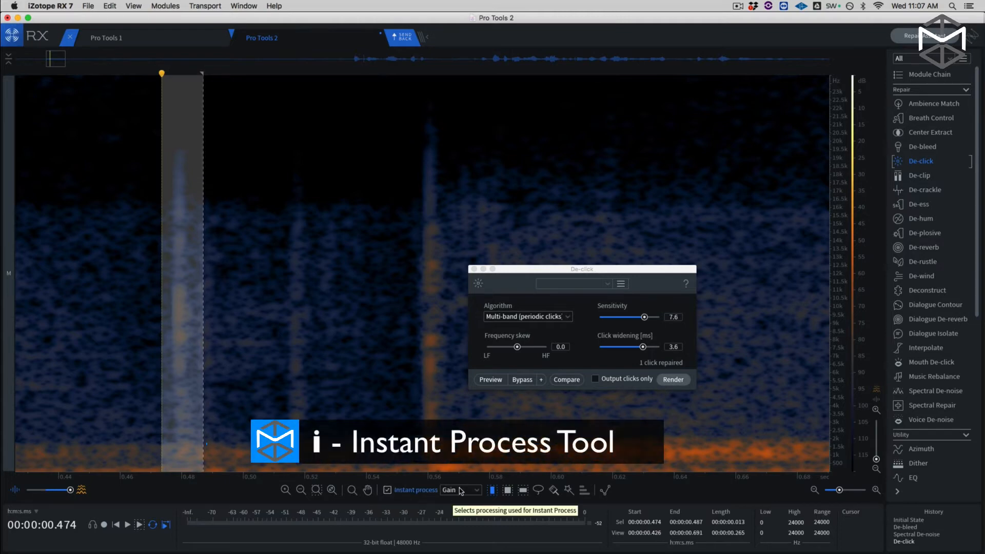
click(460, 490)
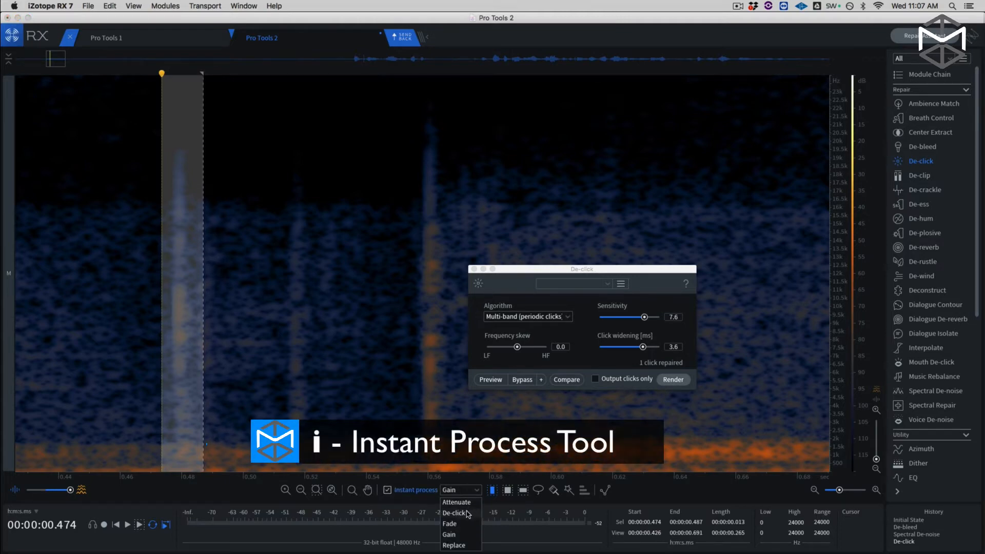
click(464, 513)
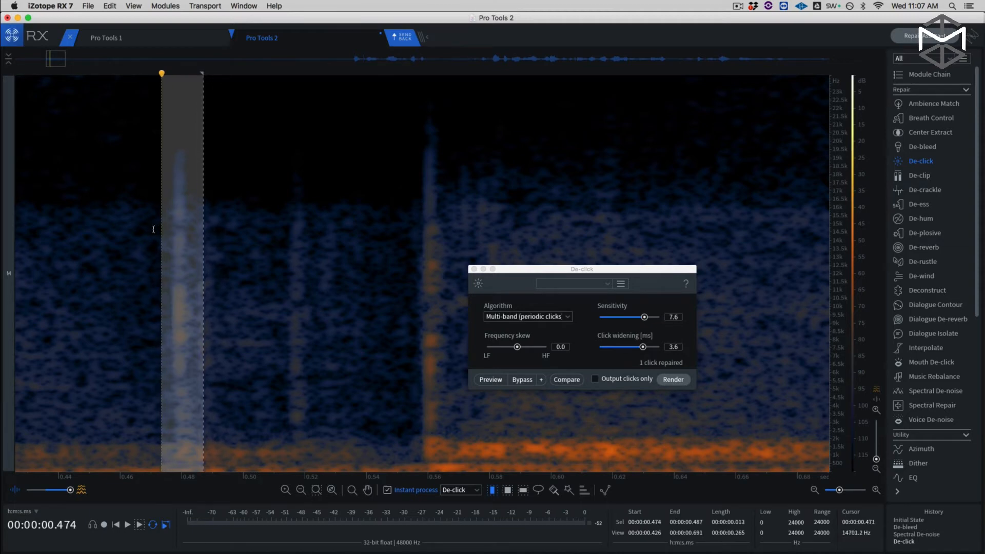
Instantly de-click the clip from about 0.469 s to 0.484 s and from 0.762 s to 0.78 s, listening between the repairs
drag(146, 209, 197, 202)
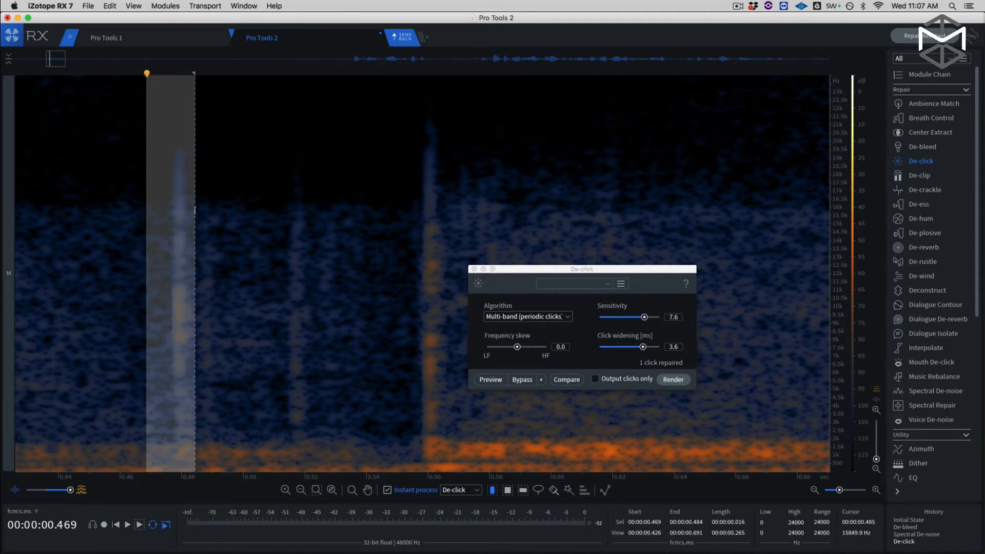
click(85, 178)
key(space)
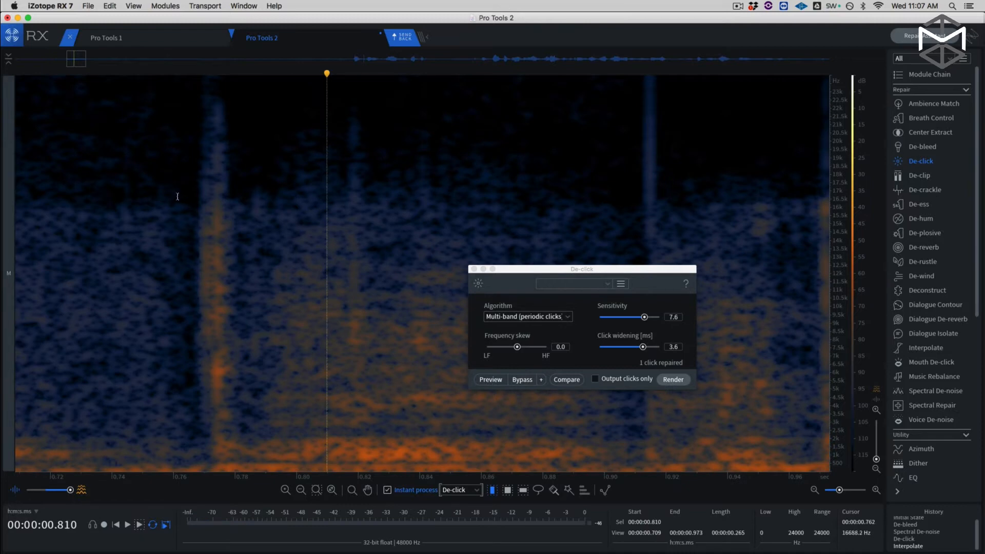
drag(177, 197, 243, 195)
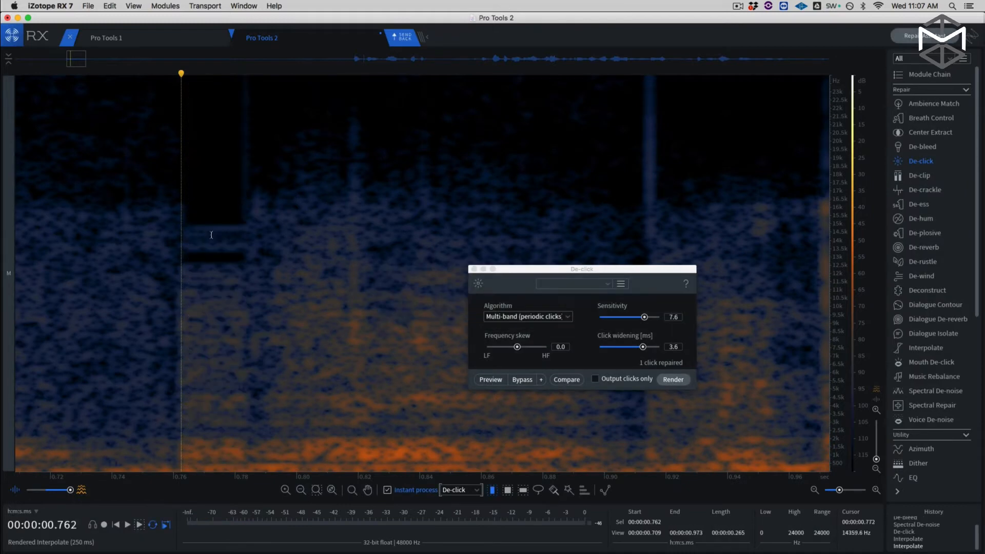
scroll(212, 235, down, 10)
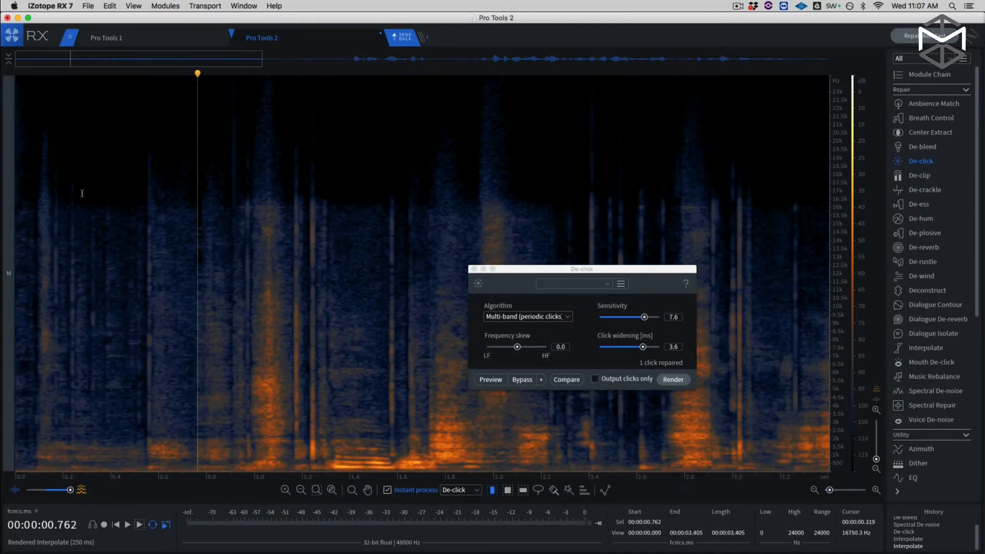
Listen from about 0.25 s, instantly de-click the click at about 0.54–0.58 s, and play back the repair
click(74, 190)
key(space)
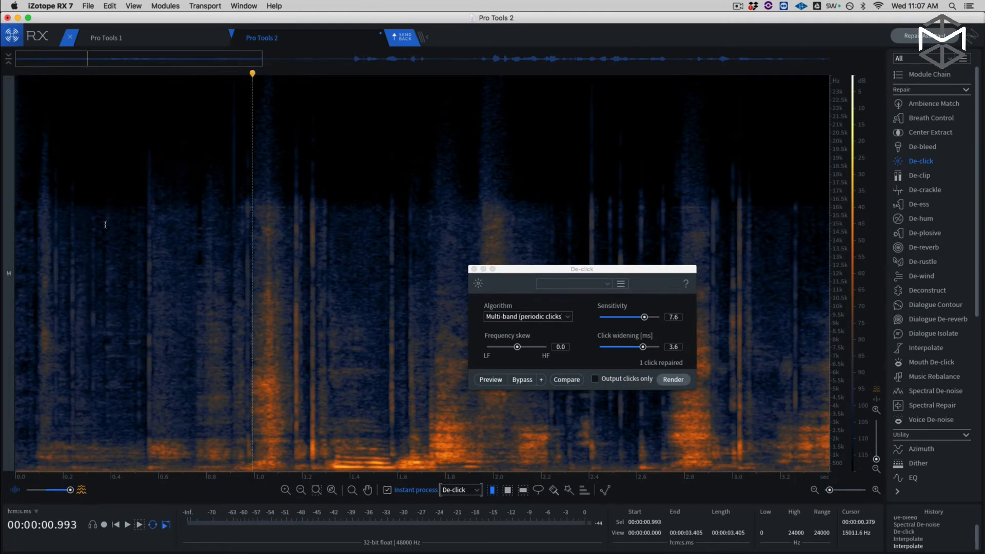
drag(145, 234, 155, 230)
click(122, 223)
key(space)
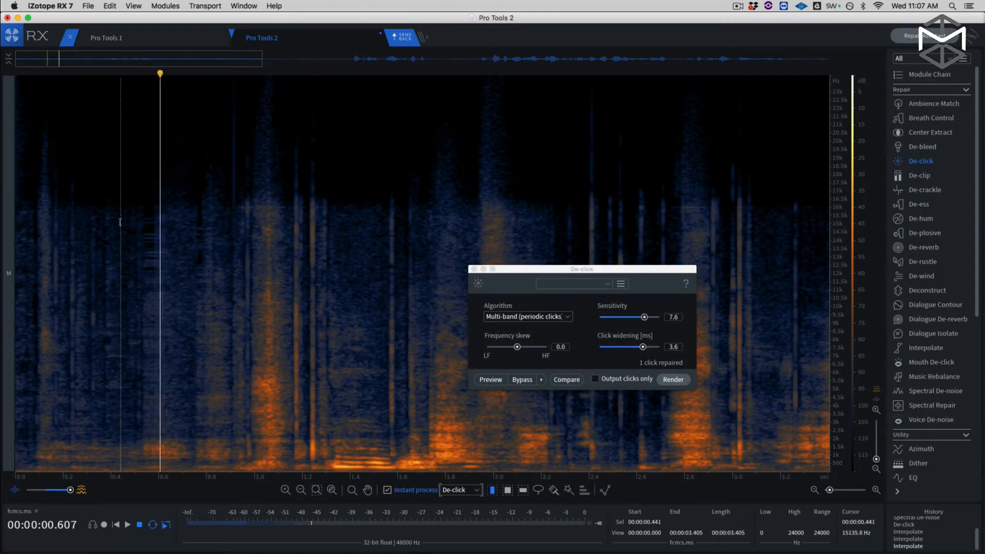
Instantly de-click the clicks near 0.95 s, 1.2 s and 1.6 s, listening to the repairs
click(241, 264)
click(176, 235)
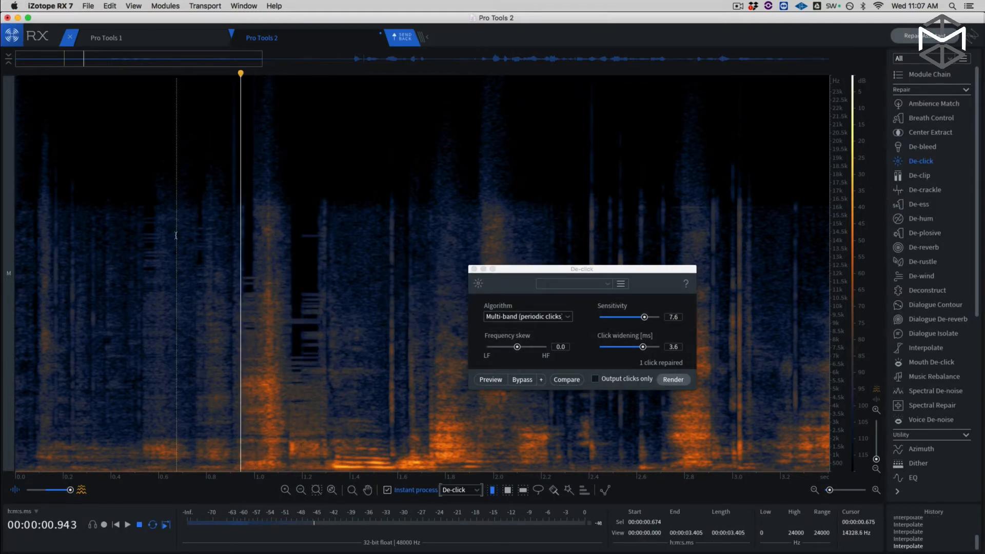
click(399, 294)
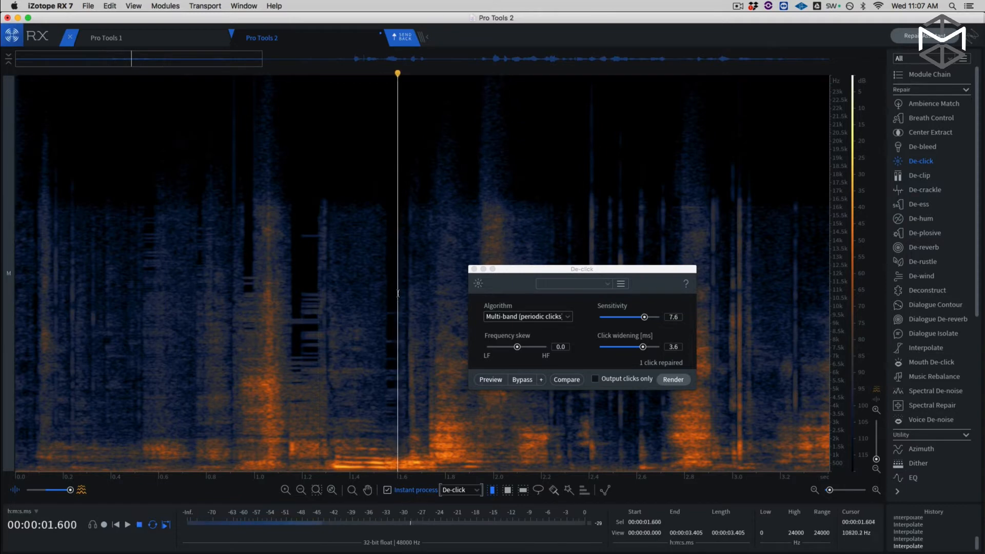
key(space)
Move the De-click window clear of the remaining clicks after about 1.6 s
drag(497, 267, 171, 238)
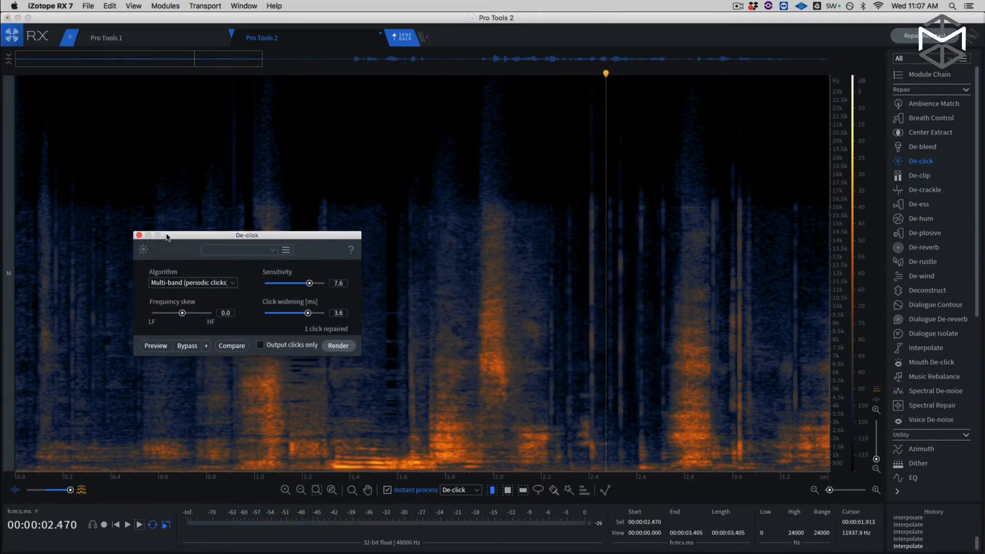
scroll(448, 309, up, 4)
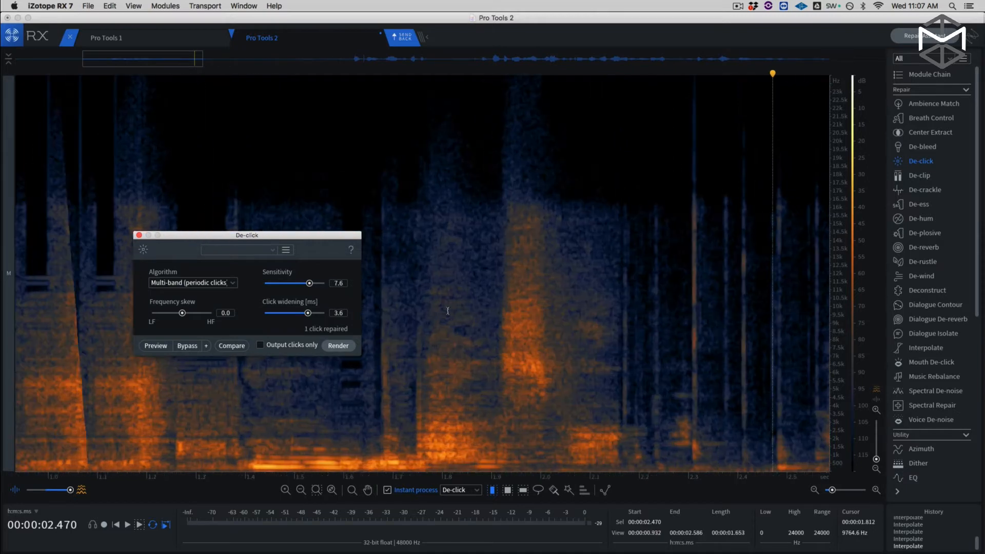
drag(306, 237, 216, 218)
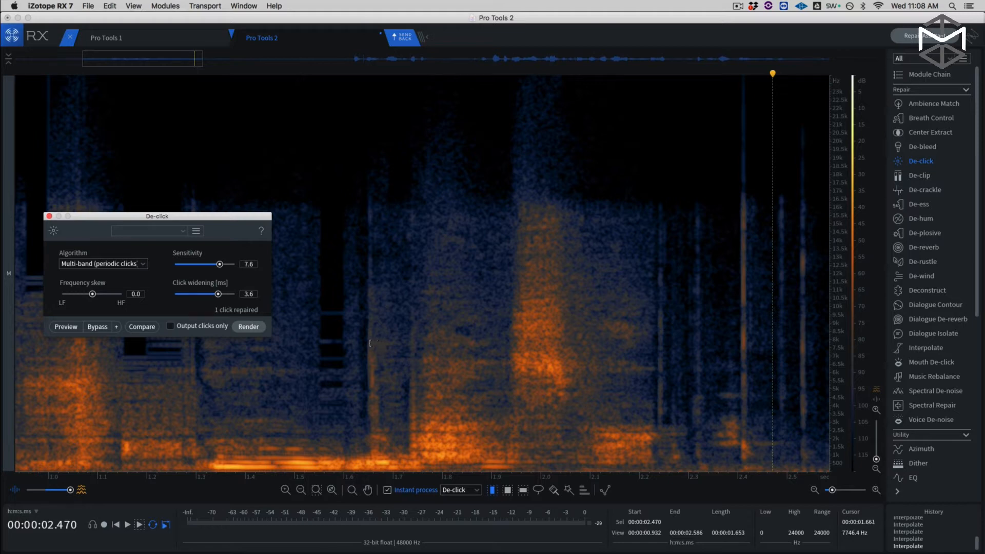
Try an instant de-click from about 1.646 s to 1.724 s, and undo it
drag(367, 327, 388, 326)
drag(396, 325, 405, 324)
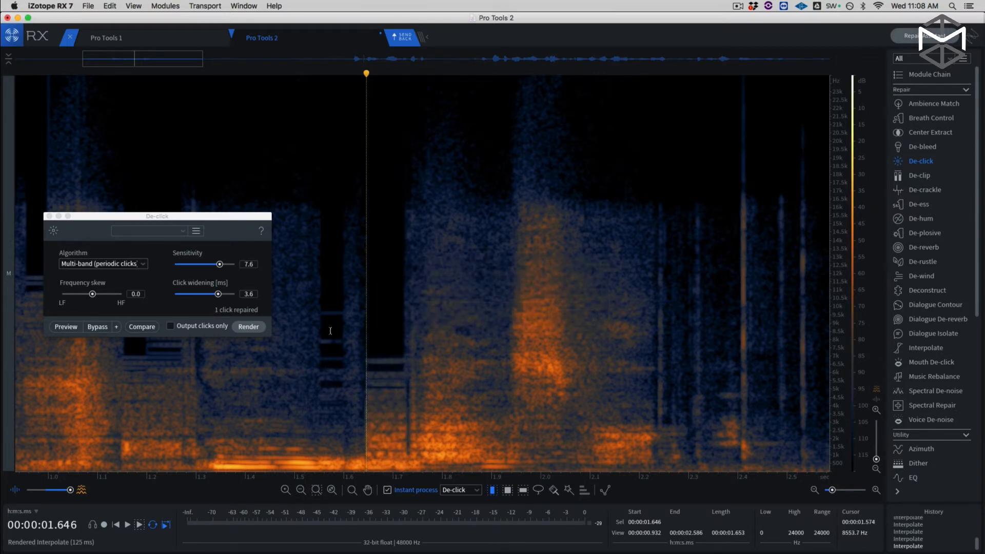
key(super+z)
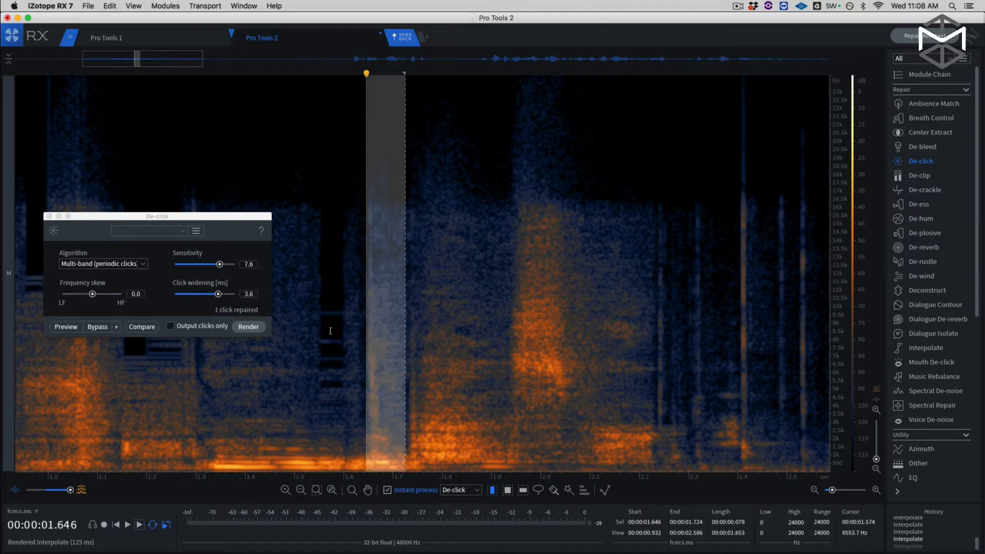
Listen to the clip from about 1.6 s and again from about 1.99 s to locate remaining clicks
click(360, 284)
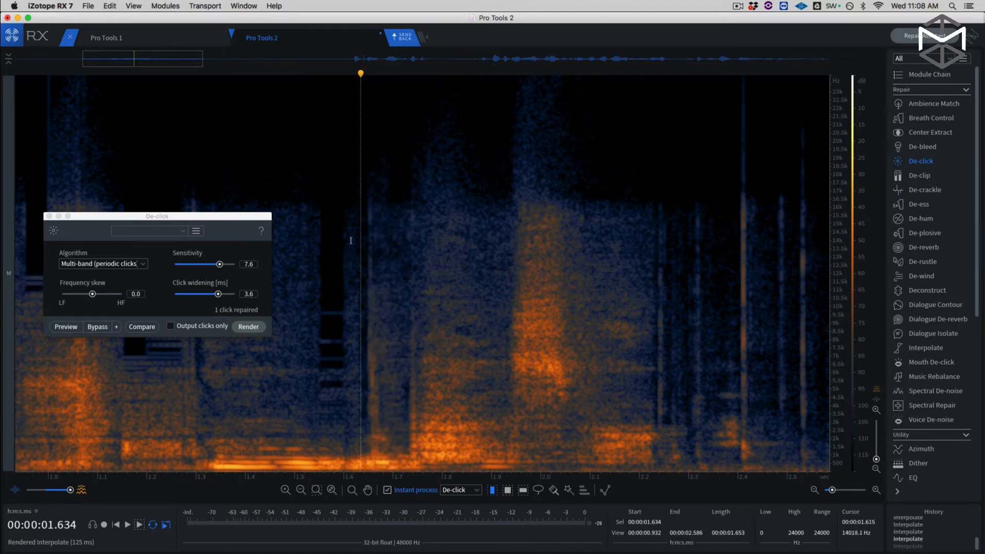
click(345, 199)
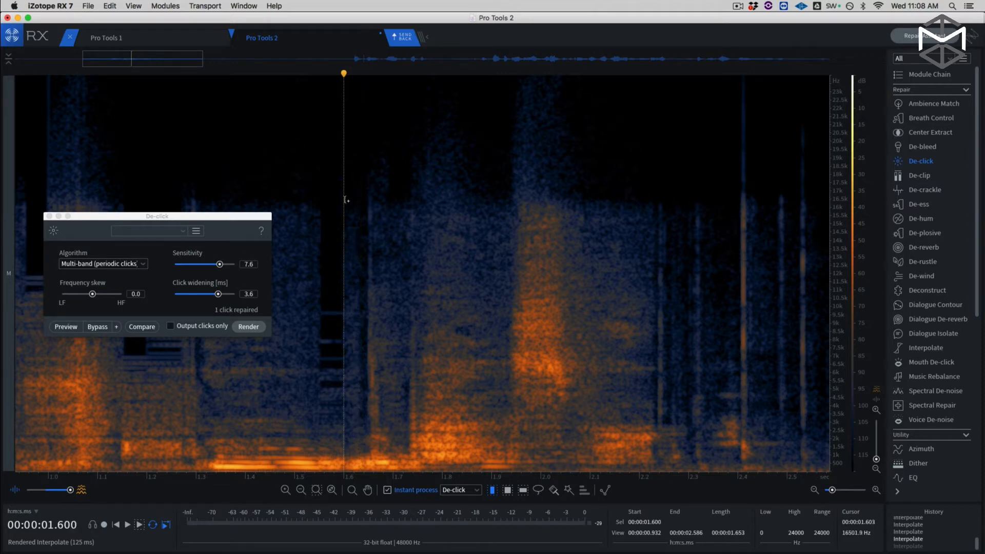
key(space)
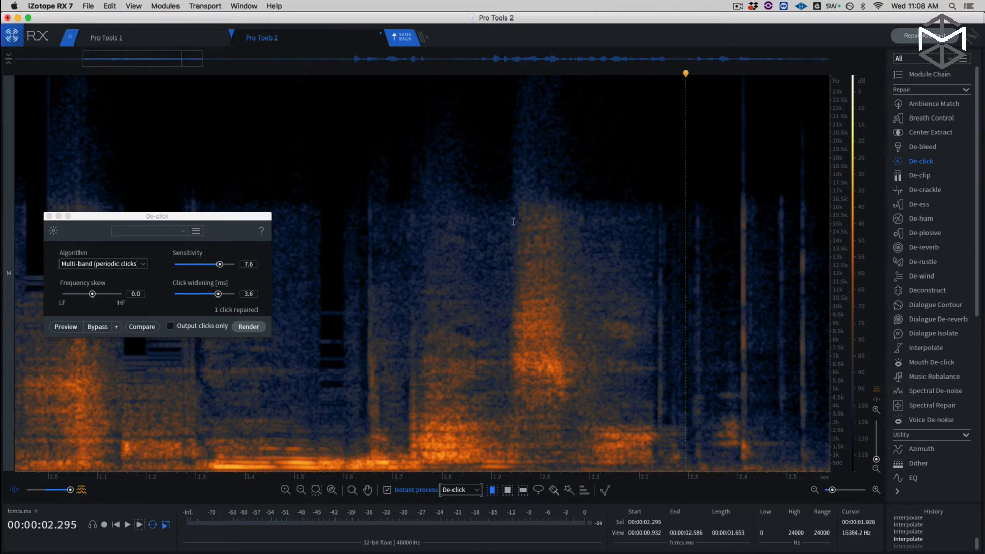
click(576, 191)
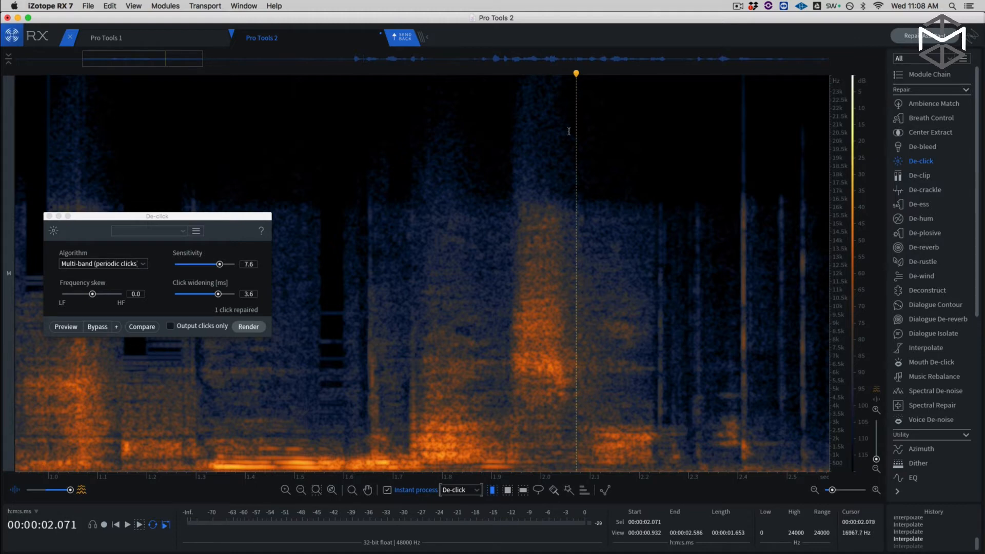
drag(169, 62, 198, 62)
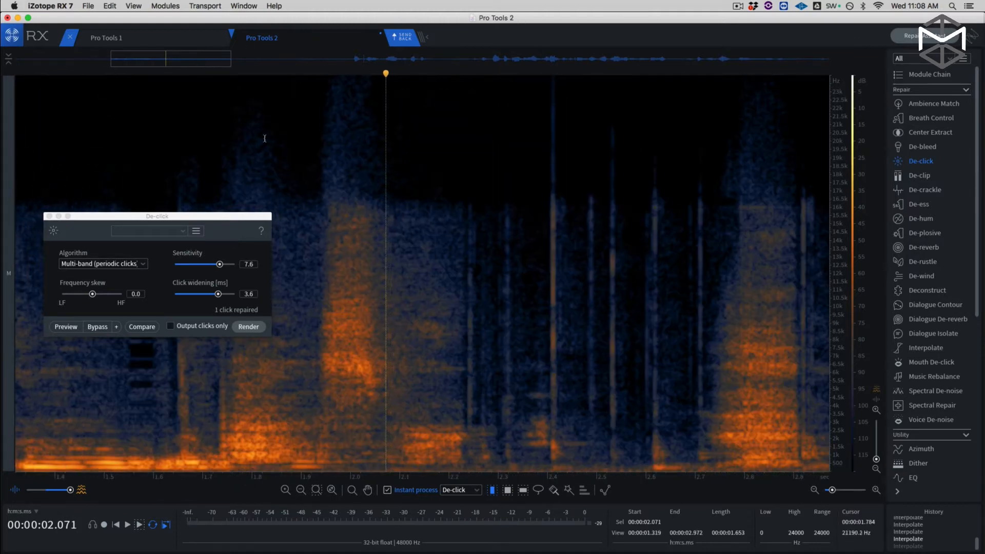
click(345, 176)
key(space)
key(space)
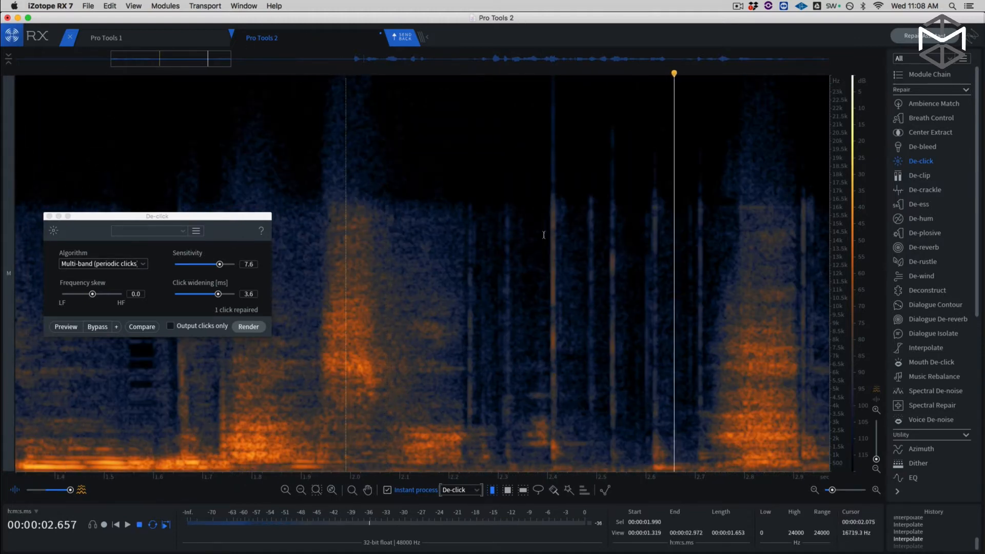
Instantly de-click the clicks at about 2.400–2.423 s, 2.519–2.541 s and 2.48–2.50 s
click(548, 234)
key(super+i)
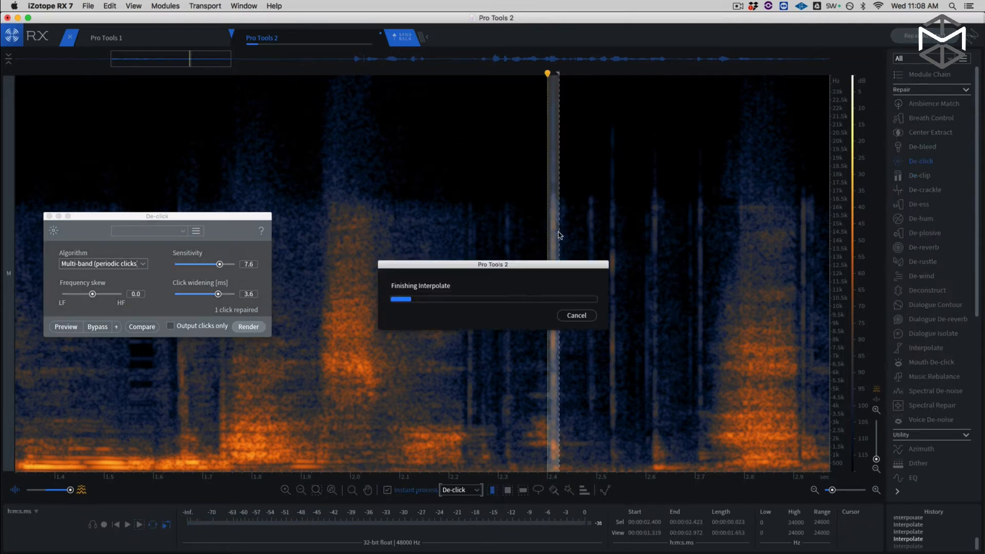
click(607, 245)
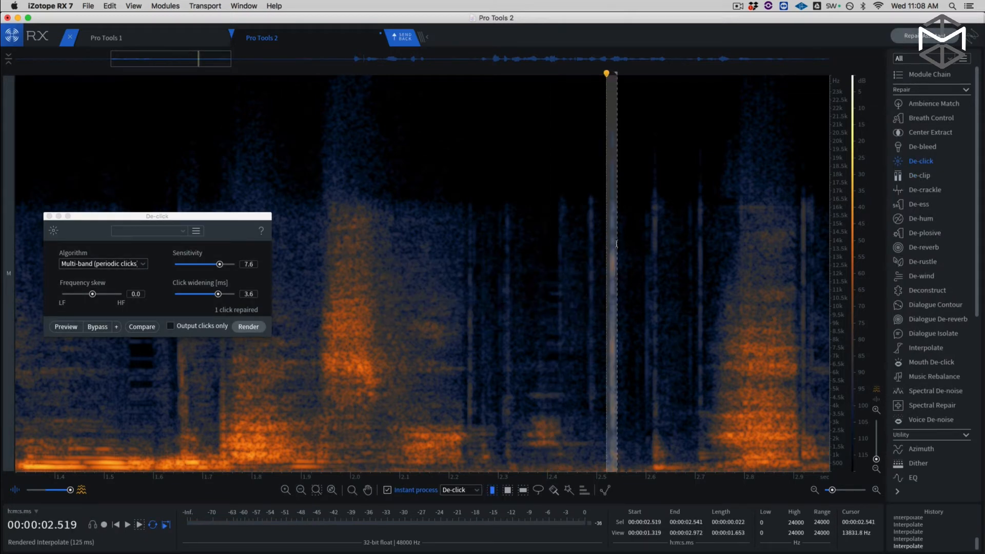
drag(585, 239, 596, 239)
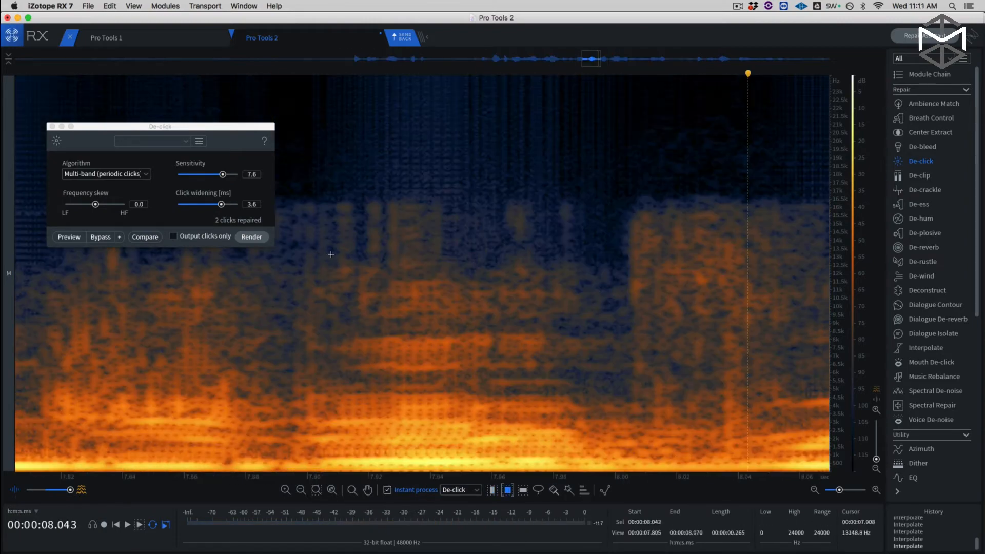
Listen to the dialogue from about 7.8 s, 7.46 s, 7.23 s and 9.2 s to check for clicks
scroll(330, 254, down, 10)
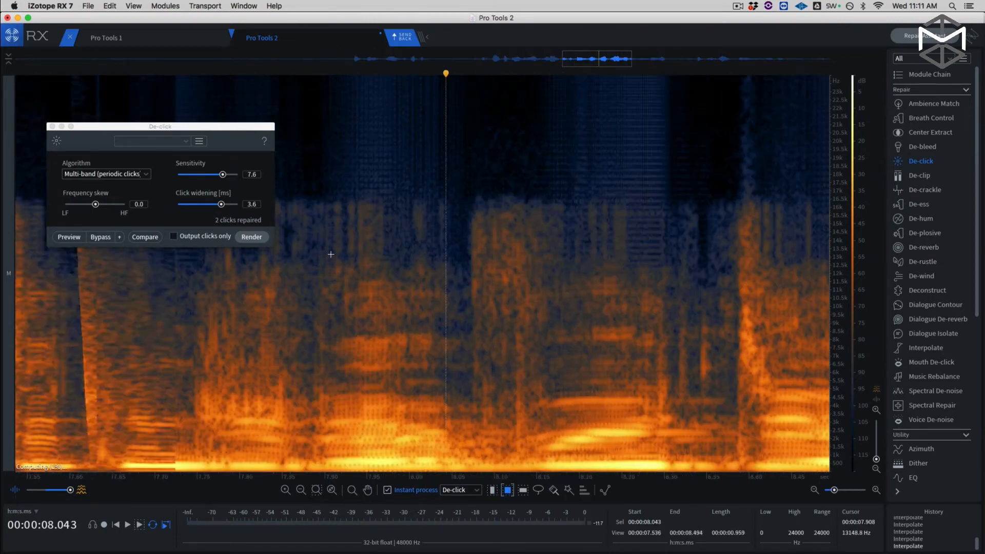
click(301, 135)
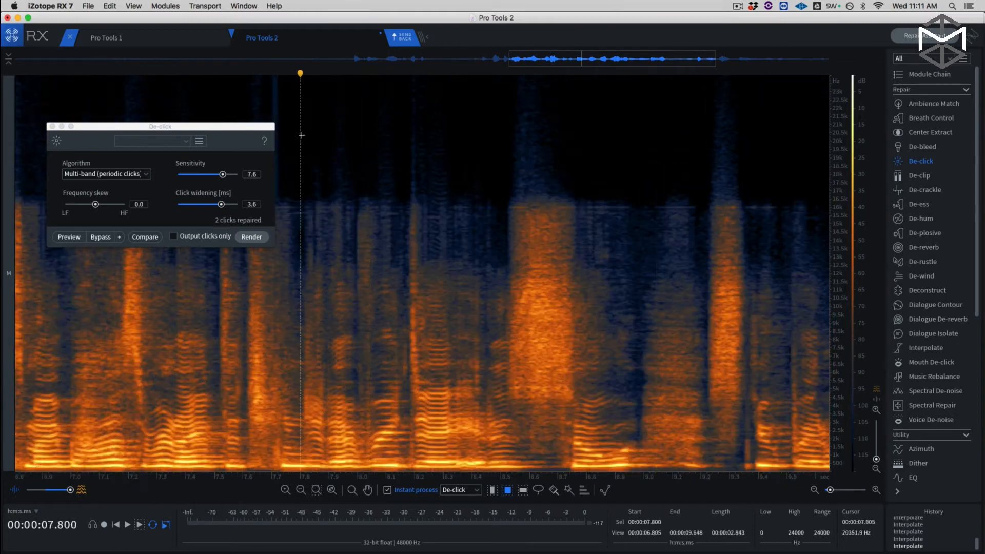
key(space)
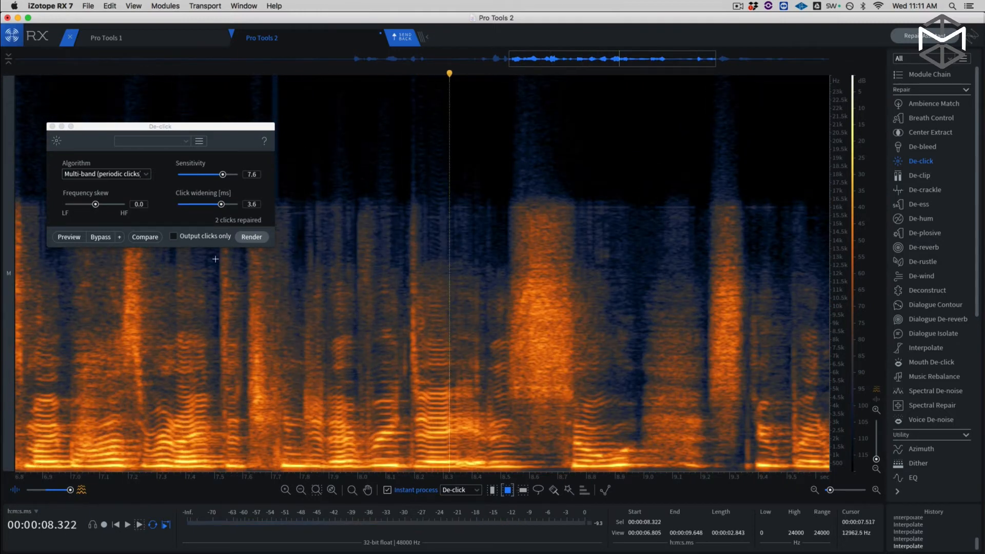
click(204, 290)
key(space)
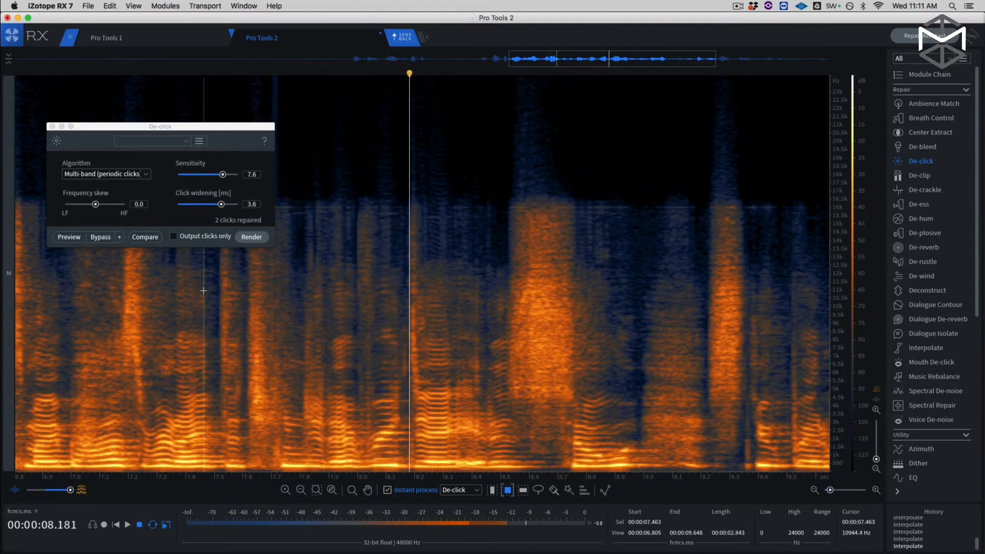
click(137, 295)
key(space)
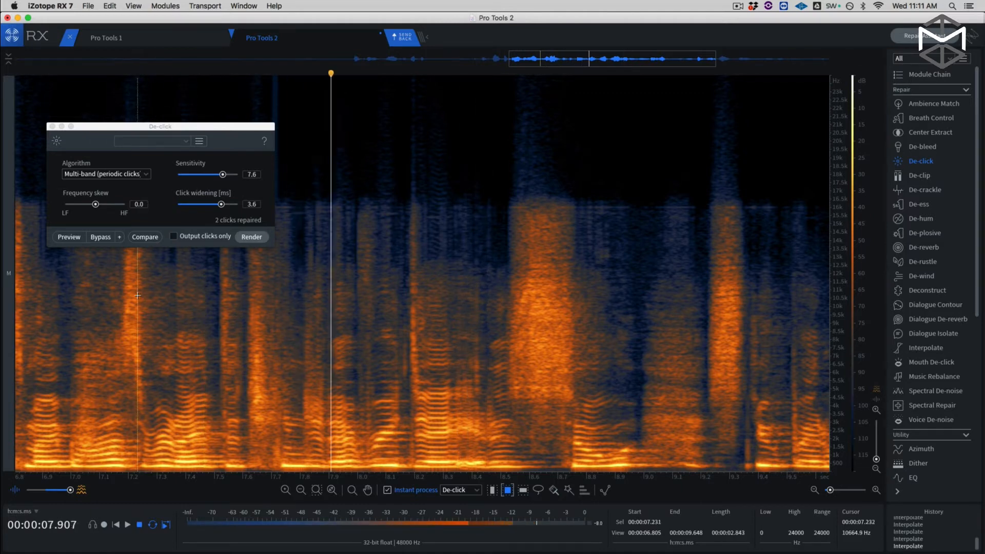
key(space)
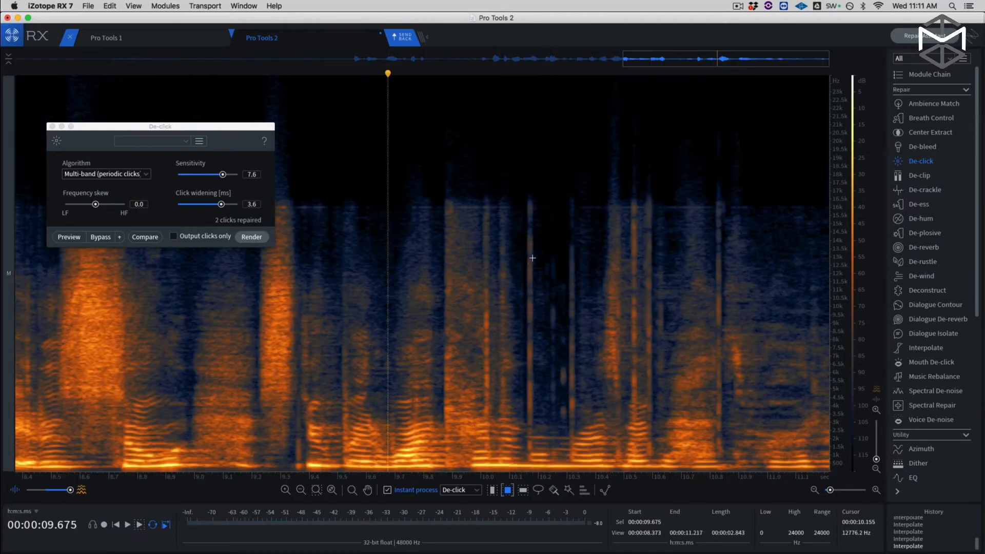
click(252, 301)
key(space)
key(space)
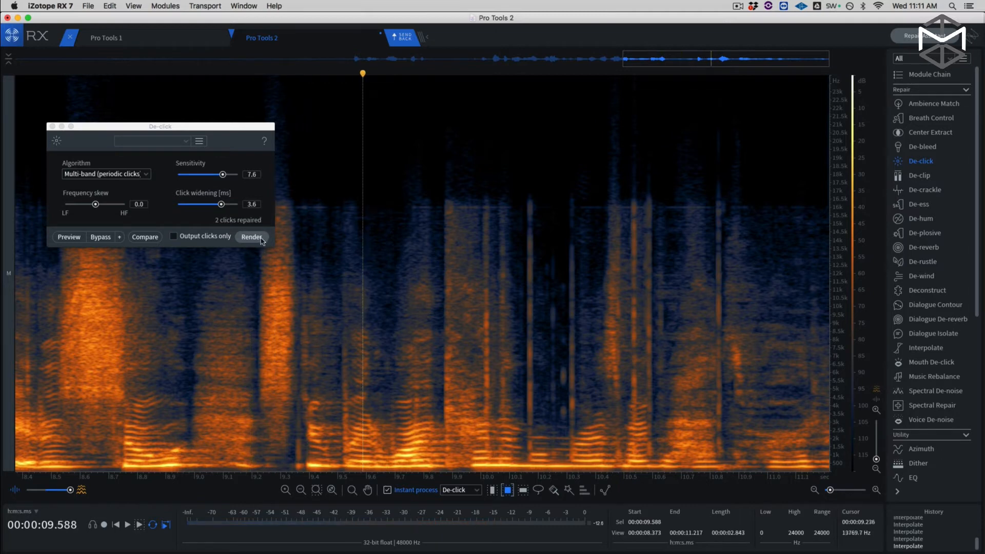
Try an instant de-click on the high frequencies from about 9.21 s to 9.28 s, undo it, and compare both versions by ear
drag(245, 128, 199, 123)
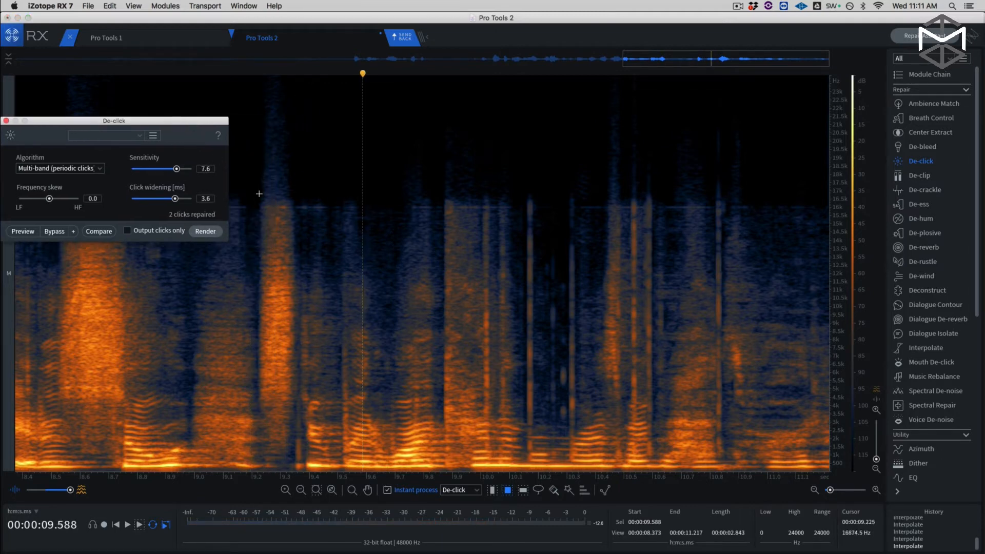
drag(255, 148, 276, 342)
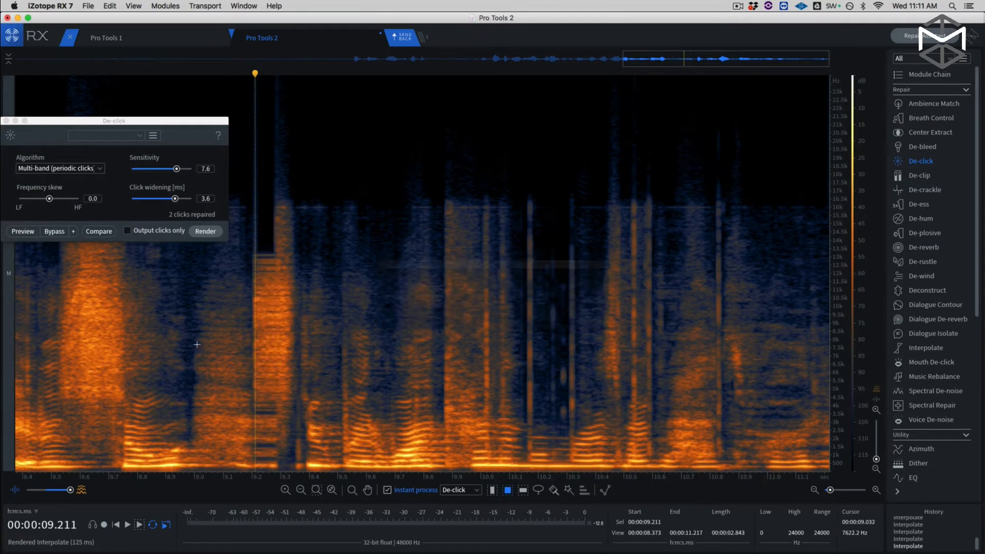
click(194, 344)
key(space)
key(space)
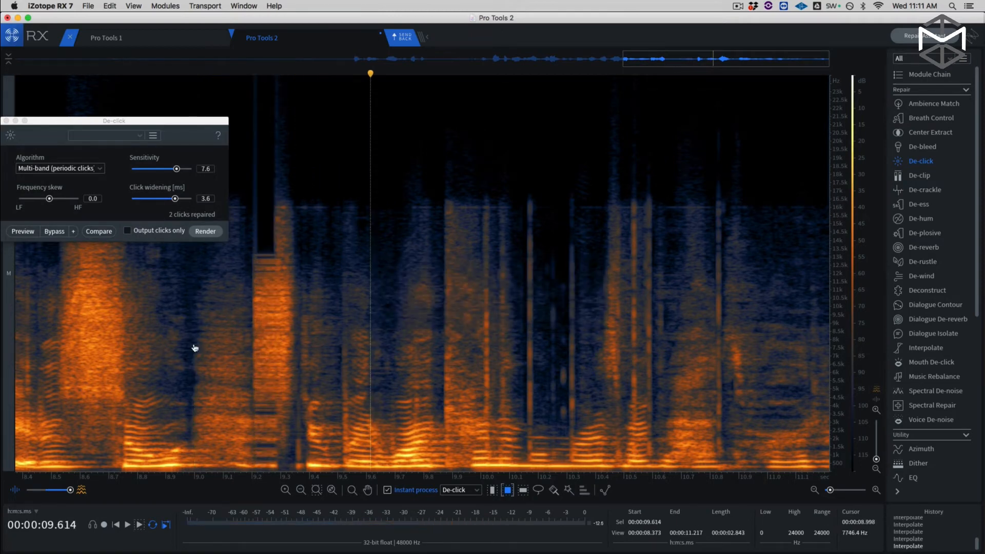
key(super+z)
key(space)
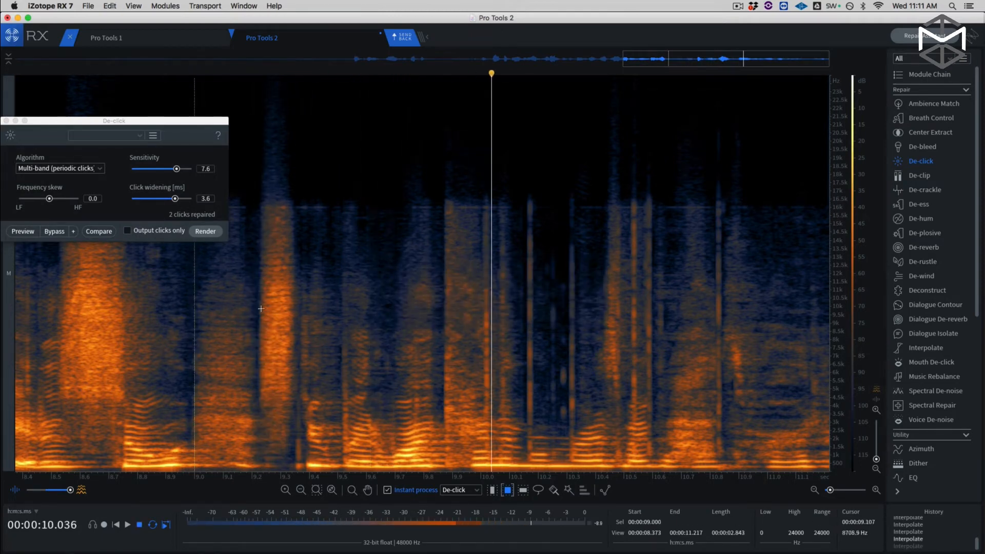
key(space)
Instantly de-click the clicks at about 9.88 s, 10.0 s and 10.06 s across all frequencies, listening to the first repair
click(320, 262)
key(space)
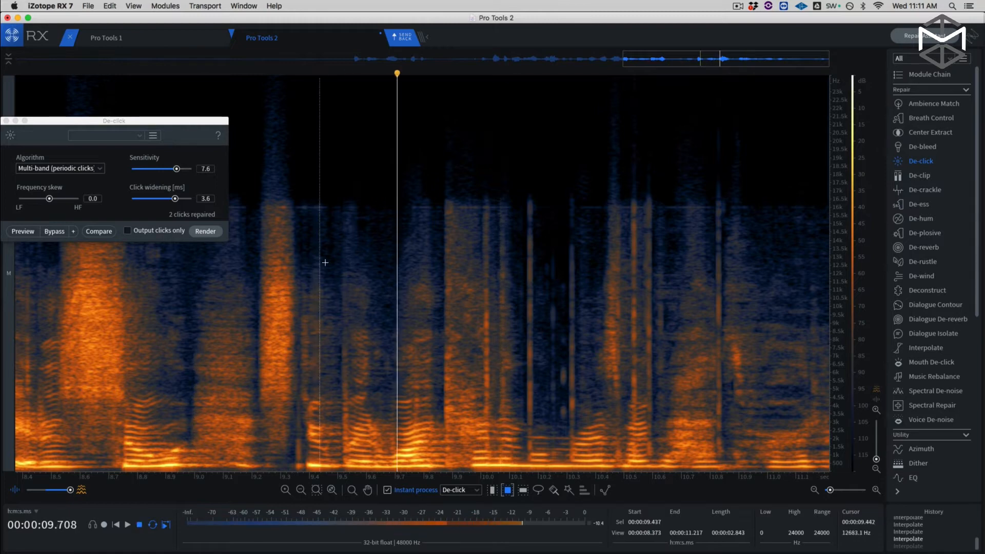
drag(443, 218, 453, 218)
click(435, 217)
key(space)
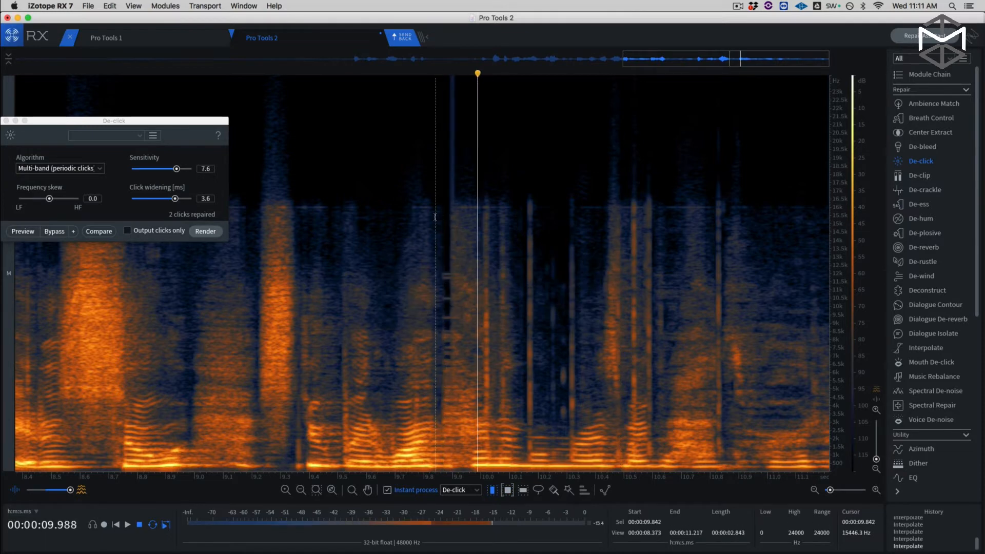
key(super+z)
key(super+z)
key(super+z)
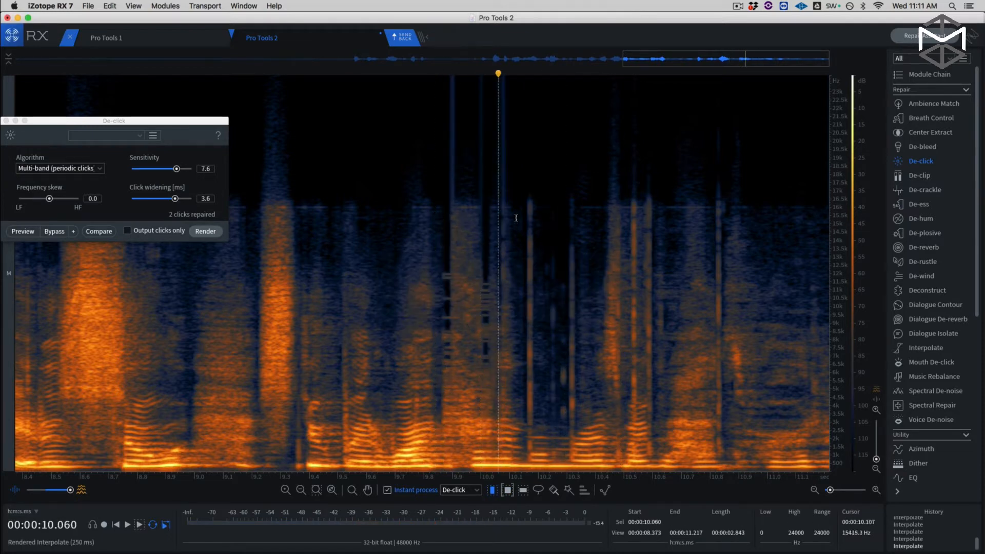
Instantly de-click the remaining clicks between about 10.1 s and 10.6 s, and play back the repairs
scroll(507, 259, up, 5)
drag(449, 188, 515, 205)
click(475, 215)
drag(578, 221, 595, 220)
click(366, 371)
key(space)
Instantly de-click a time-frequency selection from about 10.818 s to 10.845 s, and play back from about 10.54 s
drag(114, 120, 285, 97)
click(200, 223)
key(space)
drag(491, 80, 514, 457)
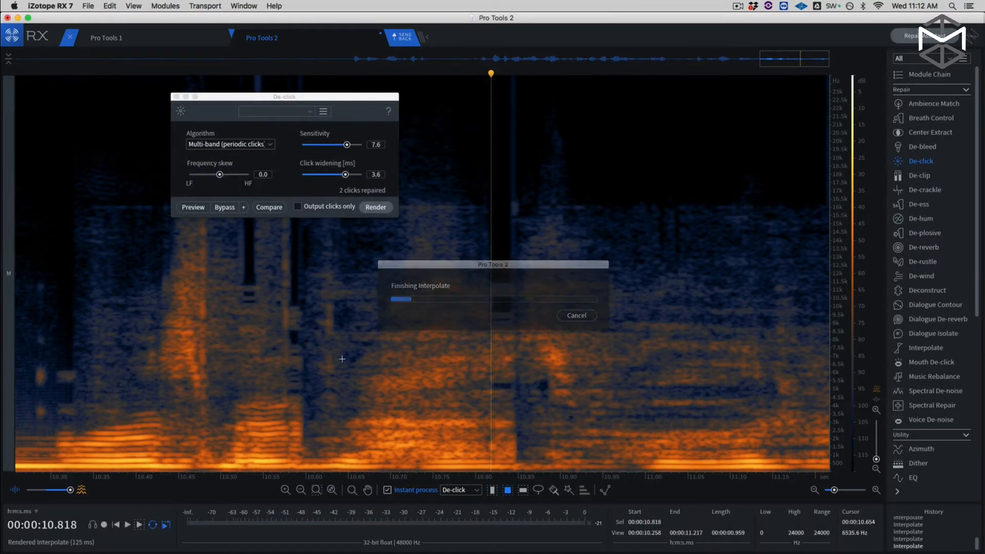
click(258, 356)
key(space)
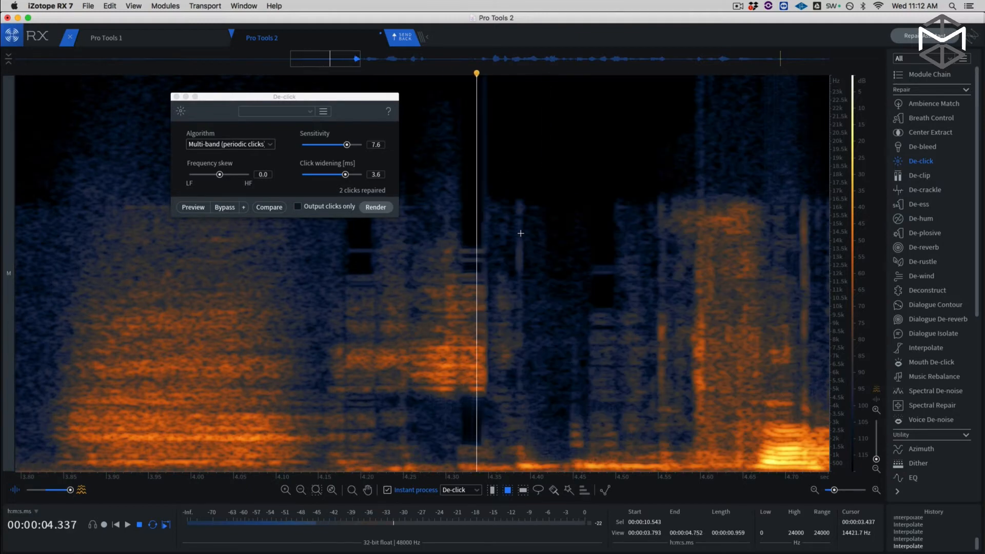
scroll(521, 233, down, 5)
scroll(521, 234, down, 5)
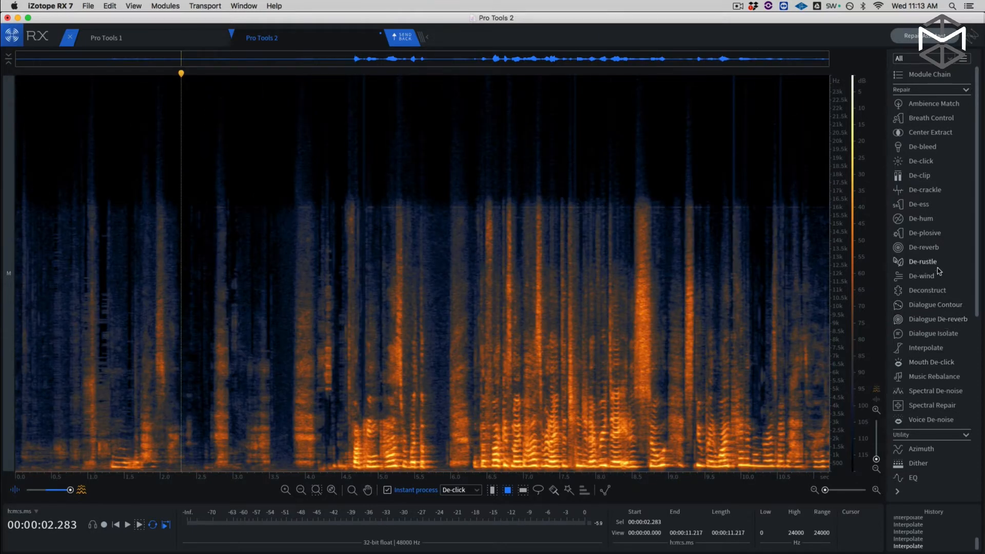
Try Deconstruct on the whole clip with tonal gain 0 dB, noisy gain -18 dB and transient gain -12 dB
click(939, 290)
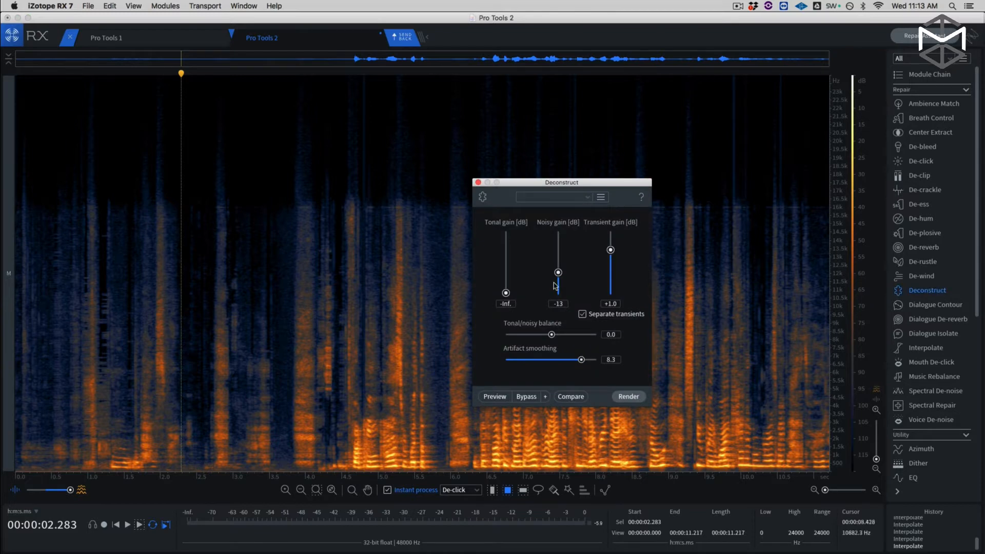
alt+click(506, 293)
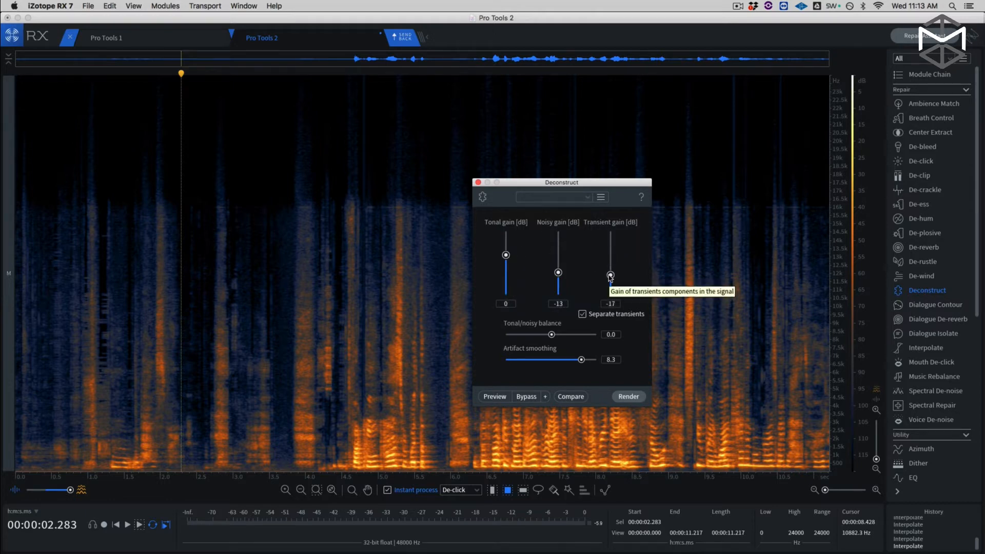
drag(610, 278, 607, 278)
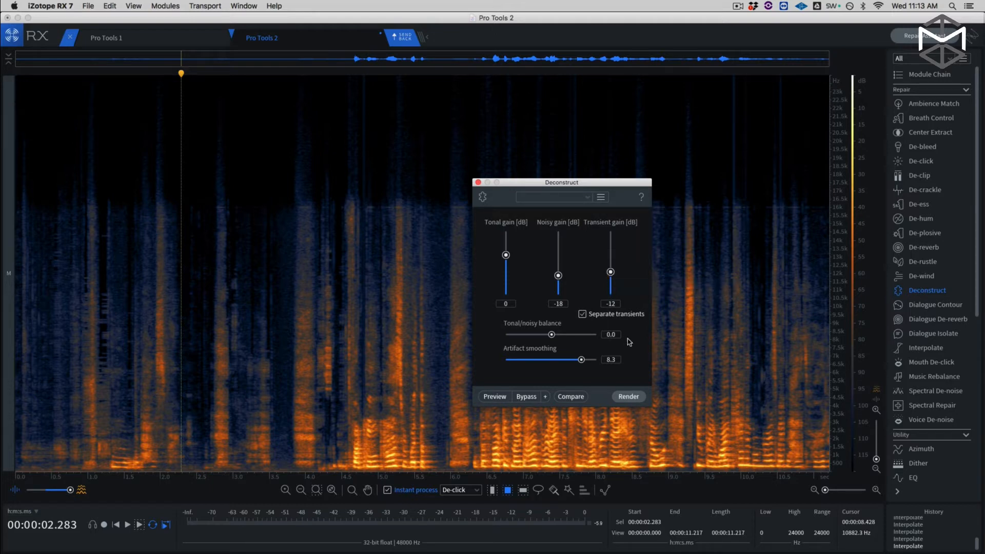
click(628, 397)
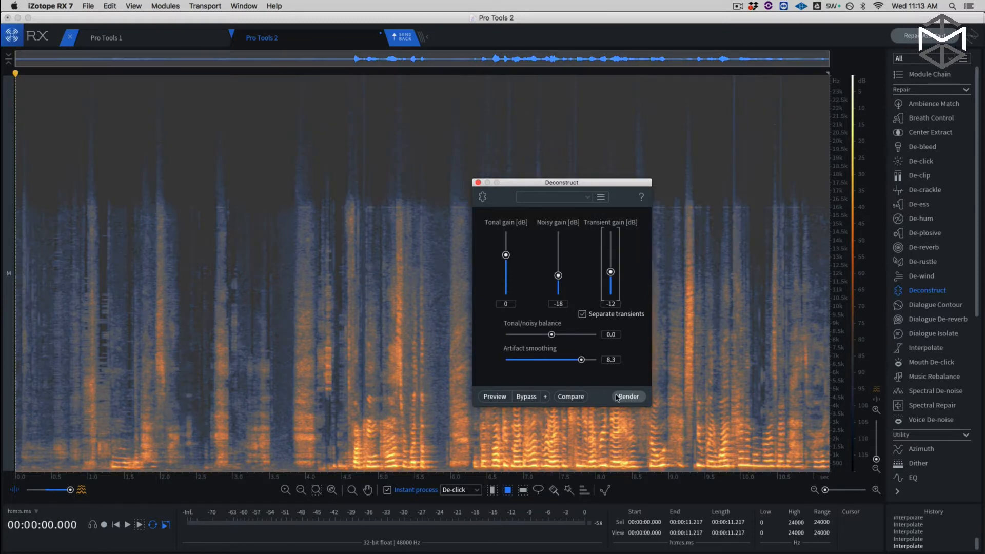
click(628, 397)
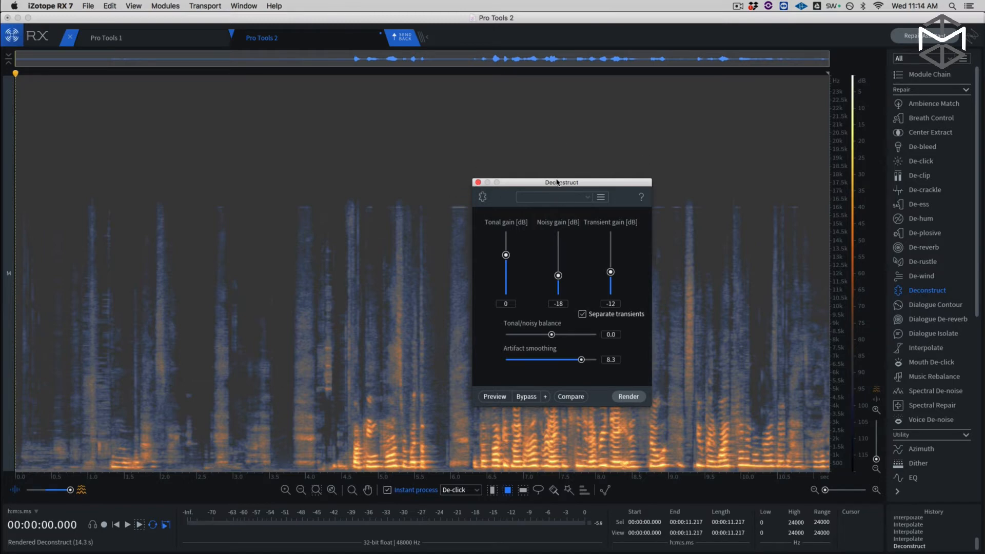
Undo the Deconstruct render, comparing the clip by ear with and without it, and close the module
key(space)
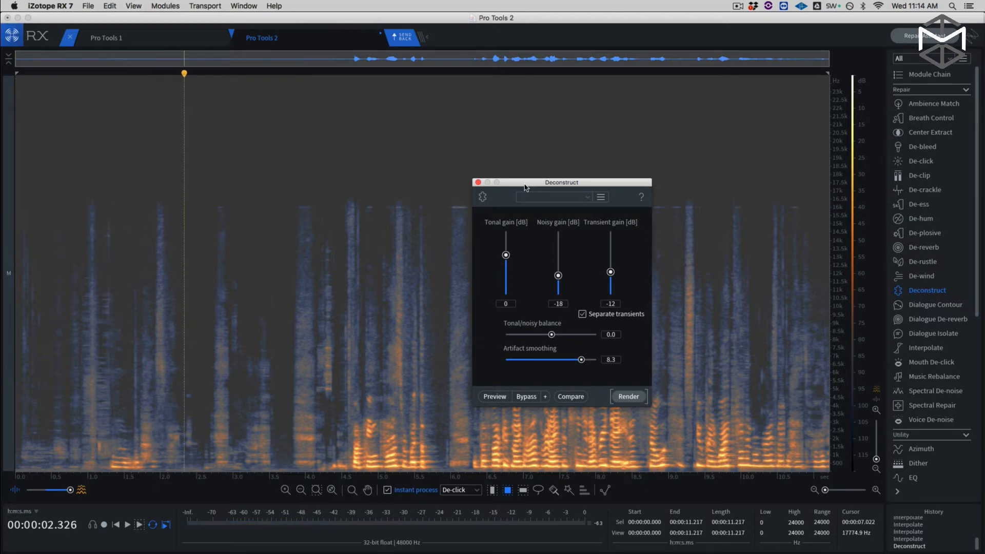
key(super+z)
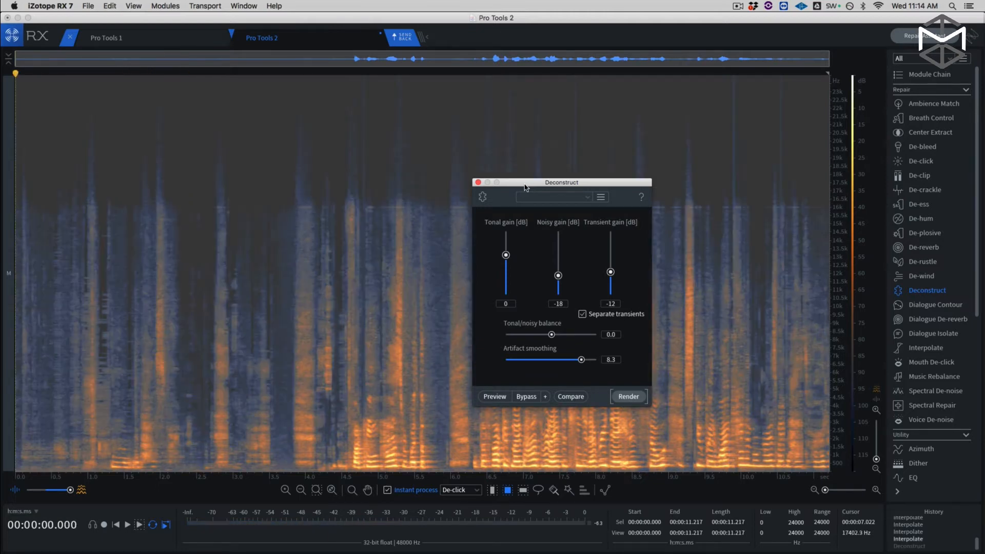
key(space)
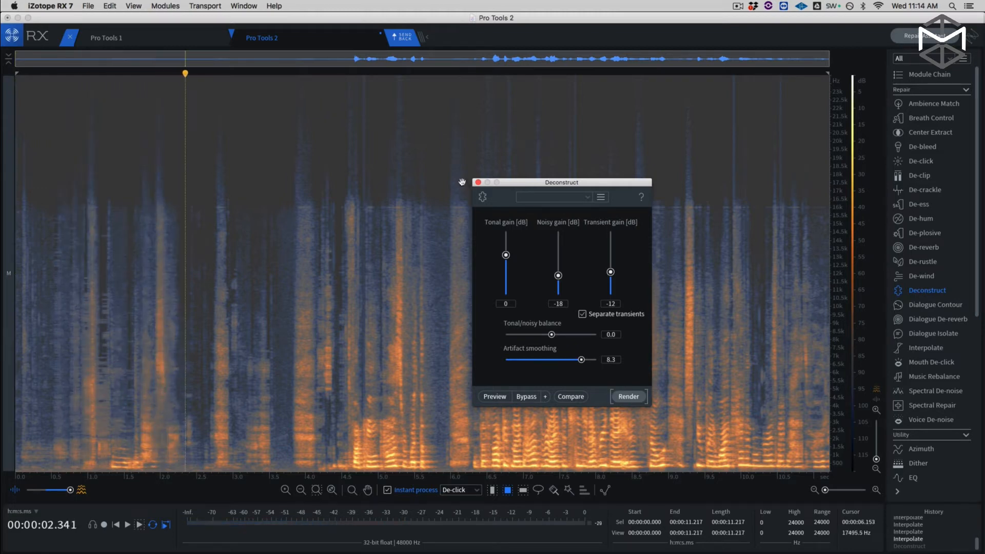
click(478, 182)
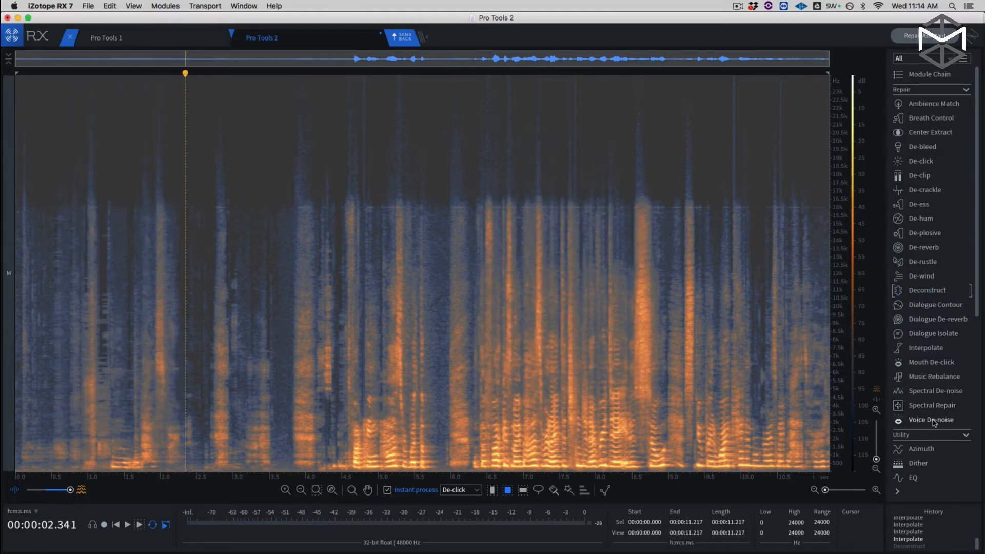
Render Dialogue Isolate with dialogue gain 0 dB and noise gain -8 dB, and send the repaired audio back to Pro Tools
click(939, 335)
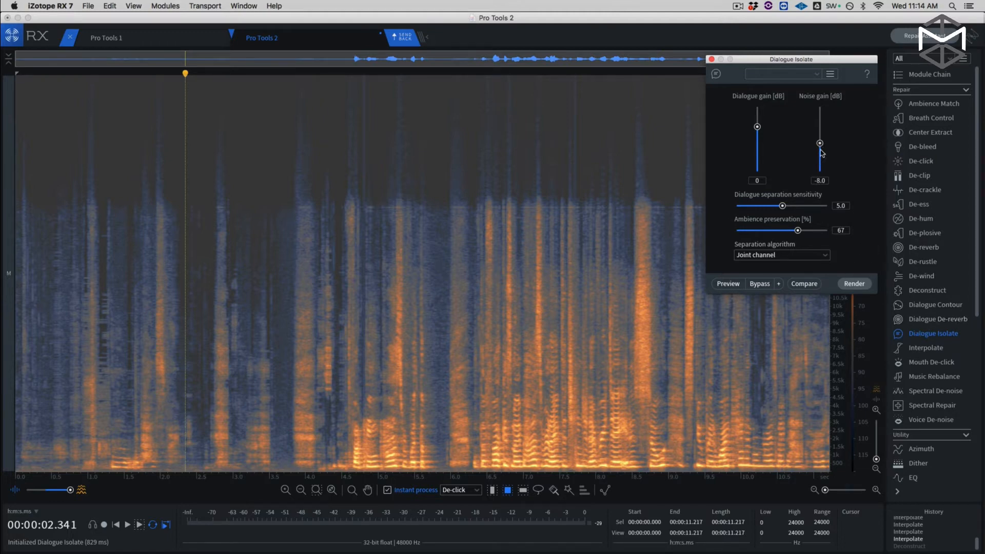
drag(778, 65, 720, 67)
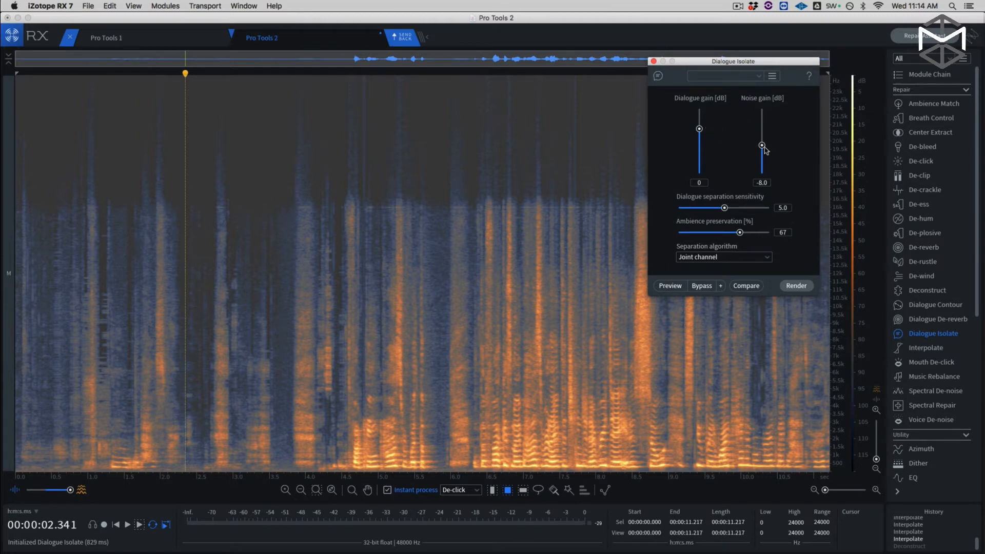
click(798, 286)
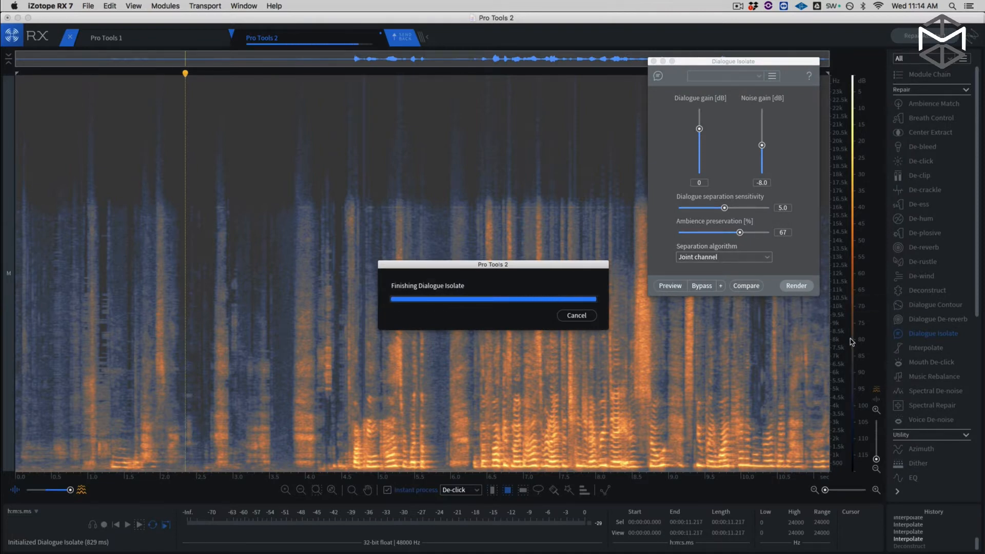
key(space)
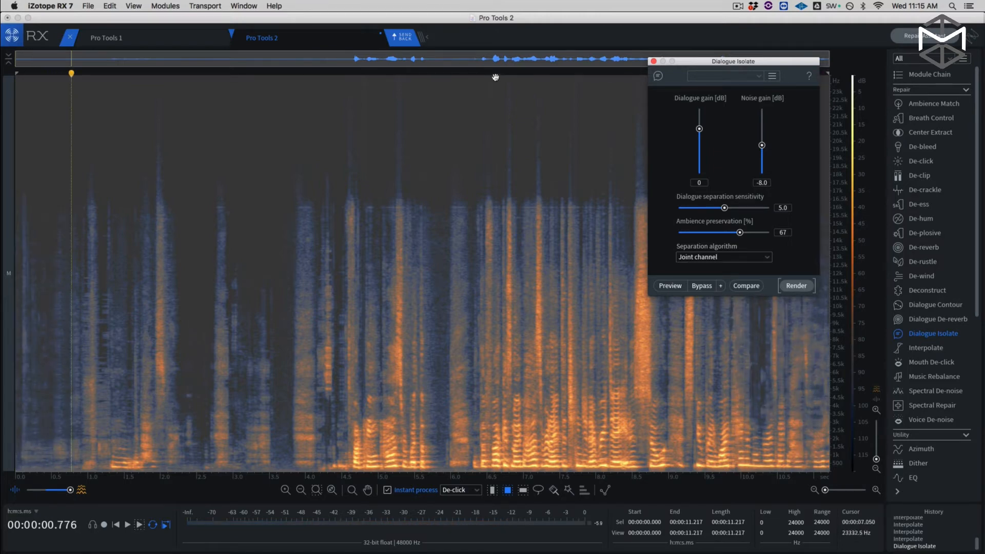
click(406, 42)
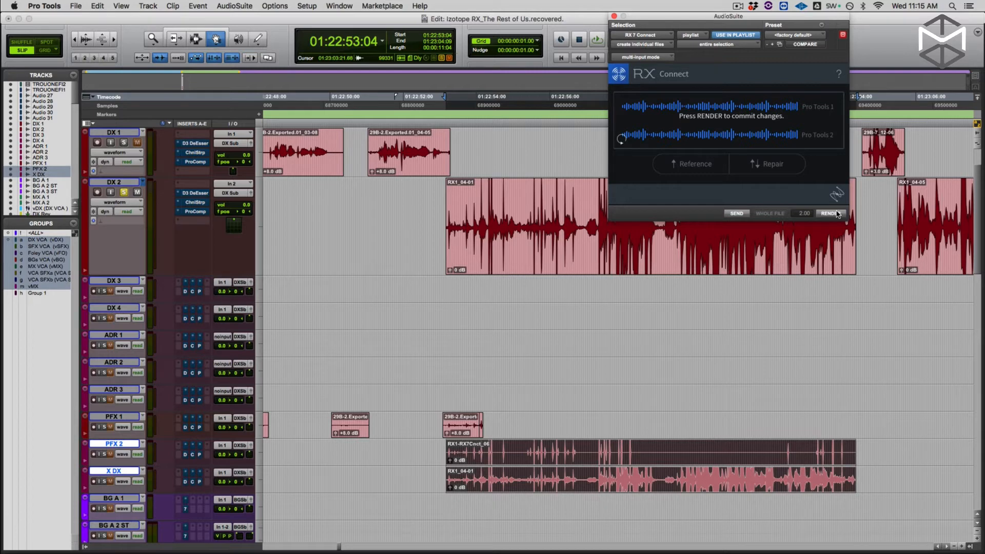
key(p)
key(p)
key(p)
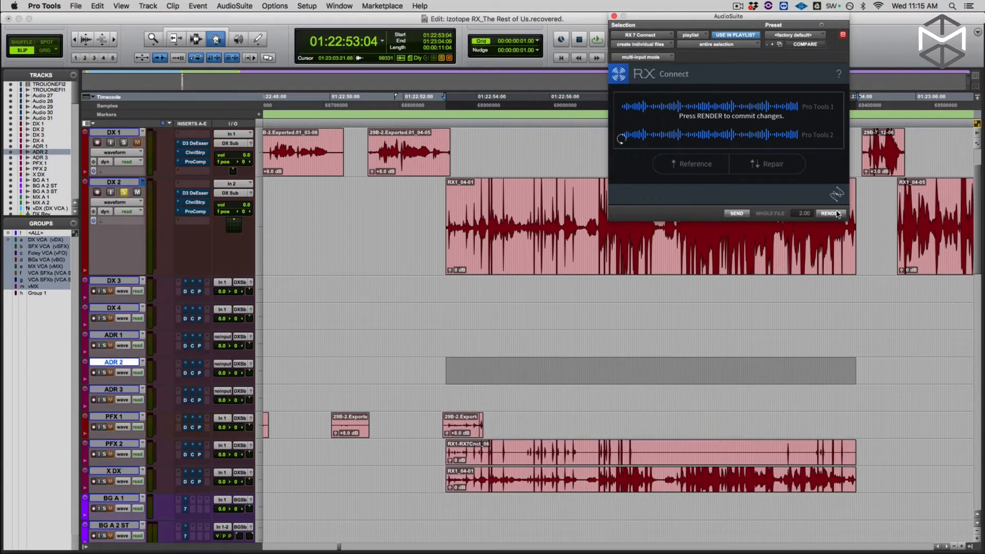
key(semicolon)
key(semicolon)
key(semicolon)
key(shift+semicolon)
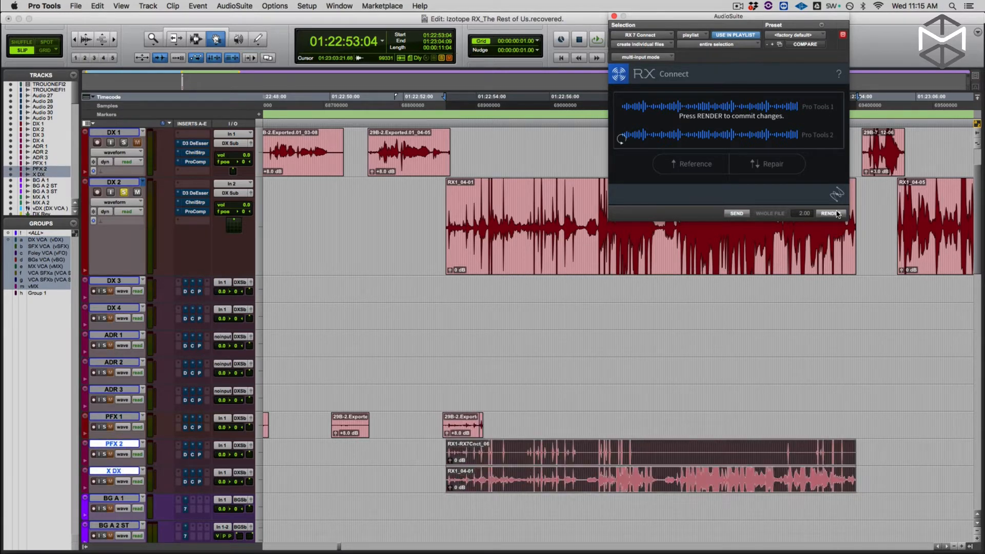
Paste copies of the PFX 2 and X DX clips onto ADR 1 and ADR 2, and render the RX repairs into them
key(p)
key(p)
key(p)
key(shift+p)
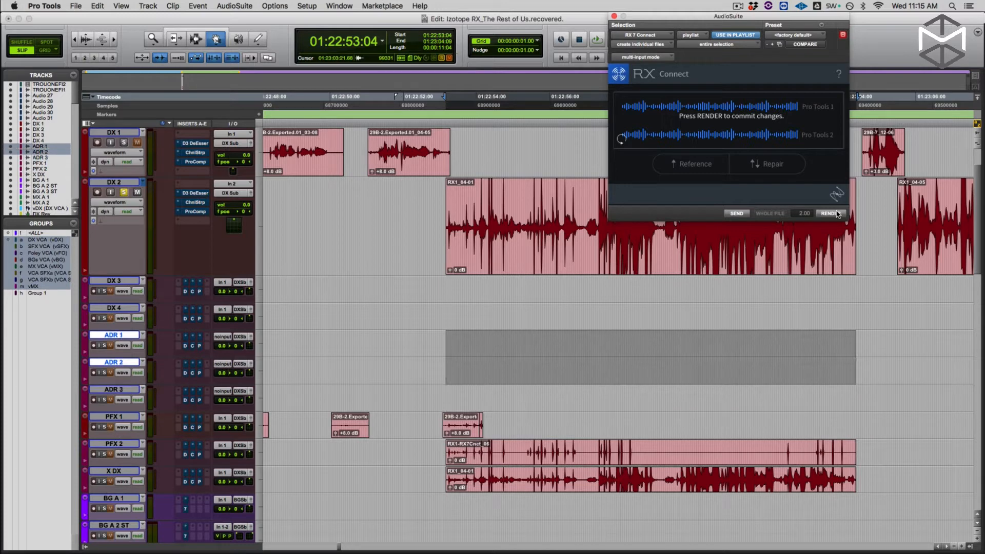
key(super+v)
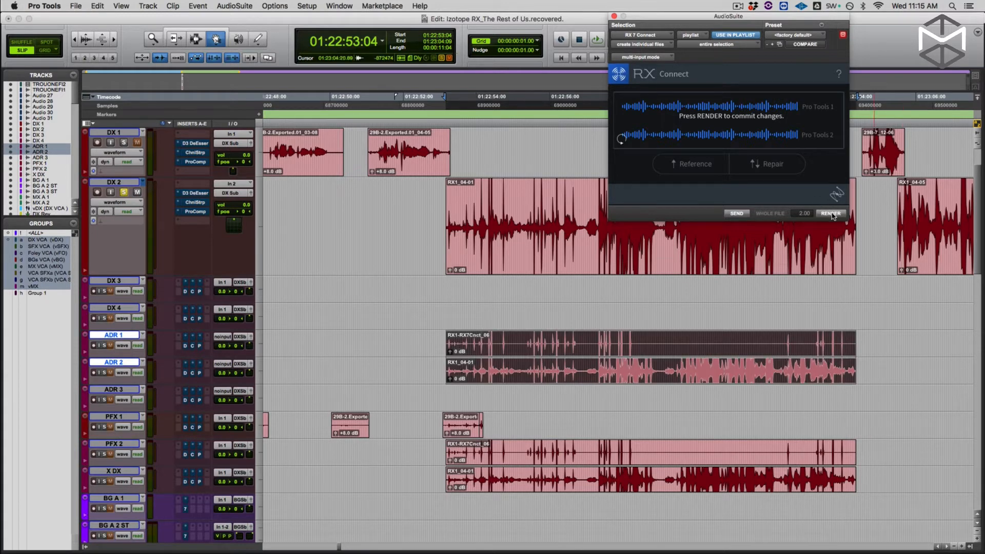
click(831, 213)
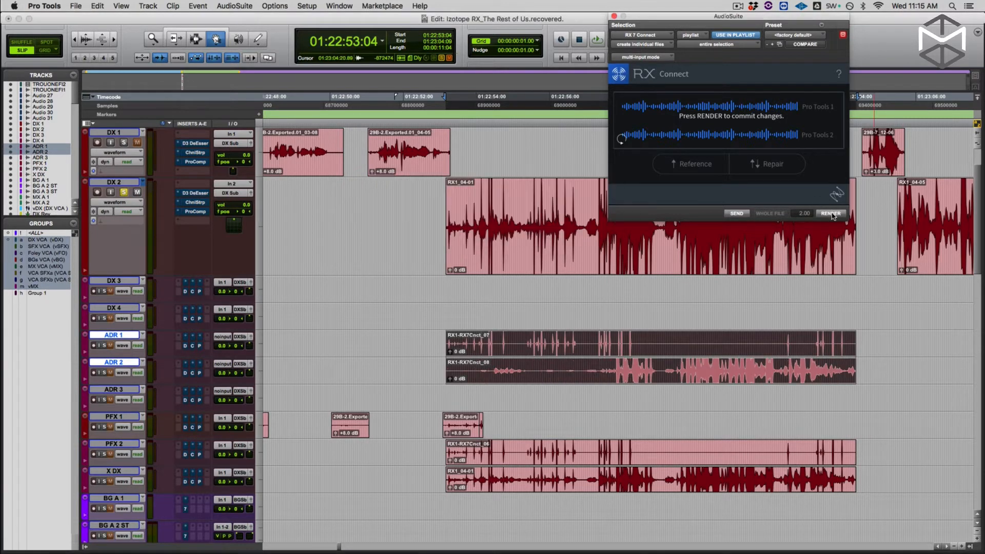
Delete the unrepaired clip on X DX and the rendered clip on ADR 1
click(710, 396)
click(678, 374)
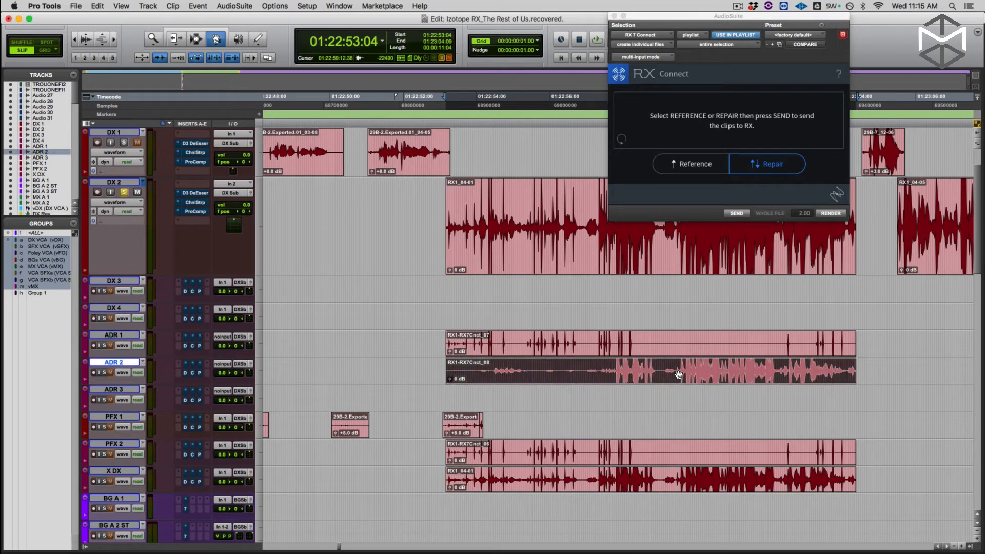
click(647, 478)
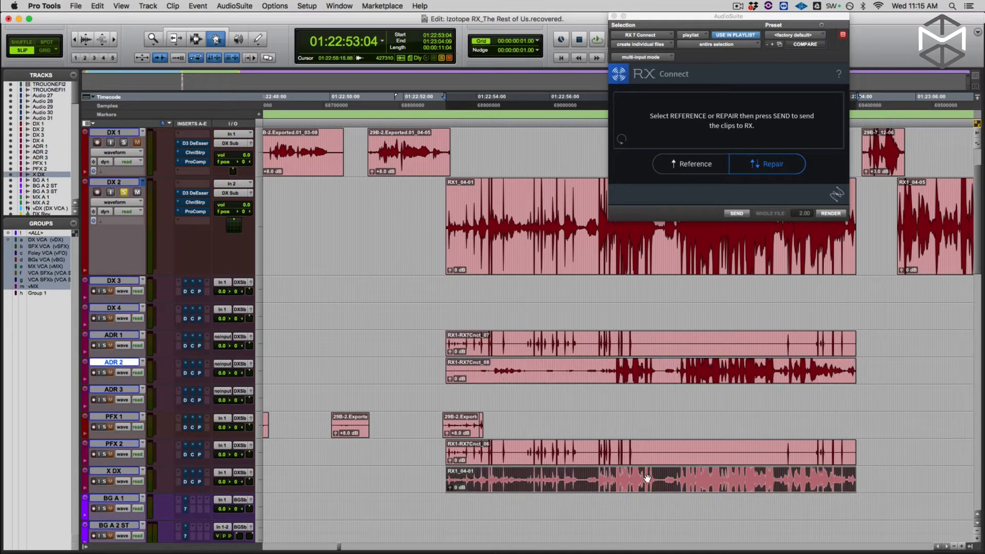
key(Delete)
click(589, 369)
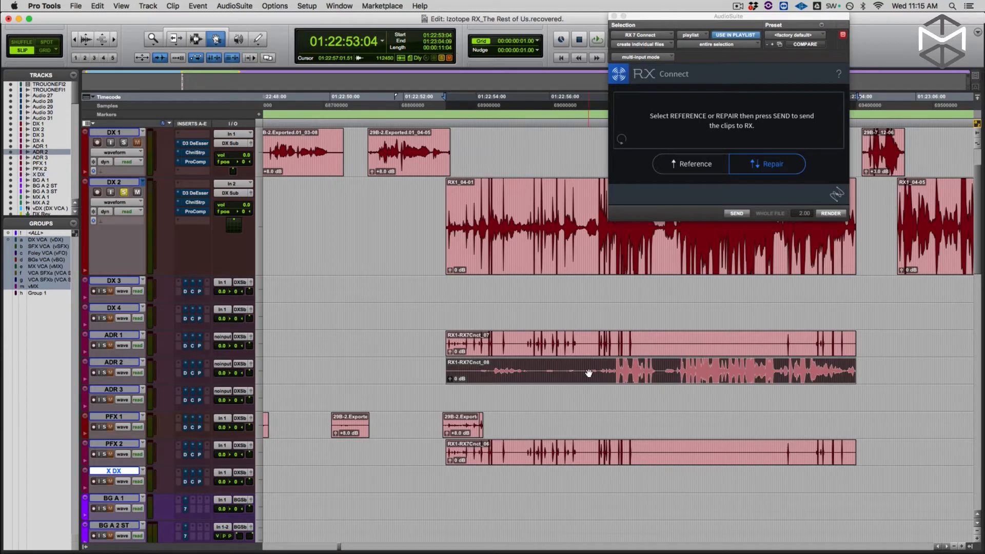
click(567, 339)
key(Delete)
Move the repaired dialogue clip from ADR 2 to DX 3, play it back, and enlarge the DX 3 track height
click(538, 369)
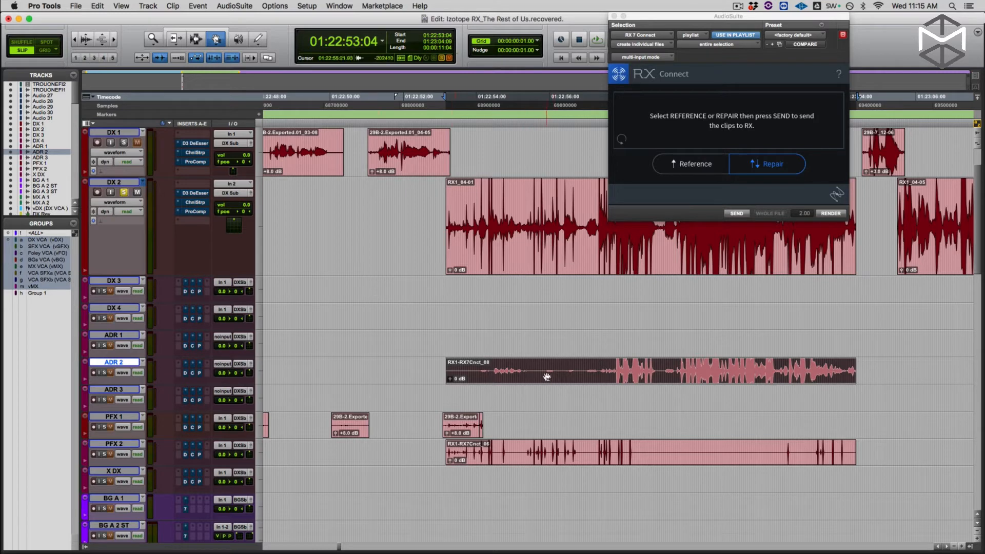
drag(546, 378, 550, 301)
key(space)
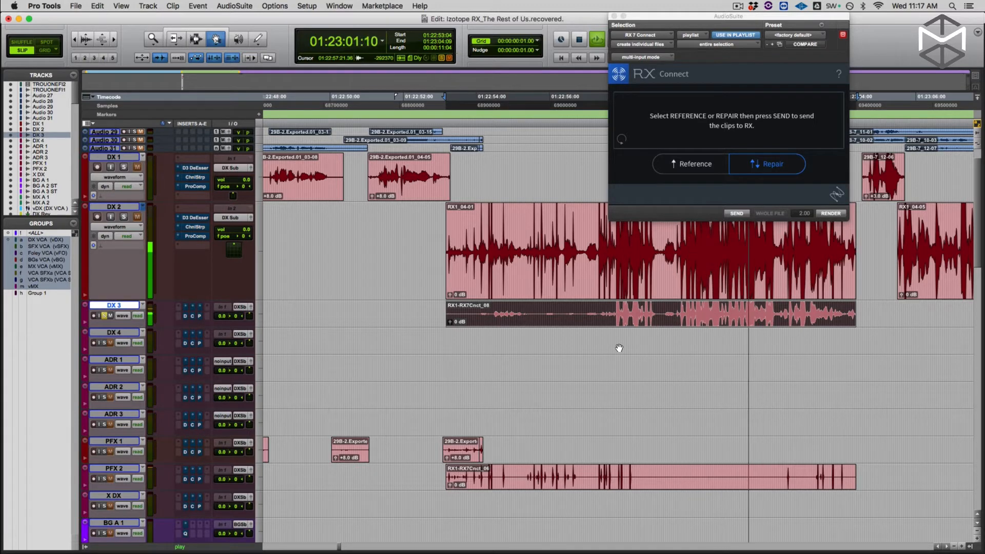
key(space)
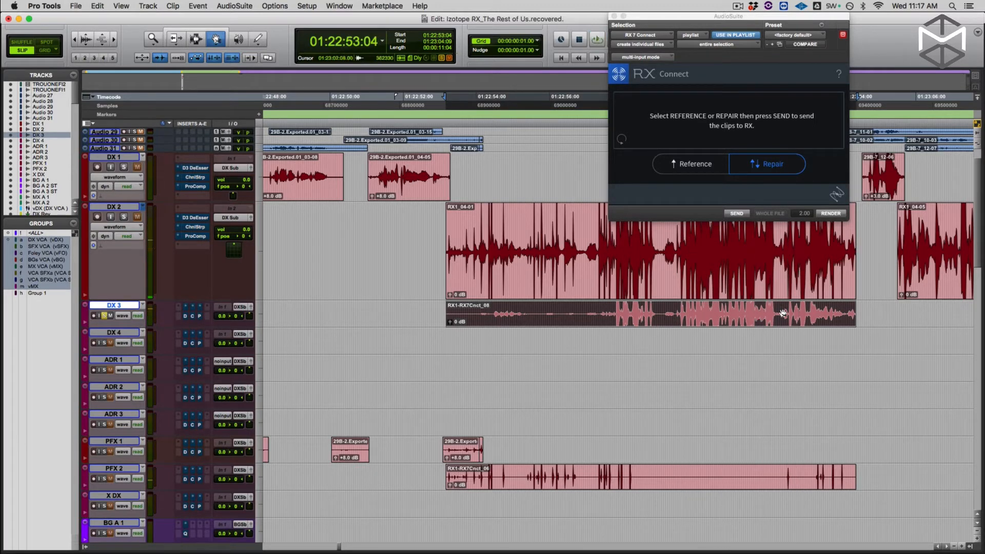
key(ctrl+Up)
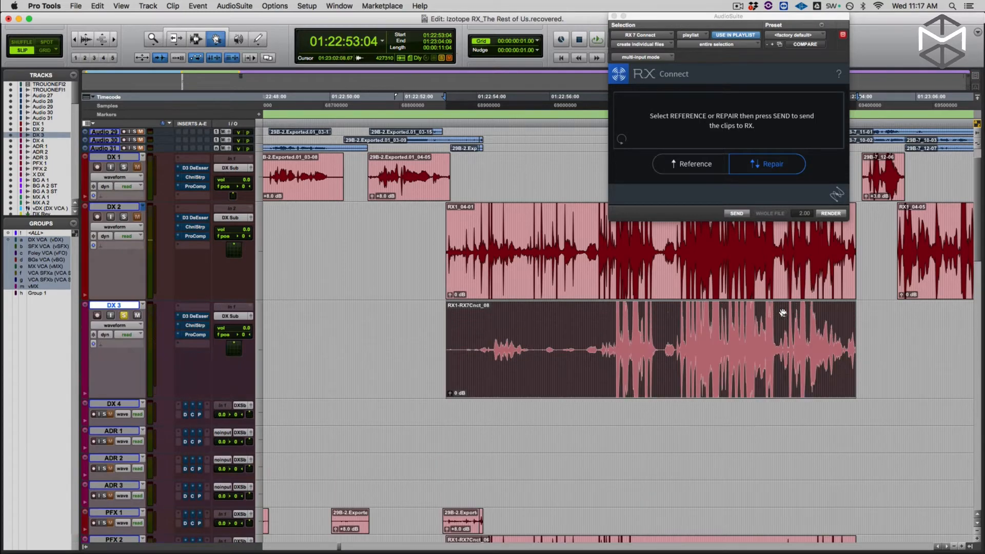
Select, play and copy a passage about two frames long on DX 3 starting at 01:23:02:09
key(F7)
click(785, 315)
key(t)
key(t)
key(t)
key(t)
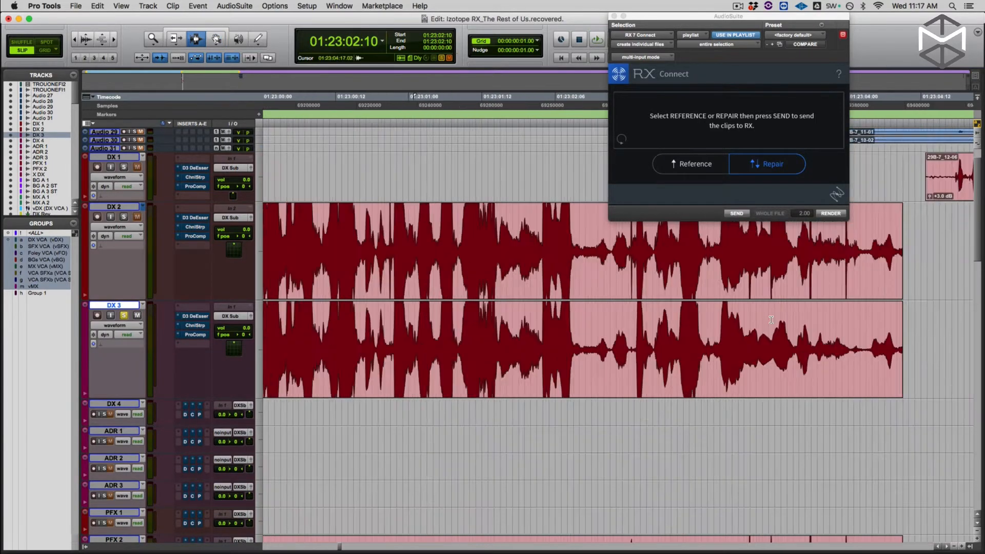
click(692, 326)
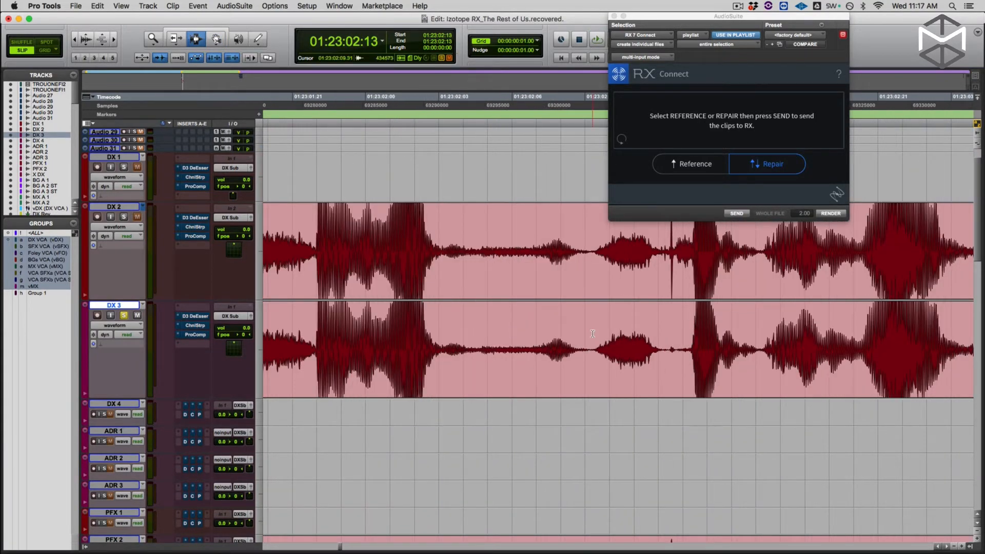
drag(592, 333, 663, 331)
key(space)
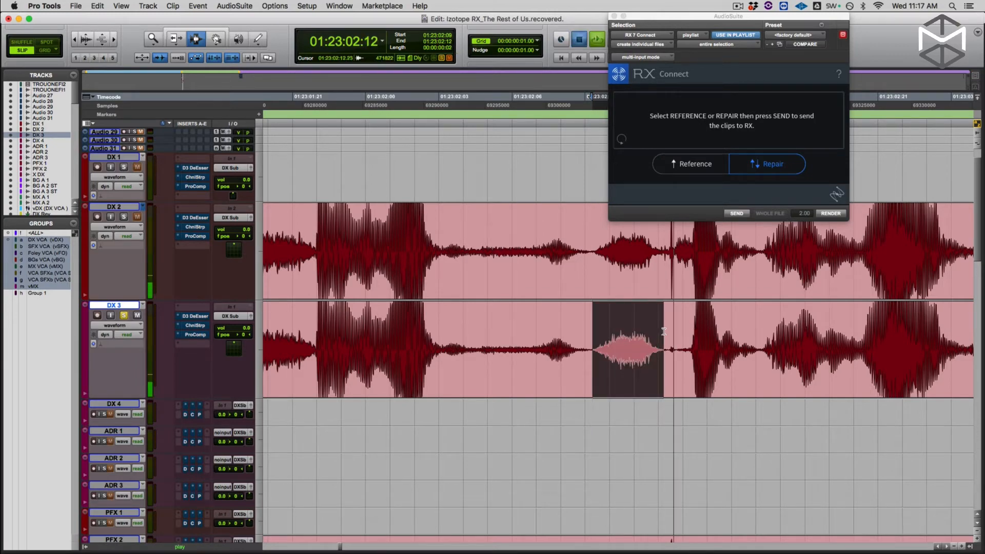
Audition the quiet passage on DX 3 around 01:22:57:08 to locate where the dialogue needs replacing
key(r)
key(r)
key(r)
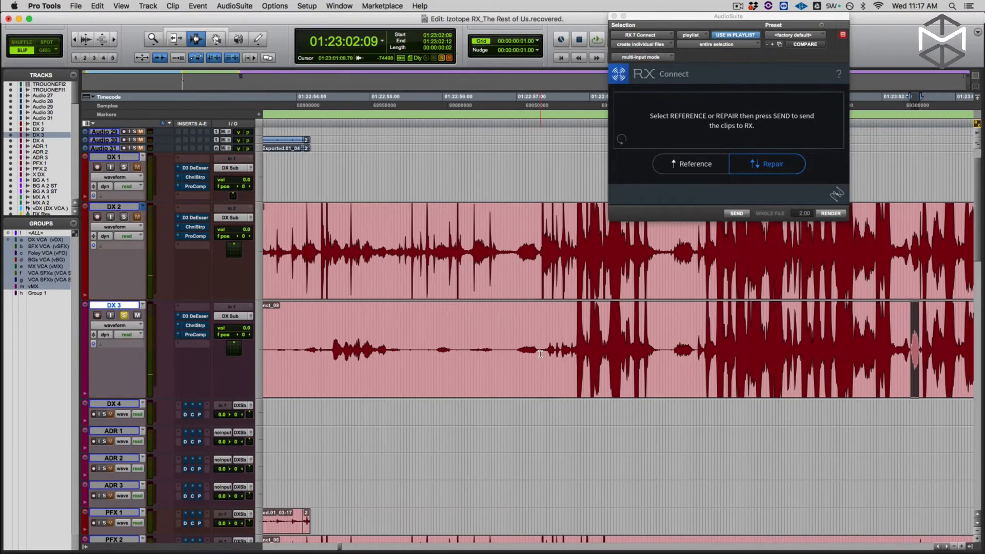
click(541, 350)
key(space)
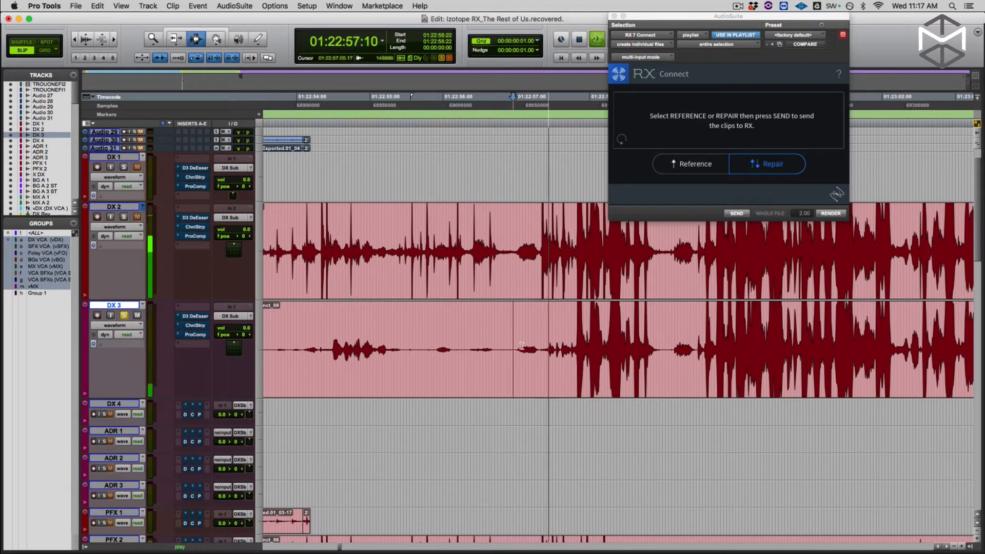
click(541, 346)
key(t)
key(t)
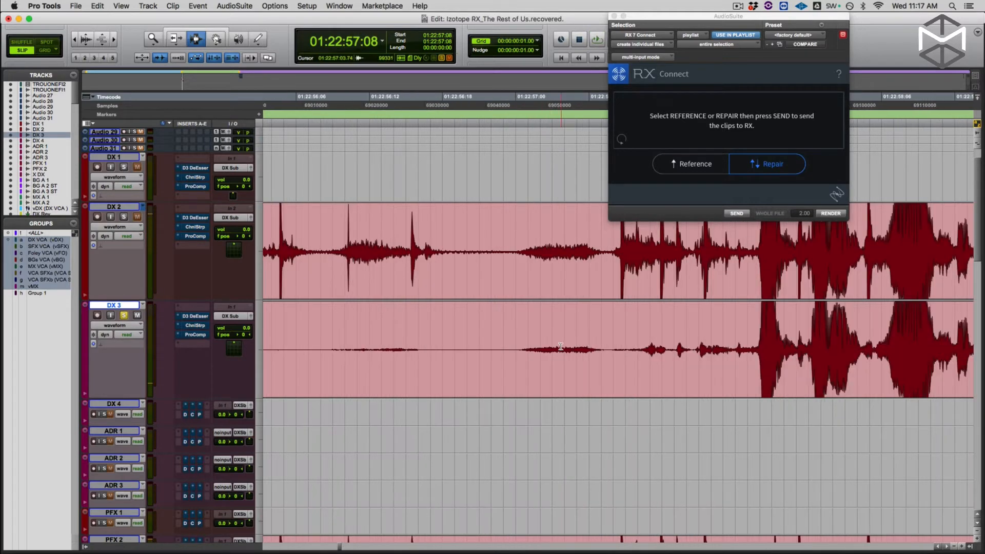
key(space)
key(space)
Paste the copied passage on DX 3 at 01:22:57:07 and listen to the result
click(613, 345)
key(space)
key(super+v)
key(space)
key(space)
click(607, 343)
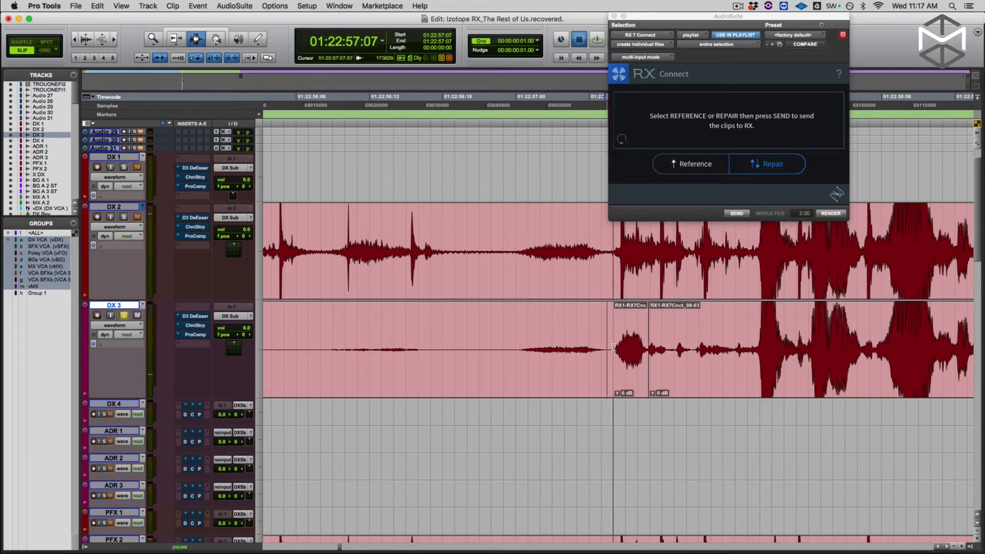
key(space)
Extend the pasted DX 3 clip's end to about 01:22:57:17, crossfade it into the following clip and listen from 01:22:57:06
drag(614, 348, 697, 350)
key(space)
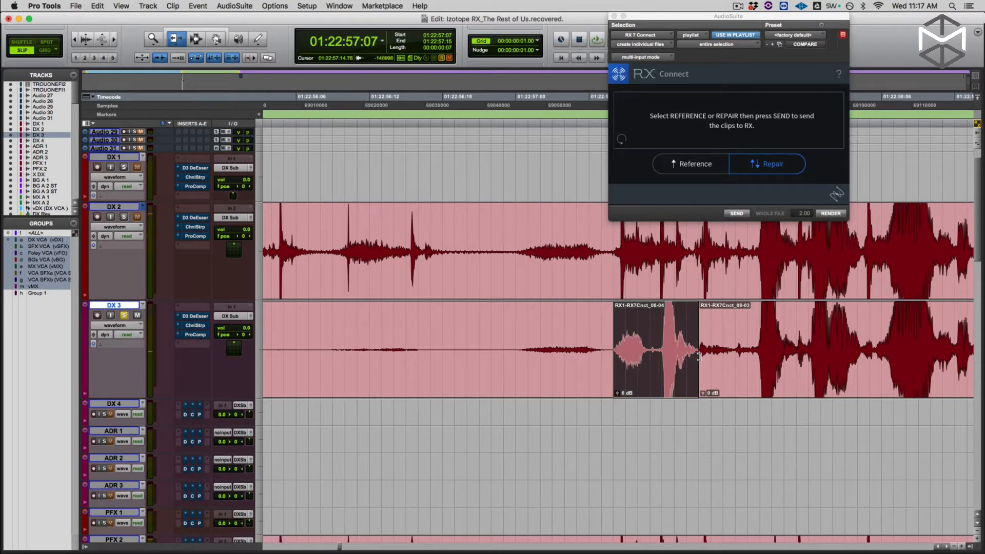
drag(698, 356, 751, 350)
key(F7)
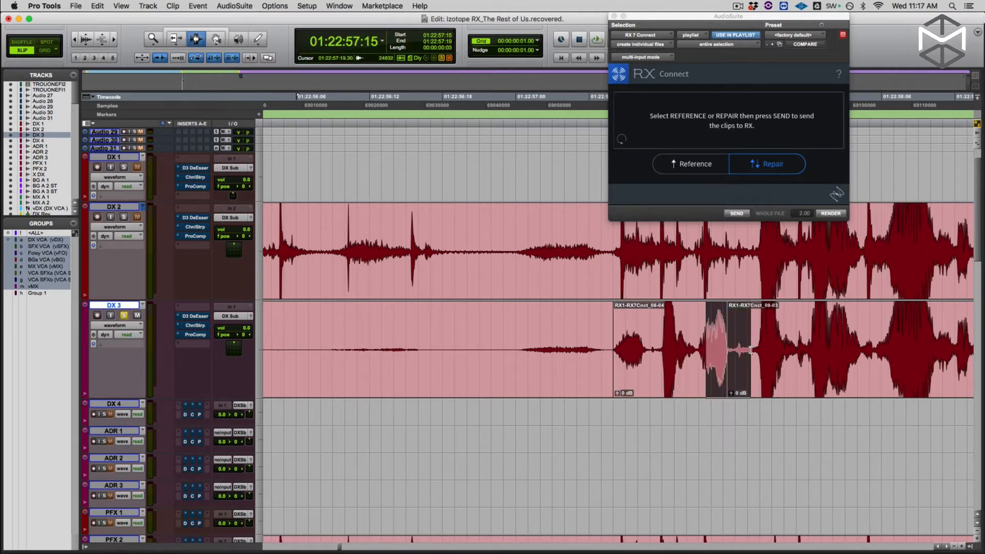
key(super+ctrl+f)
click(592, 341)
key(space)
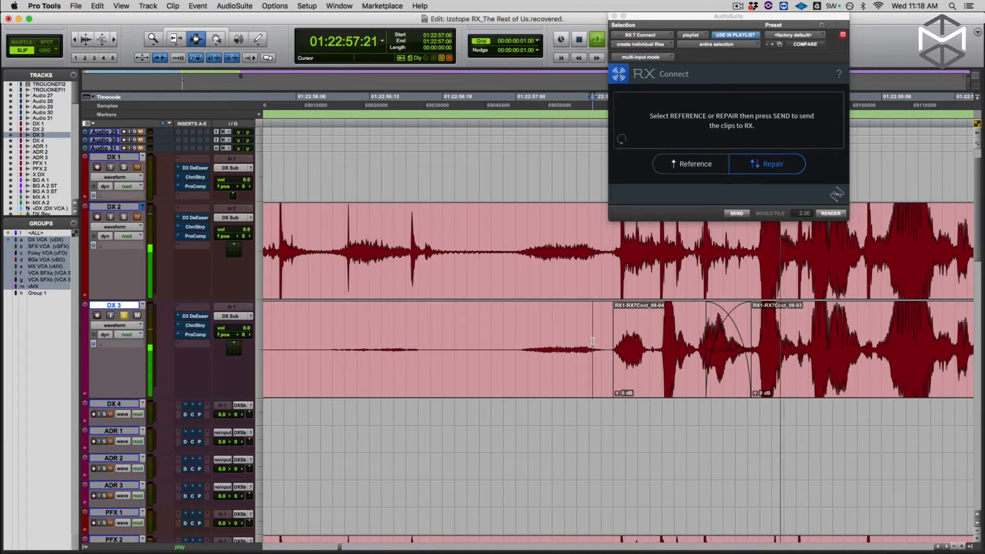
Lower the pasted DX 3 clip's gain to -8.5 dB and play it from 01:22:57:06 and 01:22:57:08
double_click(692, 359)
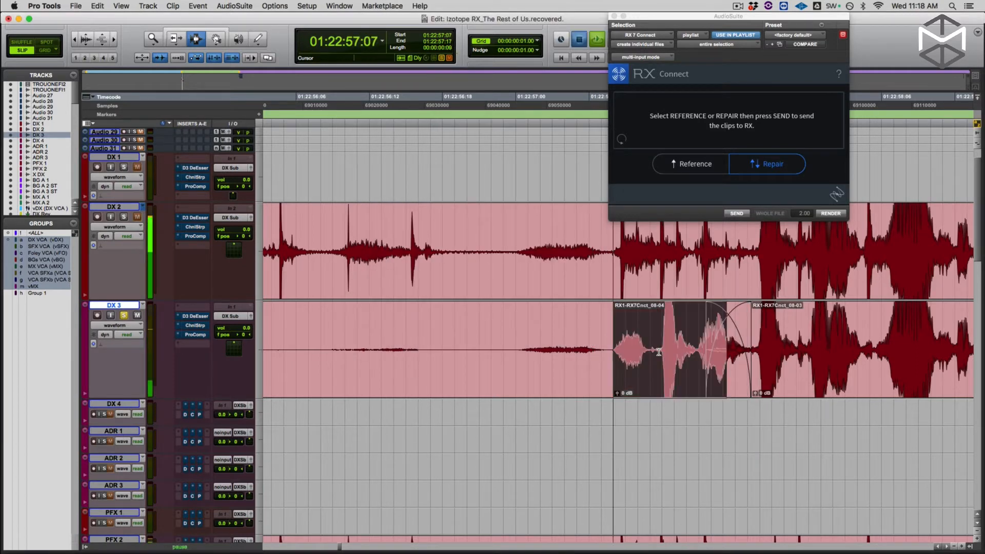
click(687, 360)
drag(619, 395, 619, 416)
click(597, 345)
key(space)
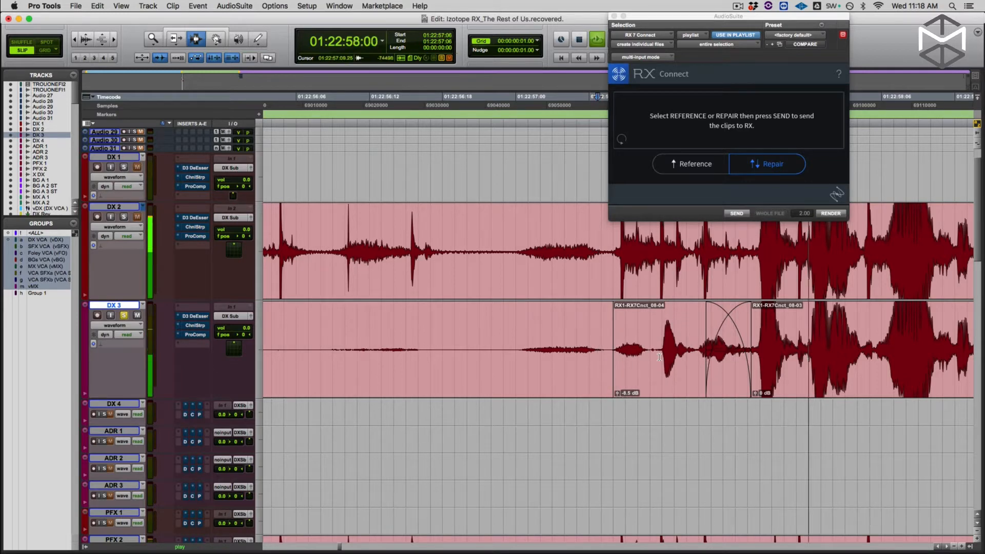
click(617, 352)
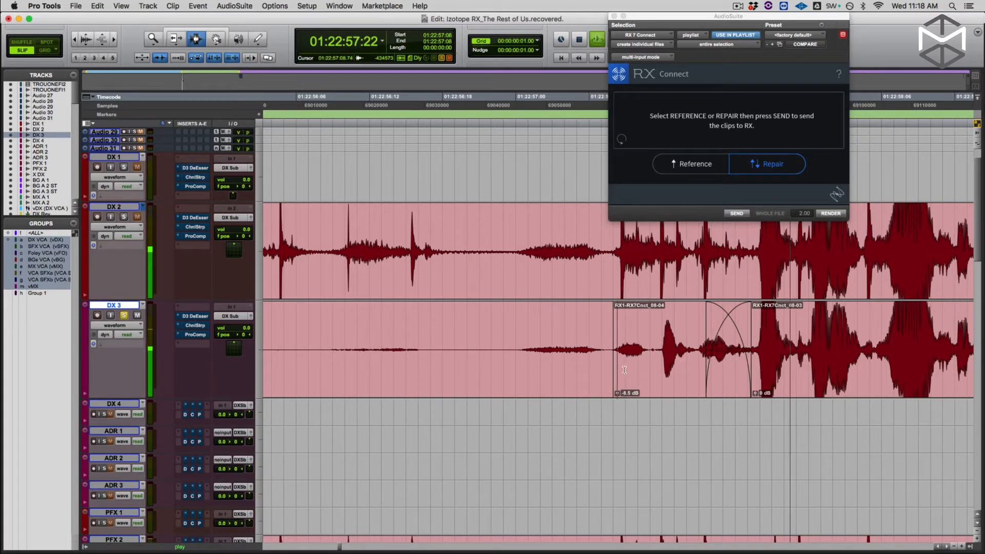
key(space)
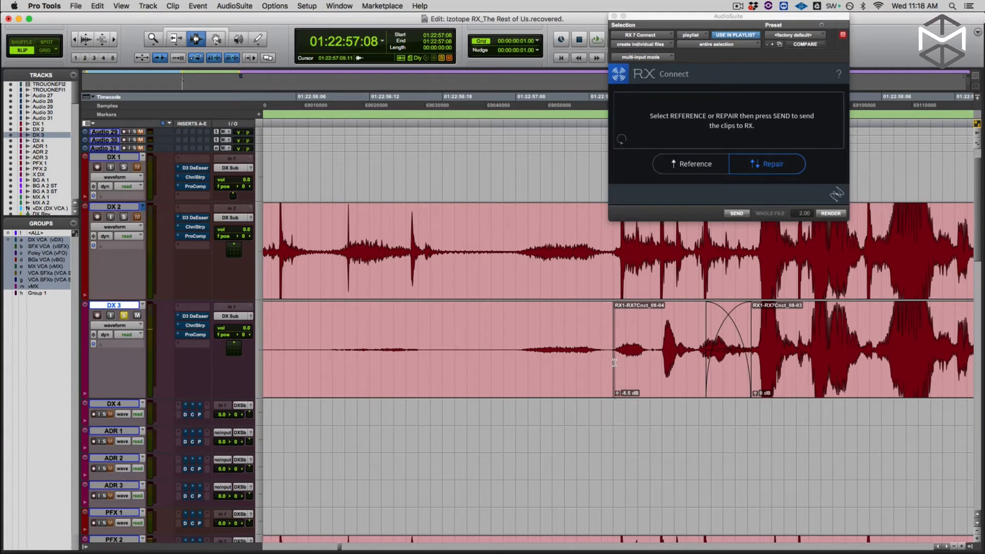
key(space)
key(space)
Reduce the pasted DX 3 clip's gain to -10.5 dB and play it back from 01:22:57:05
double_click(670, 360)
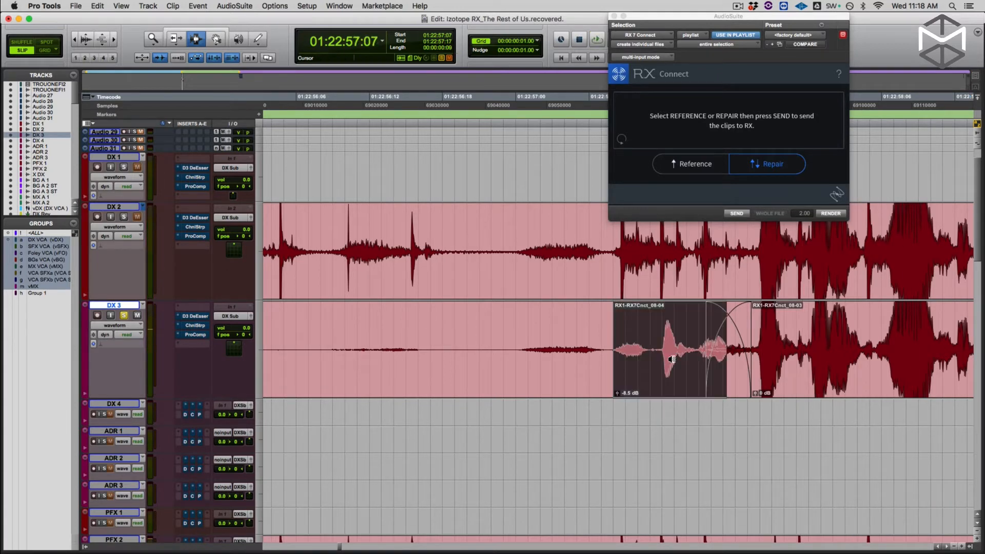
click(577, 340)
key(space)
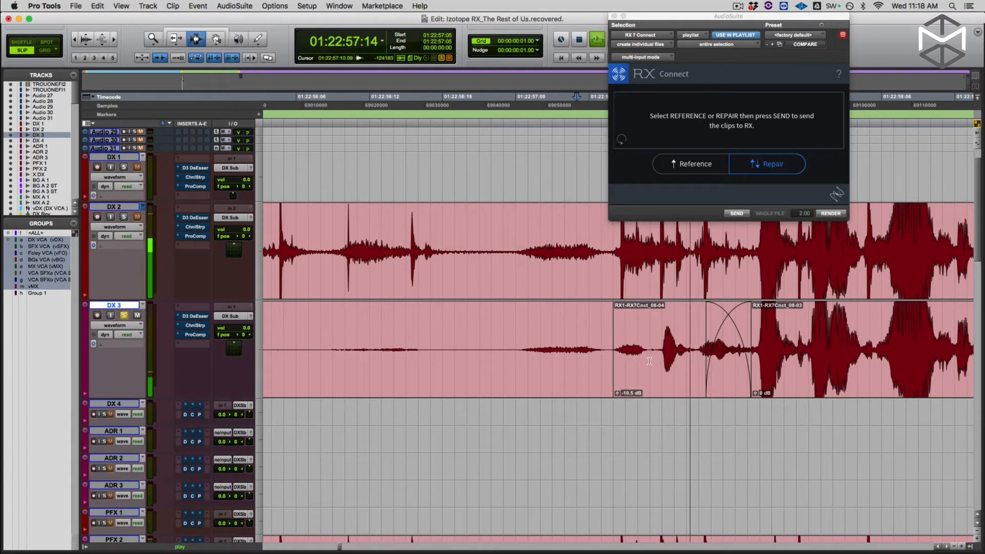
key(space)
Delete the crossfade after the pasted DX 3 clip and extend the following clip's start back to 01:22:57:15
double_click(711, 353)
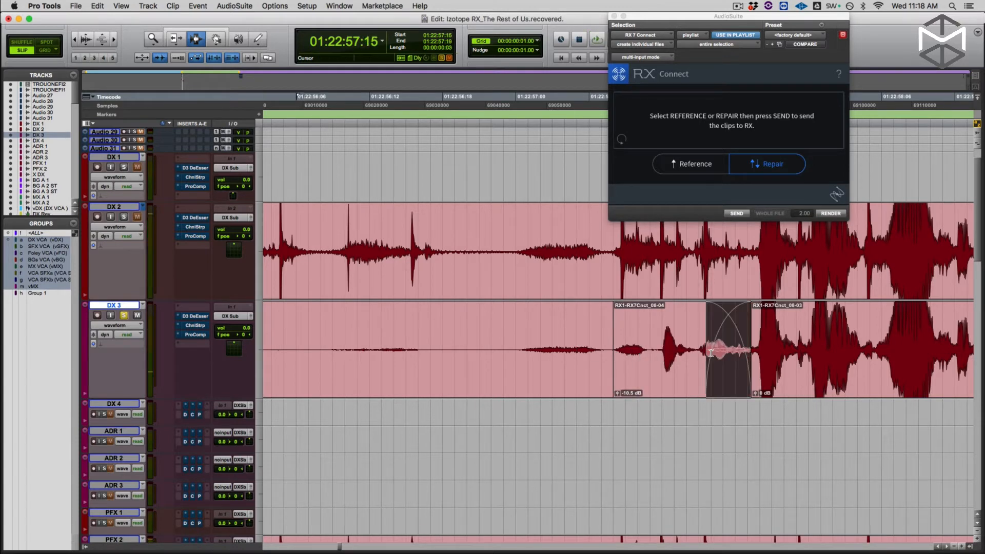
key(Delete)
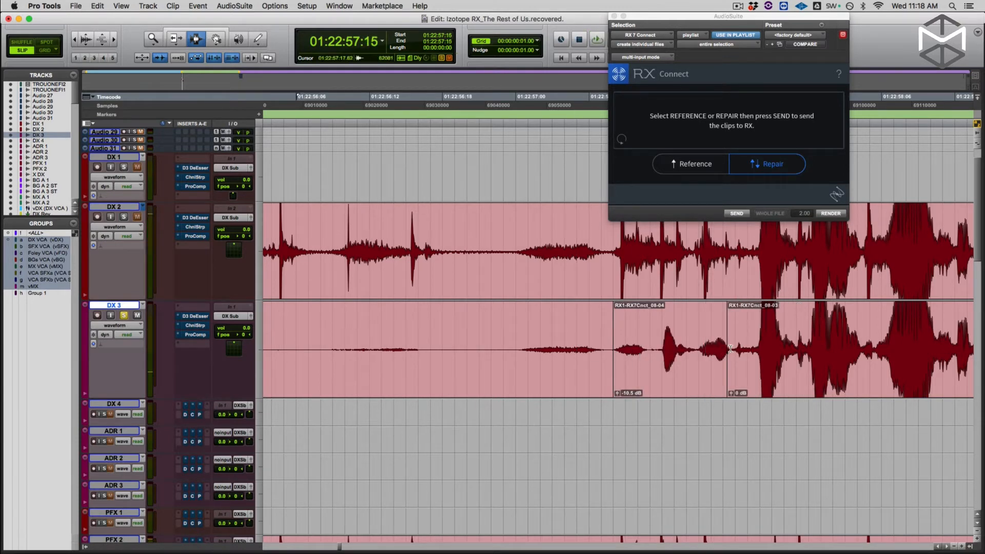
drag(731, 349, 702, 348)
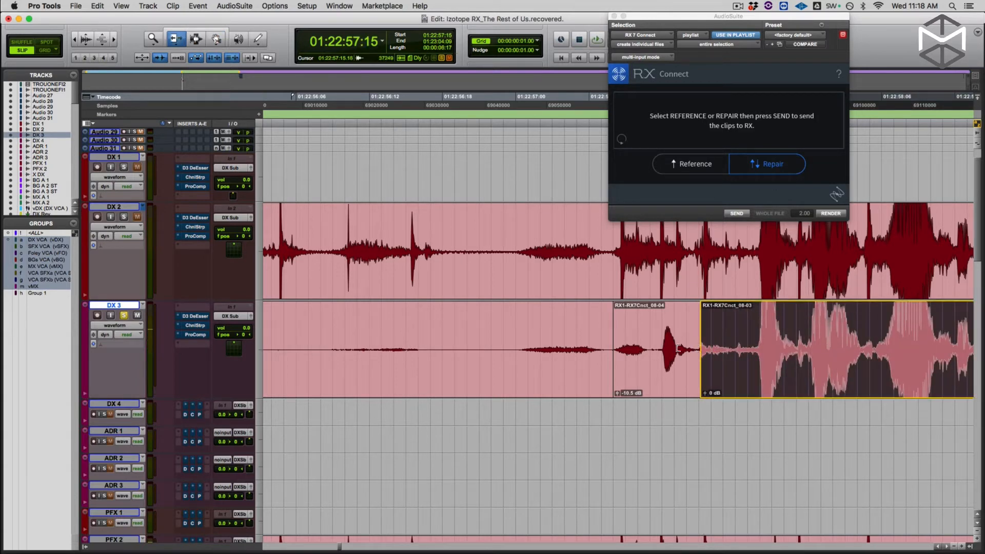
key(F7)
click(648, 344)
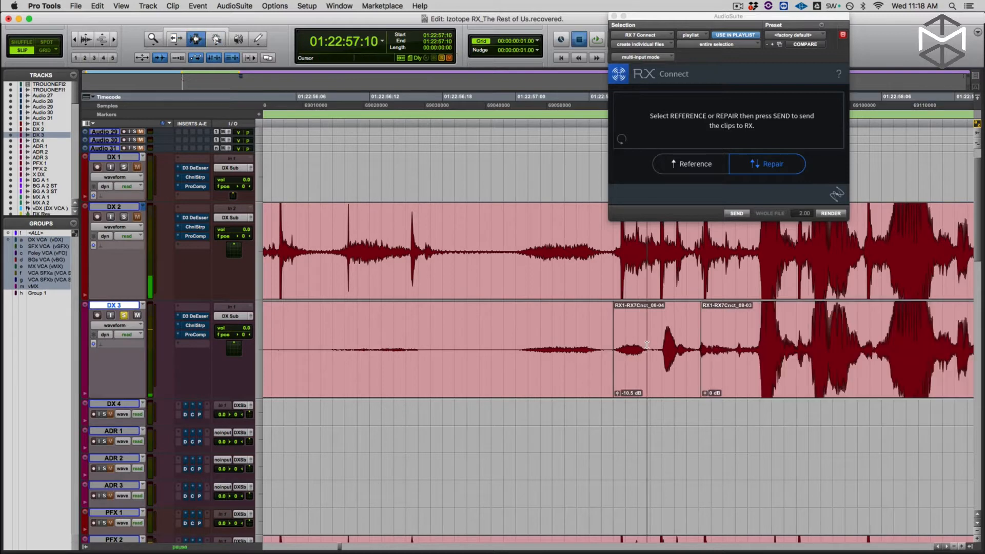
Move the pasted clip down to DX 4 at the same timecode and extend the following DX 3 clip's start back to 01:22:57:11
double_click(661, 364)
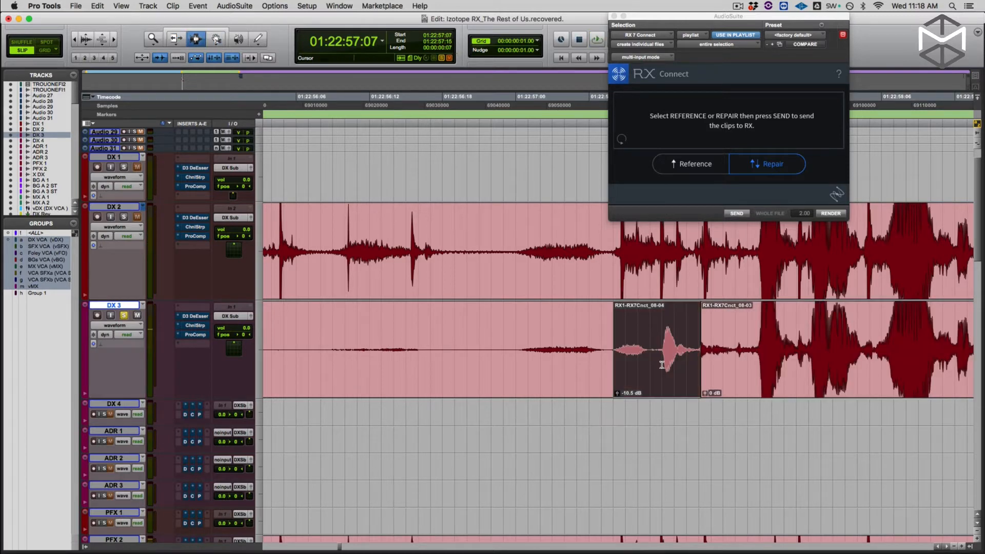
key(x)
key(semicolon)
key(v)
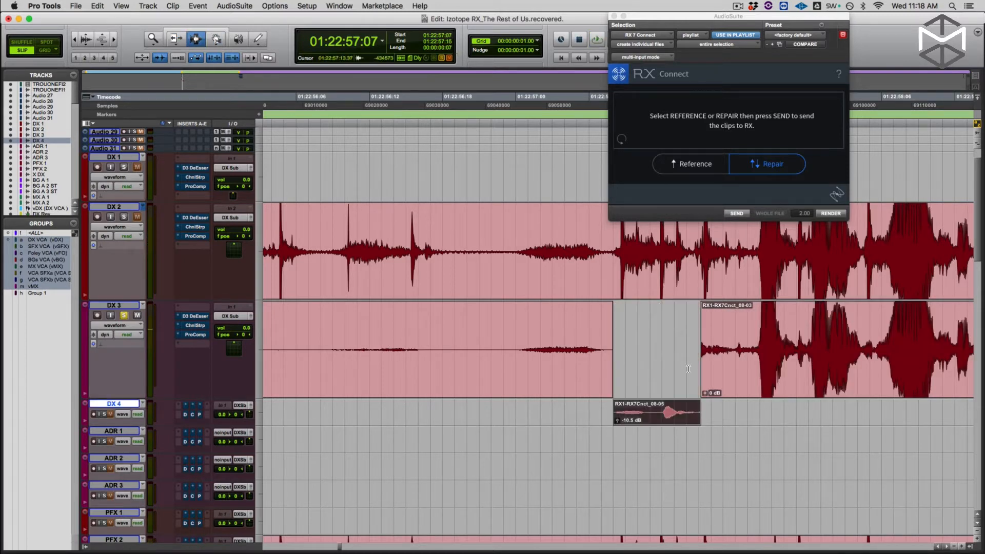
drag(696, 351, 659, 351)
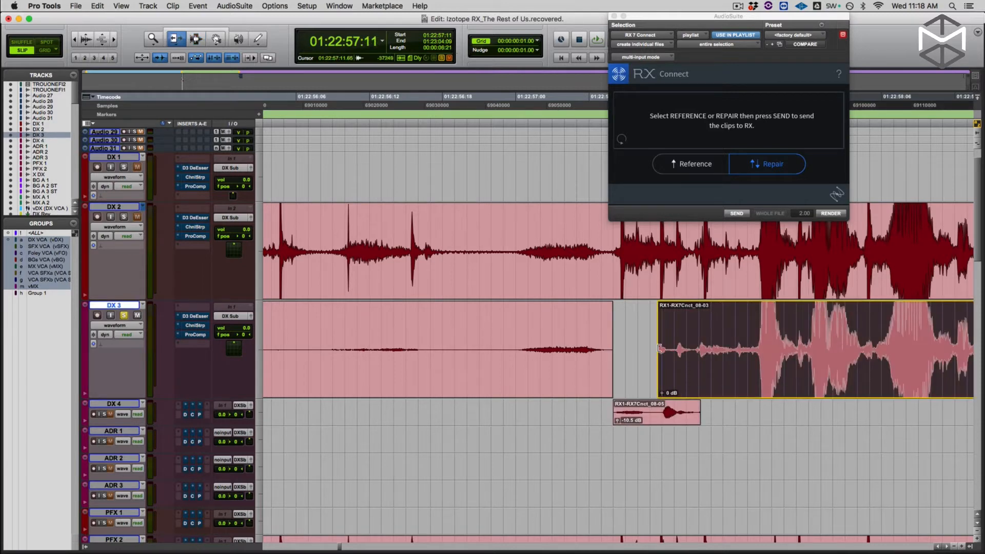
Audition the opening of the extended DX 3 clip around 01:22:57:11 to 01:22:57:12
click(671, 347)
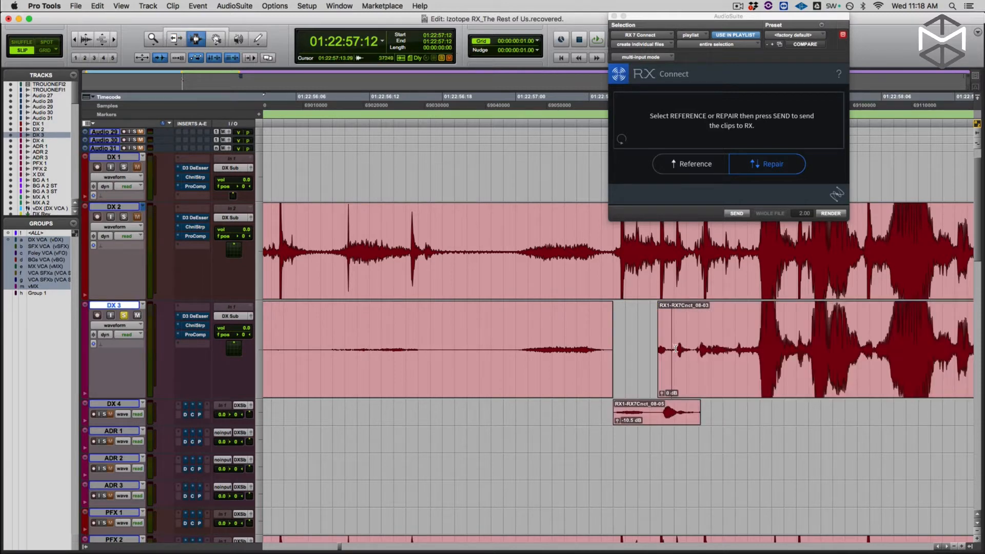
drag(675, 345, 686, 343)
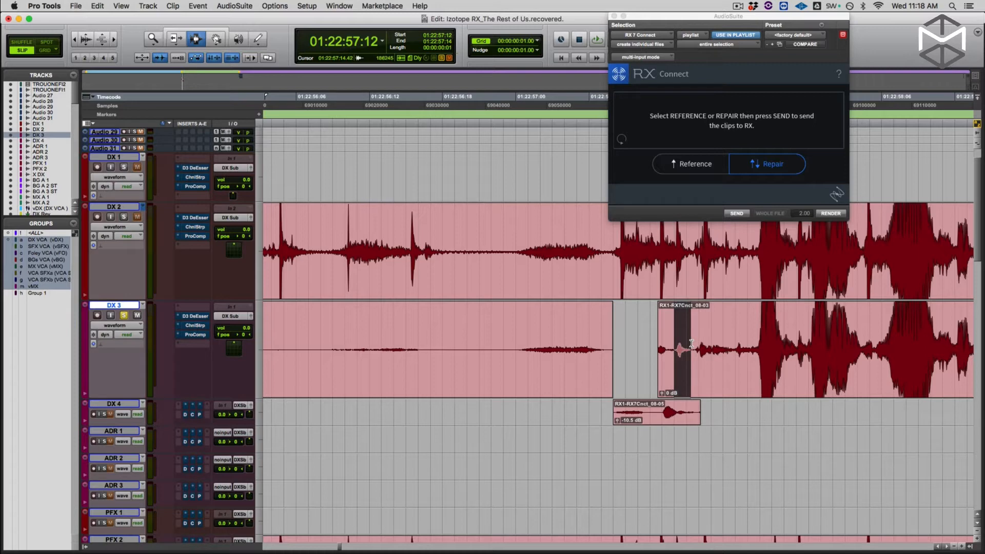
key(space)
click(652, 343)
key(space)
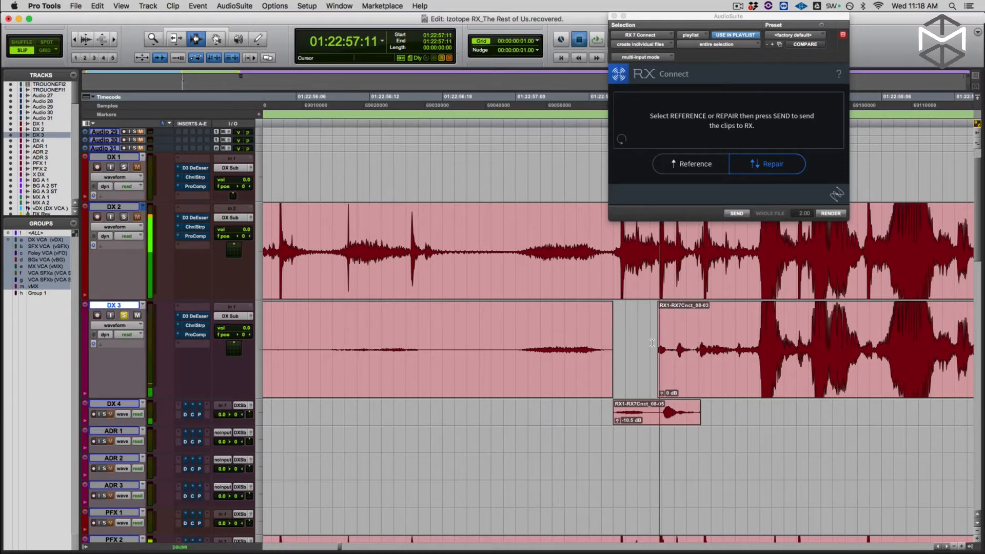
Extend the DX 3 clip's start further back to 01:22:57:09 and play the result
drag(650, 346, 636, 347)
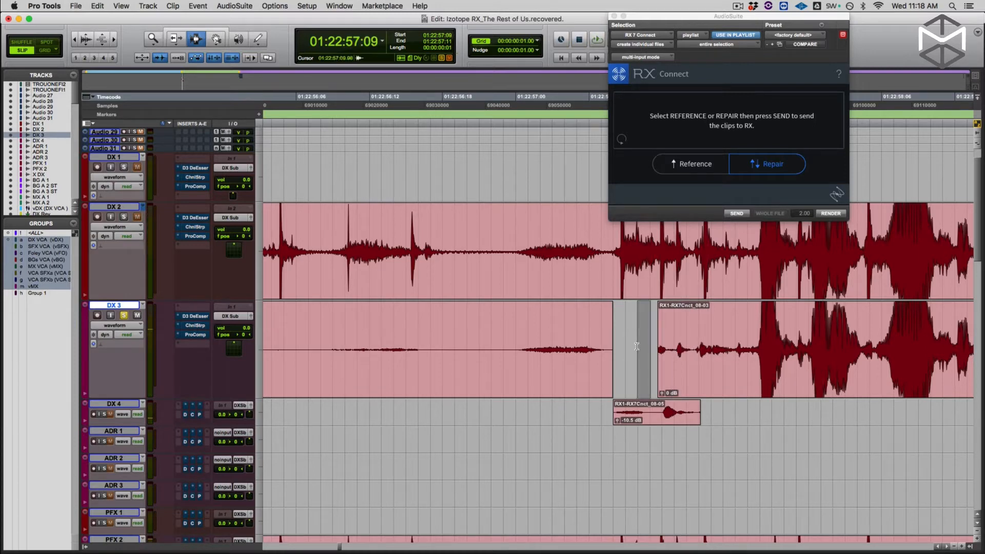
click(661, 345)
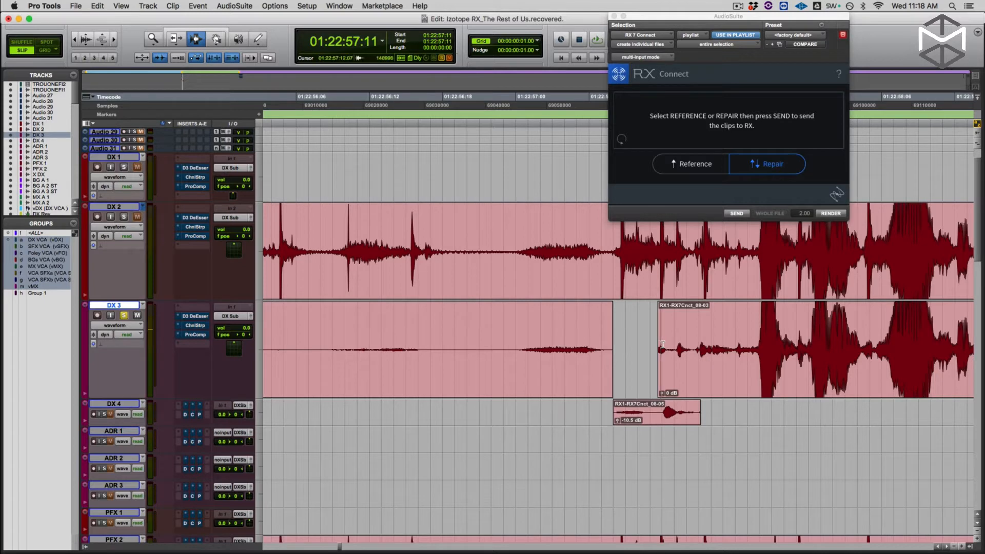
drag(660, 345, 631, 343)
key(space)
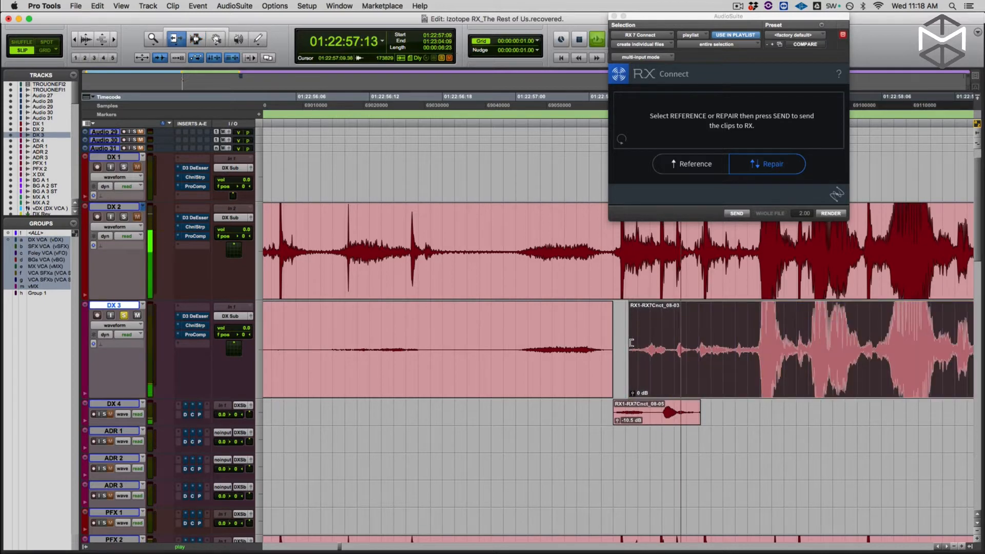
key(space)
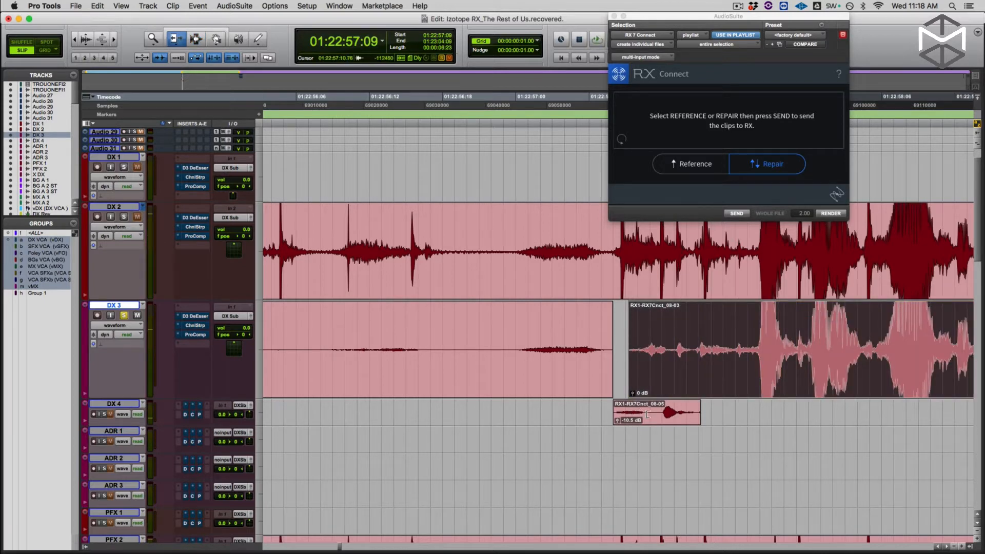
Select the opening part of the DX 4 clip from 01:22:57:07 and nudge it two frames later
key(F7)
drag(647, 413, 608, 411)
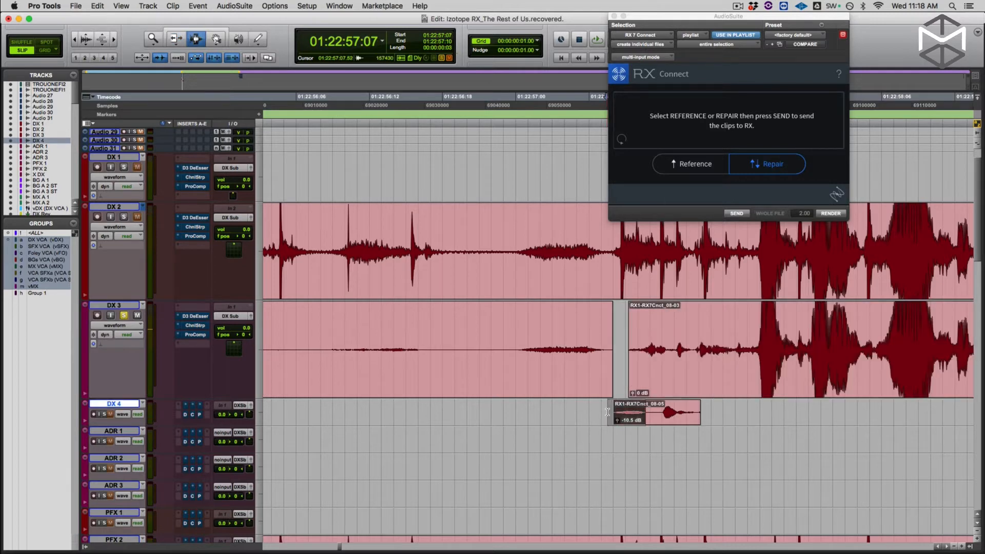
key(KP_Add)
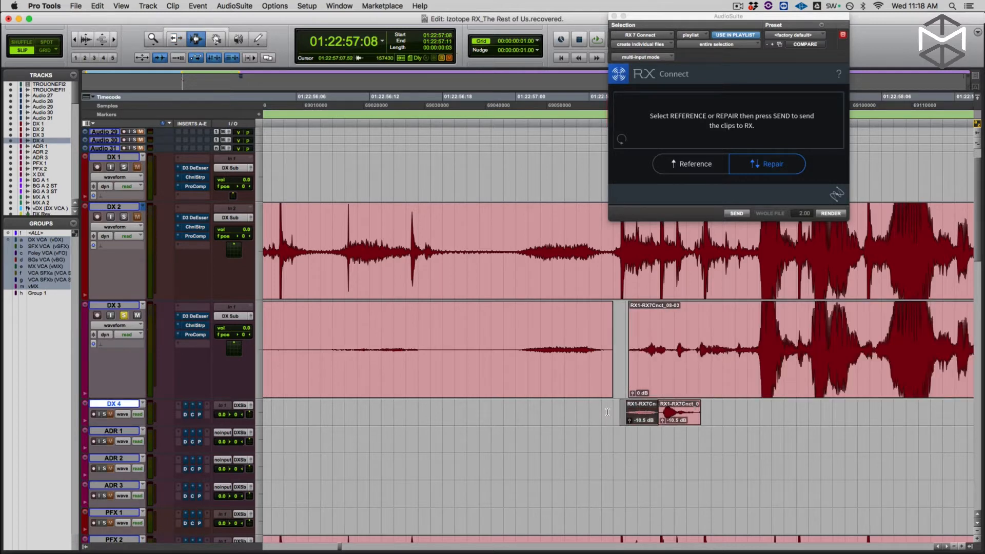
key(KP_Add)
key(space)
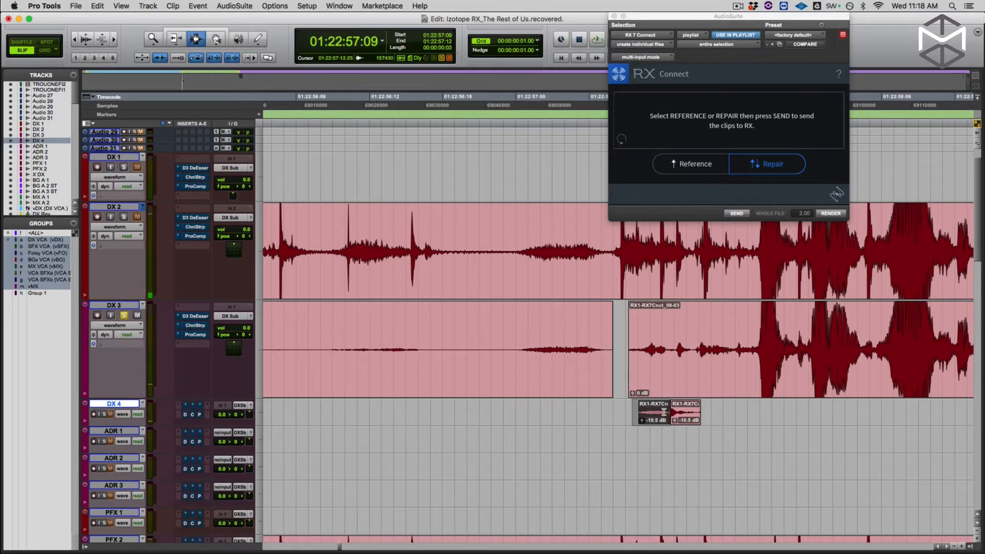
Crossfade the junction between the two DX 4 clips and play from 01:22:57:08
drag(663, 414, 676, 414)
key(super+f)
key(Return)
click(621, 410)
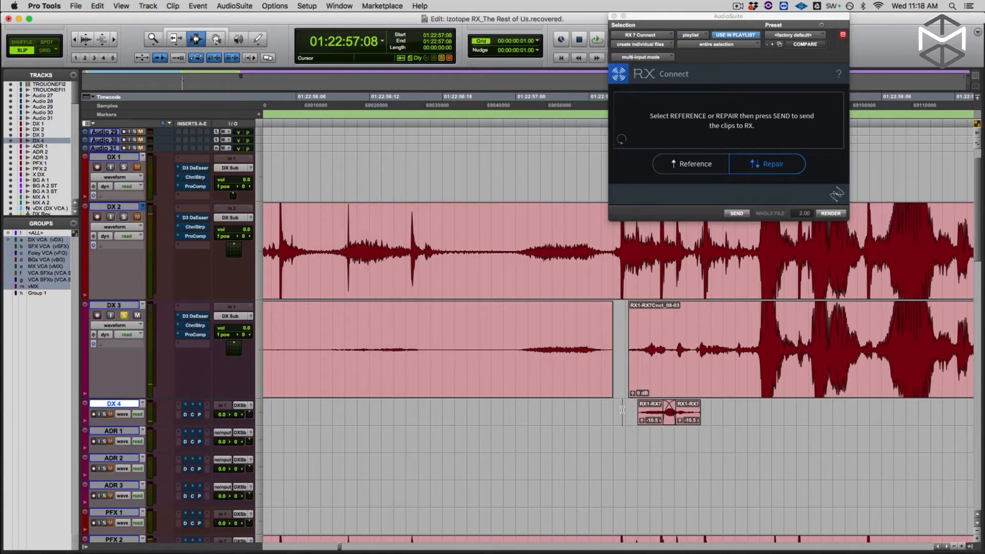
key(space)
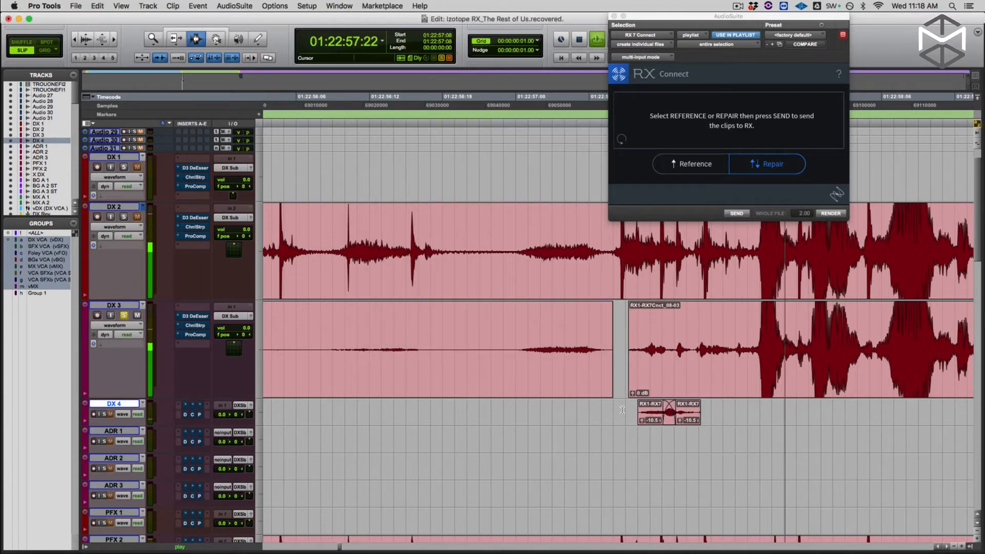
Solo DX 4 and replay the crossfaded clips from 01:22:57:08
key(space)
key(shift+s)
key(space)
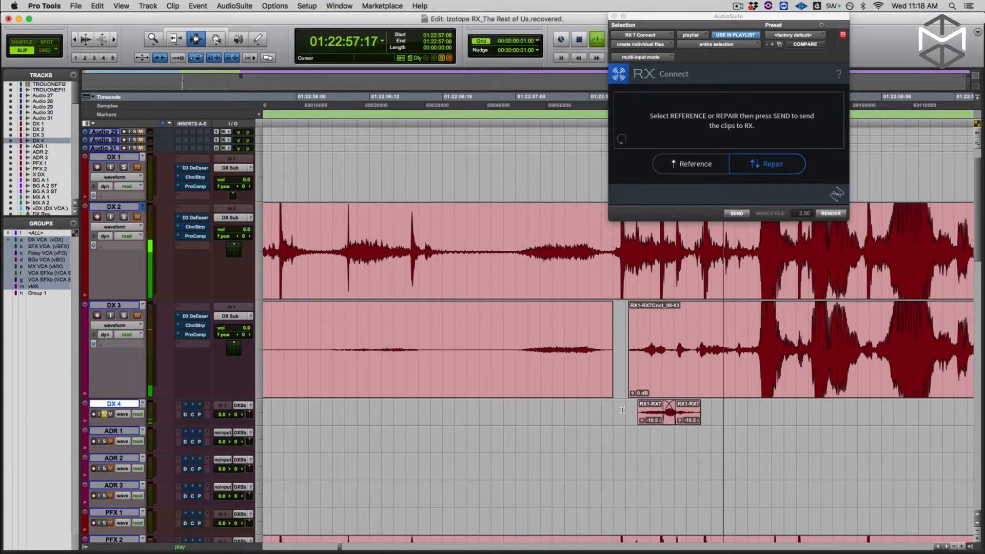
key(space)
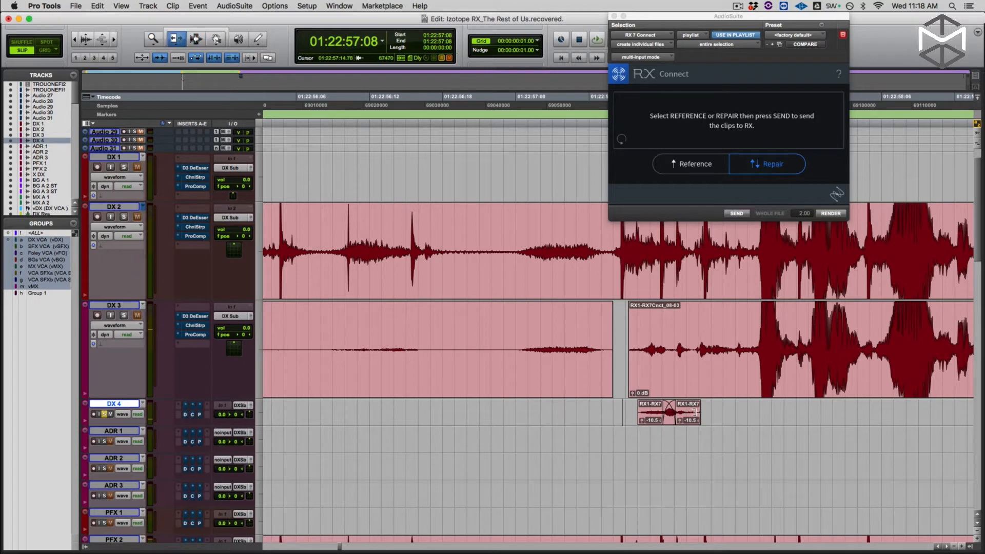
Extend the second DX 4 clip's end to 01:22:57:16 and move both crossfaded clips up to DX 3 at 01:22:57:09
drag(699, 413, 710, 414)
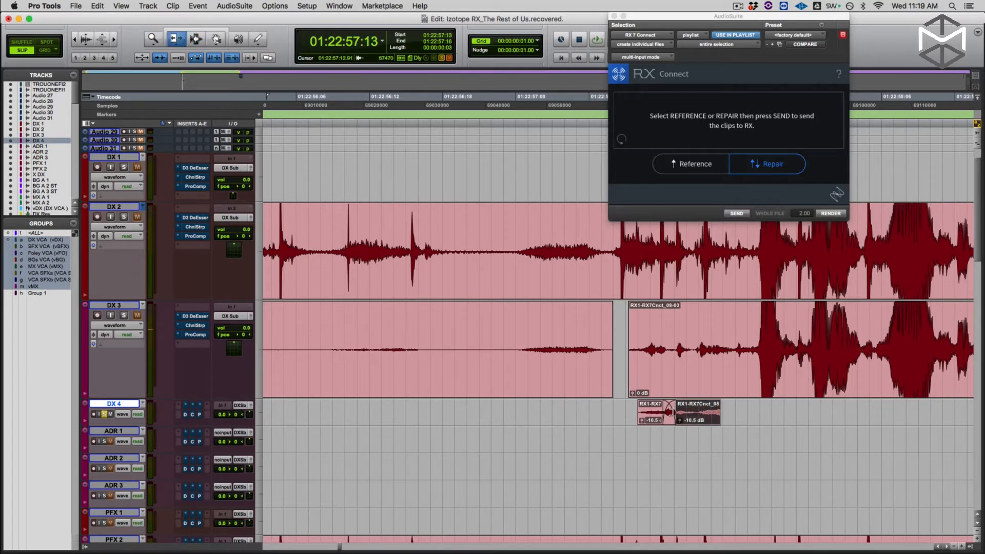
key(space)
key(F8)
click(652, 413)
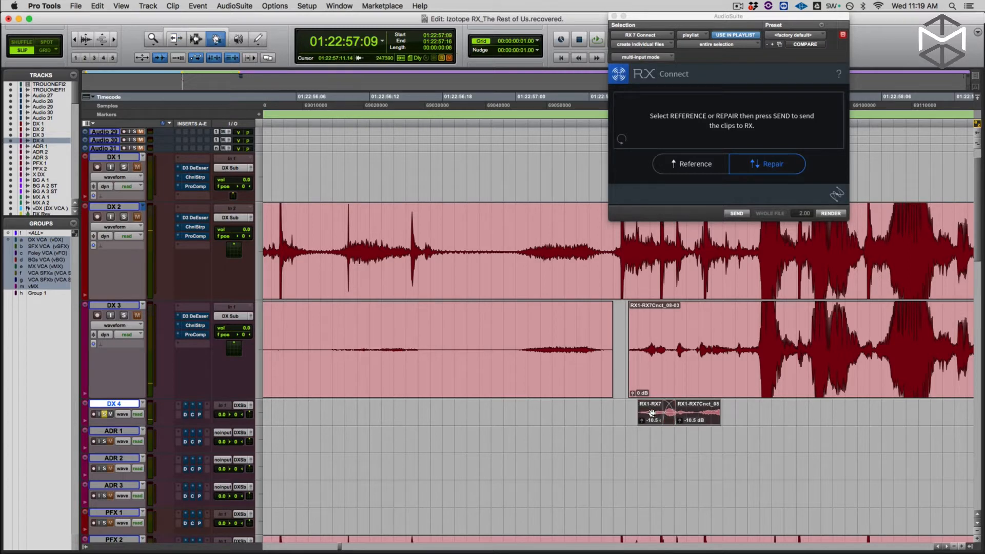
drag(651, 414, 644, 385)
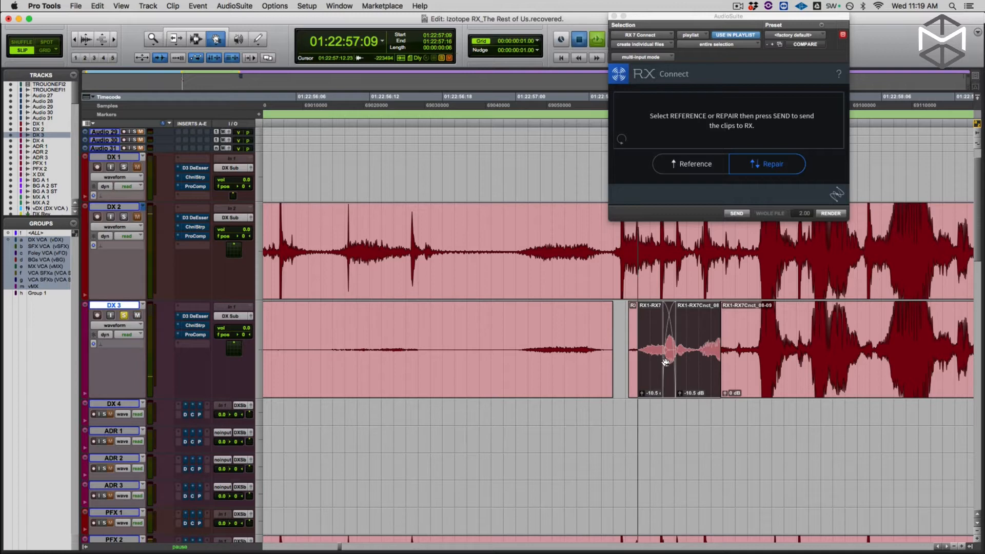
Crossfade the end of the patch into the following clip on DX 3 and cue playback at 01:22:57:07
key(F7)
click(623, 349)
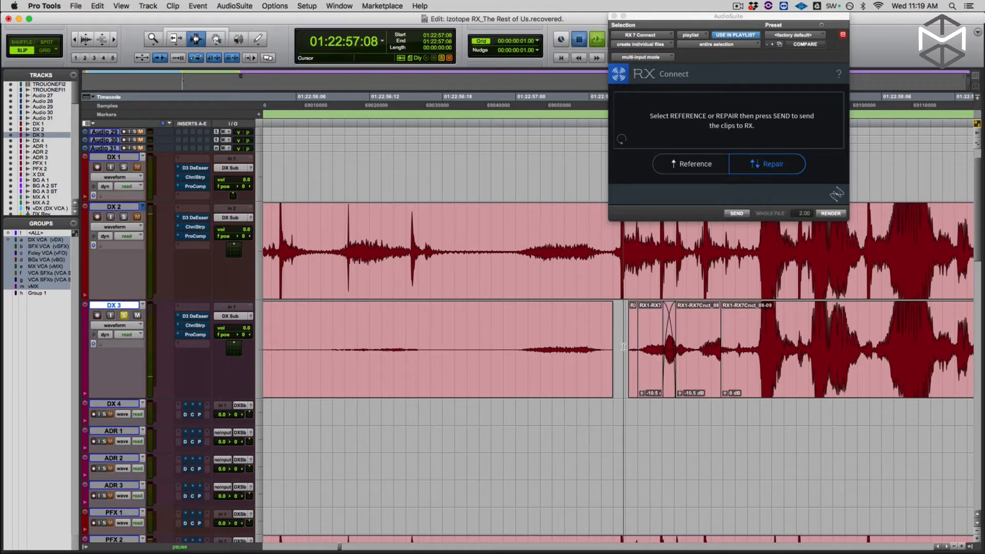
click(715, 352)
drag(714, 352, 739, 352)
key(super+f)
key(Return)
click(609, 343)
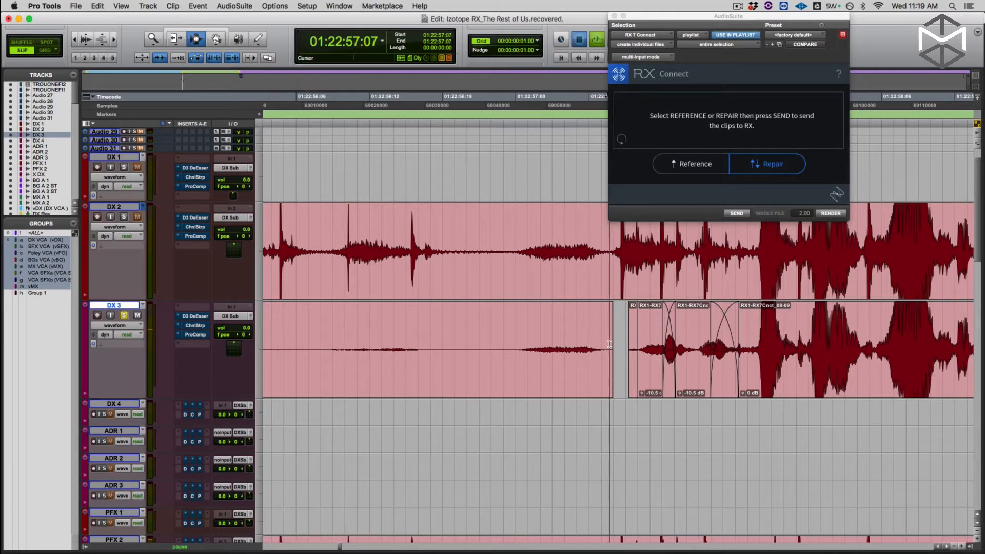
Play the patched passage on DX 3 from several points between 01:22:57:07 and 01:22:57:14
key(space)
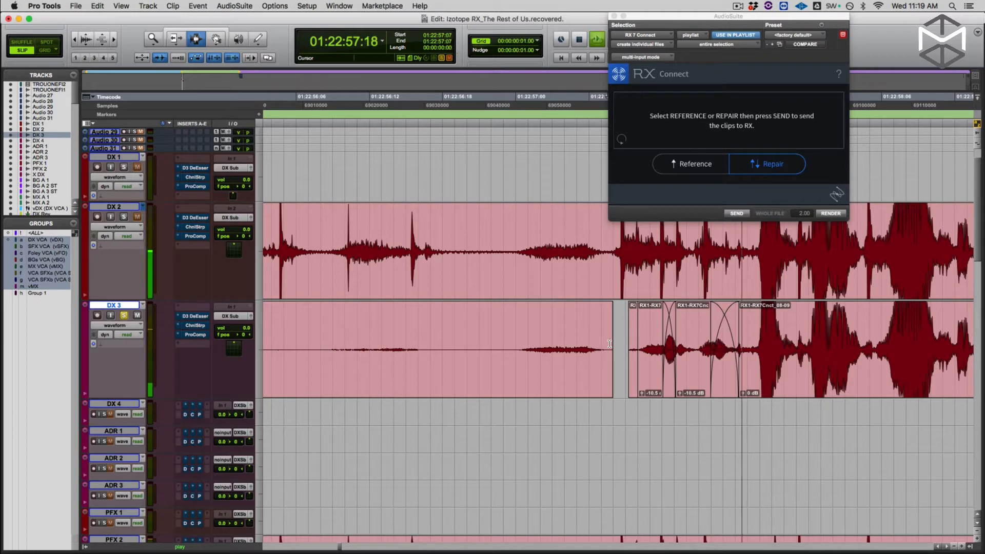
key(space)
key(space)
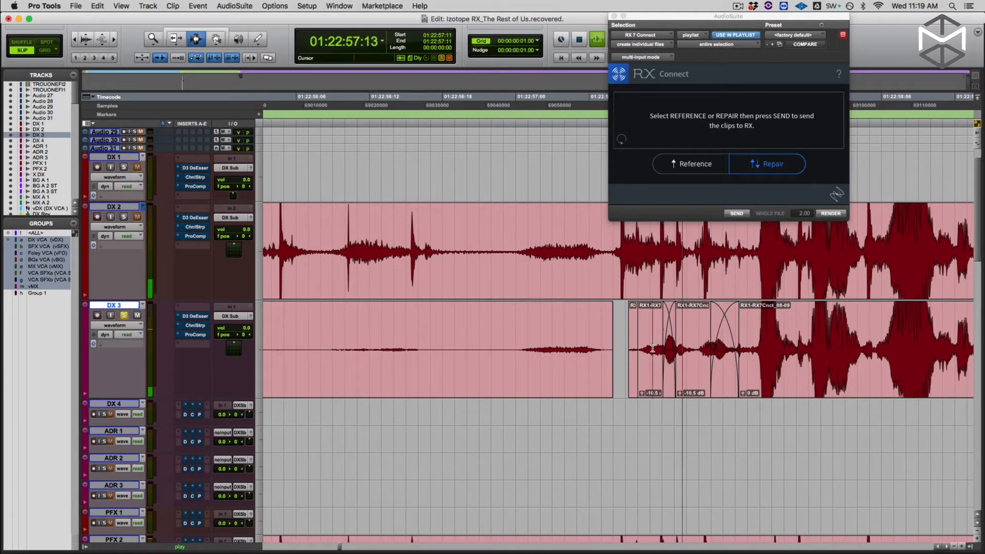
click(633, 344)
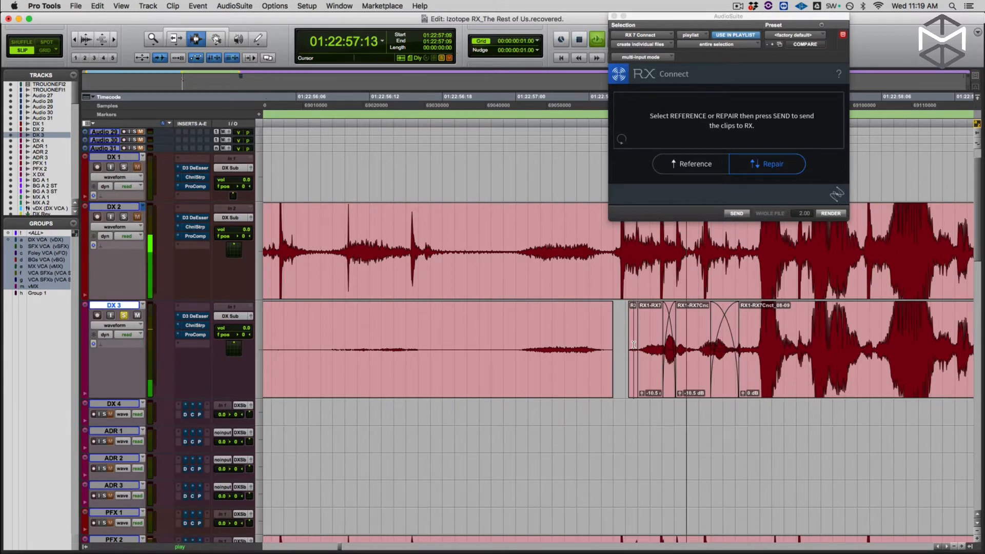
click(663, 350)
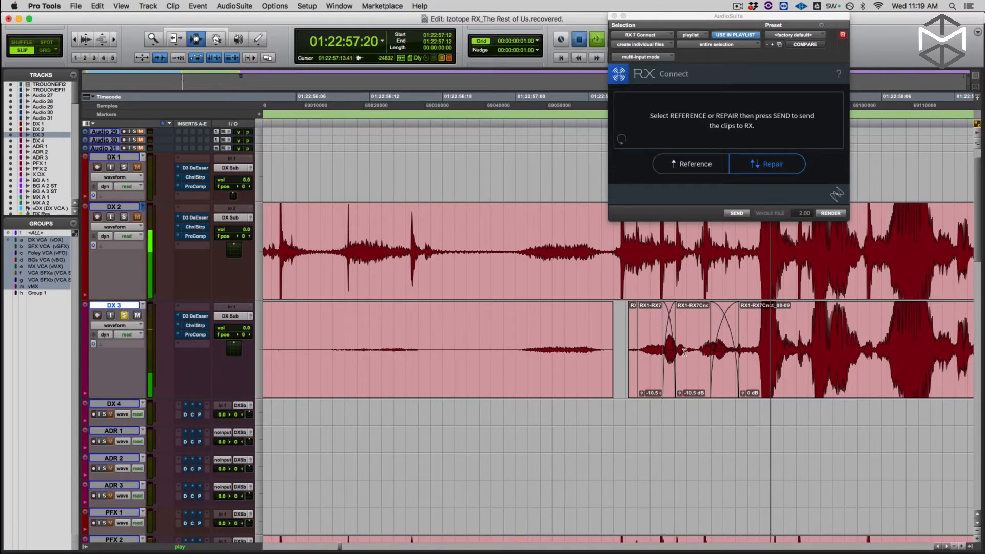
click(653, 350)
key(space)
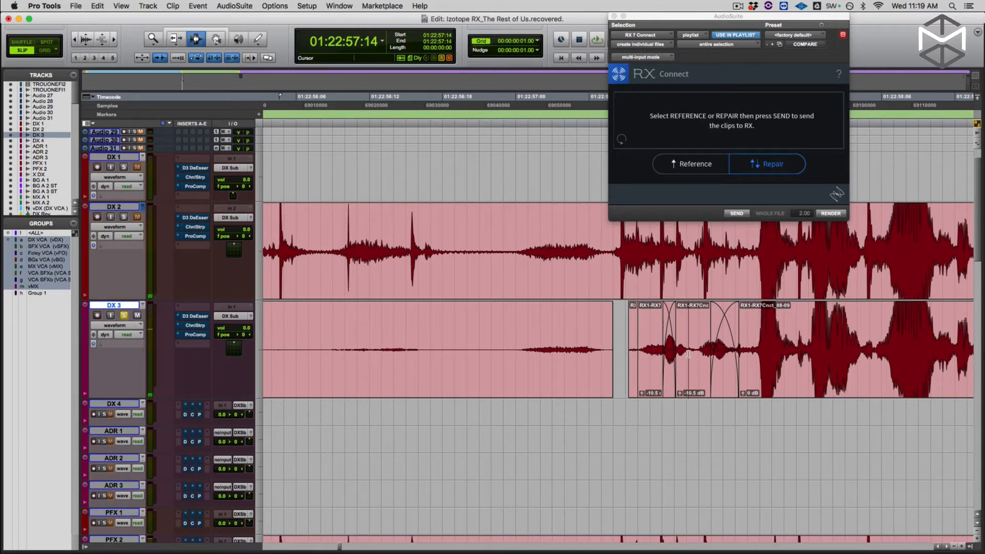
Raise the clip gain of the two short patch clips on DX 3 and replay the passage
double_click(685, 352)
drag(682, 395, 638, 375)
click(639, 369)
key(space)
key(space)
key(space)
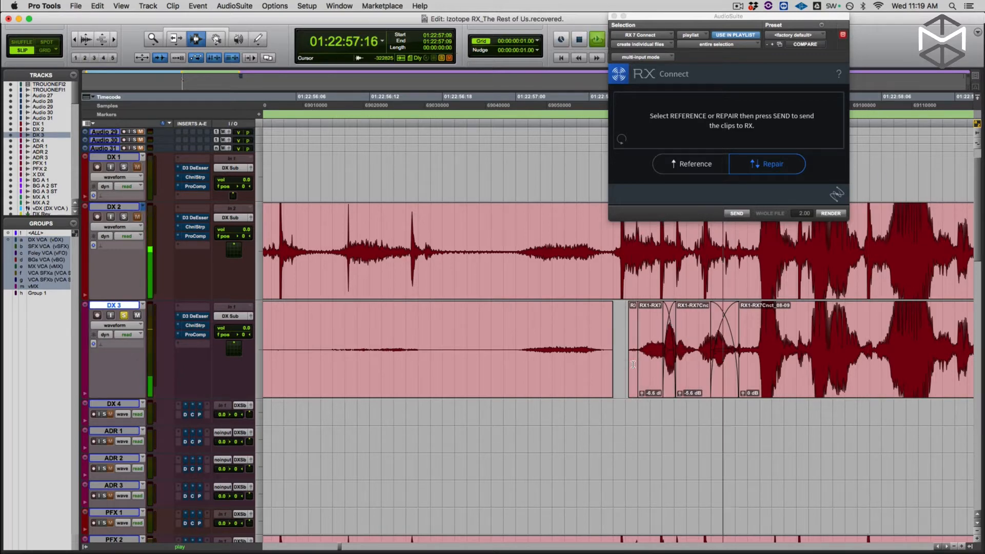
key(space)
Remove the patch's leading fragment on DX 3, fade out the preceding clip from 01:22:57:06 and play from 01:22:56:22
double_click(632, 354)
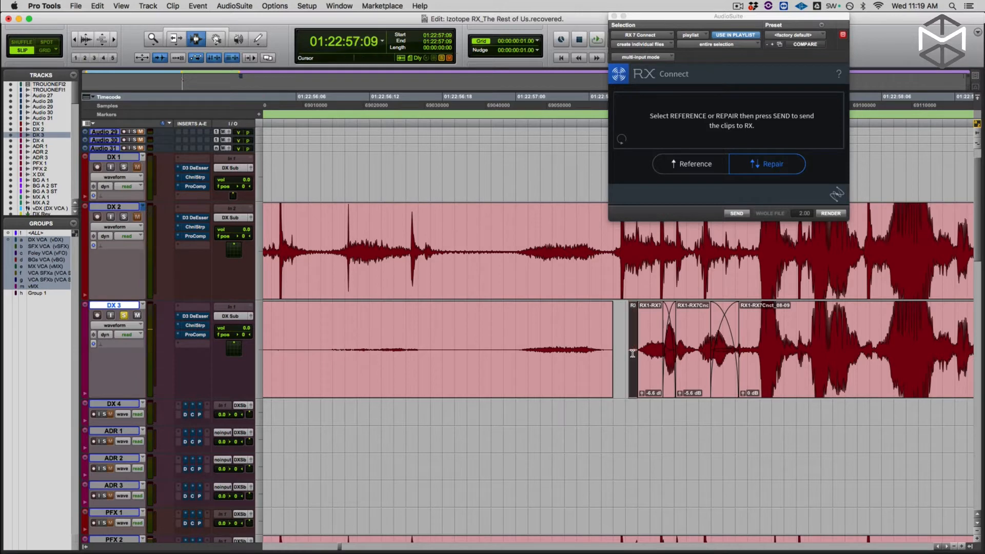
drag(624, 352, 598, 344)
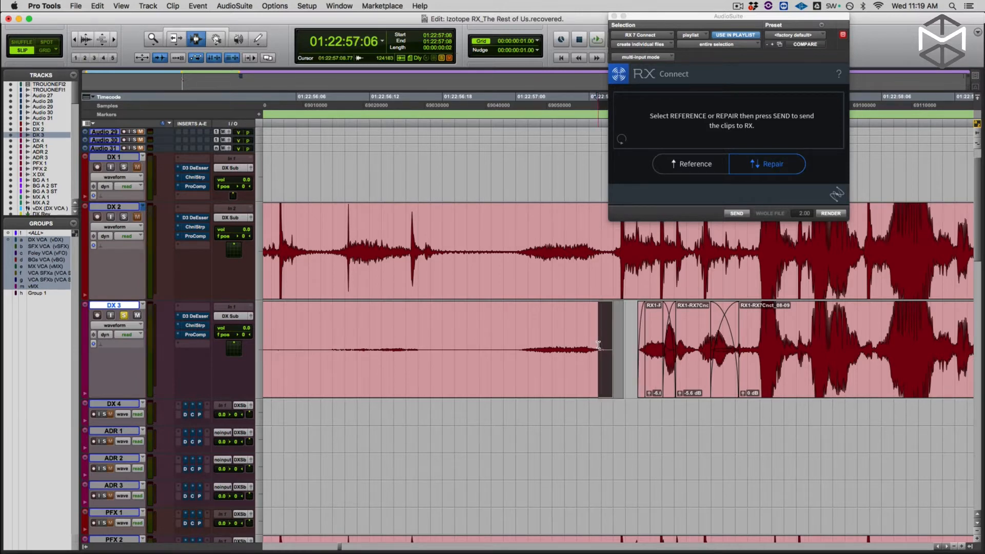
click(493, 340)
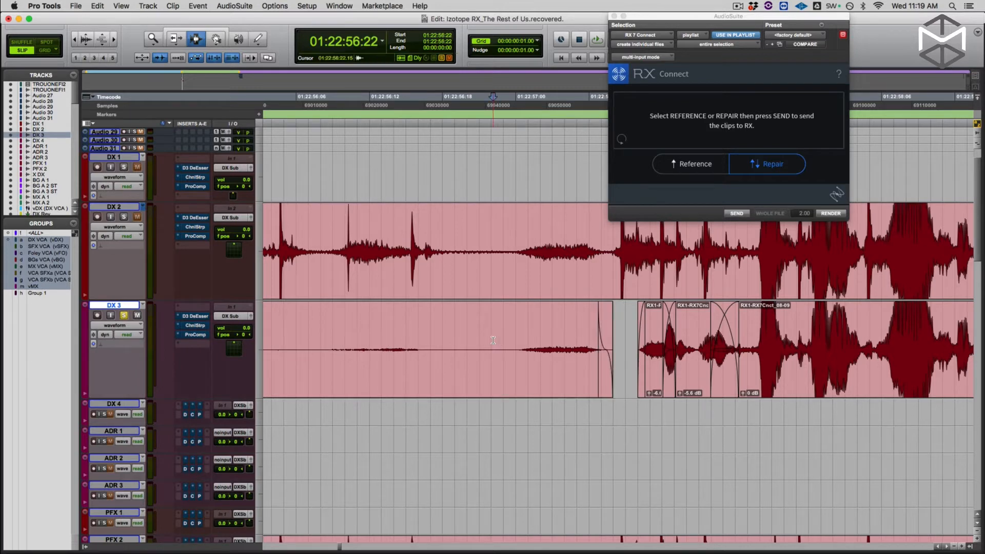
key(space)
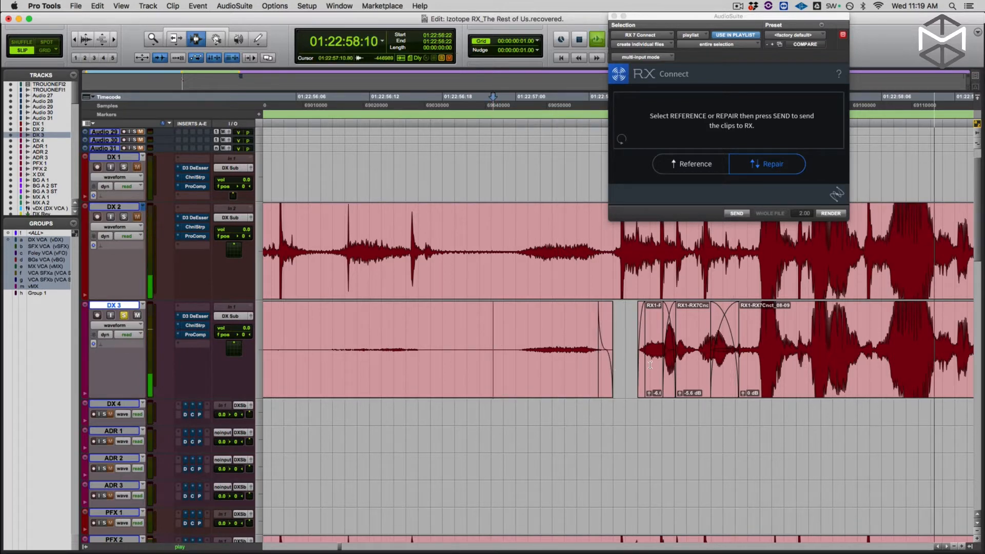
key(space)
Extend the patch's start and fade-in on DX 3 back to 01:22:57:08 and play from 01:22:57:03
drag(641, 351, 616, 353)
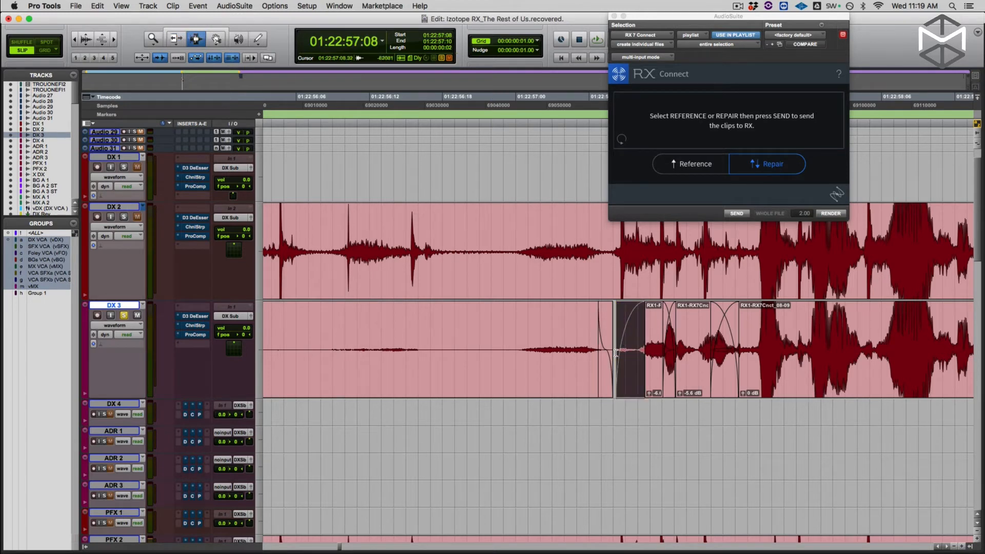
click(562, 334)
key(space)
key(space)
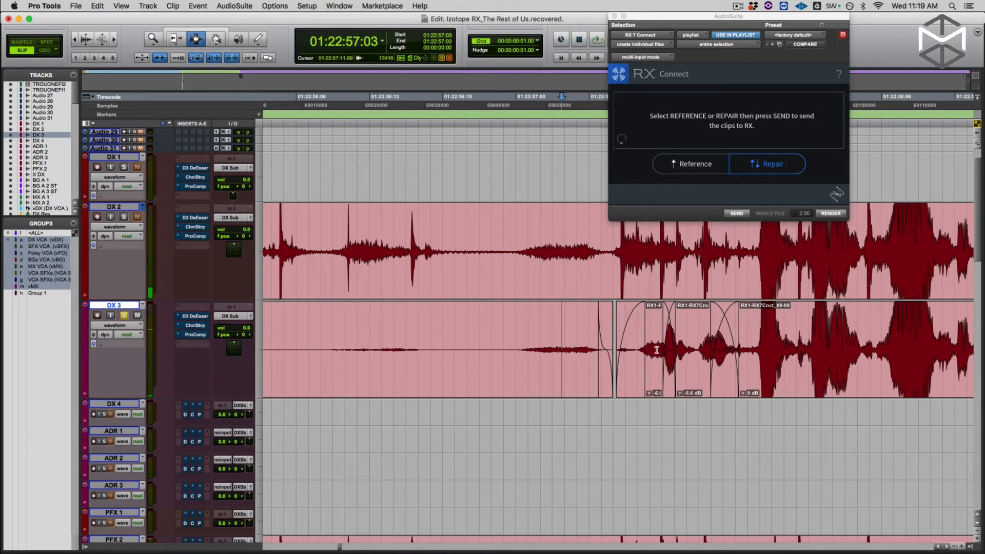
Lengthen the fade-in at the start of the DX 3 patch past 01:22:57:10 and play from 01:22:57:07
click(648, 348)
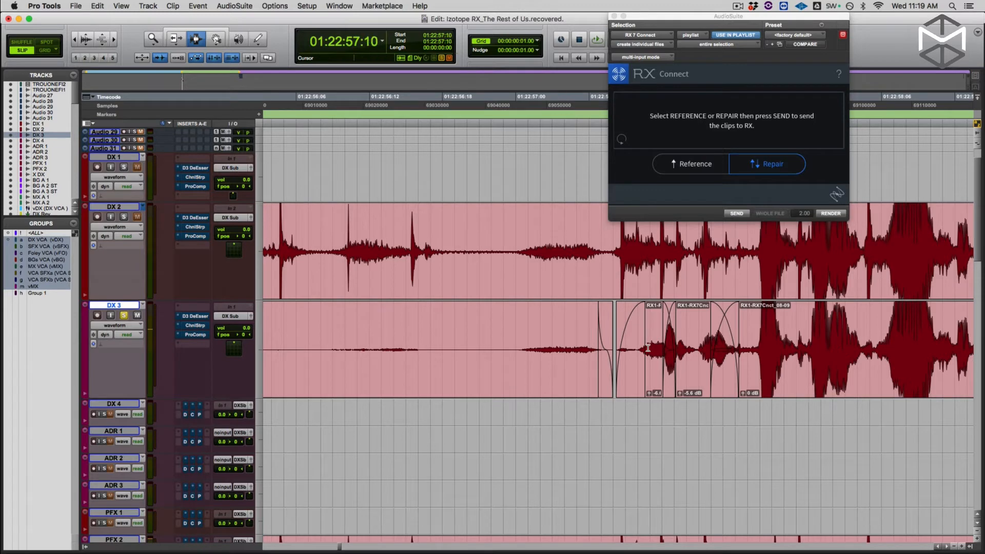
click(652, 348)
key(d)
click(606, 354)
key(space)
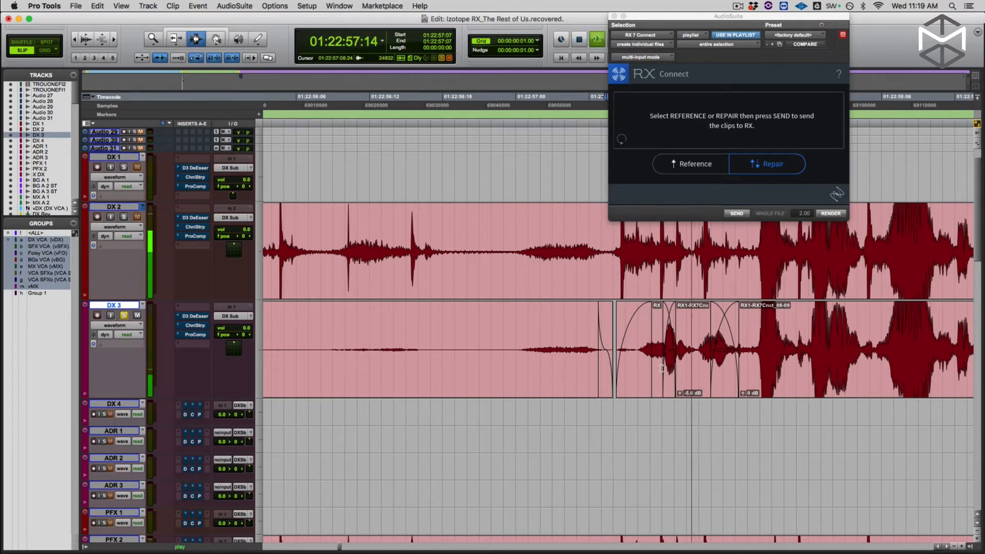
key(space)
Trim the start of the DX 3 patch to shorten its lead-in, refit the fade-in and play from 01:22:57:09
click(658, 350)
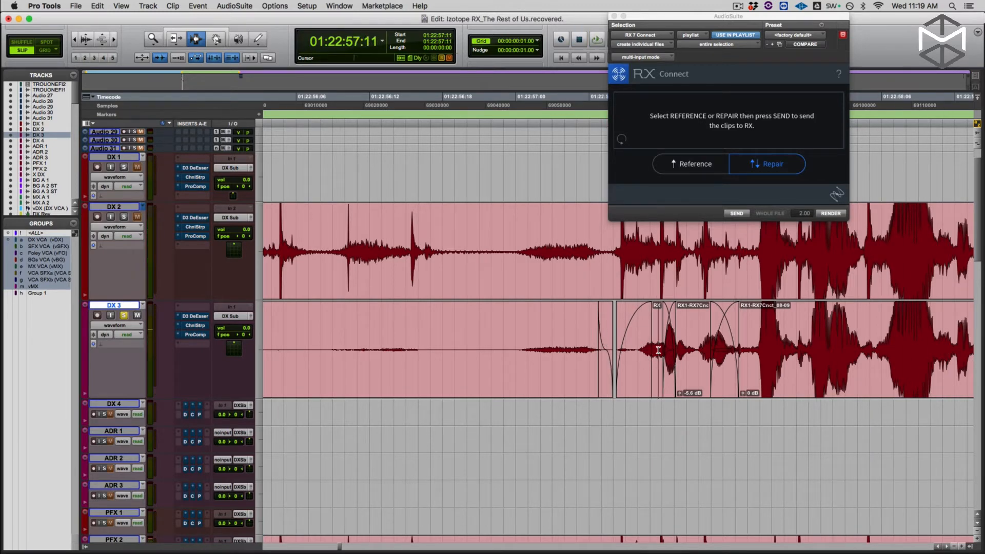
key(a)
key(space)
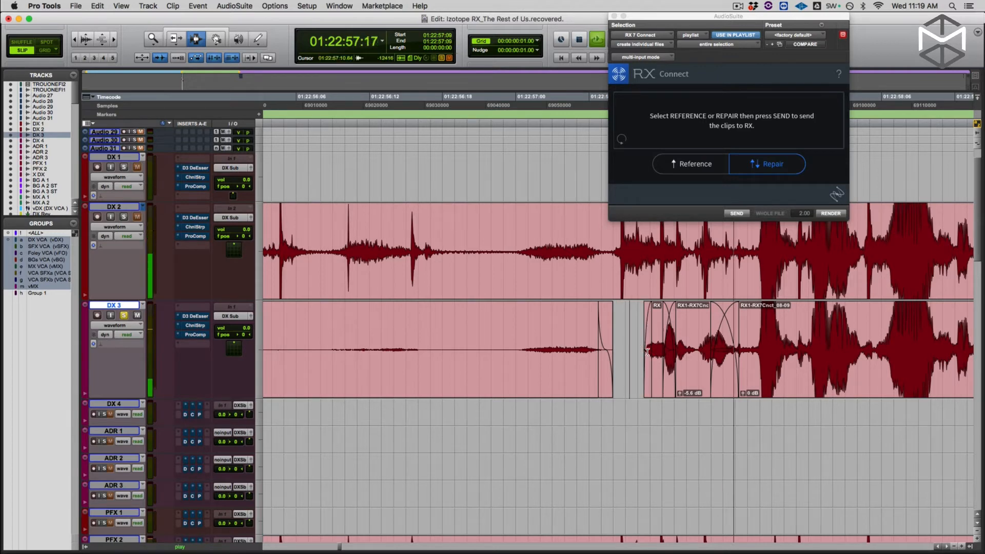
key(space)
click(655, 348)
key(space)
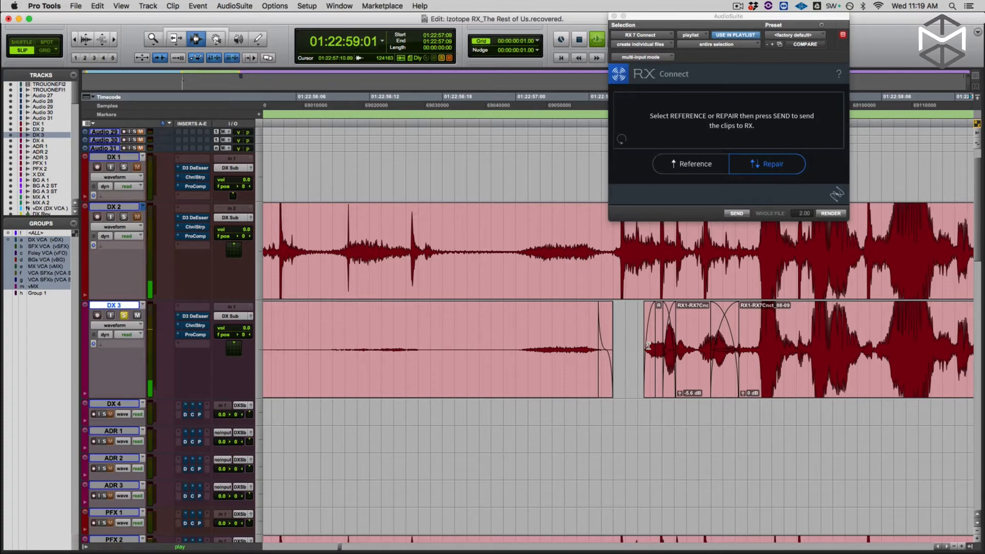
Select the full DX 3 dialogue from 01:22:53:04 to 01:23:04:09 and compare it with the original DX 2 clip by playing each soloed
key(r)
key(r)
key(r)
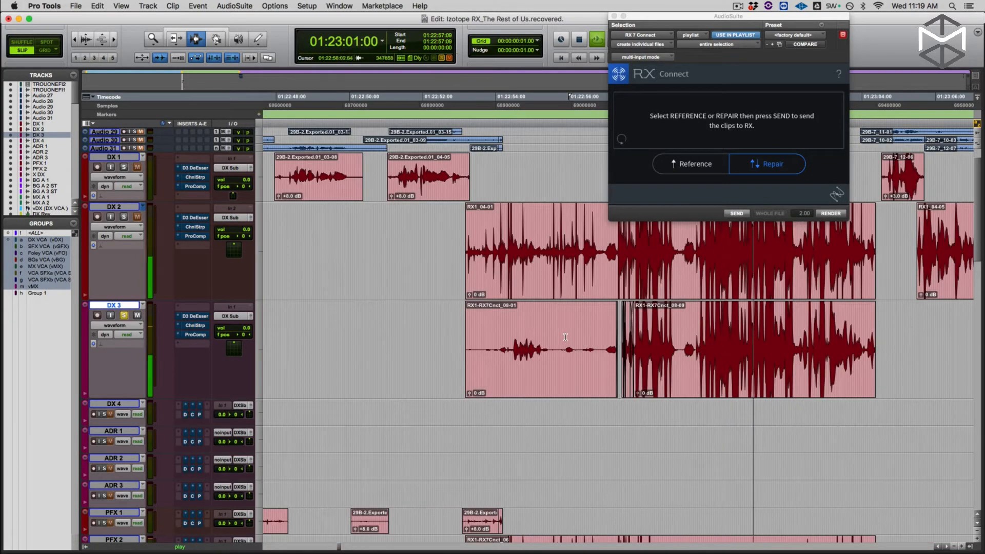
drag(559, 337, 776, 349)
key(shift+Tab)
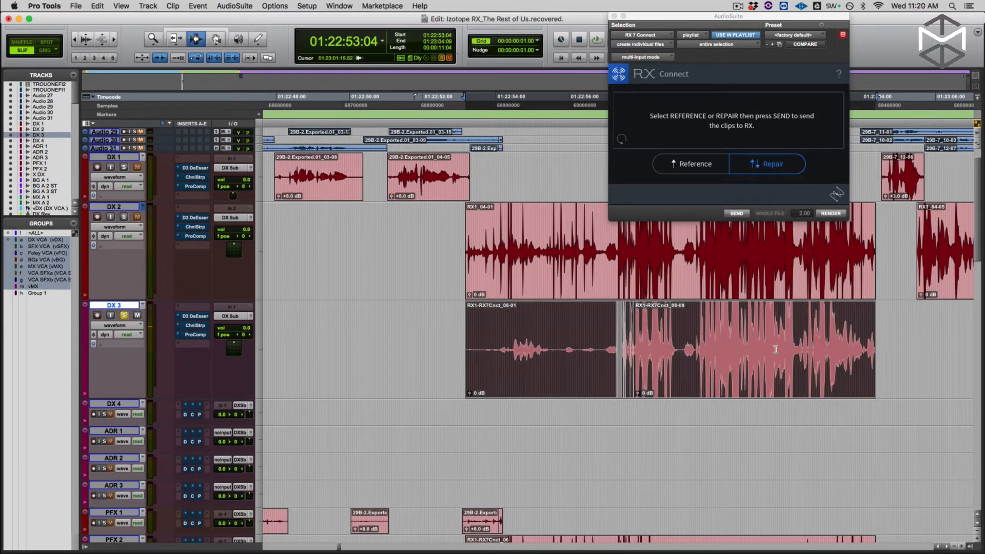
key(p)
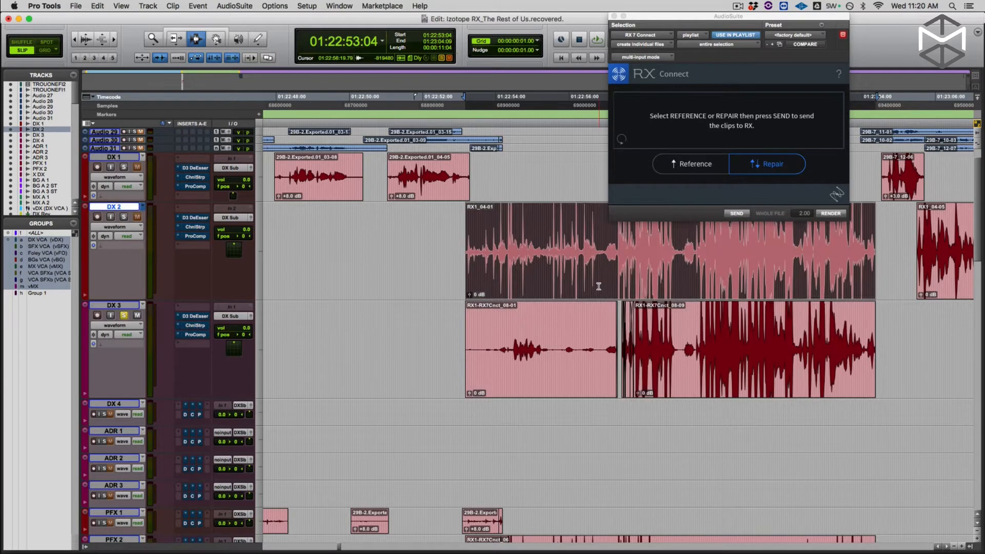
key(space)
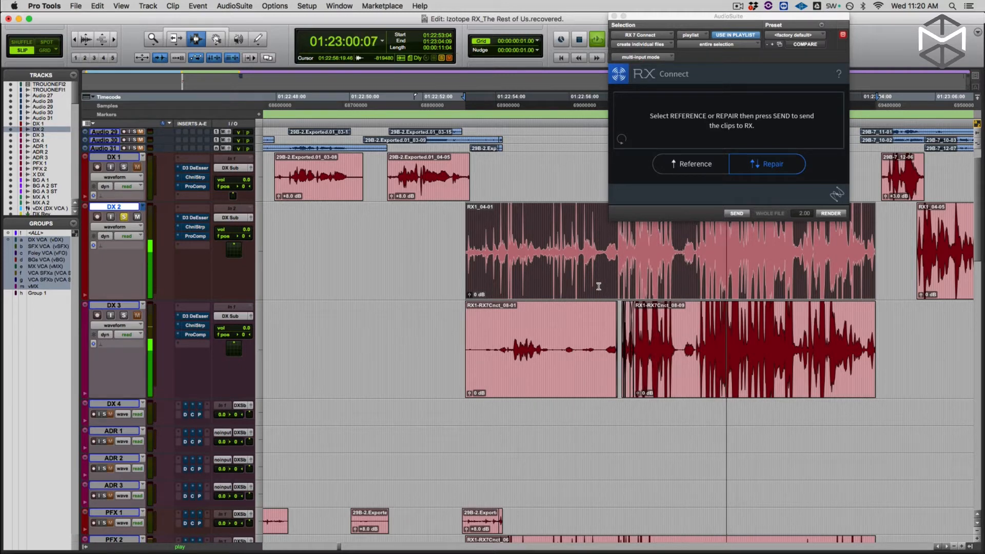
key(semicolon)
key(space)
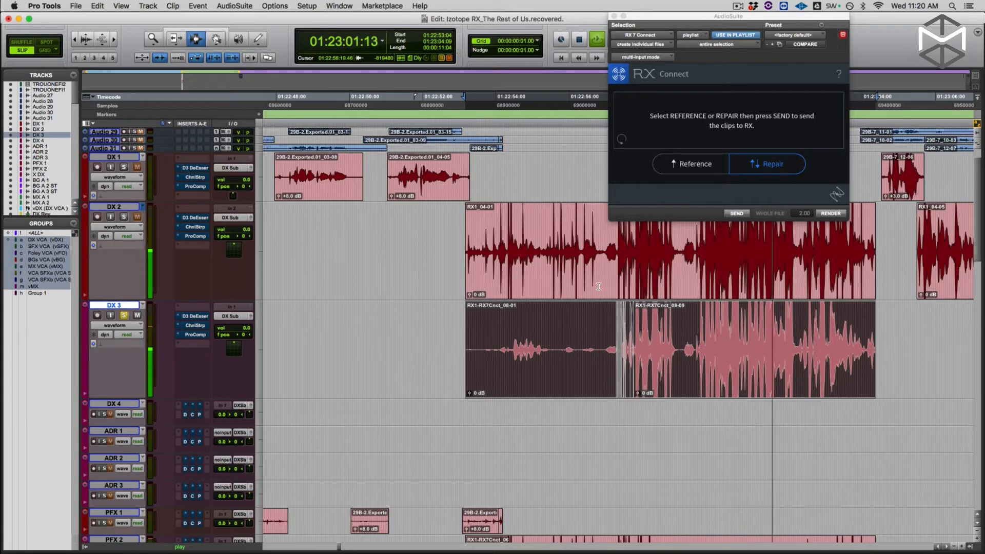
Carry the selection down to PFX 2, solo that track and play it from 01:22:53:04
key(space)
key(semicolon)
key(semicolon)
key(semicolon)
key(semicolon)
key(semicolon)
key(semicolon)
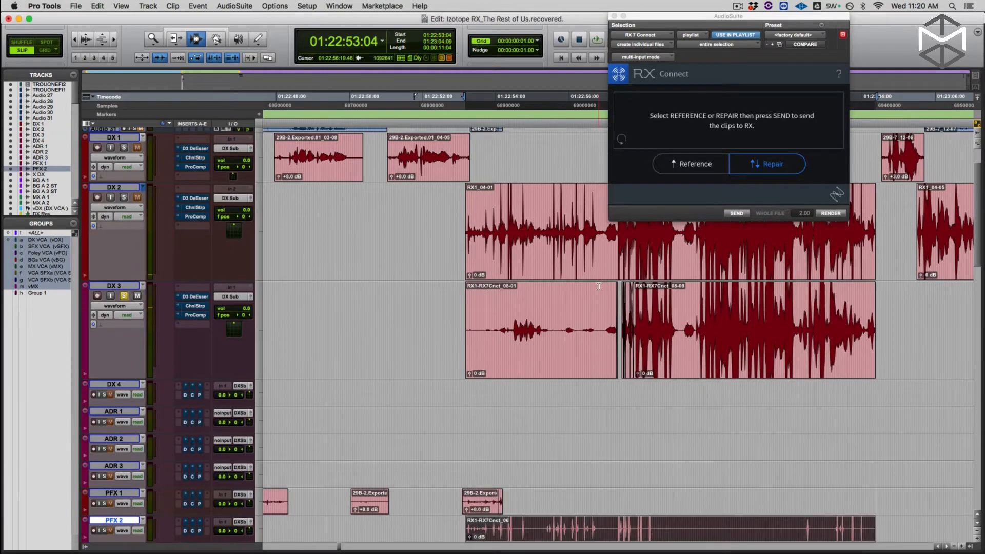
key(shift+s)
key(space)
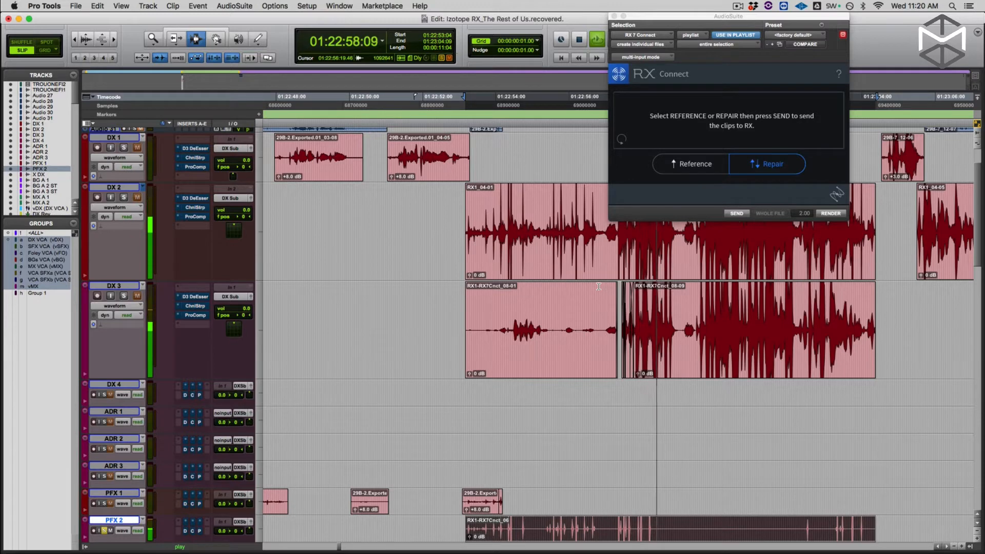
key(space)
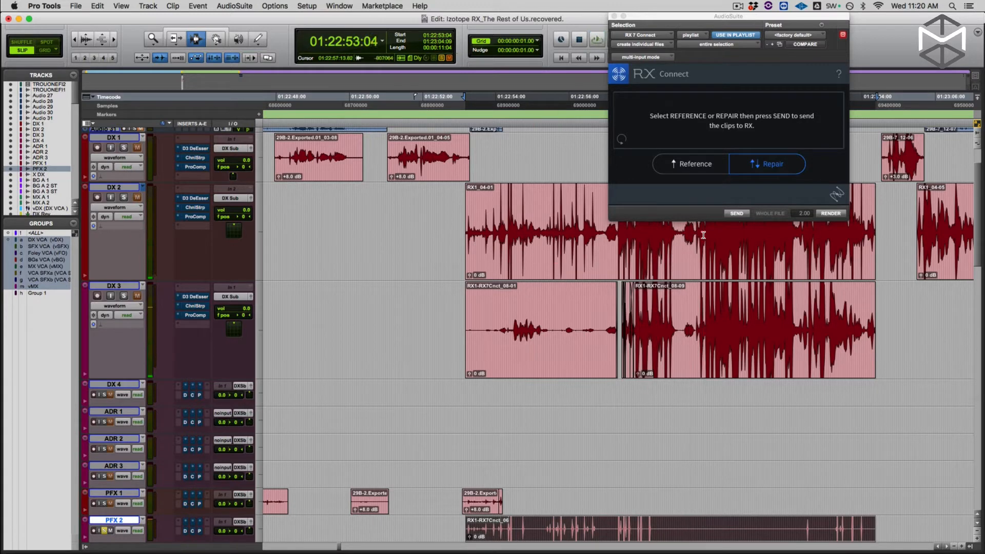
Move all the repaired DX 3 clips onto DX 2 at 01:22:53:04, replacing the original clip there
double_click(577, 328)
shift+click(745, 332)
key(shift+Tab)
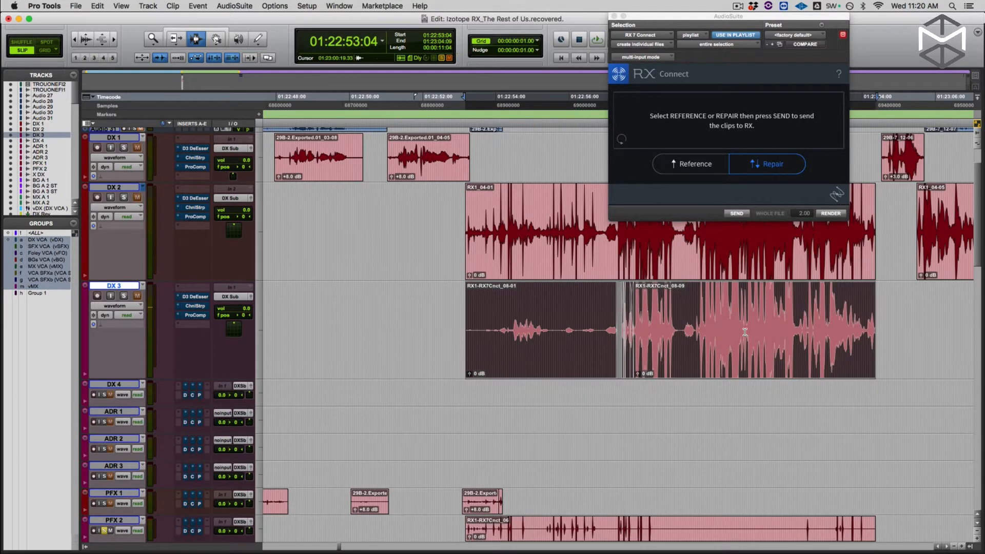
key(super+x)
key(p)
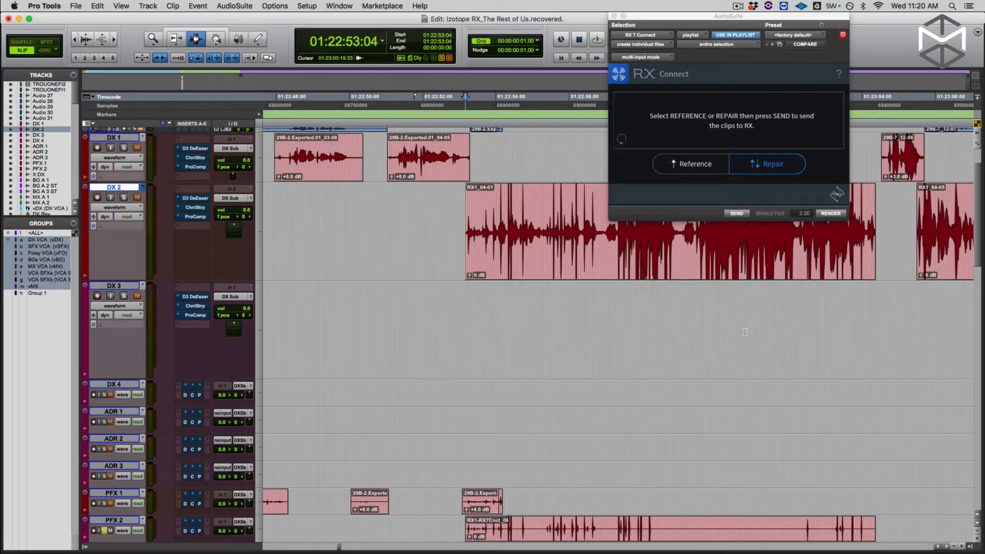
key(super+v)
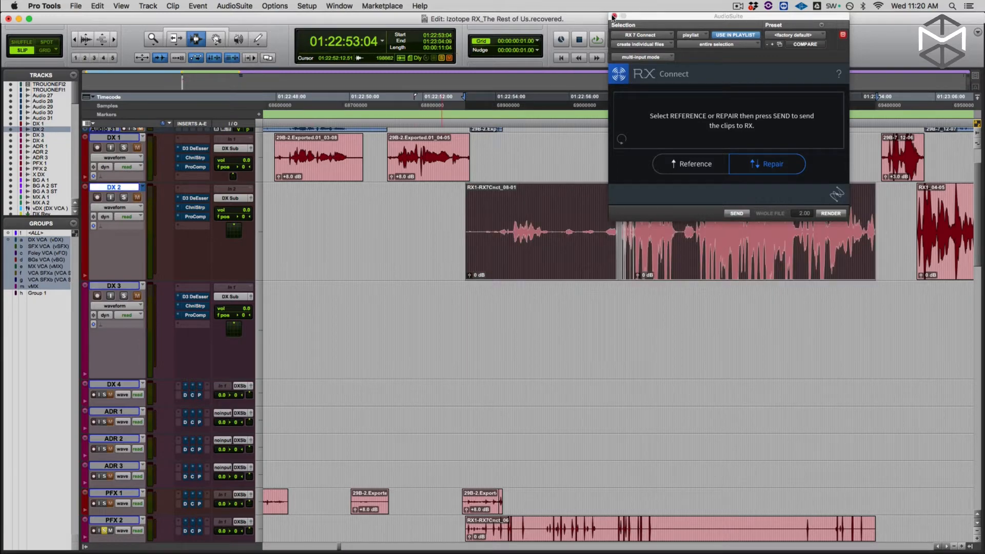
Move the RX Connect window off the clips, switch DX 2 to playlist DX 2.01, and solo and play the original
drag(627, 20, 735, 342)
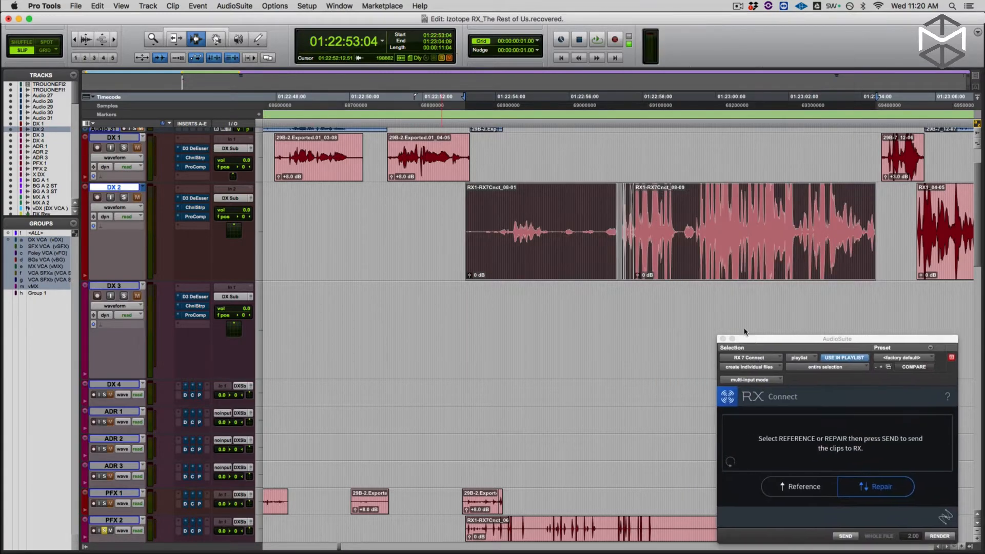
click(143, 188)
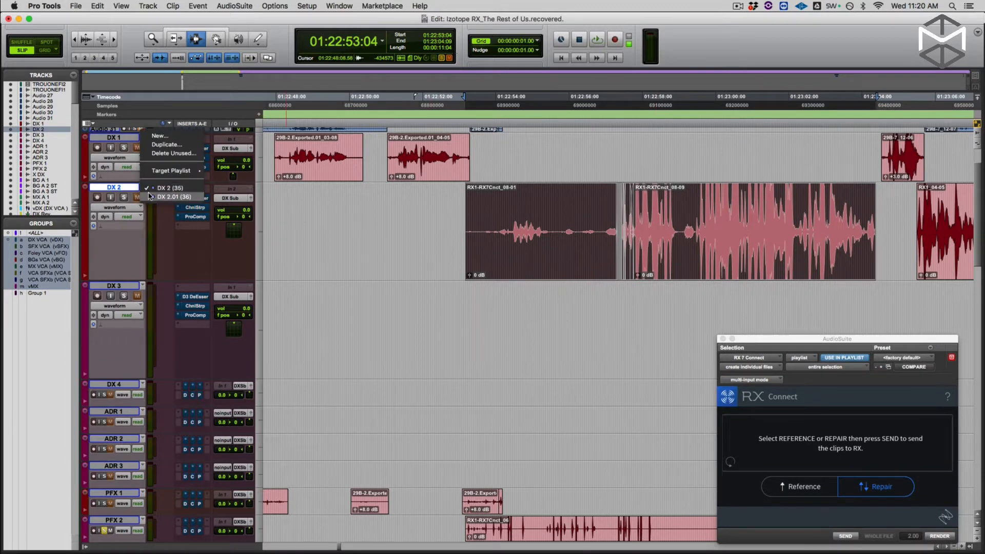
click(149, 195)
key(space)
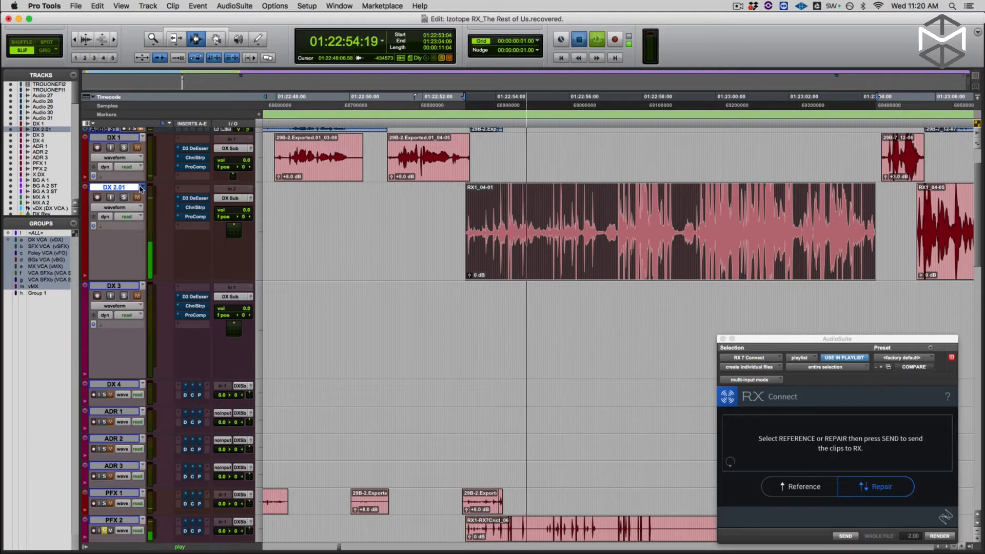
key(space)
key(shift+s)
key(space)
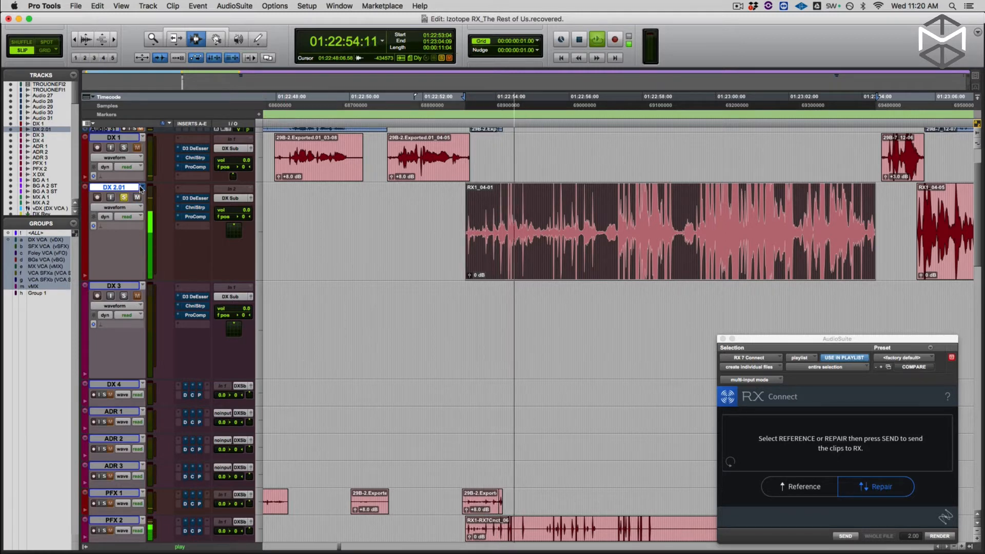
key(space)
Switch the track back to the DX 2 playlist and play the repaired dialogue from 01:22:53:04
click(140, 188)
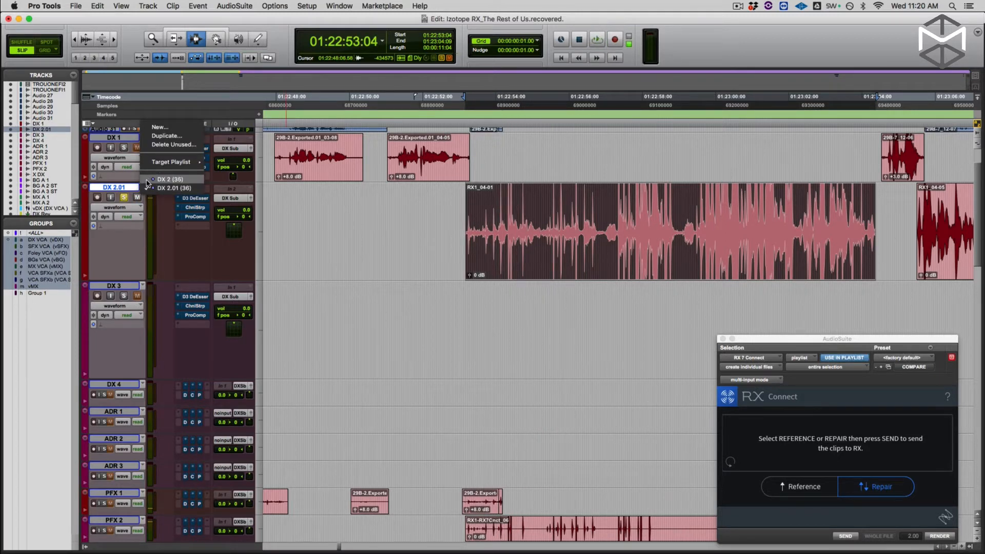
click(147, 180)
key(space)
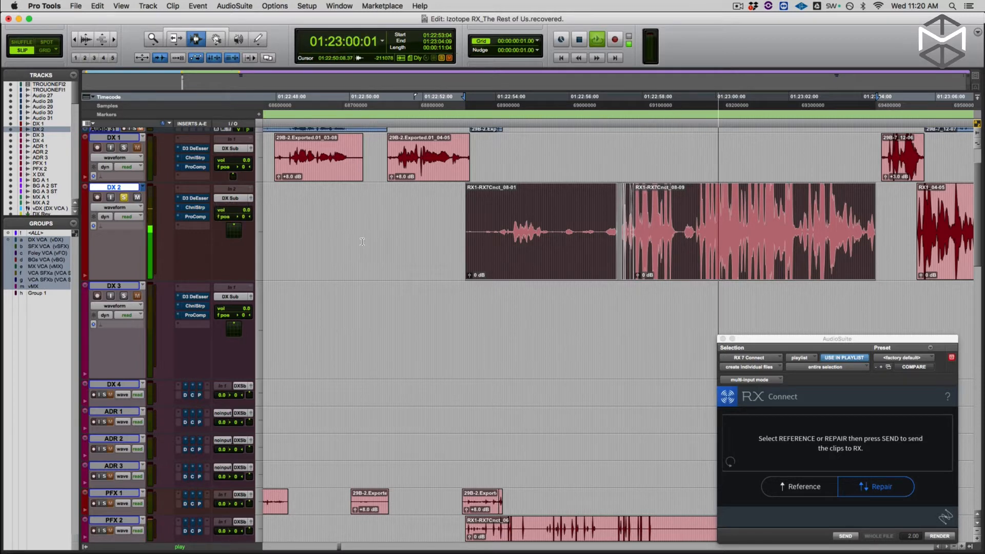
key(space)
scroll(395, 307, up, 3)
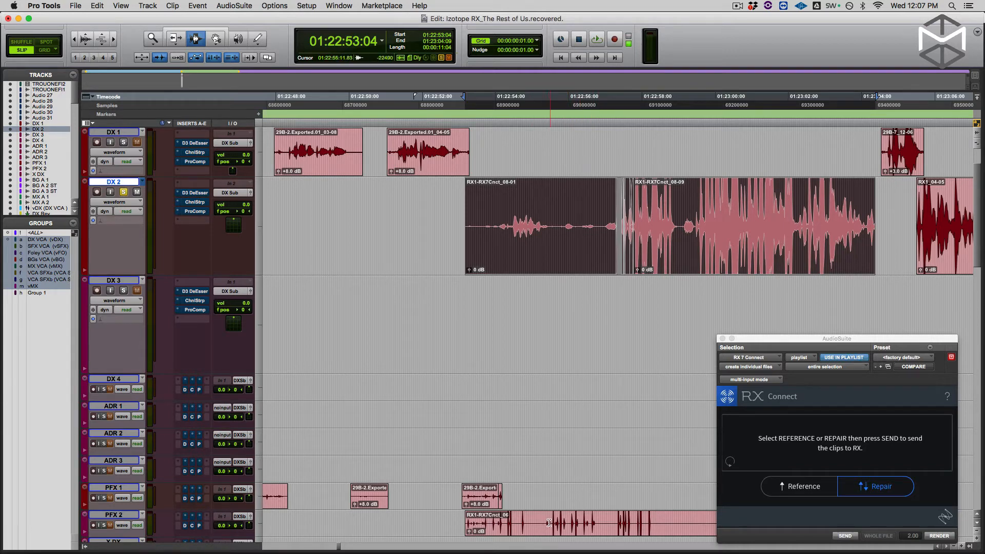
Show the video window, select the short clip 29B-7_12-06 on DX 1, enlarge it and play it with the track soloed
scroll(564, 391, right, 3)
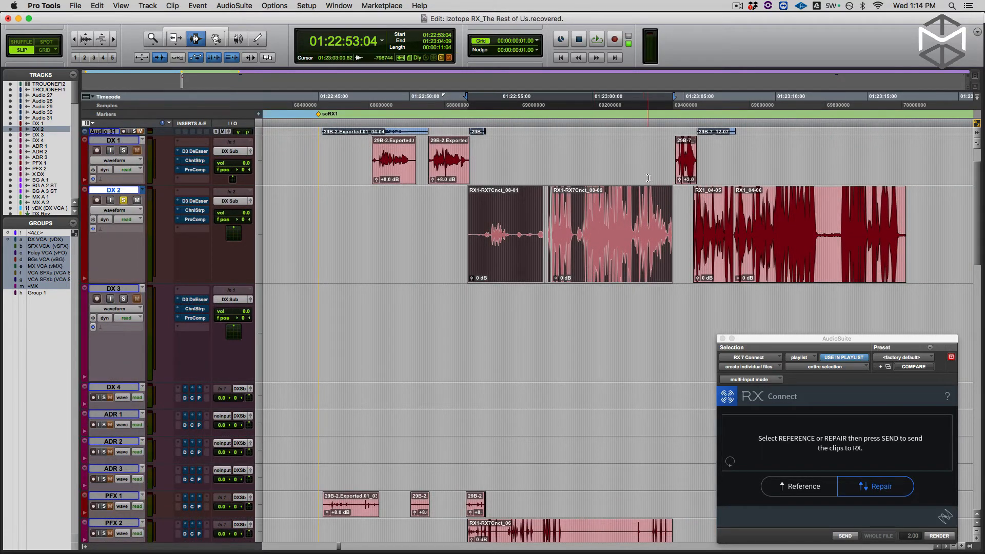
key(super+9)
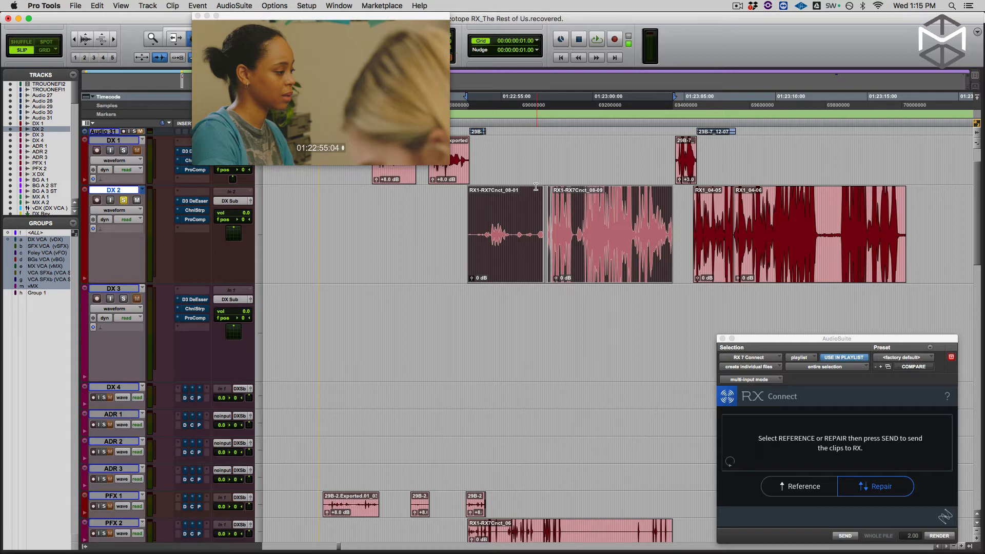
click(681, 156)
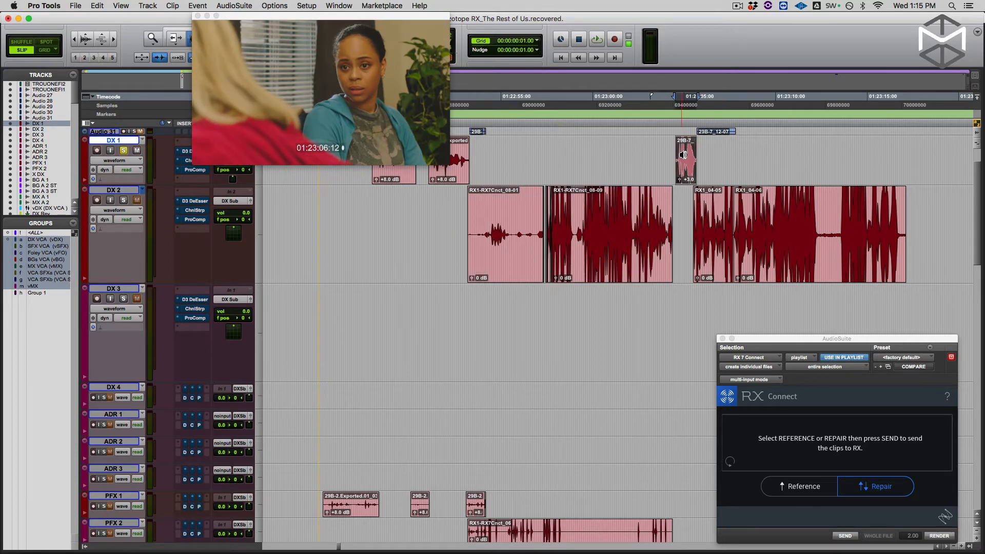
key(e)
key(space)
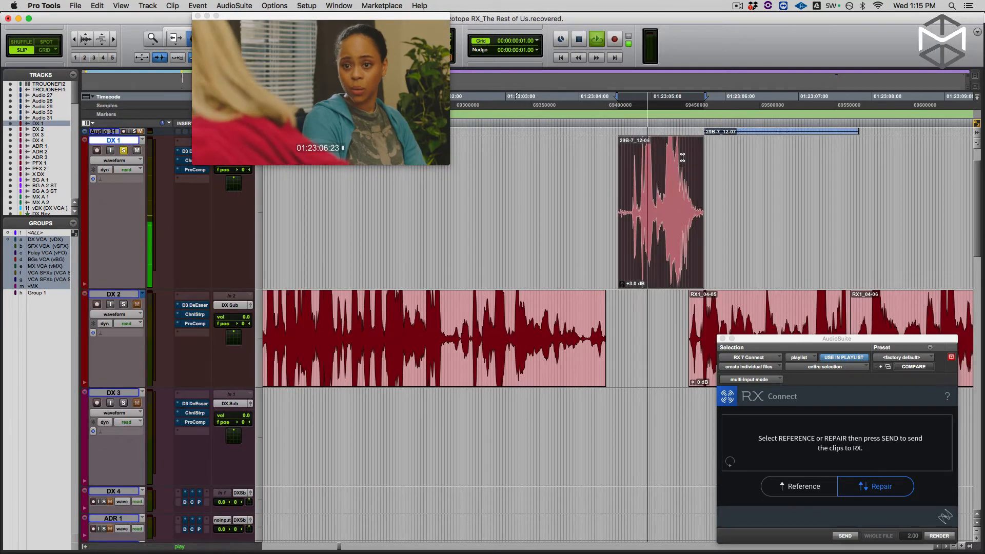
key(space)
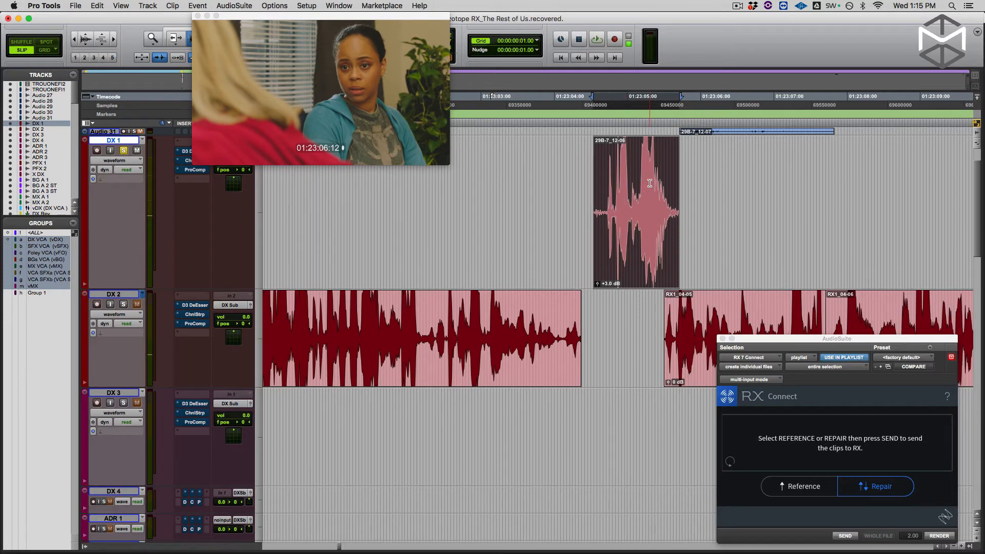
Examine the waveform of the selected DX 1 clip up close, from its start to its end
key(t)
key(t)
scroll(649, 183, right, 9)
scroll(649, 184, left, 4)
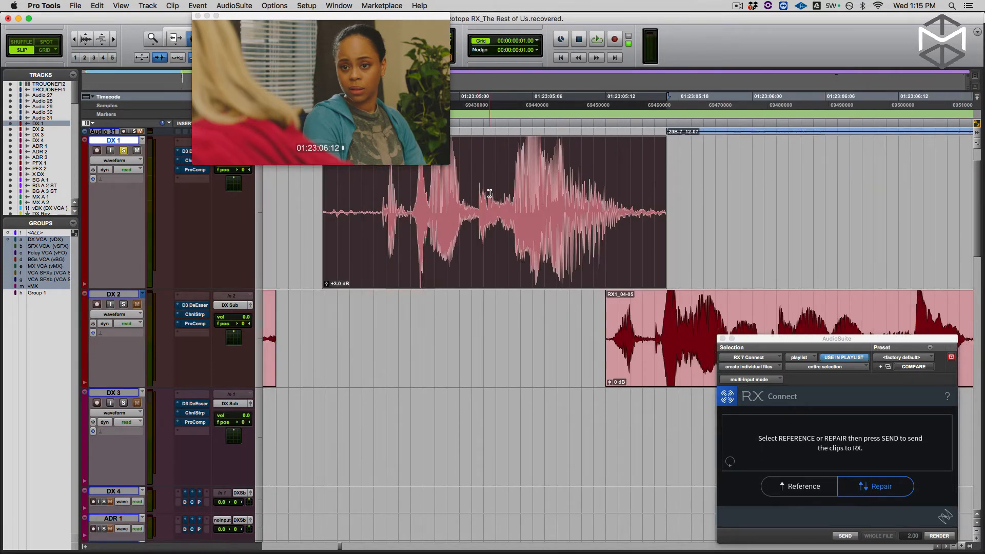
Play the dialogue clip on DX 1 and the quiet stretch before its first word
key(space)
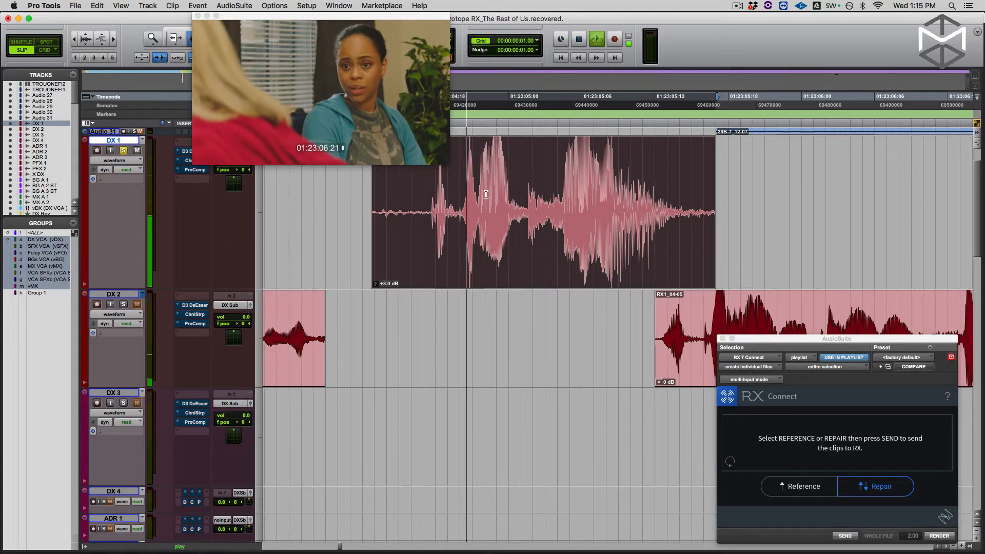
key(space)
drag(424, 219, 383, 219)
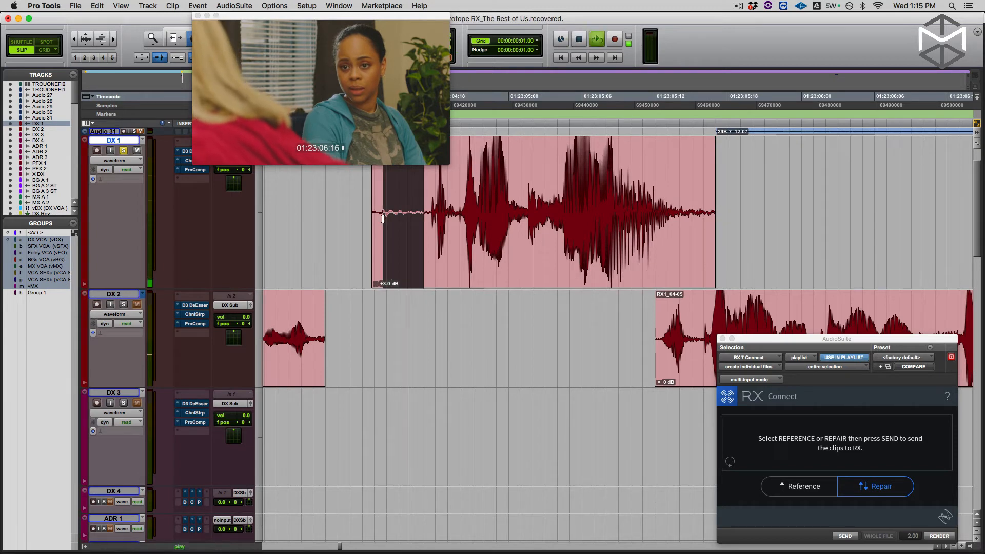
key(r)
key(r)
key(r)
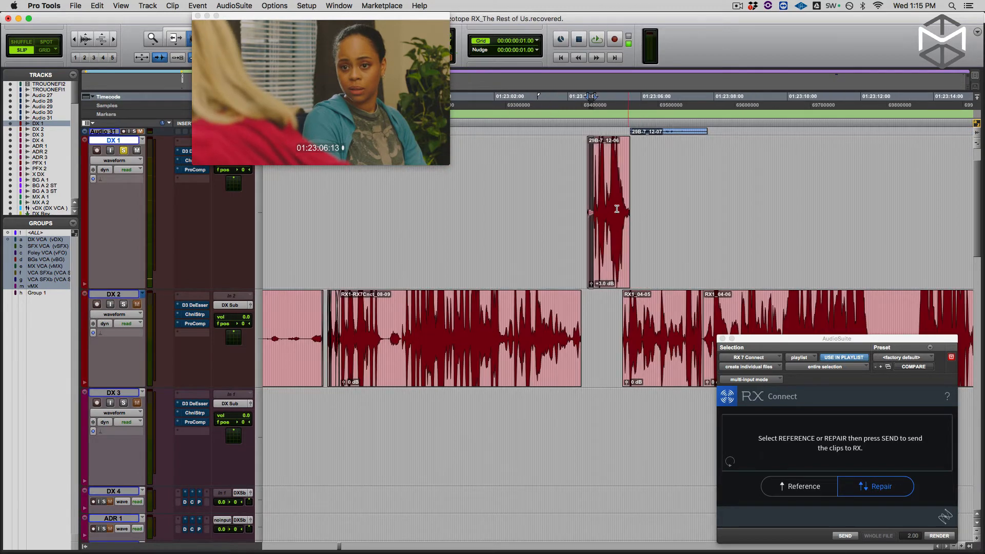
key(t)
key(t)
key(t)
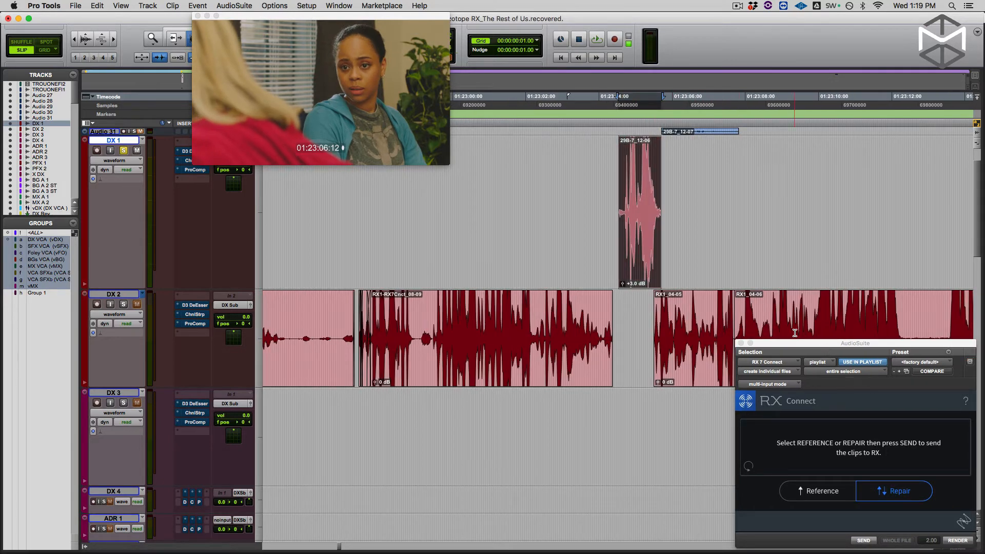
Duplicate the DX 1 playlist as DX 1.01 and send the selected clip to RX for repair through RX Connect
key(ctrl+backslash)
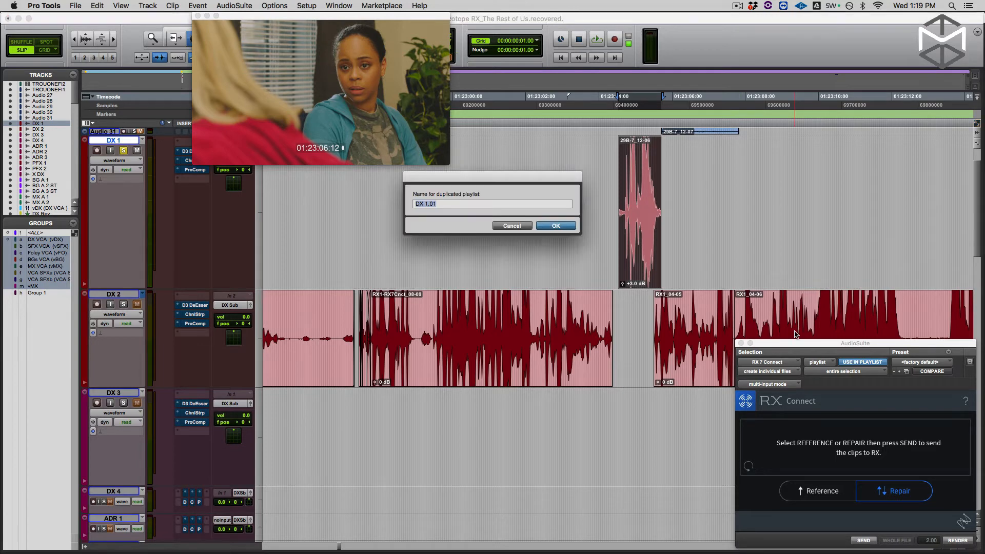
click(566, 230)
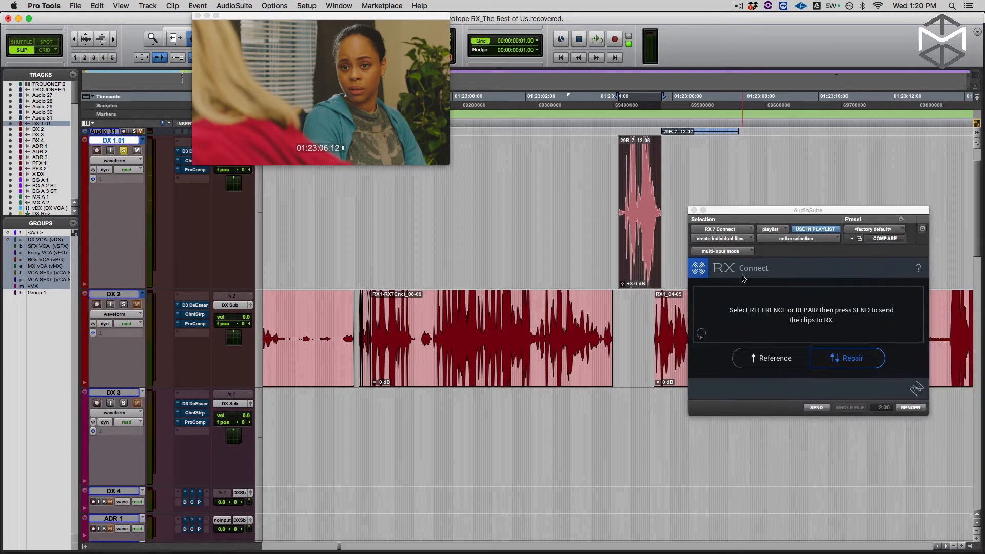
click(853, 363)
click(816, 408)
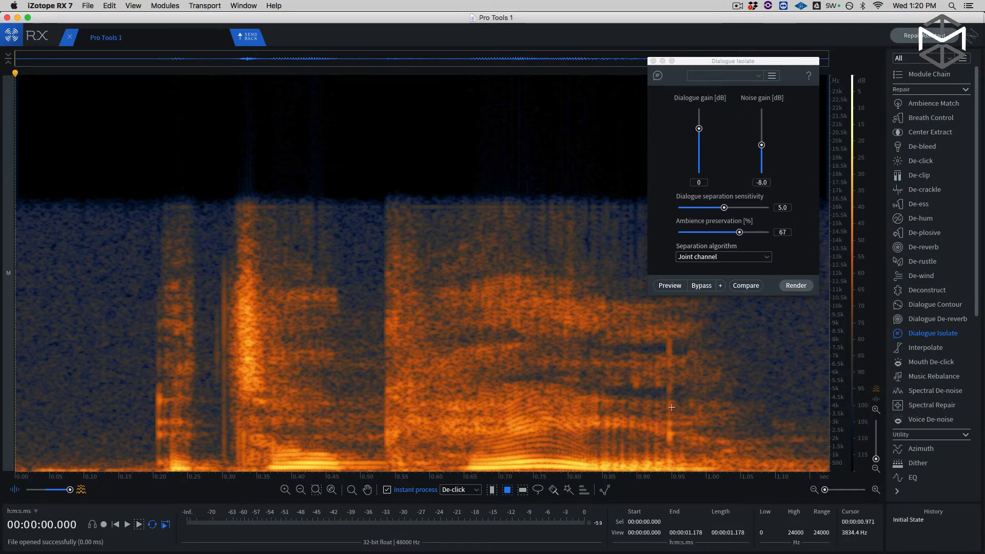
Close Dialogue Isolate, set the spectrogram's frequency scale to Bark and play the clip
click(653, 61)
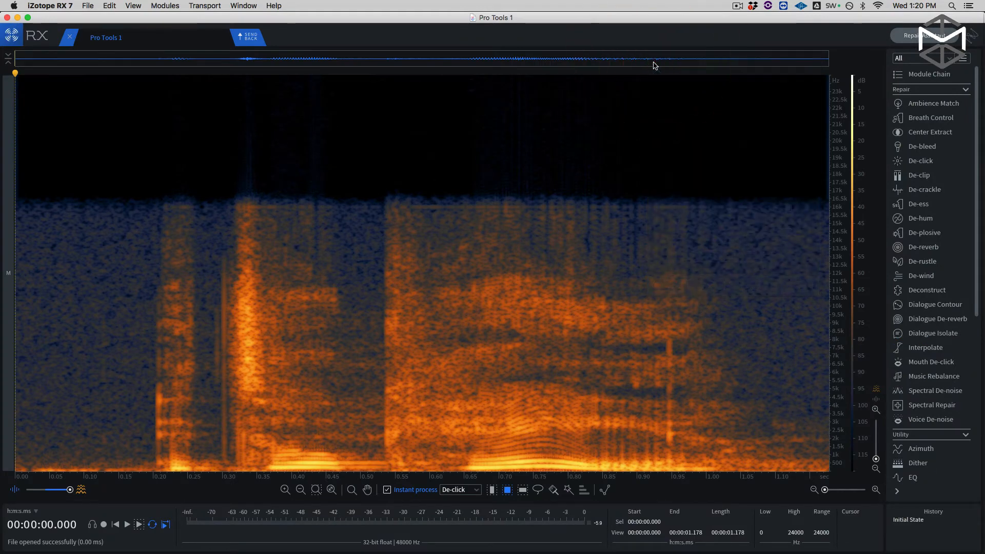
right_click(838, 201)
mouse_move(861, 203)
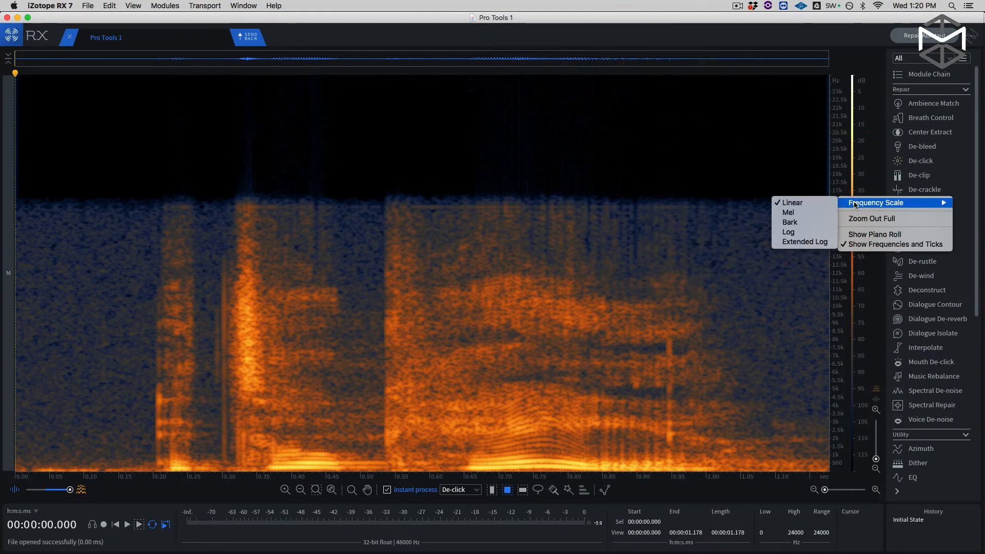
click(814, 224)
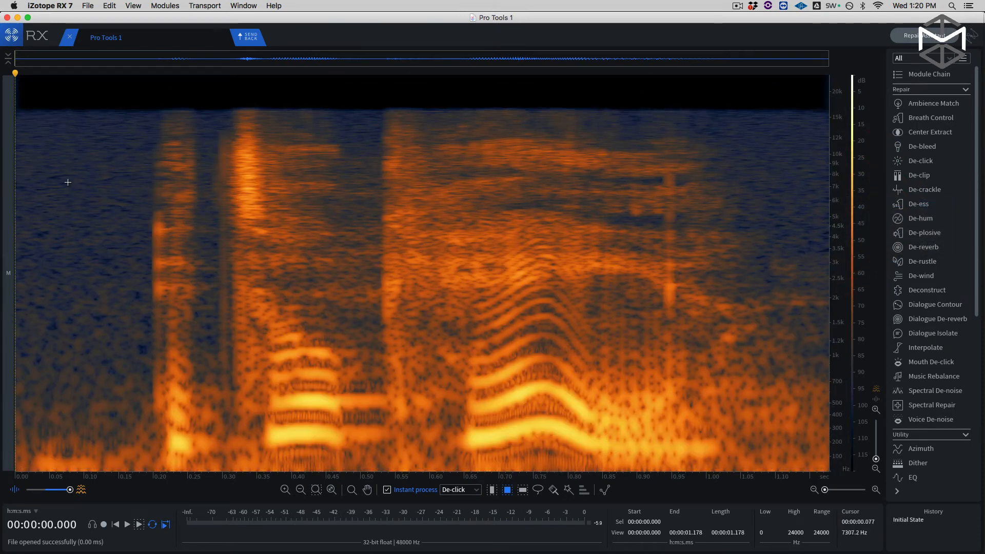
key(space)
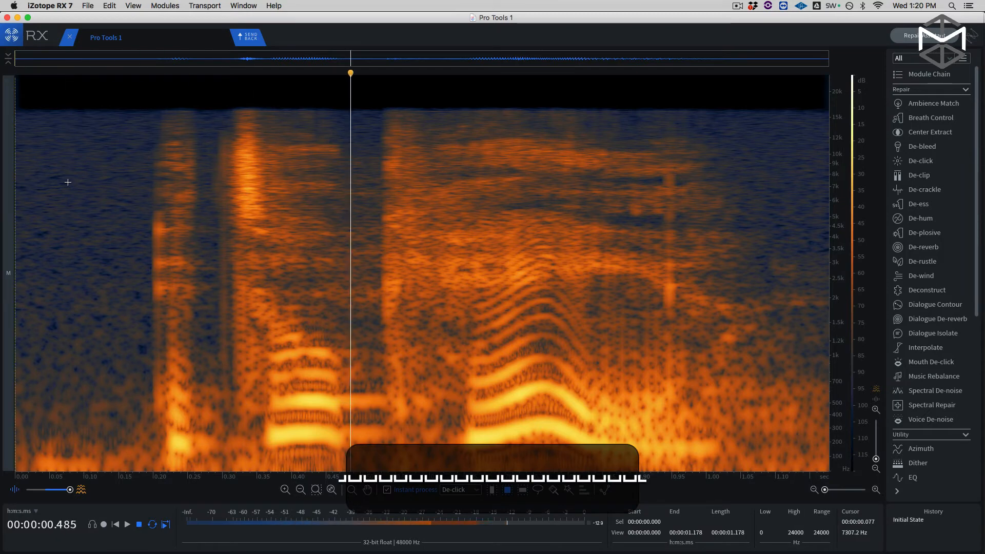
key(space)
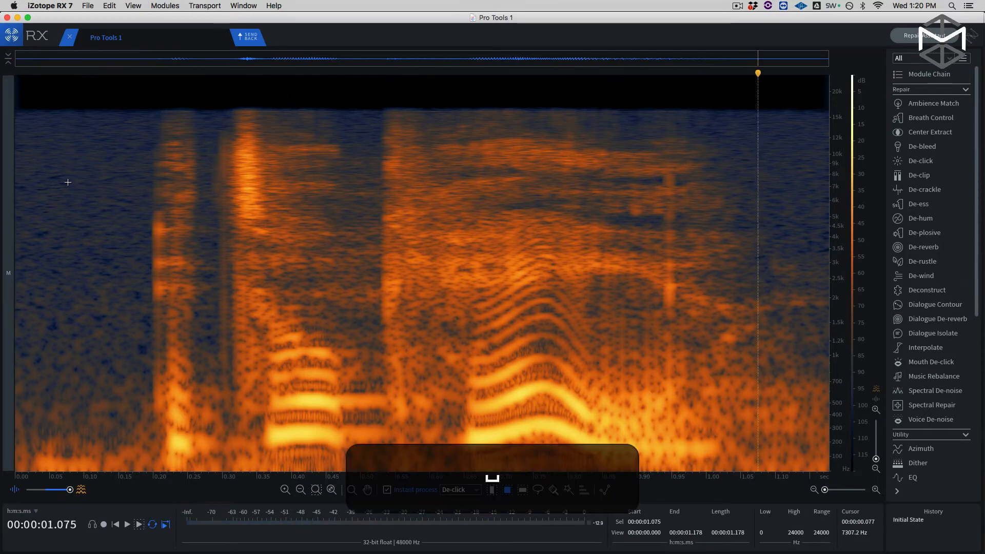
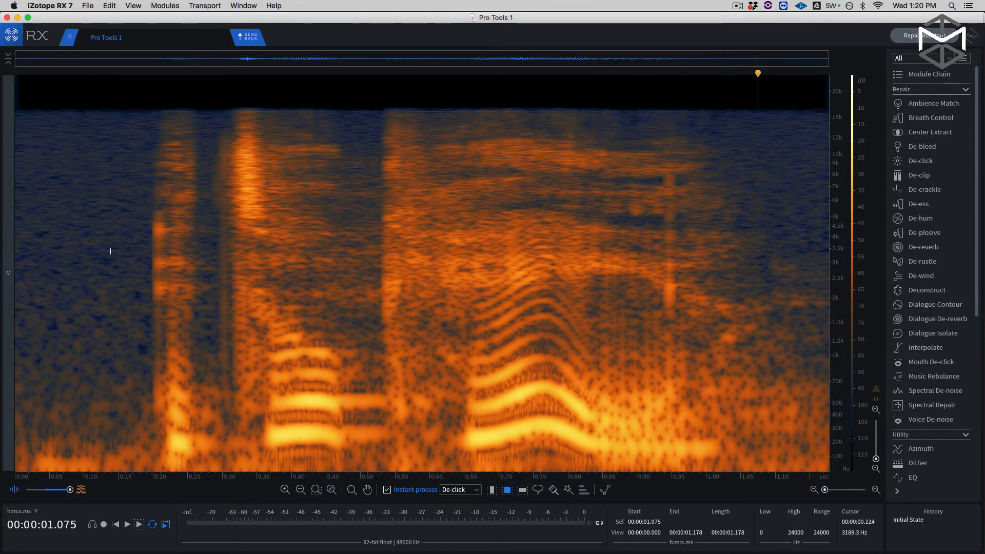
Select the speech-free first 0.19 s of the clip as a time range and undo the De-click applied to it
key(t)
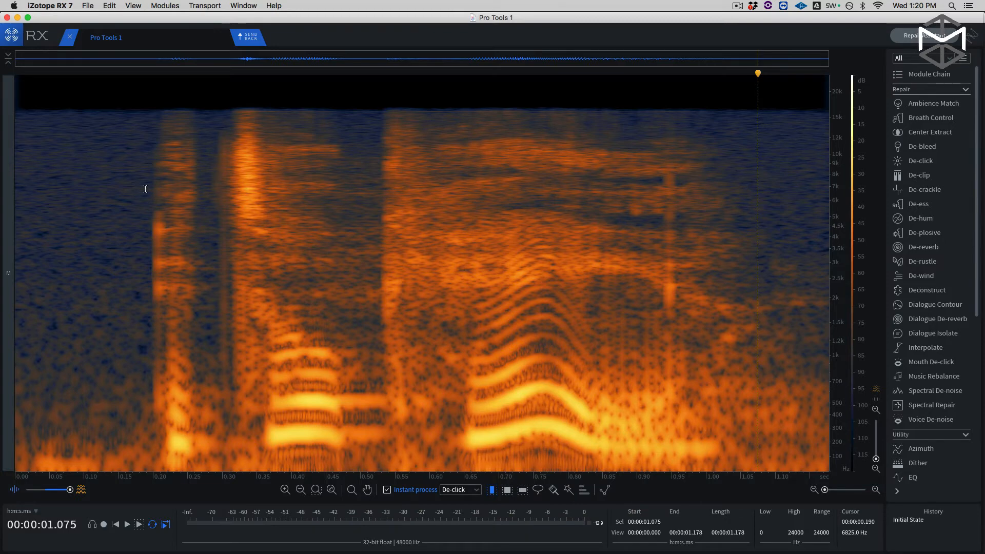
drag(146, 190, 14, 190)
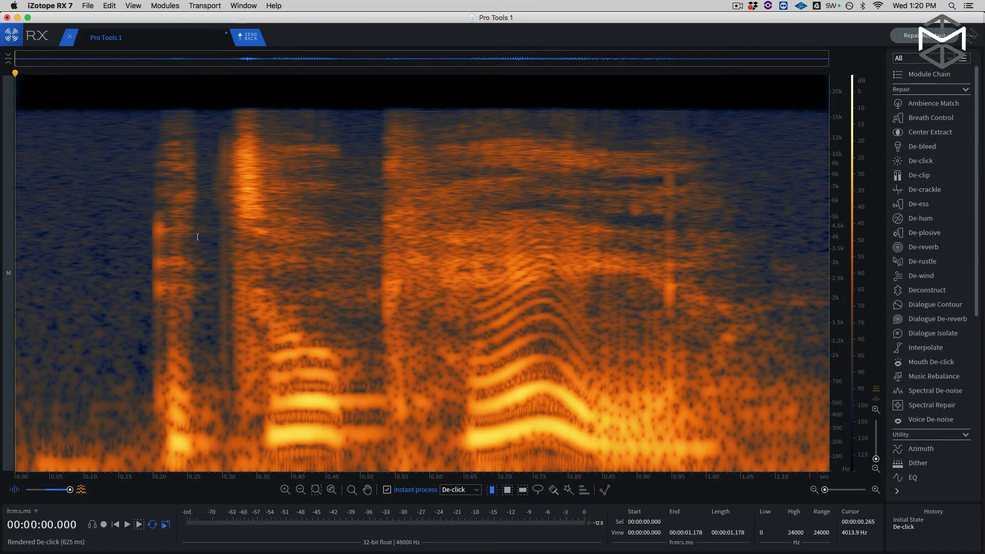
key(super+z)
key(super+z)
key(super+z)
key(super+z)
key(super+z)
key(super+z)
key(super+z)
key(super+z)
key(super+z)
key(super+z)
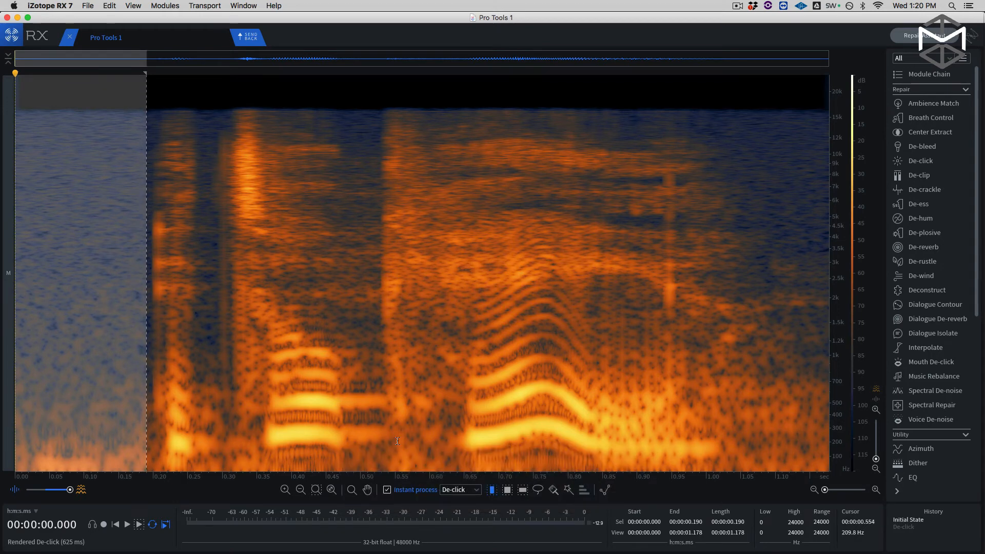
Turn off Instant process and play the selected noise-only section
key(i)
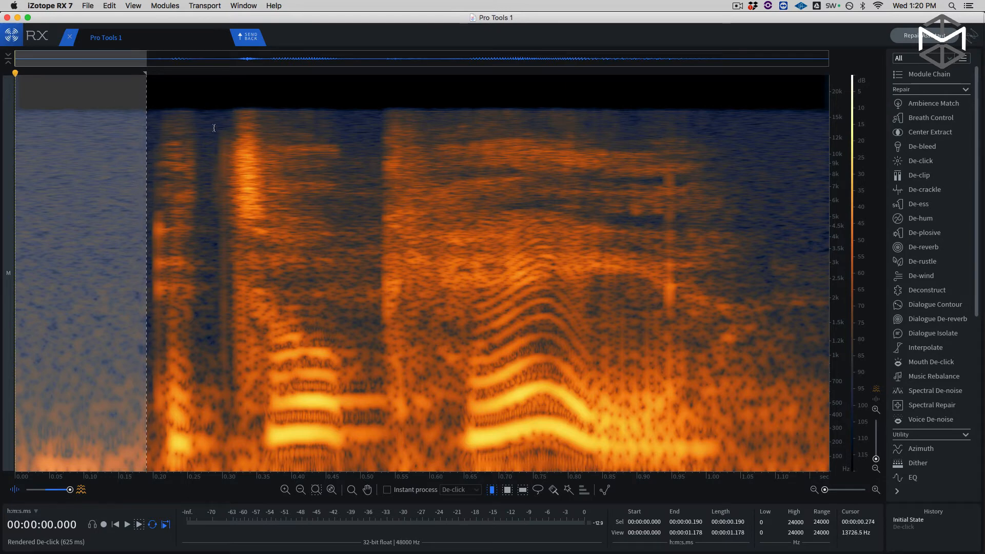
key(space)
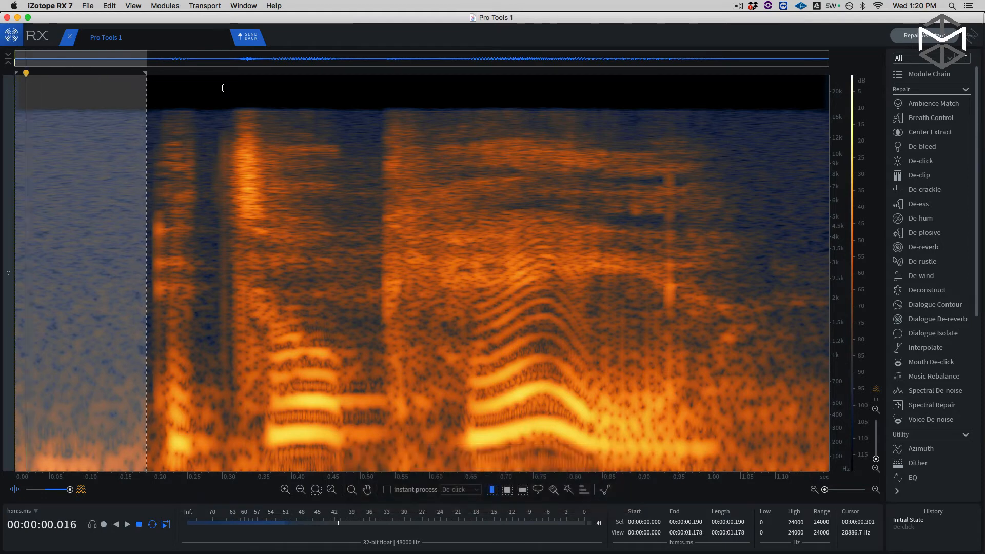
key(space)
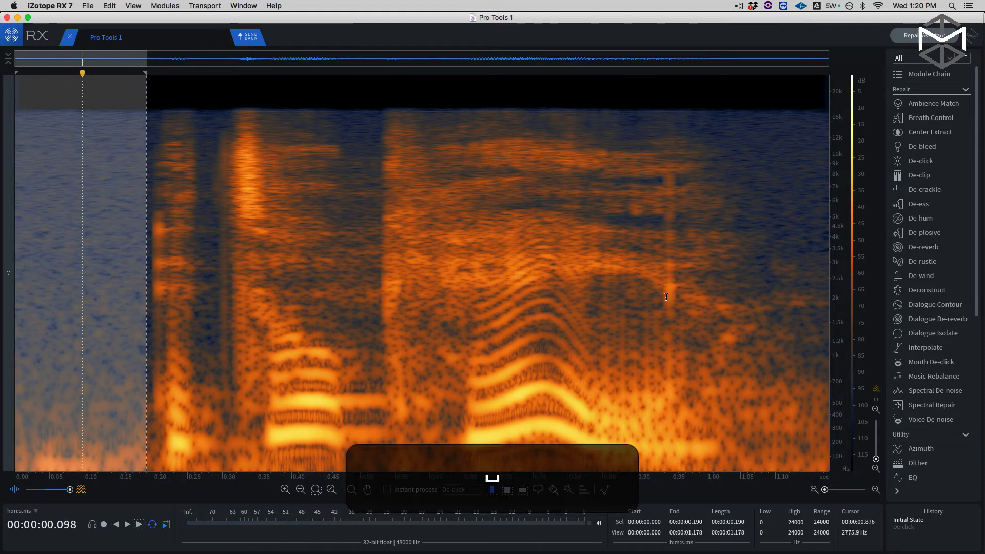
Learn a Spectral De-noise profile from the selected noise, render it over the entire clip and play the result
click(935, 390)
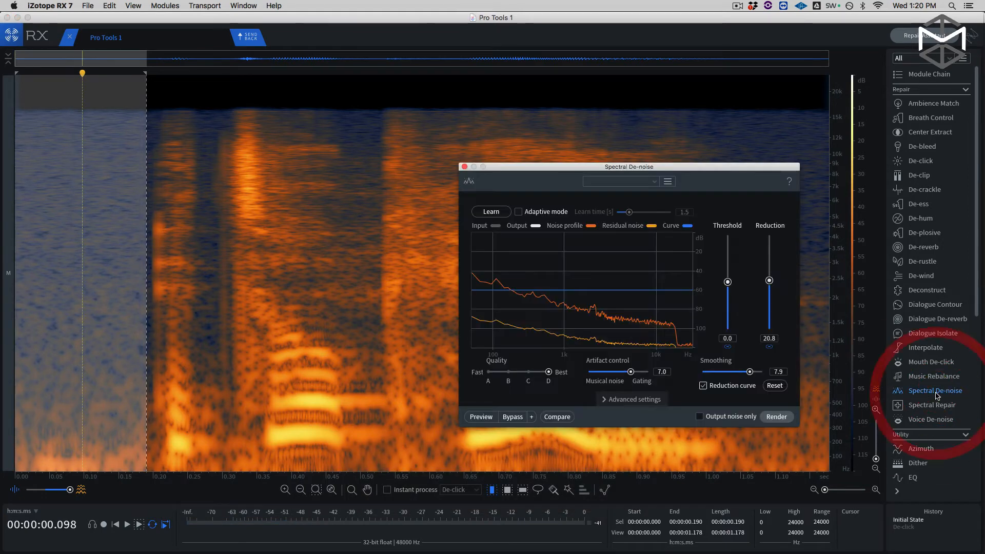
click(489, 212)
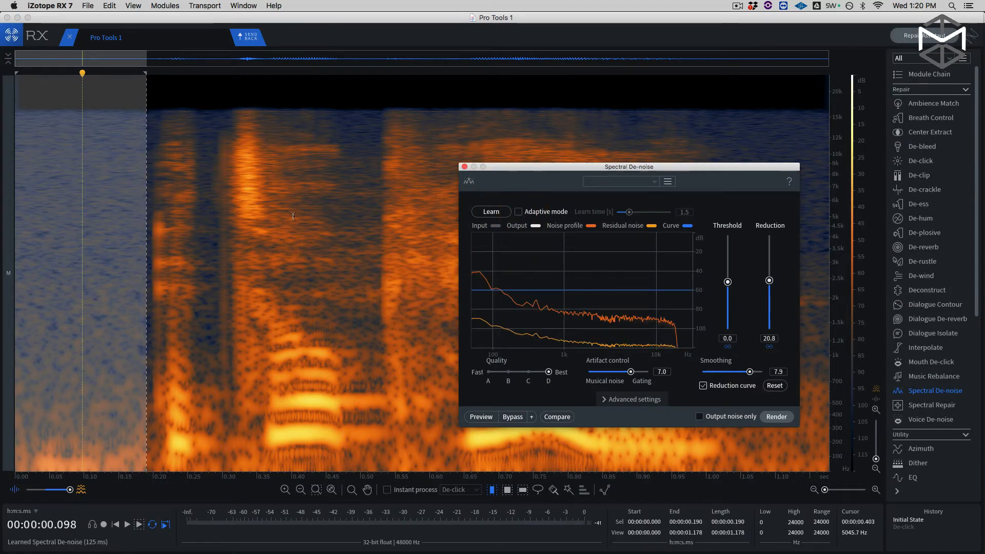
key(super+a)
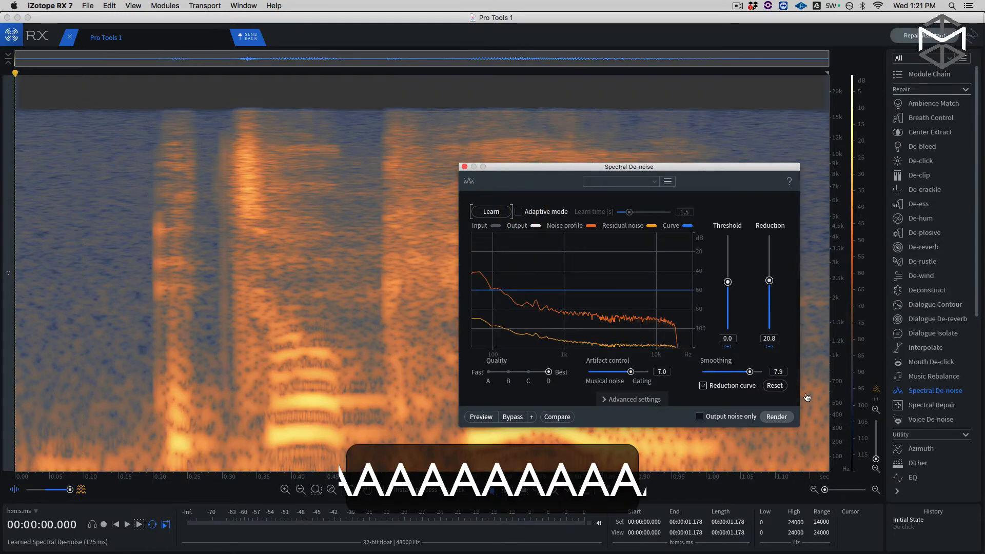
click(786, 418)
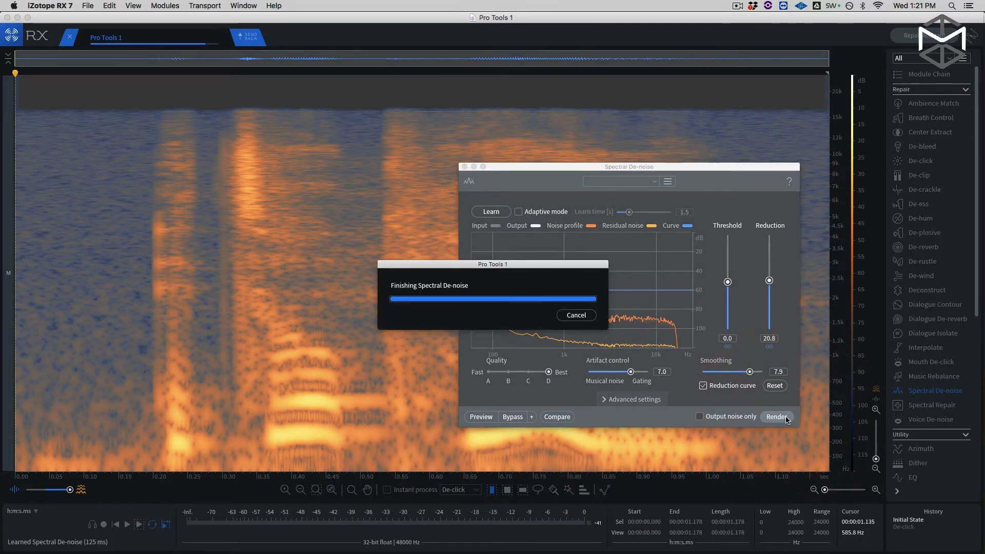
key(space)
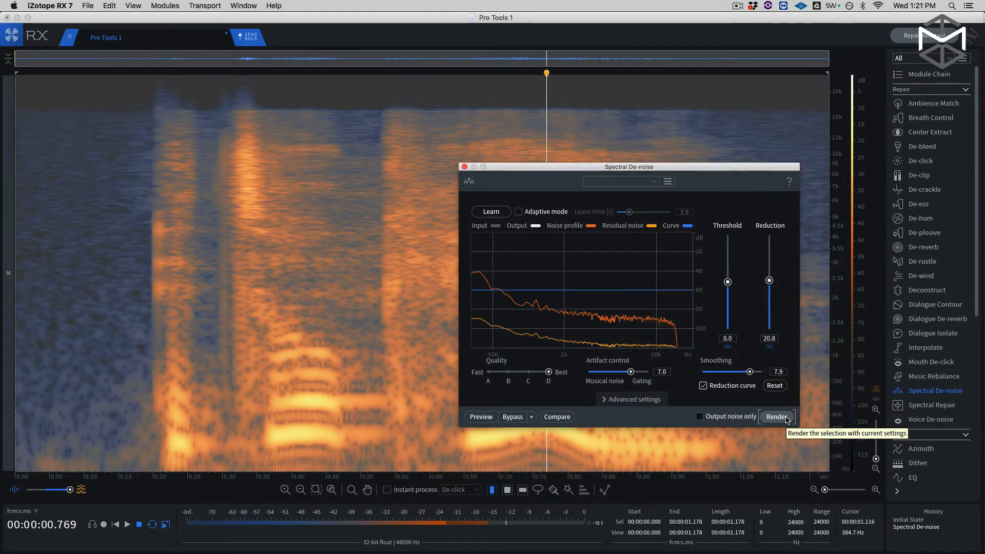
key(space)
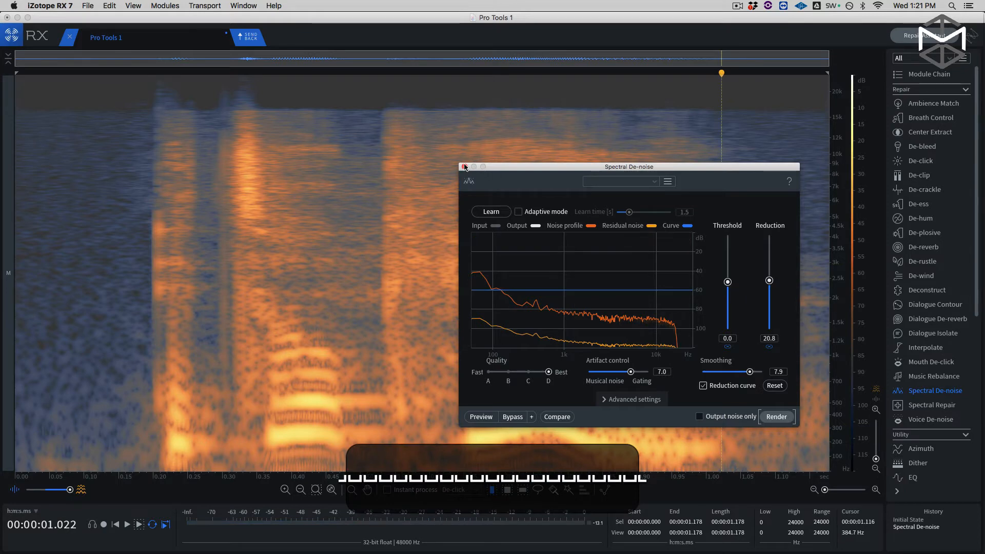
click(464, 167)
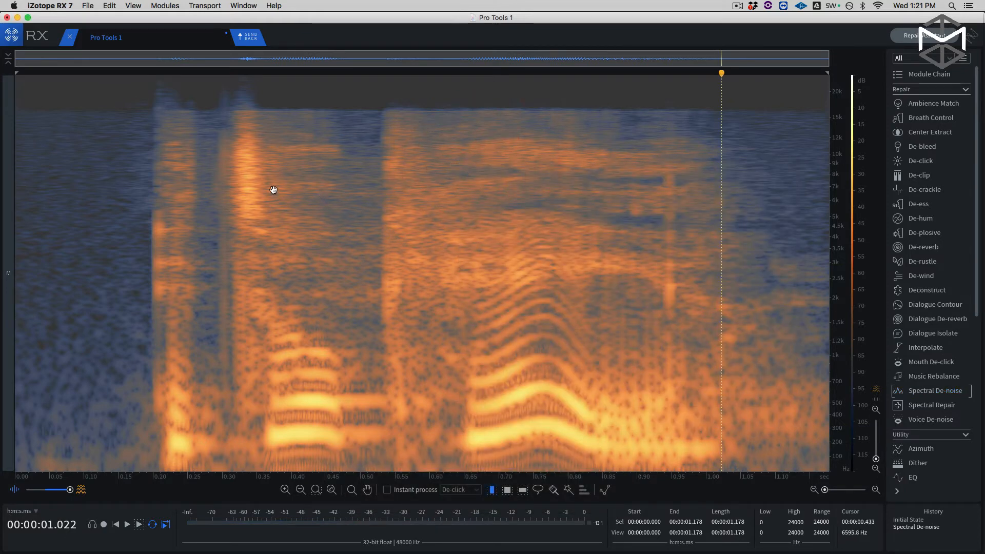
Set the spectrogram's frequency scale to Extended Log
right_click(832, 211)
mouse_move(833, 214)
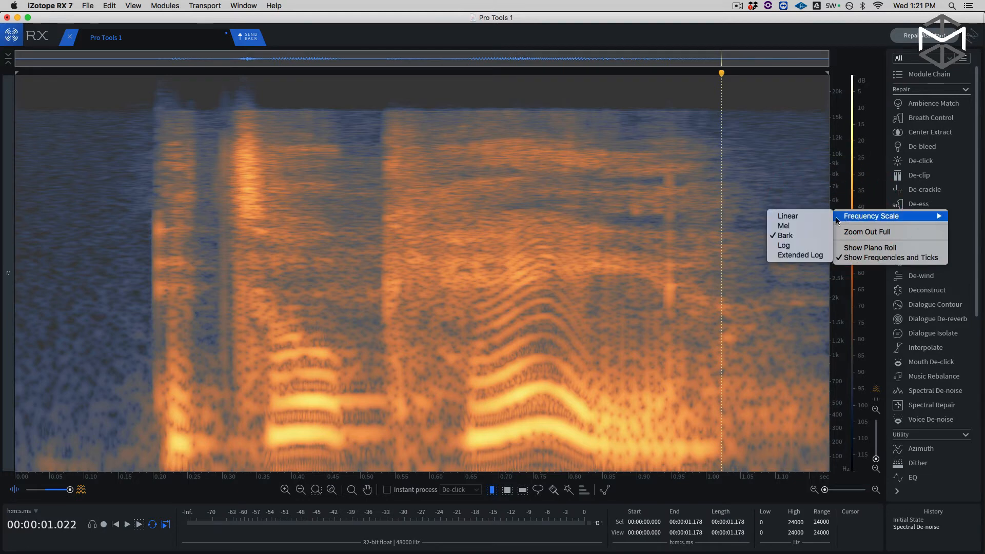
click(804, 255)
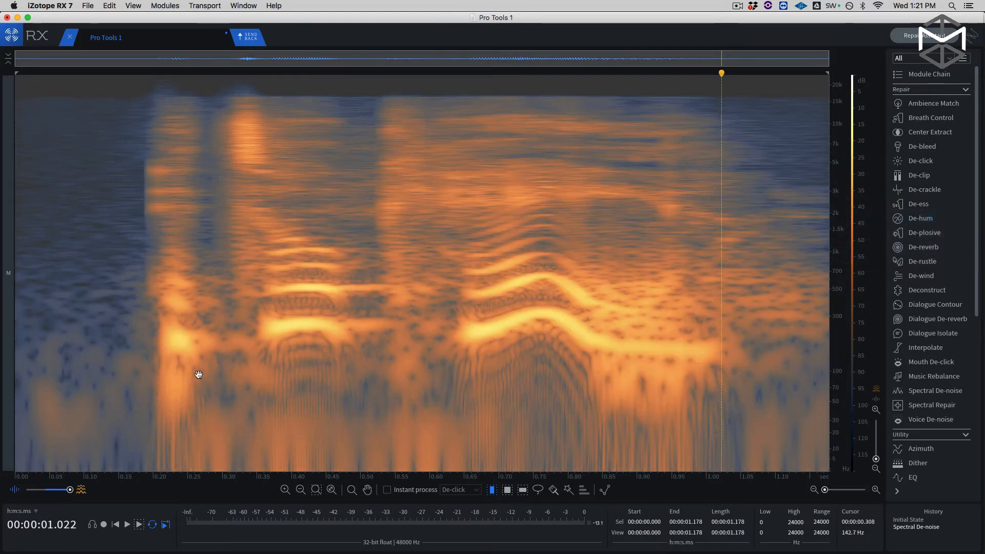
Select the low-frequency band from 0 to about 126 Hz across the full clip length and play it
key(super+d)
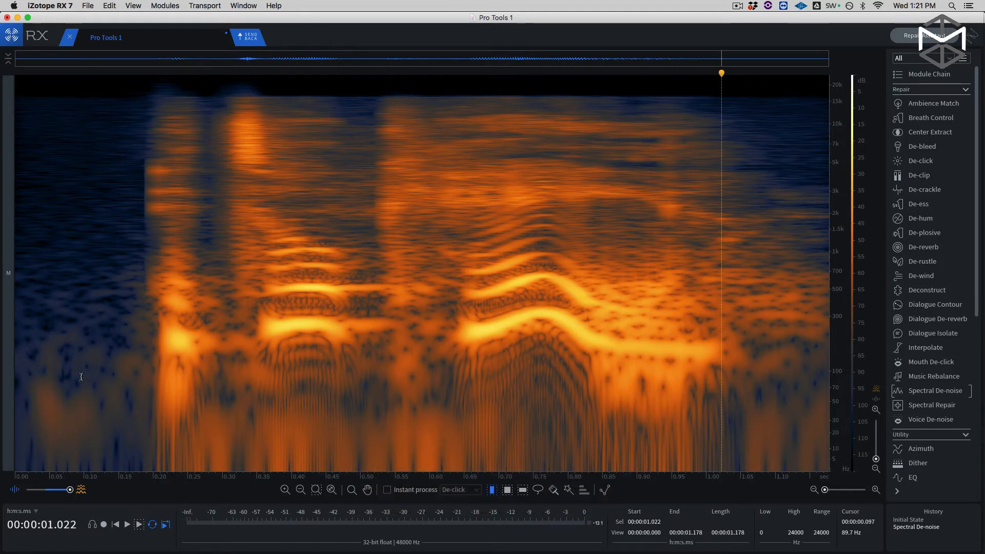
key(f)
key(f)
key(f)
drag(17, 361, 22, 486)
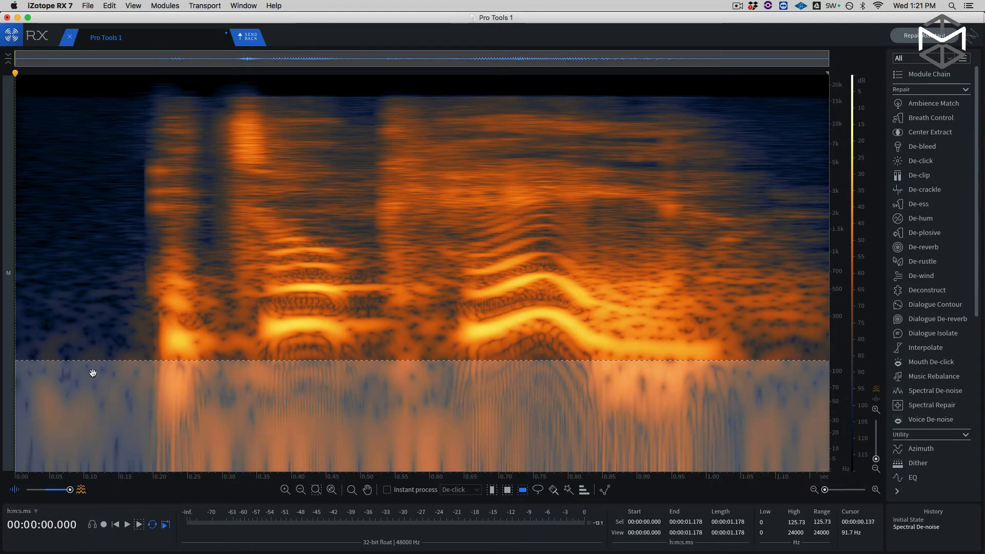
key(space)
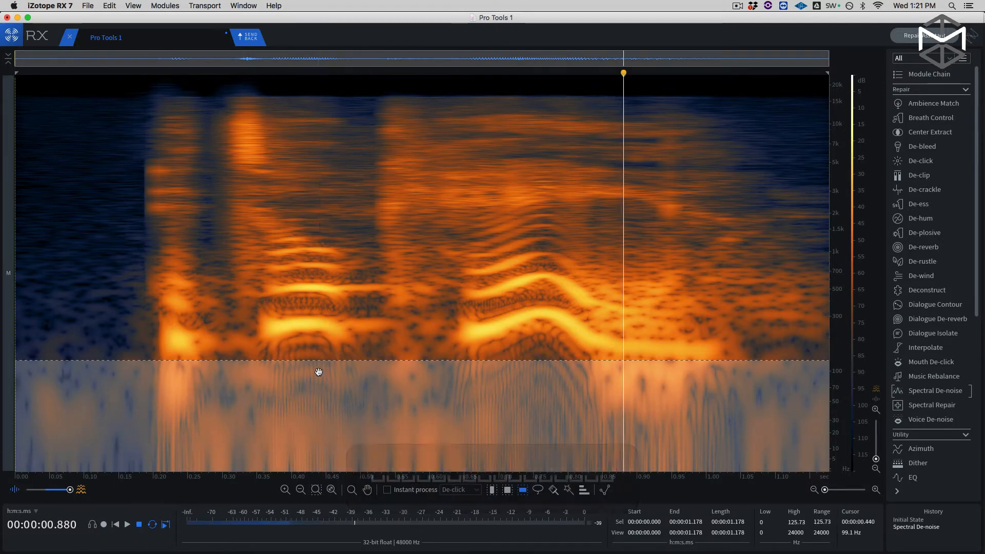
key(space)
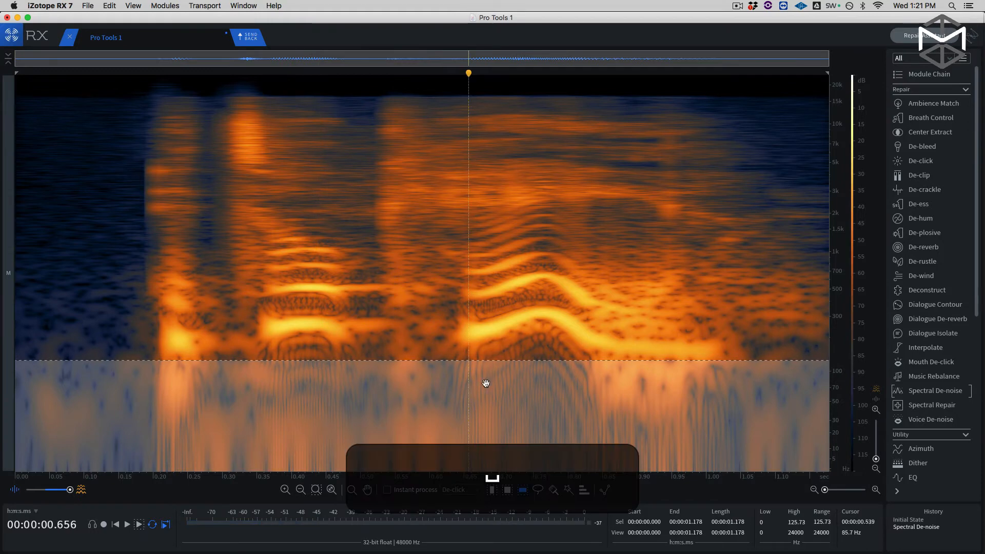
Attenuate the selected low band with Spectral Repair using vertical interpolation, 25% surrounding region length, strength 3.0 and before/after weighting -0.6
click(929, 405)
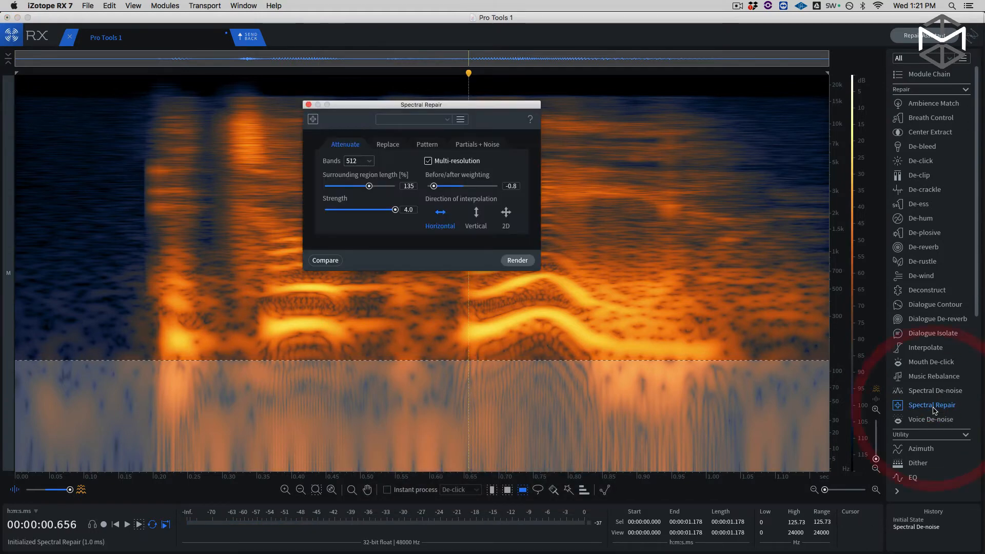
click(477, 213)
drag(366, 187, 324, 190)
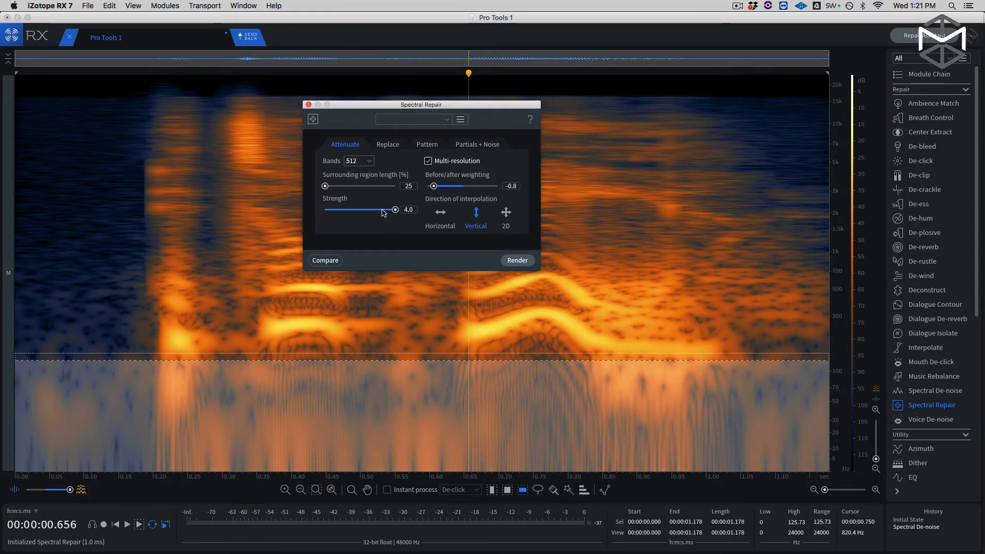
click(408, 210)
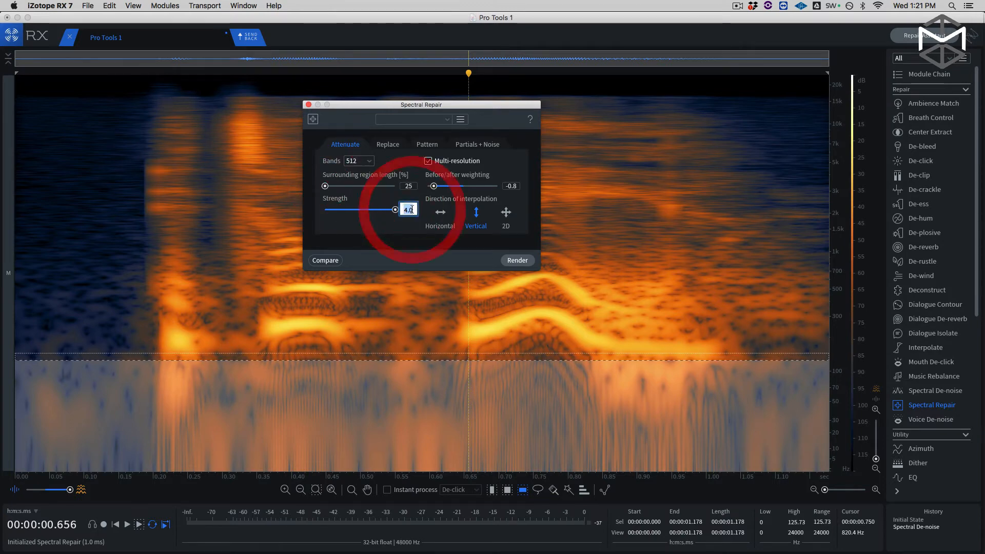
key(BackSpace)
key(BackSpace)
key(BackSpace)
key(BackSpace)
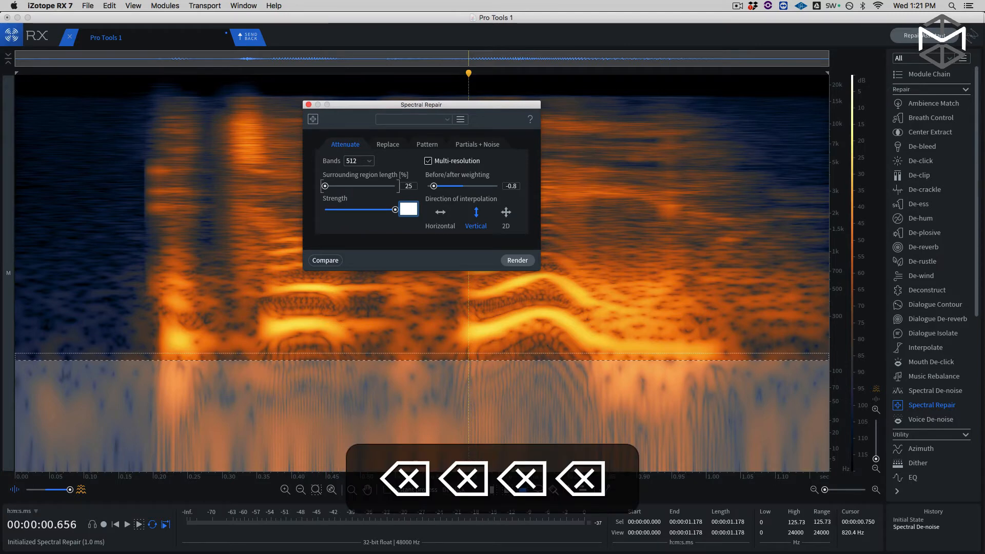
text(3)
key(Return)
drag(433, 186, 449, 190)
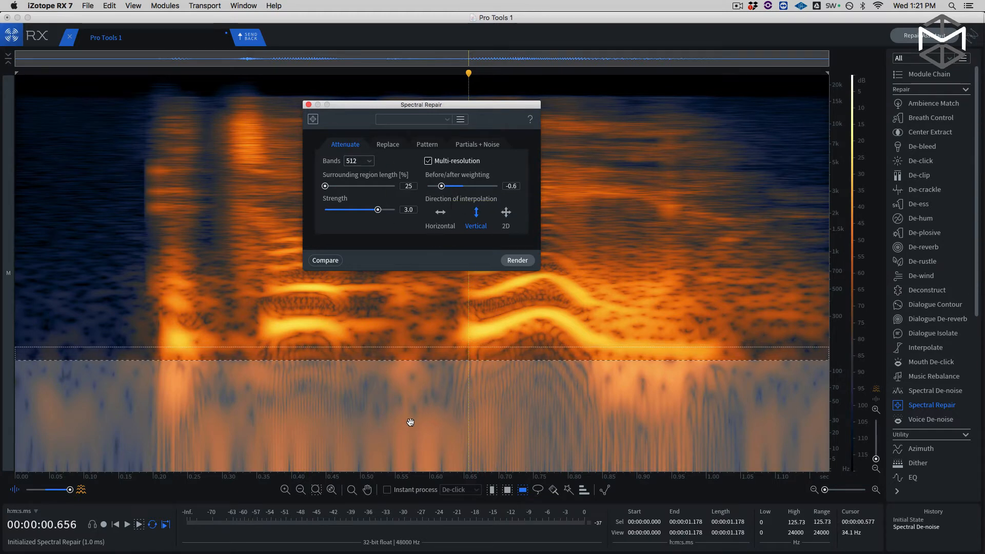
click(516, 260)
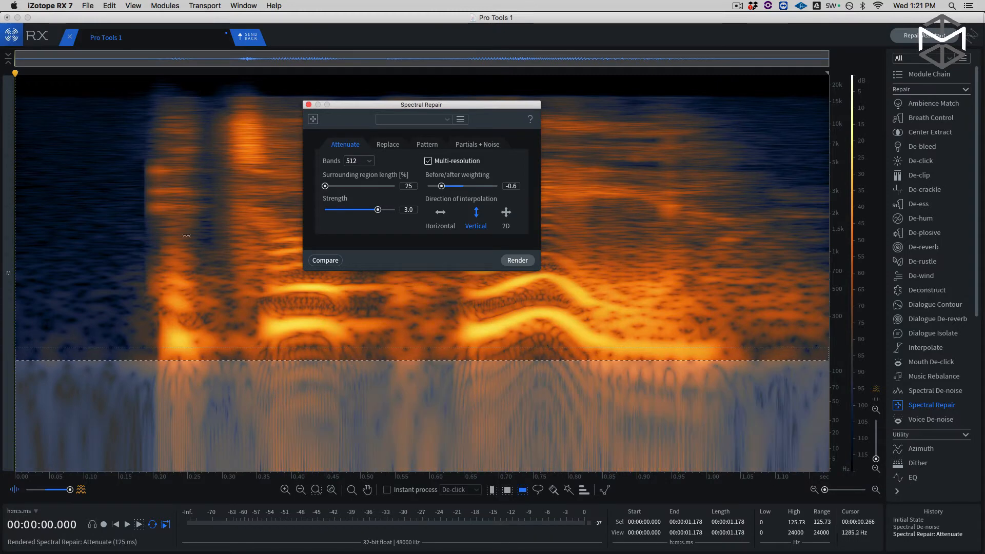
Clear the selection, play the repaired clip from 0.050 s with the Time selection tool active, and close Spectral Repair
key(super+d)
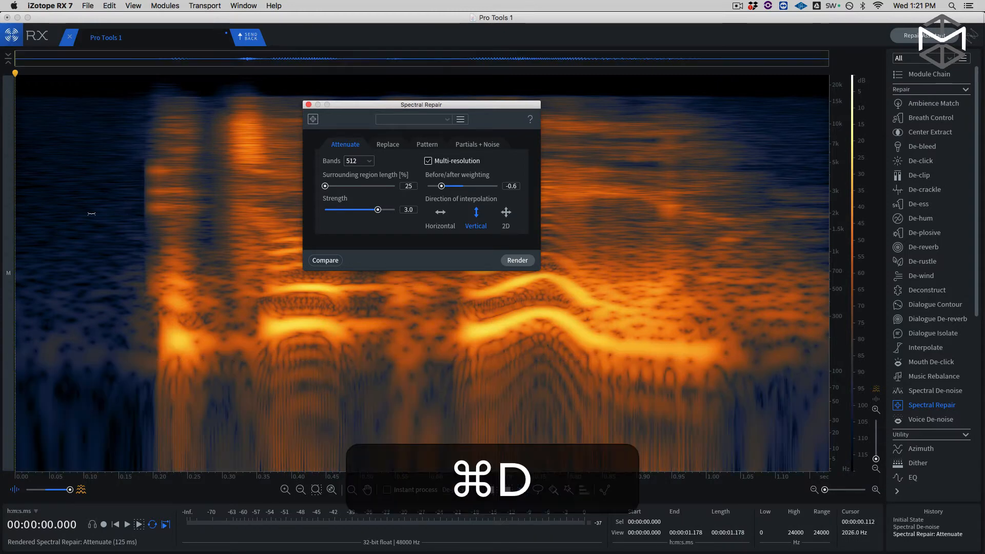
key(t)
key(t)
key(t)
key(t)
key(t)
key(t)
key(t)
key(t)
key(t)
key(t)
key(t)
key(t)
key(t)
key(t)
key(t)
key(t)
key(t)
key(t)
click(49, 200)
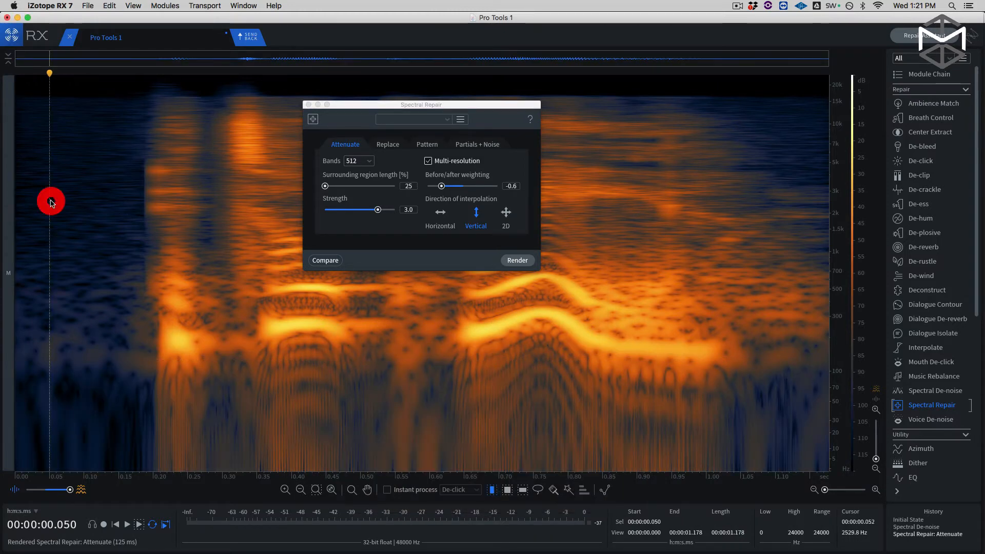
key(space)
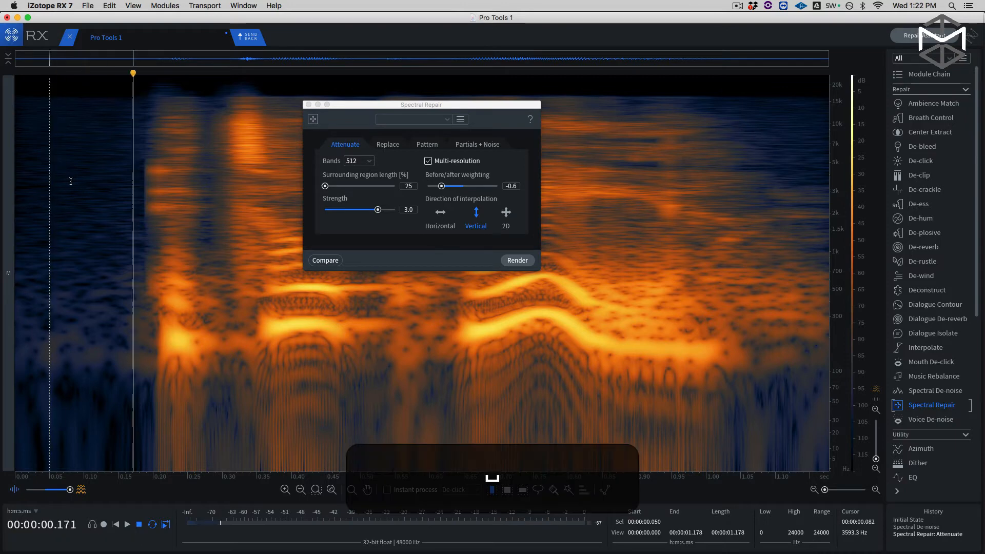
click(308, 104)
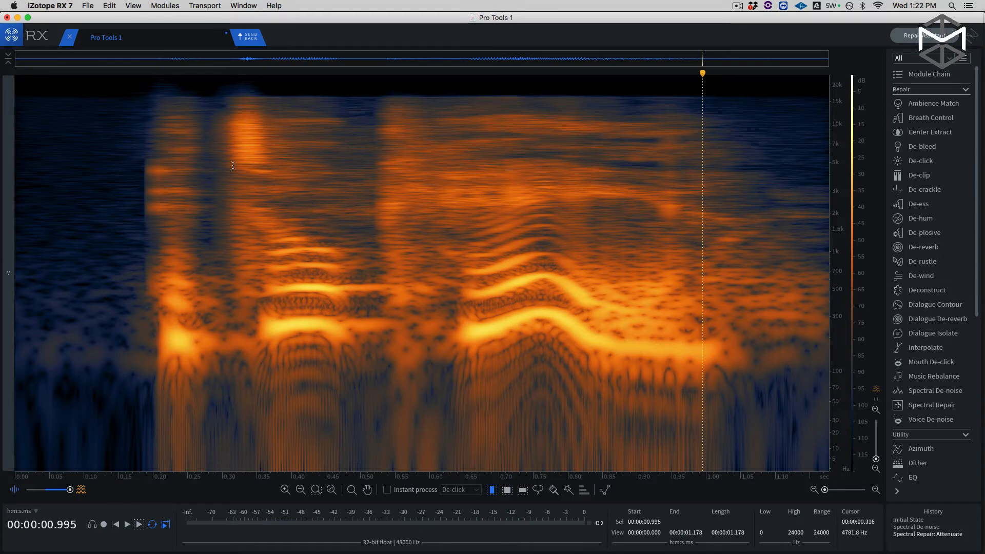
Replay the repaired clip from 0.134 s and stop before its end
click(106, 148)
key(space)
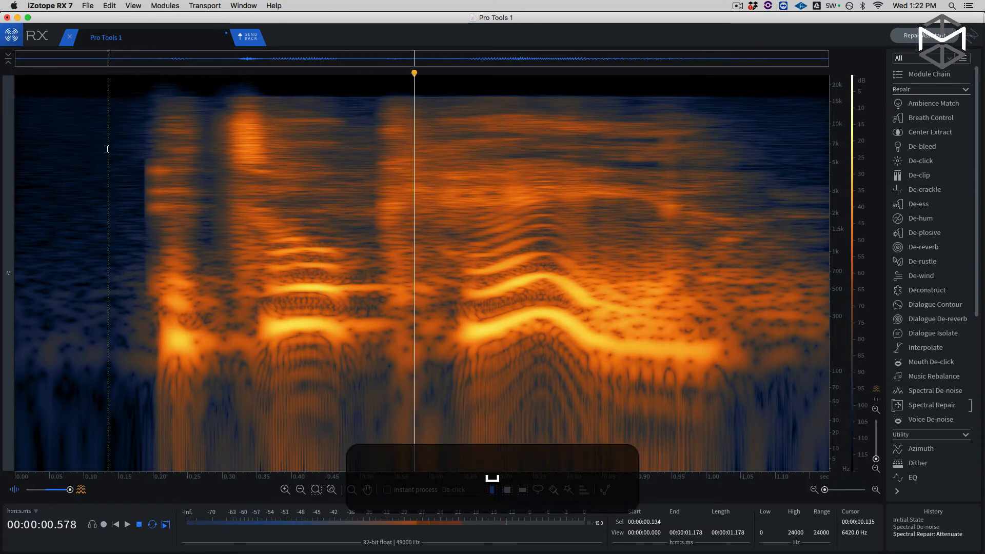
key(space)
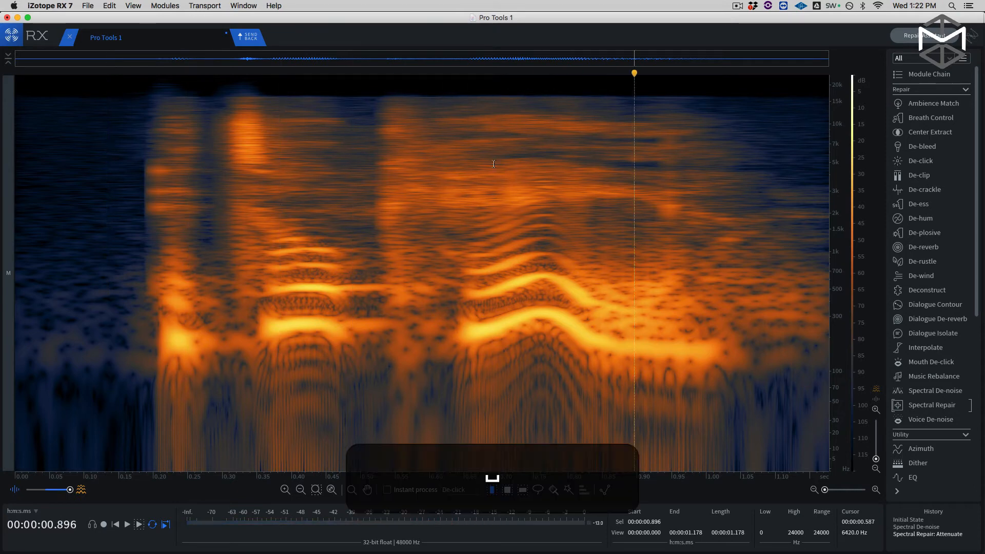
Lasso the streak and bright spot from about 0.752 to 0.957 s, between about 1525 and 4165 Hz
scroll(554, 194, up, 4)
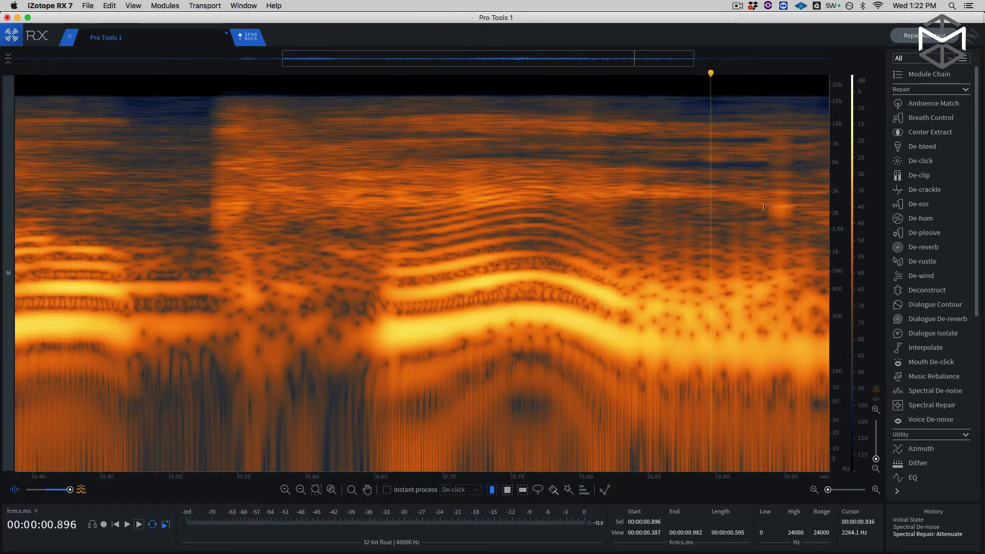
scroll(764, 206, up, 2)
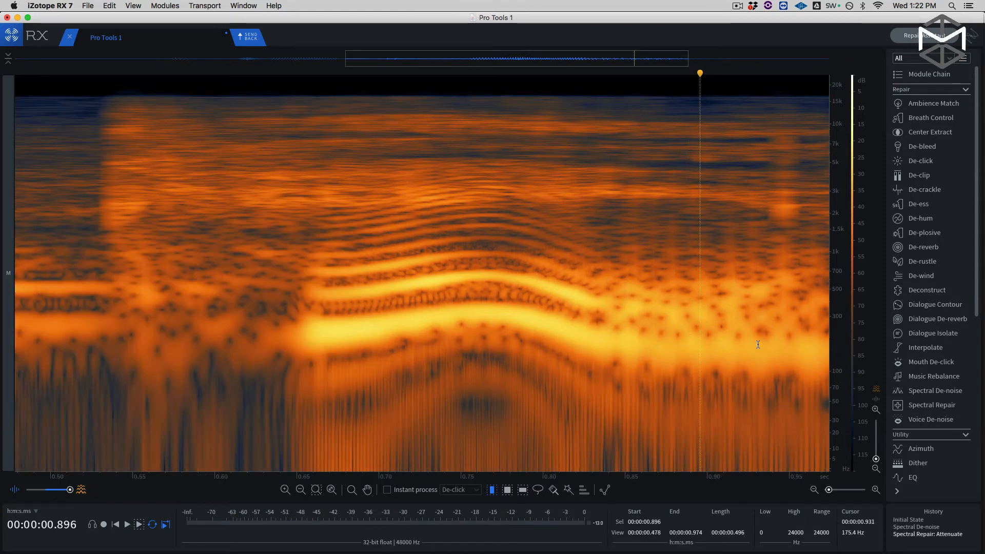
key(l)
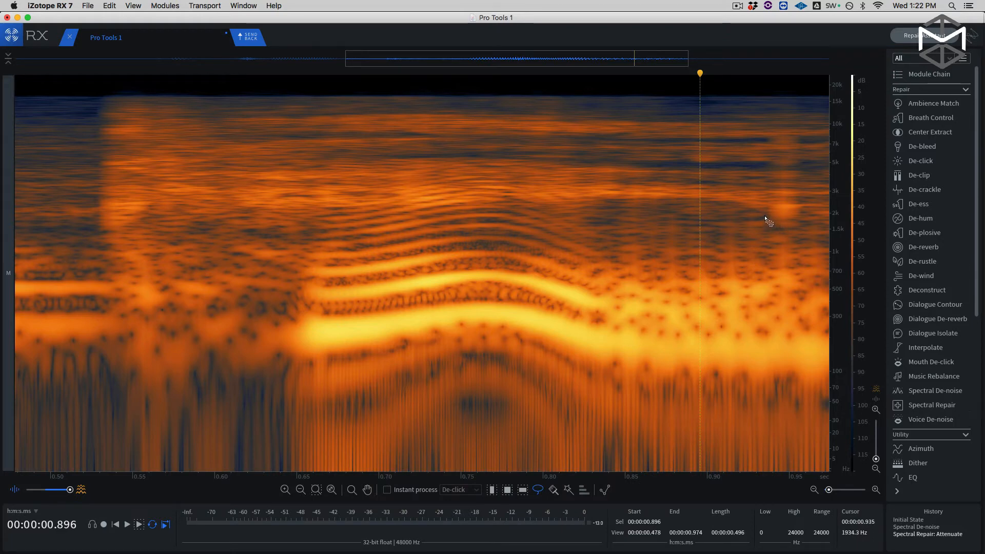
click(765, 220)
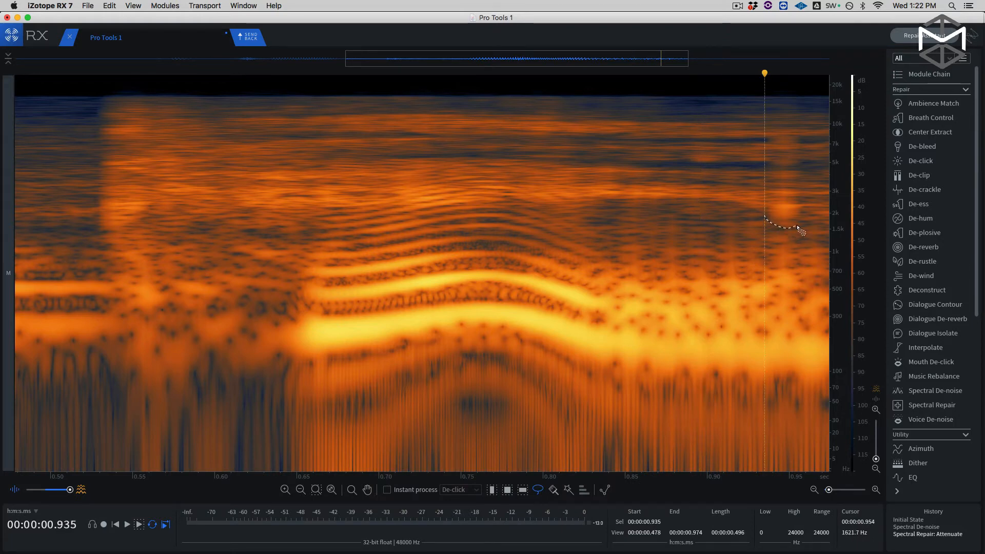
mouse_move(798, 201)
mouse_down()
mouse_move(744, 184)
mouse_move(464, 175)
mouse_move(528, 198)
mouse_move(615, 205)
mouse_up()
drag(688, 204, 765, 218)
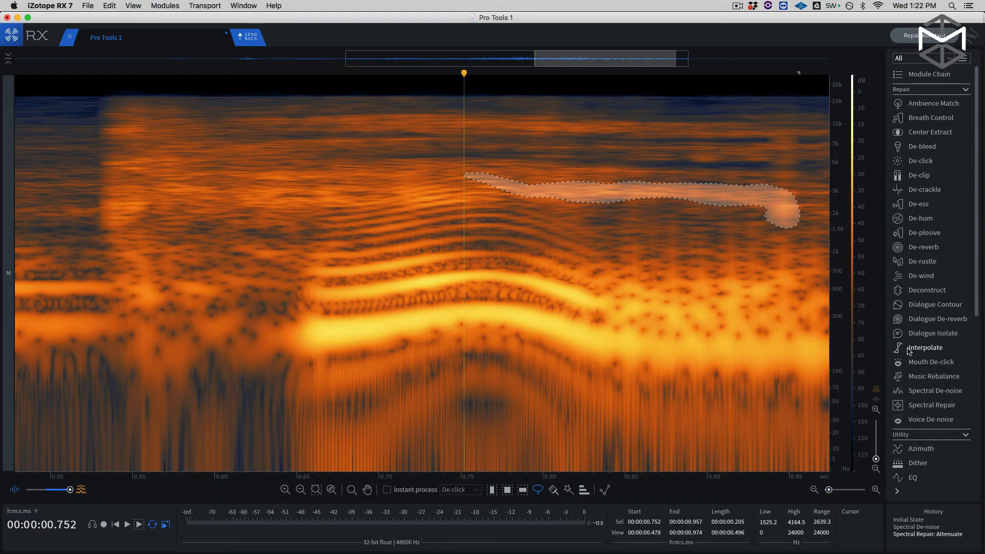
Configure Spectral Repair's Attenuate mode with 1024 bands, 105% surrounding region length and before/after weighting 0.9
click(946, 406)
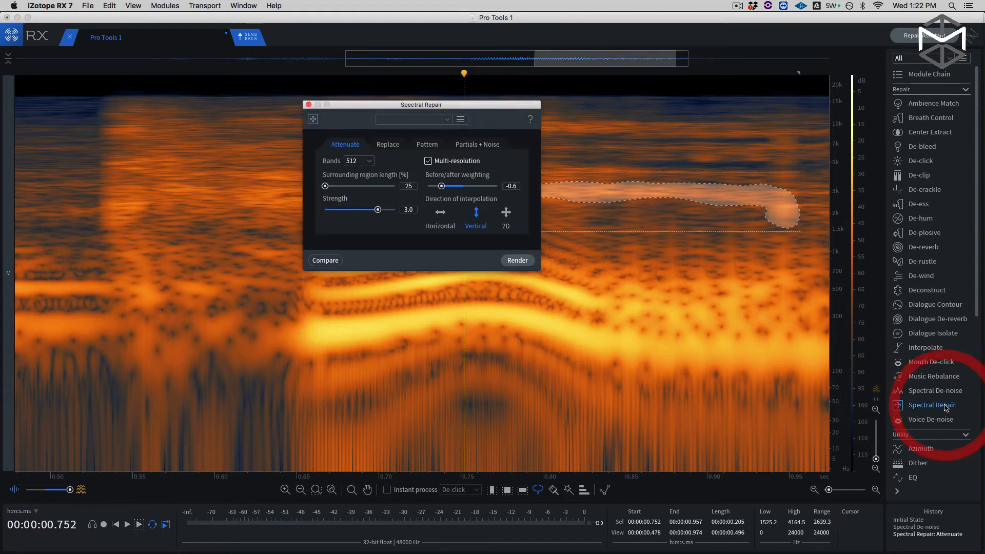
drag(367, 105, 246, 147)
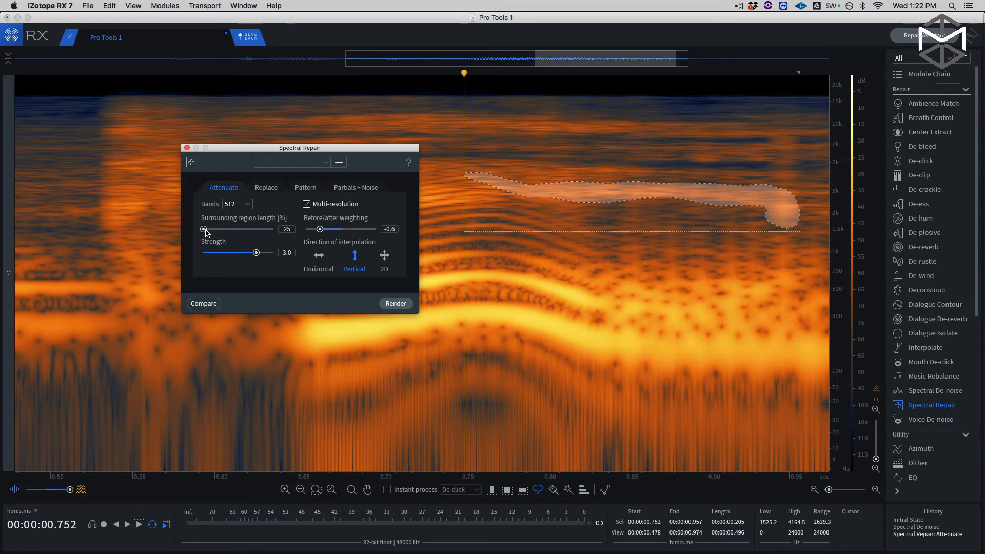
drag(206, 233, 219, 232)
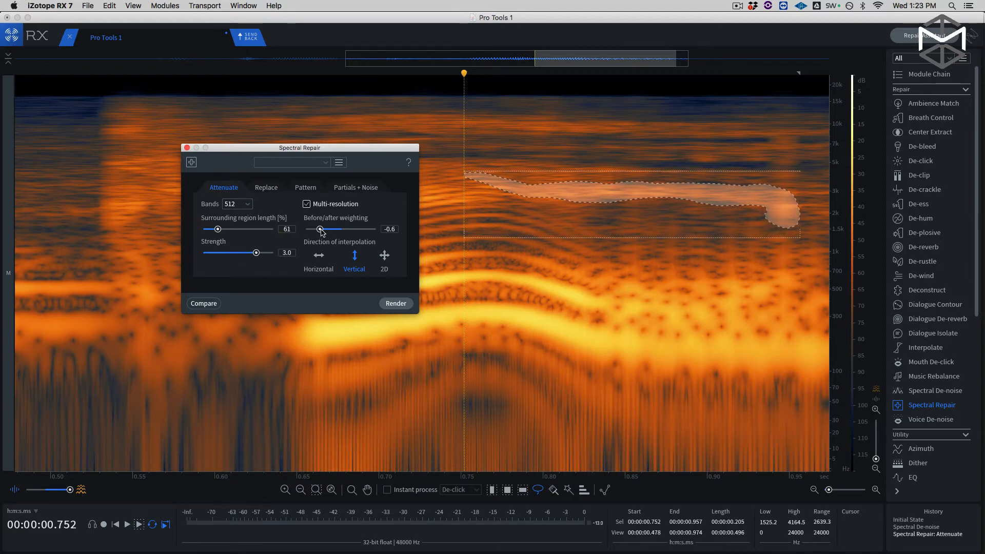
drag(322, 232, 359, 229)
click(239, 203)
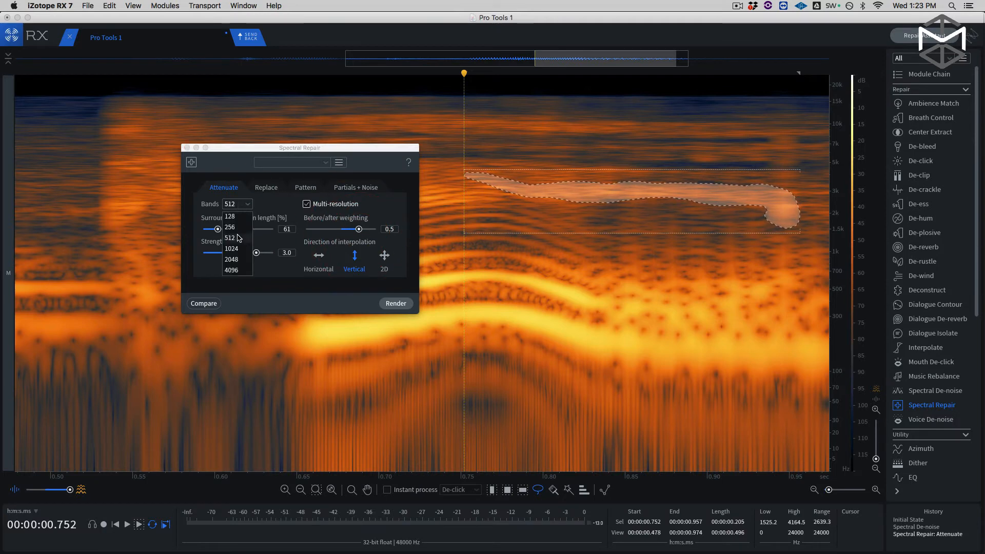
click(231, 248)
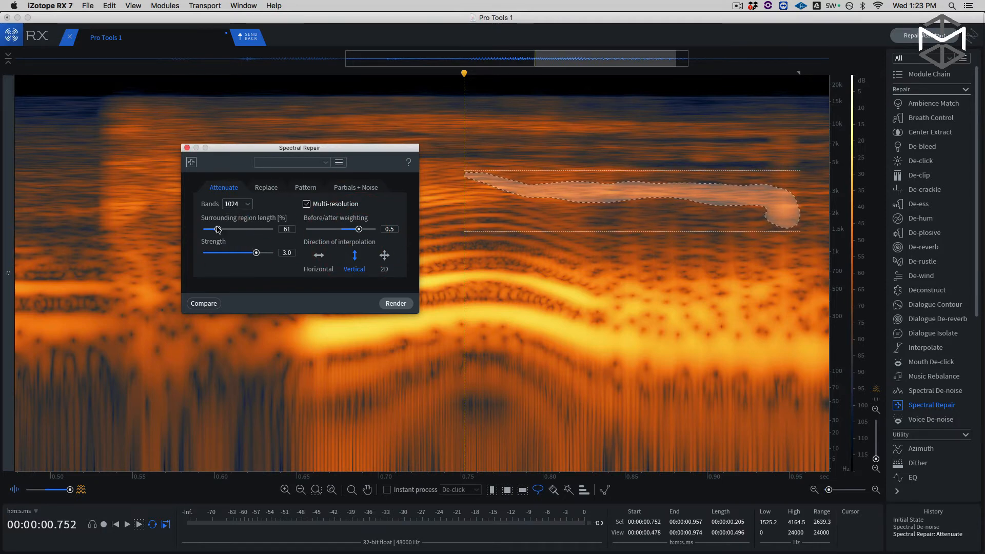
drag(218, 229, 235, 229)
mouse_move(358, 229)
mouse_down()
mouse_move(382, 230)
mouse_move(302, 234)
mouse_move(373, 229)
mouse_up()
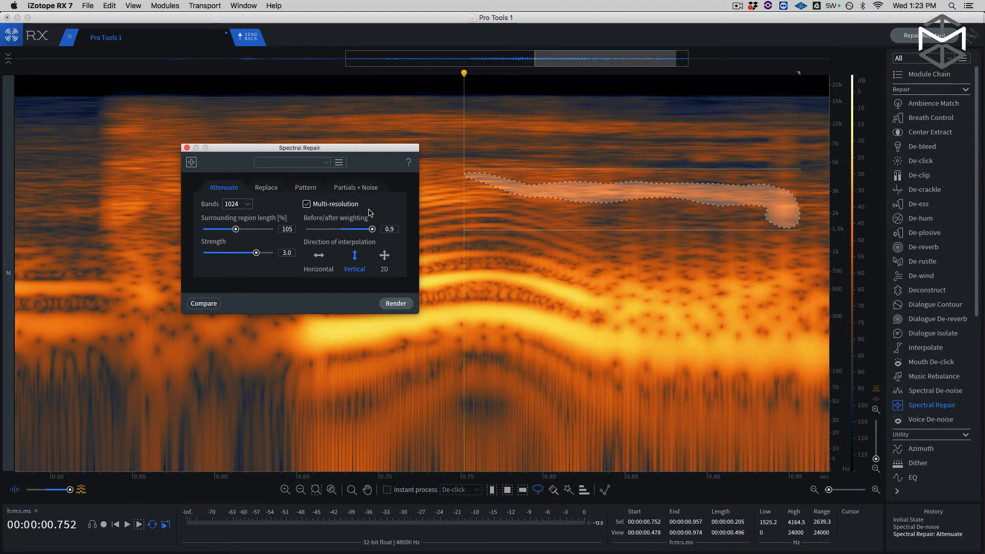
Try the Spectral Repair attenuation on the lassoed streak, listen to it, and undo the render
click(396, 303)
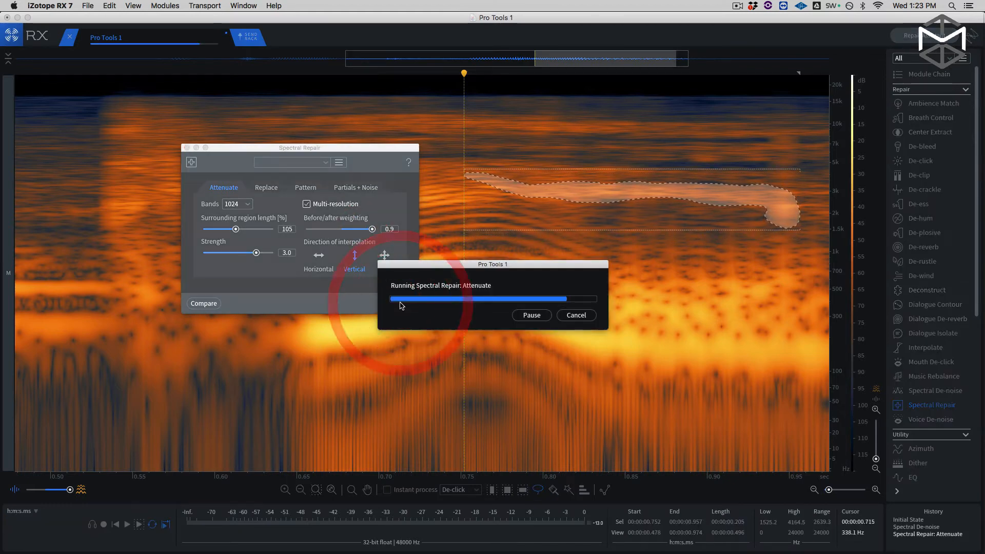
key(space)
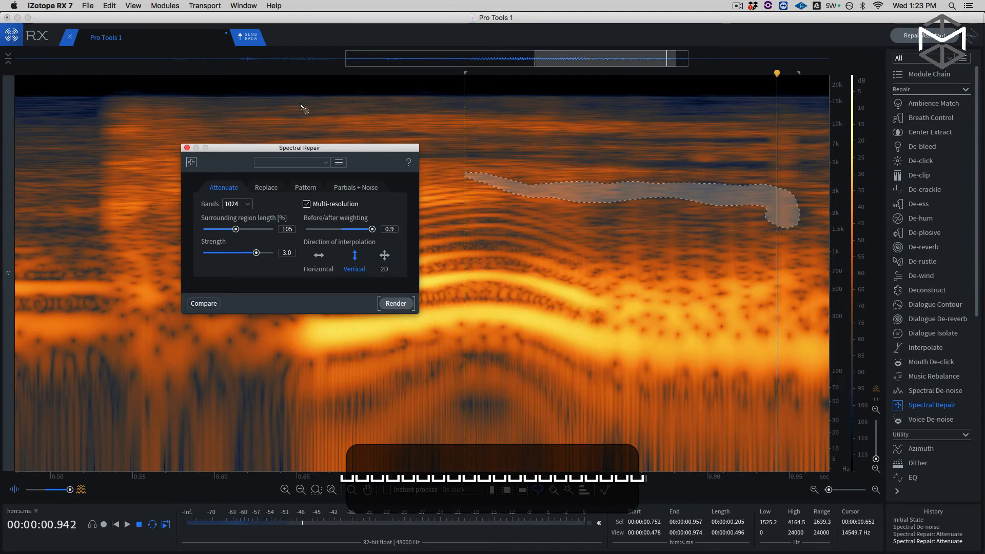
click(235, 89)
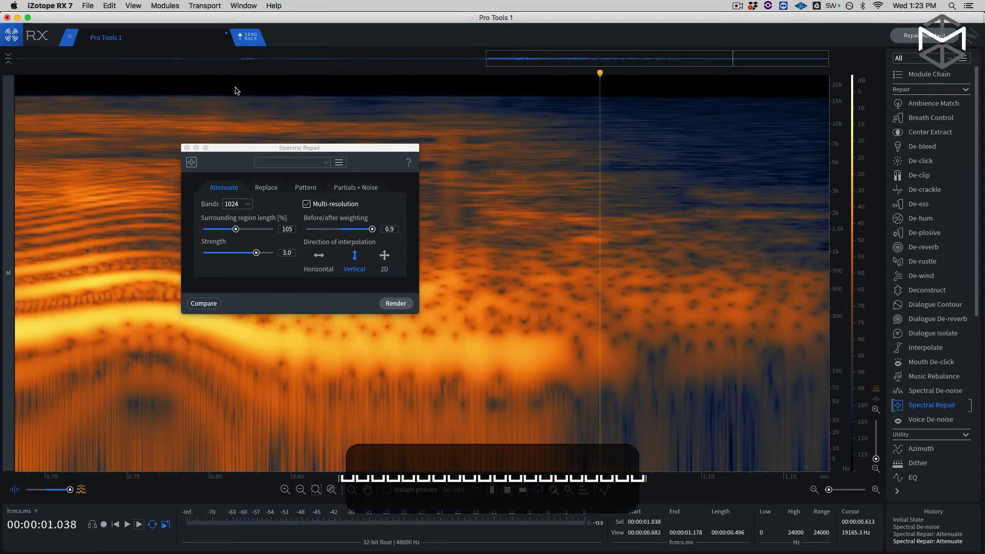
key(super+z)
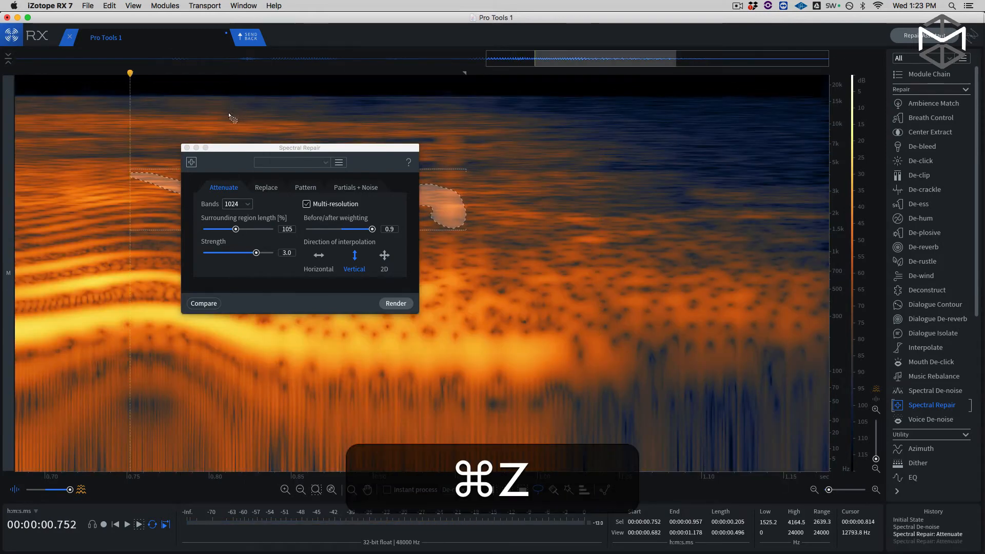
Close Spectral Repair, save the file and clear the lasso selection
click(185, 148)
scroll(95, 213, up, 1)
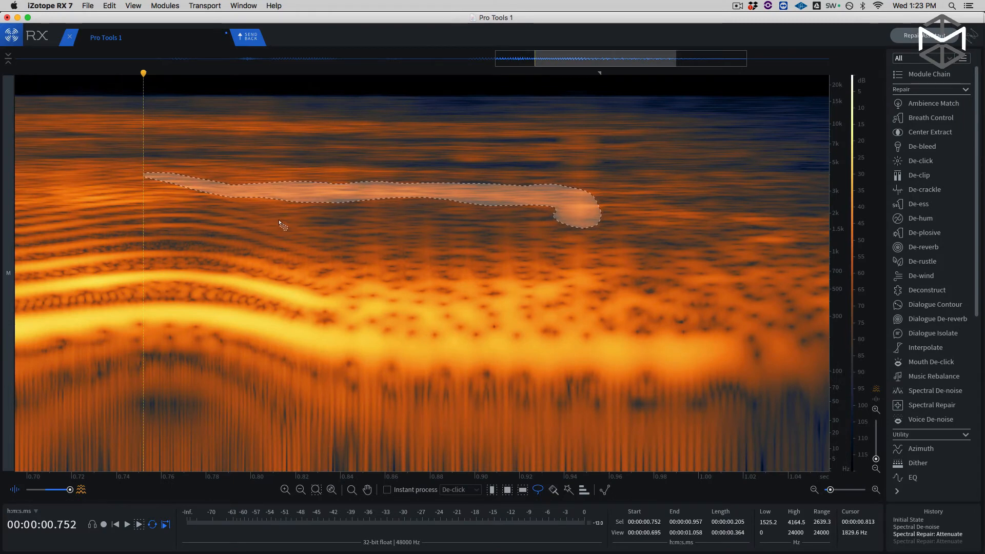
key(super+s)
key(super+d)
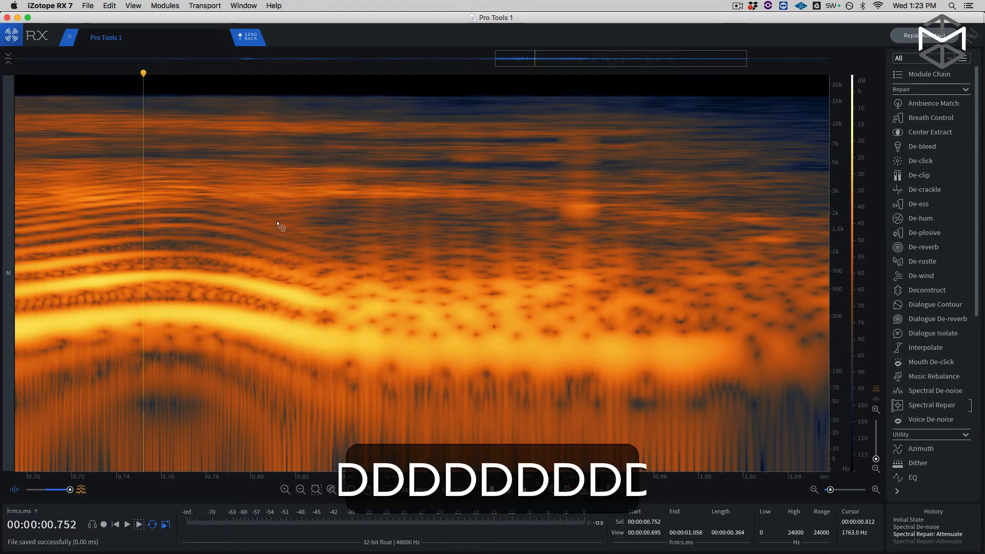
Lasso a tighter outline around the streak and bright spot, from about 0.798 to 0.958 s and about 1624 to 3673 Hz
mouse_move(311, 197)
mouse_down()
mouse_move(251, 198)
mouse_move(259, 192)
mouse_up()
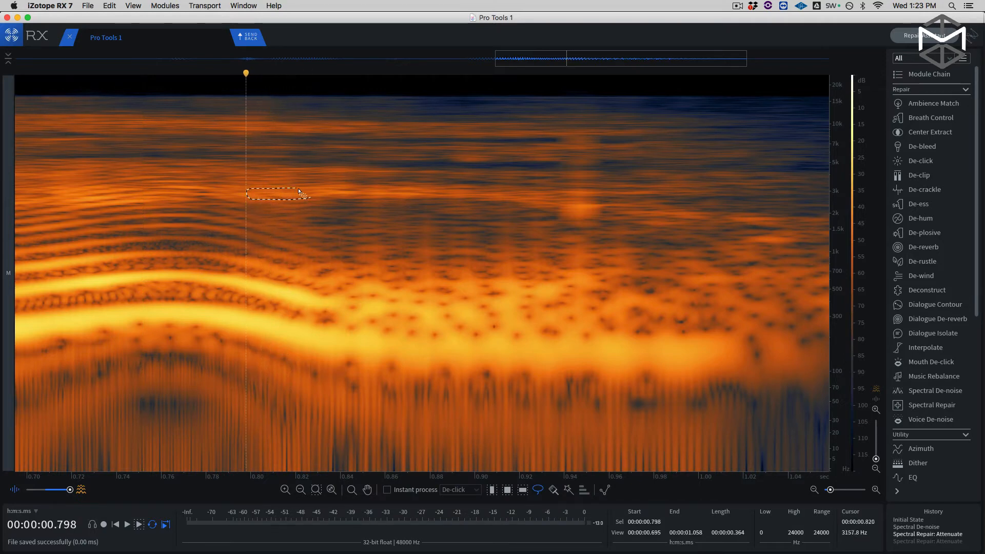
drag(322, 189, 576, 188)
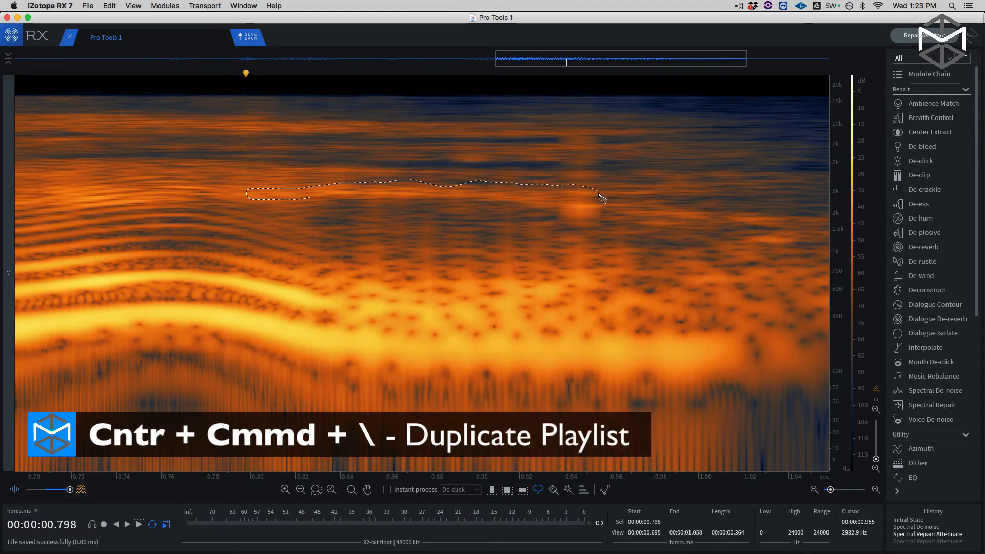
mouse_move(577, 231)
mouse_down()
mouse_move(533, 205)
mouse_move(445, 203)
mouse_up()
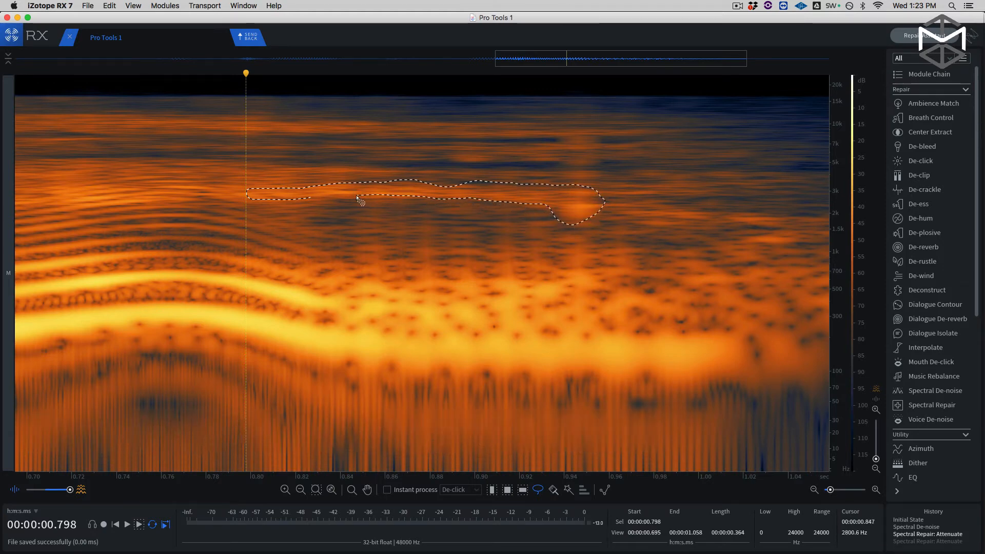
mouse_move(357, 197)
mouse_down()
mouse_move(312, 196)
mouse_move(345, 194)
mouse_up()
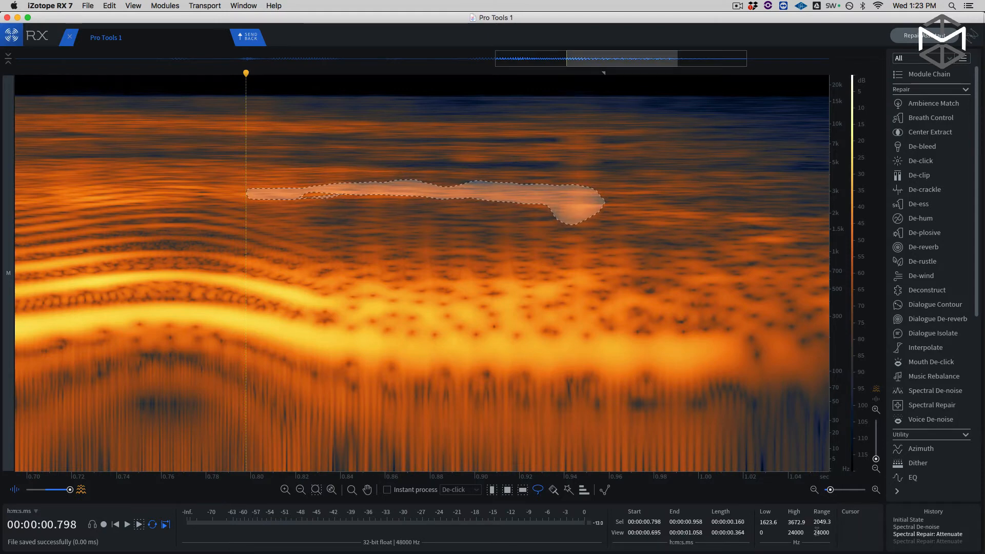
Render Spectral Repair's attenuation on the lassoed streak with the current settings and play the result from 0.715 s
click(931, 405)
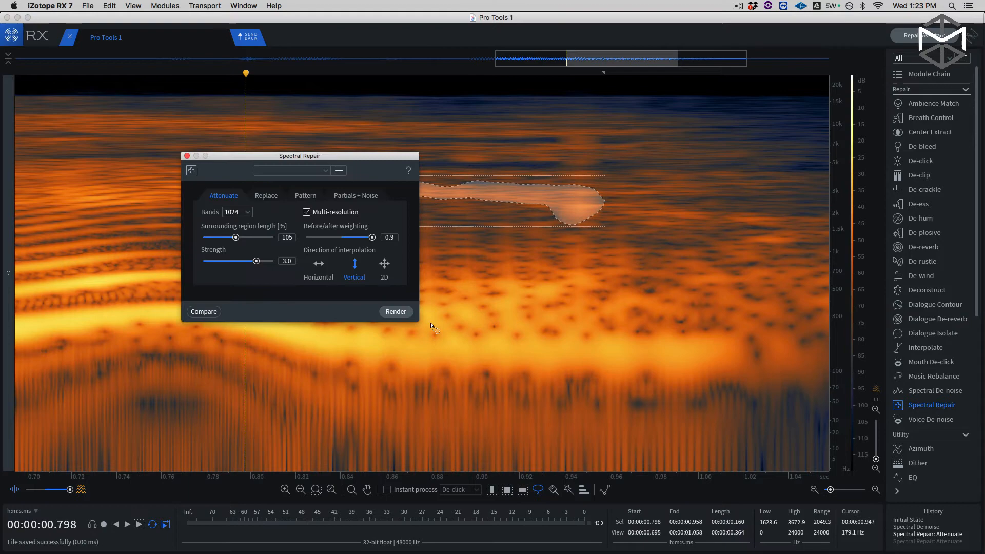
click(396, 312)
click(61, 82)
key(space)
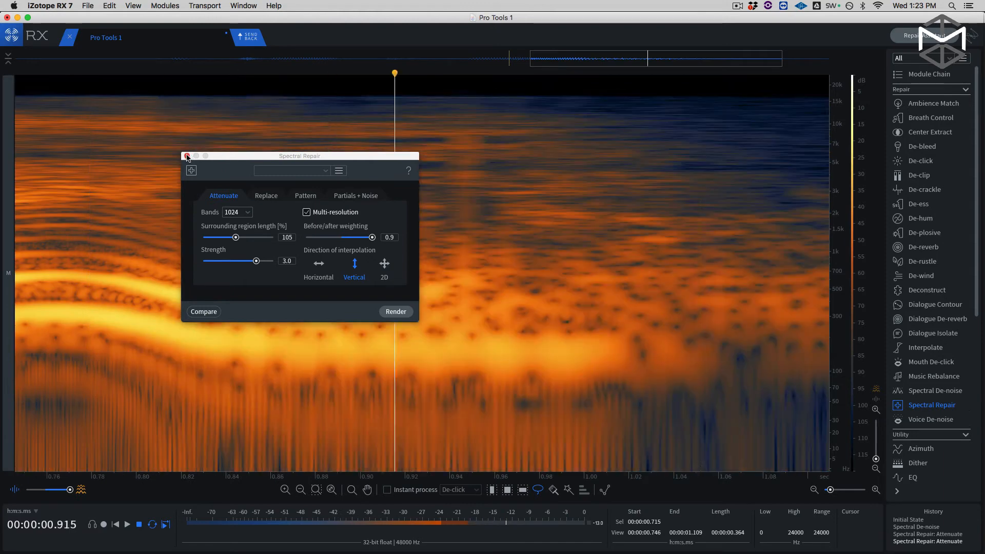
Close Spectral Repair and finish playing back the repaired clip
key(space)
click(187, 156)
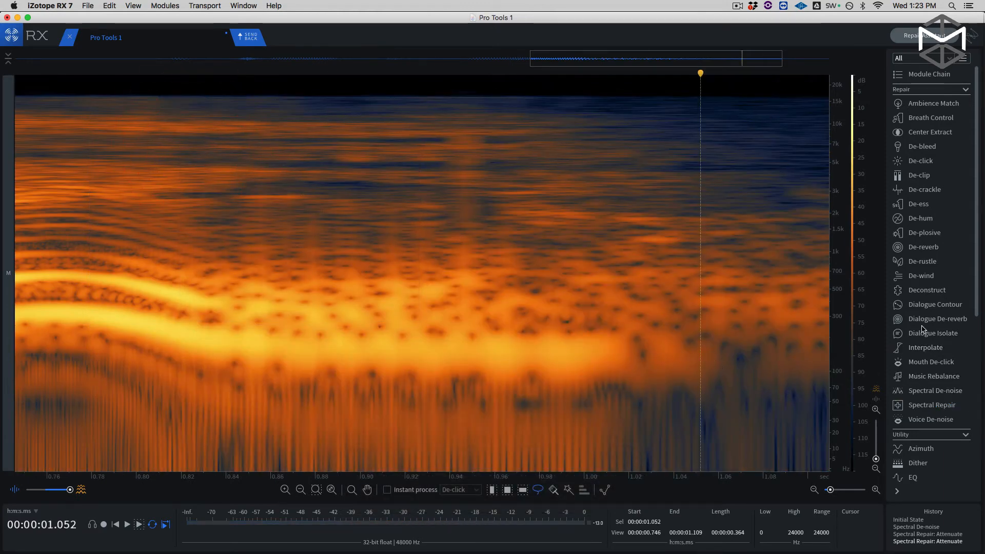
key(space)
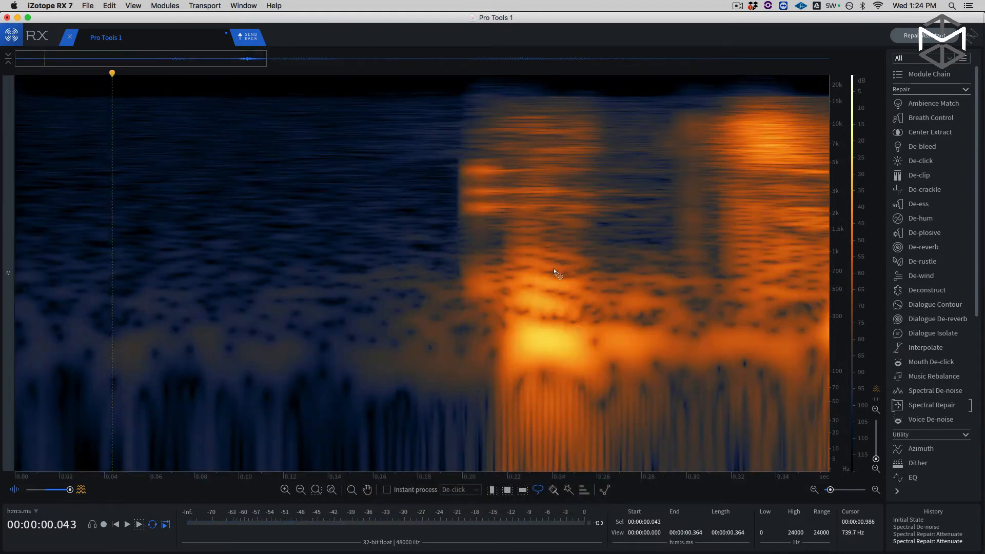
Load the Gentle Reduction preset in Dialogue De-reverb and preview it on the clip
click(946, 323)
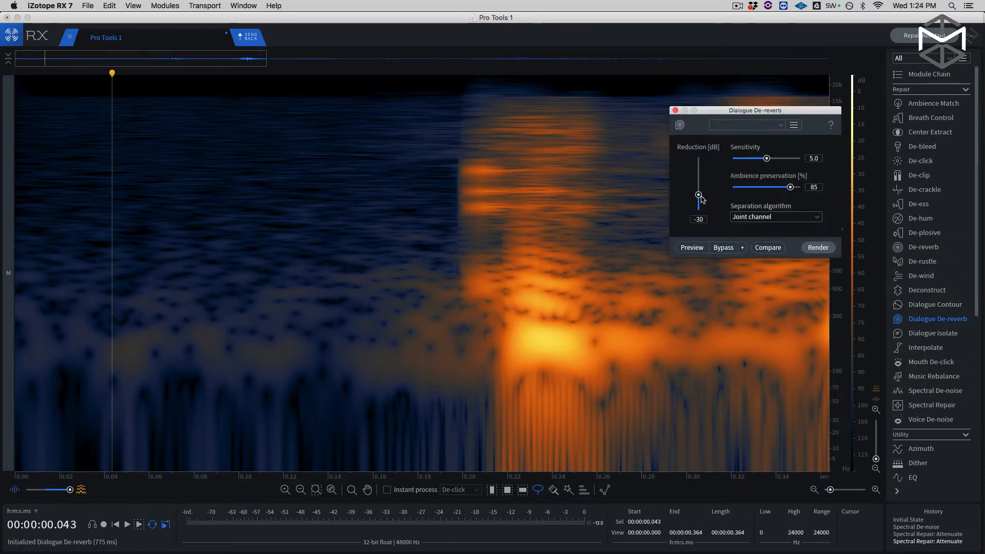
click(741, 132)
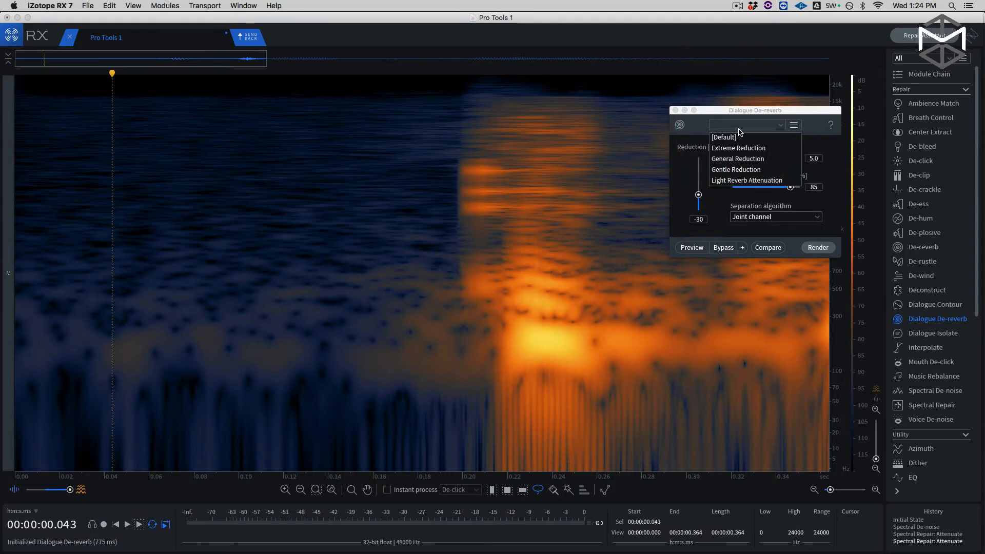
click(767, 169)
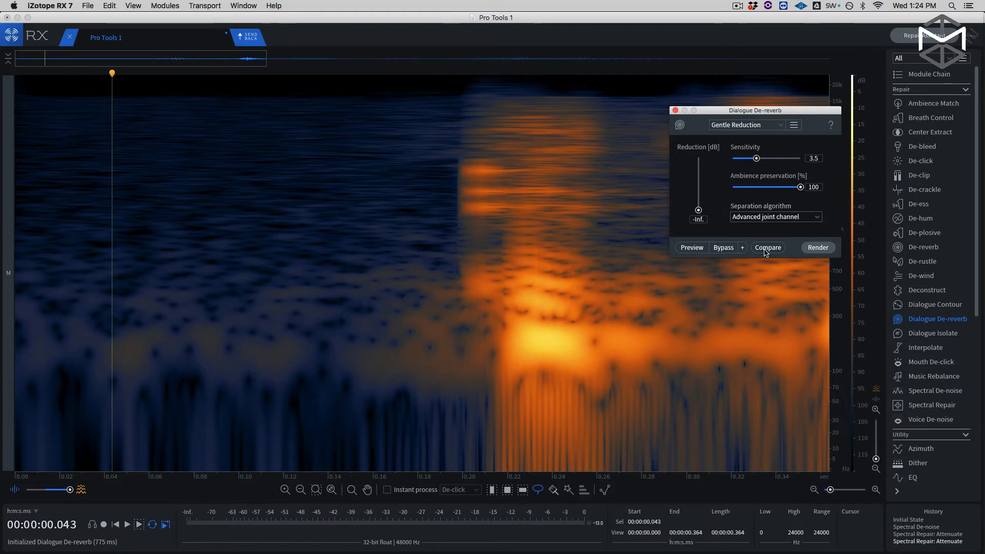
click(695, 247)
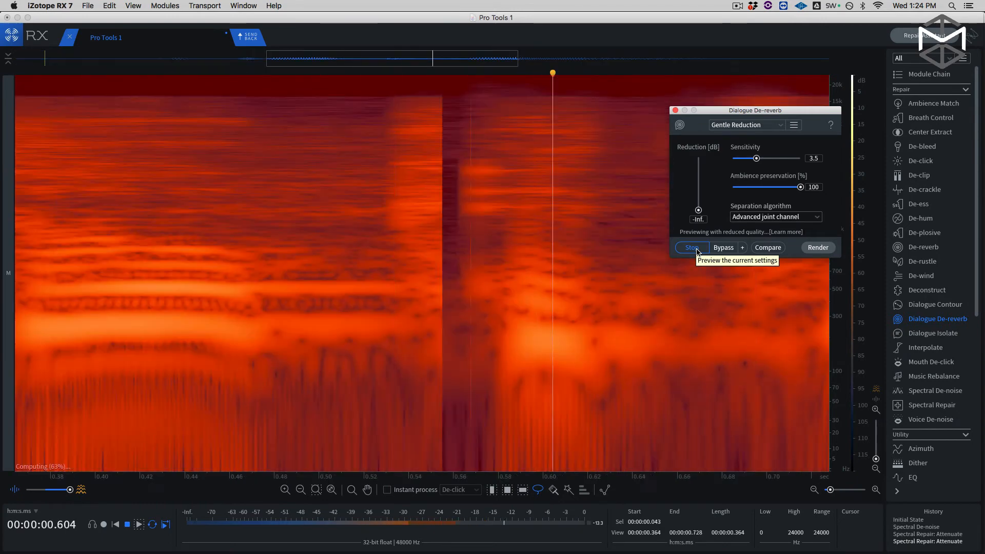
click(696, 249)
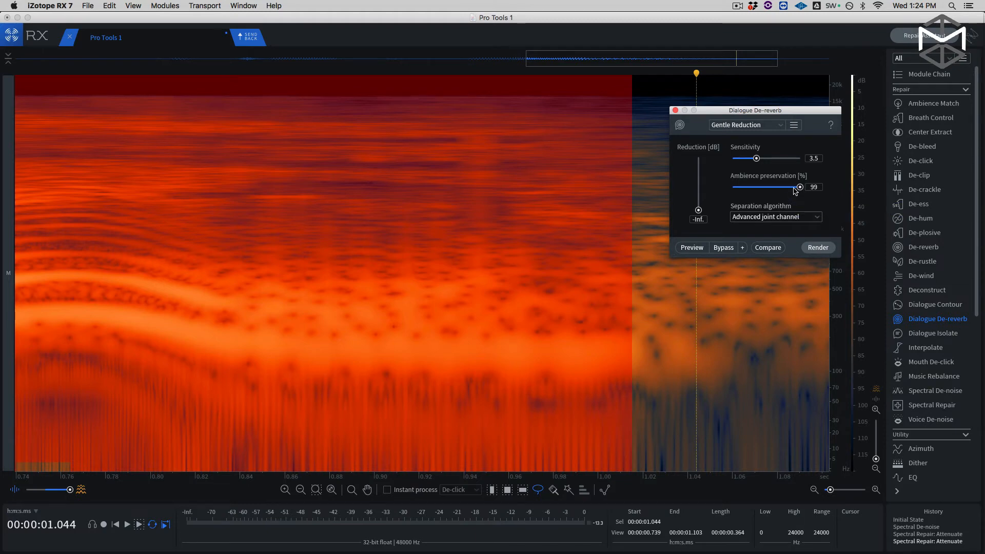
Set the de-reverb's ambience preservation to 57 % and compare the original audio with these settings
drag(799, 188, 771, 187)
click(768, 248)
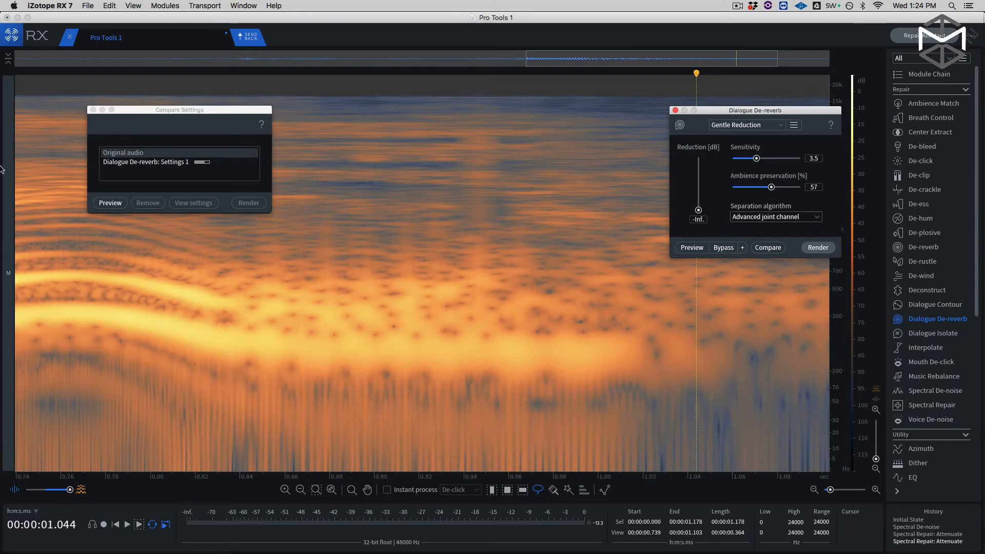
click(107, 203)
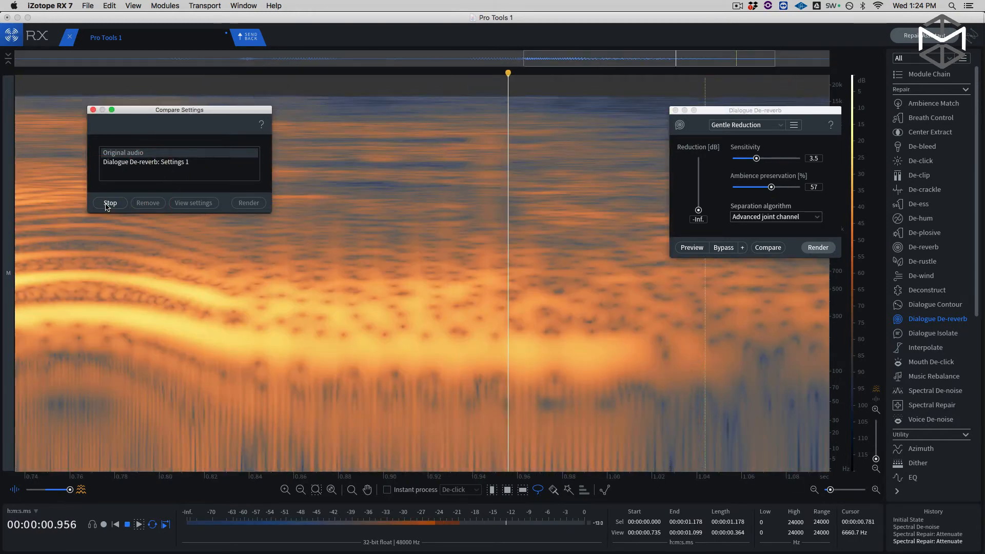
click(120, 163)
click(111, 204)
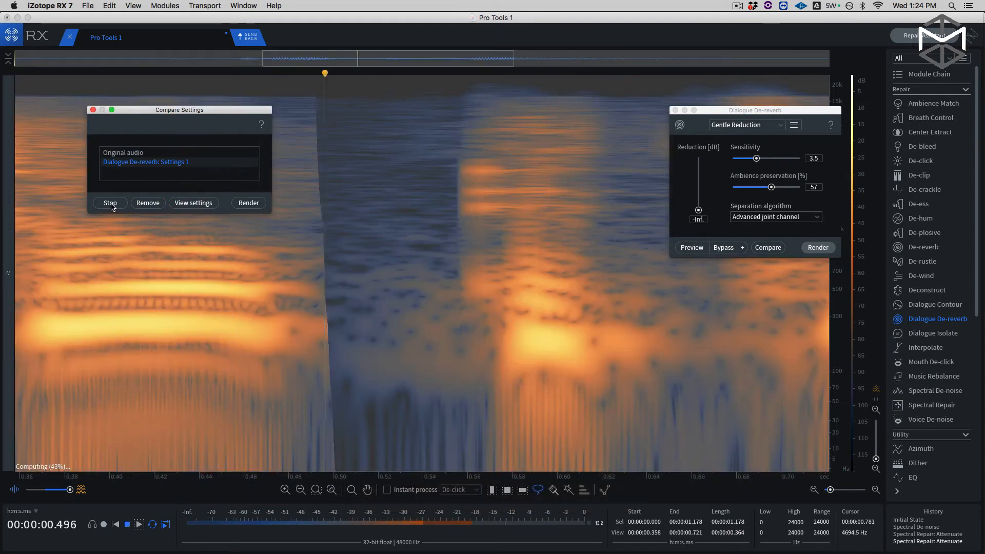
click(111, 204)
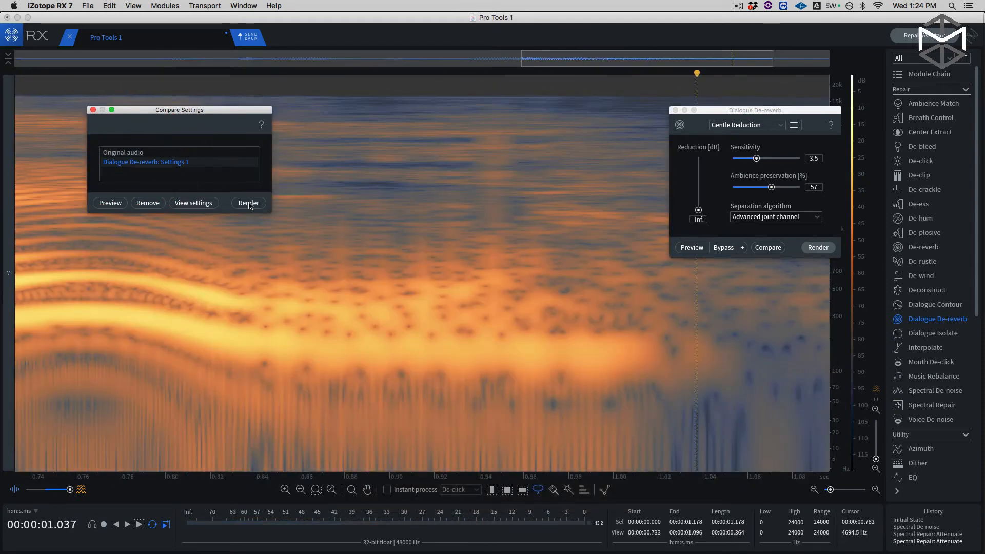
Render the compared Dialogue De-reverb settings, send the clip back to Pro Tools and commit it with RX Connect
click(249, 203)
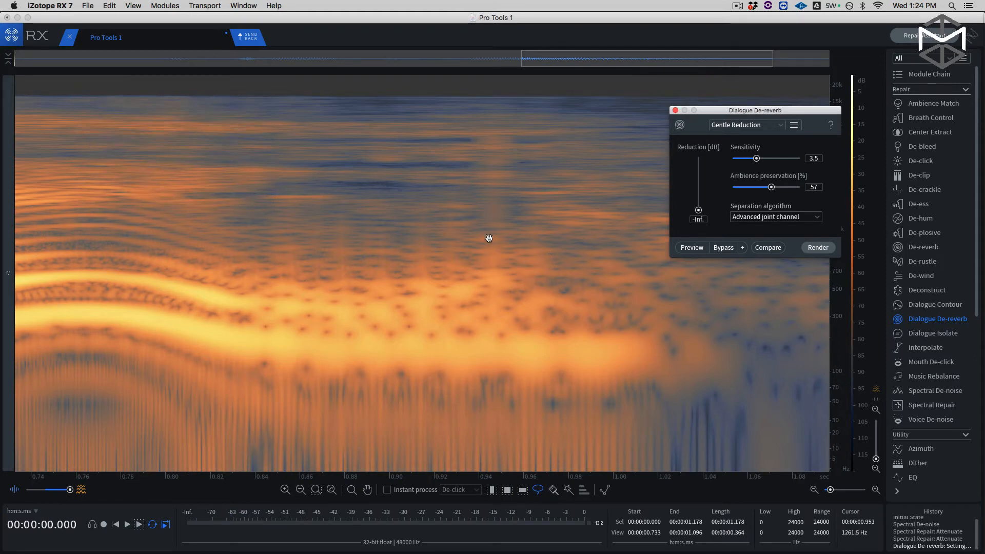
scroll(527, 197, down, 6)
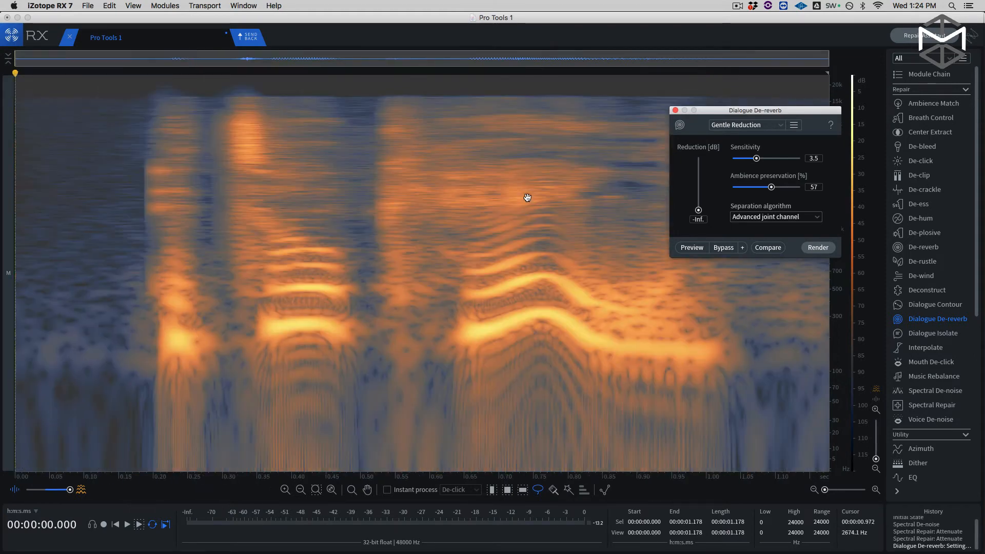
click(249, 38)
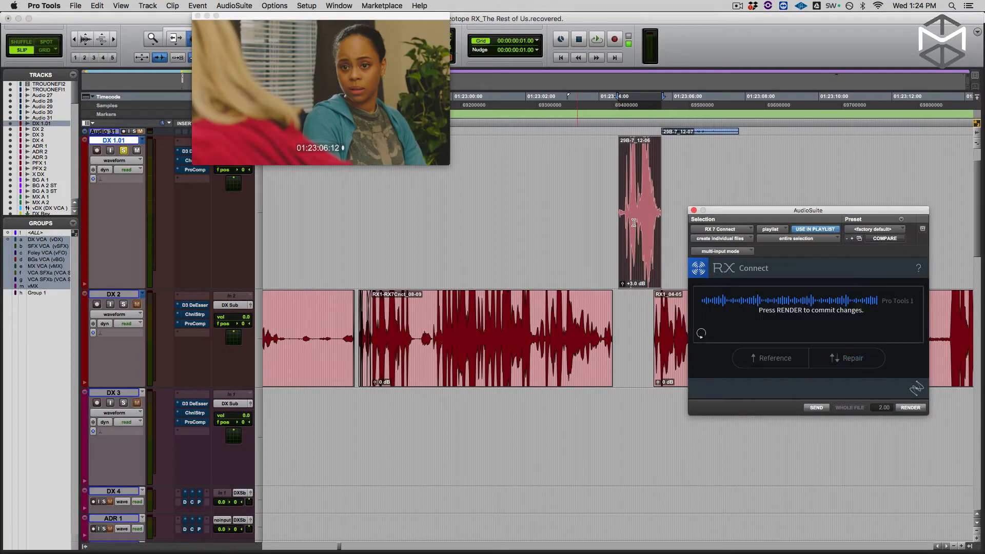
click(910, 407)
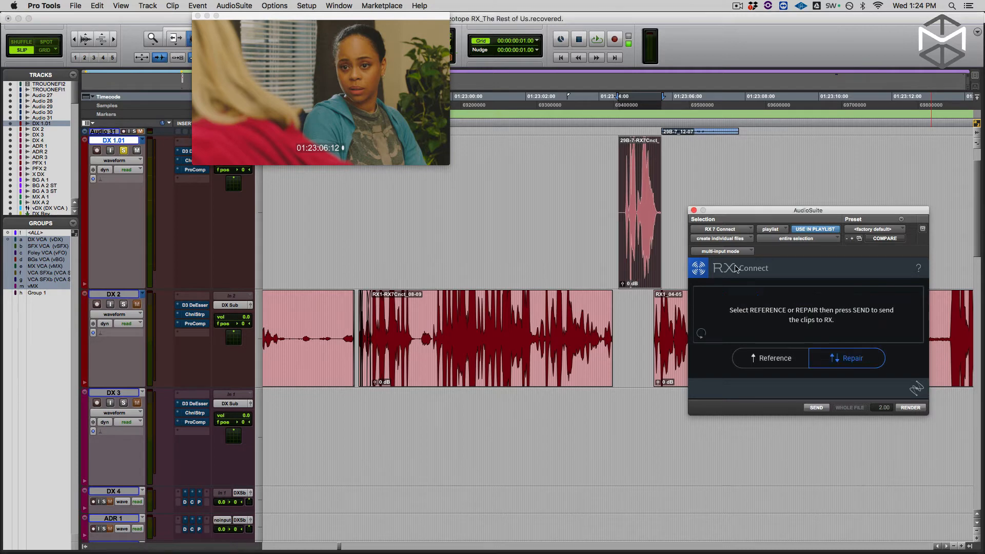
Play the repaired clip on DX 1.01 in Pro Tools and close RX Connect
key(space)
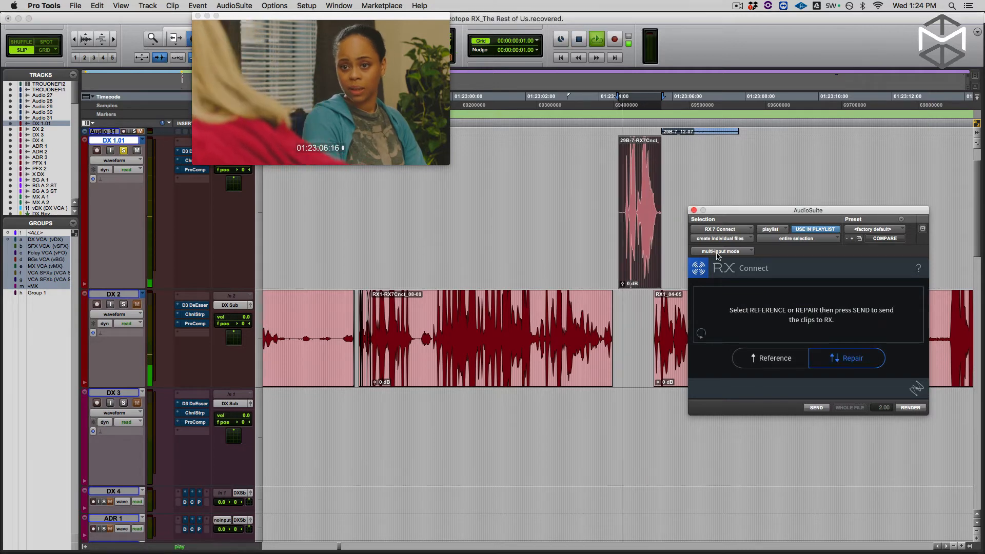
key(space)
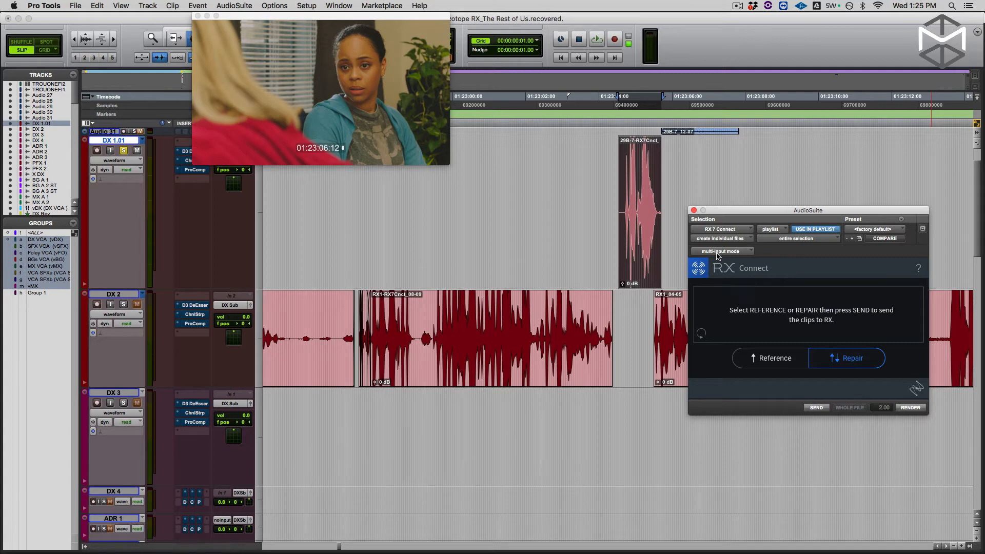
click(694, 210)
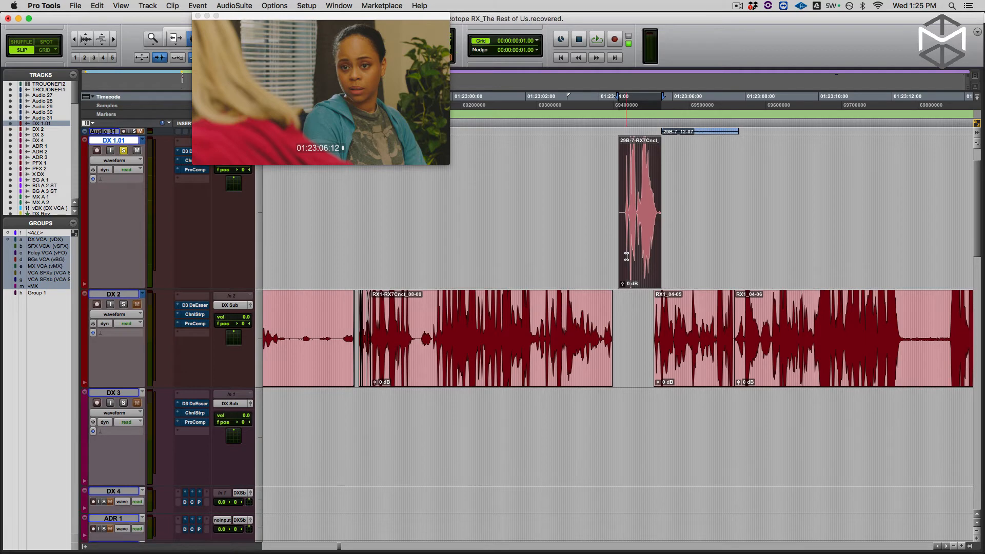
Select across DX 1.01 and DX 2 from the start of clip RX1-RX7Cnct_08-09 into the repaired 29B-7 clip, with both tracks soloed
key(super+bracketleft)
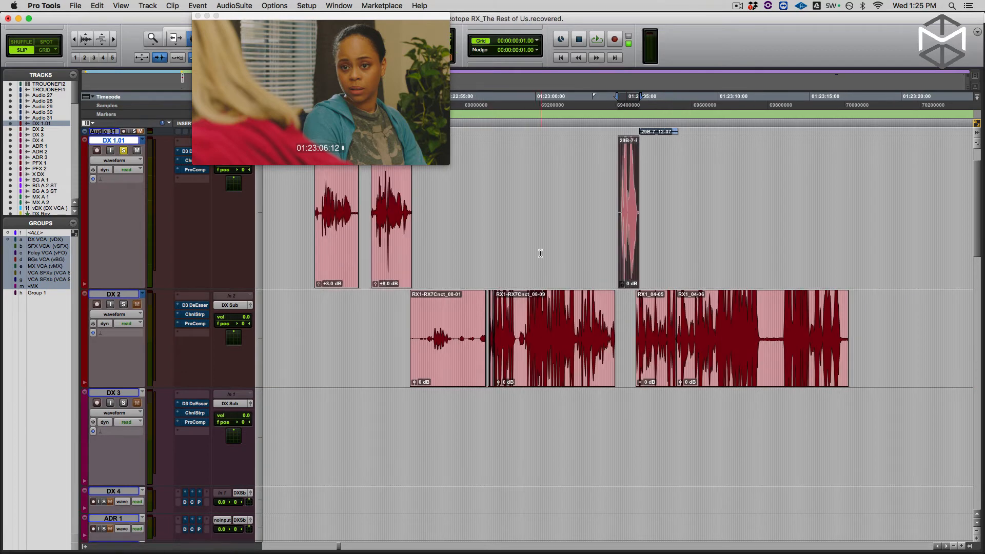
double_click(499, 295)
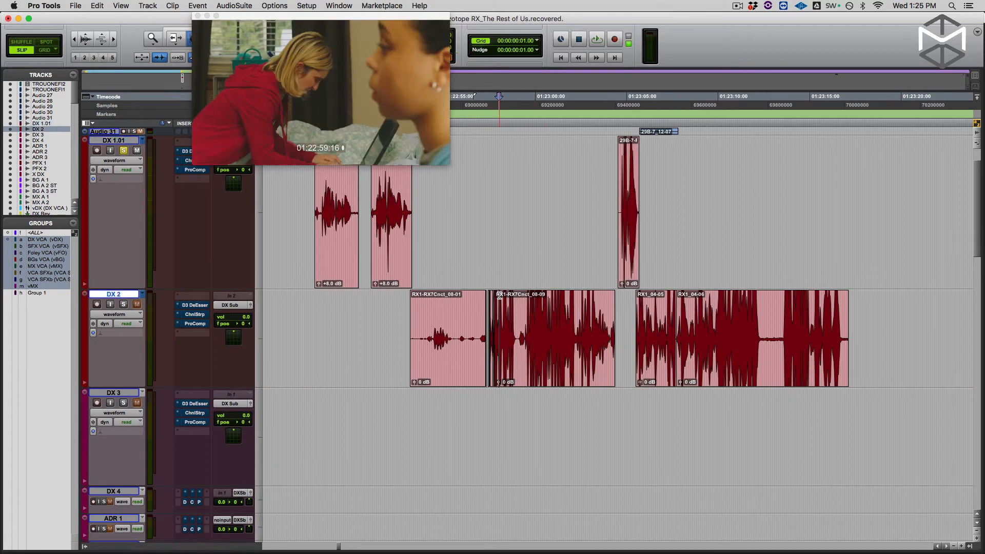
shift+double_click(625, 304)
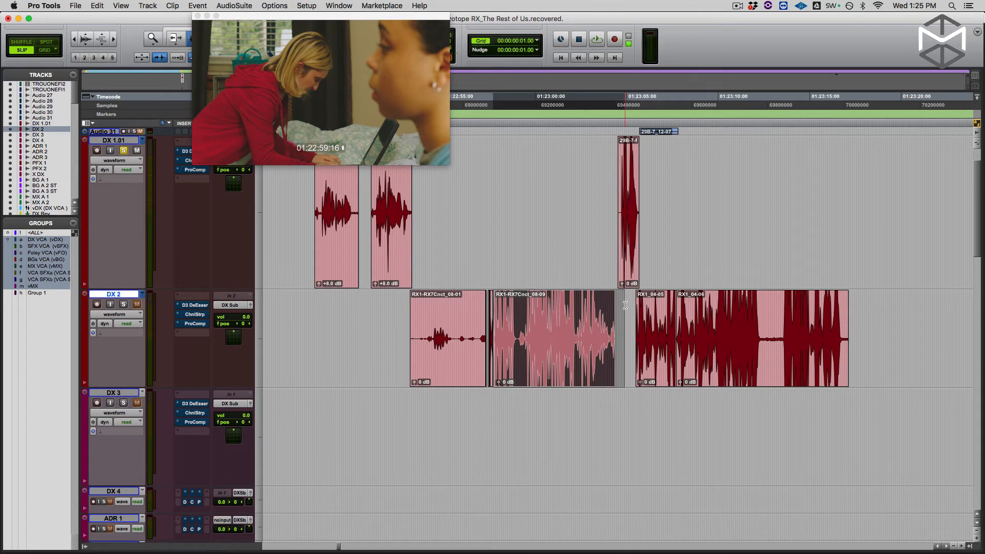
shift+click(508, 273)
key(shift+s)
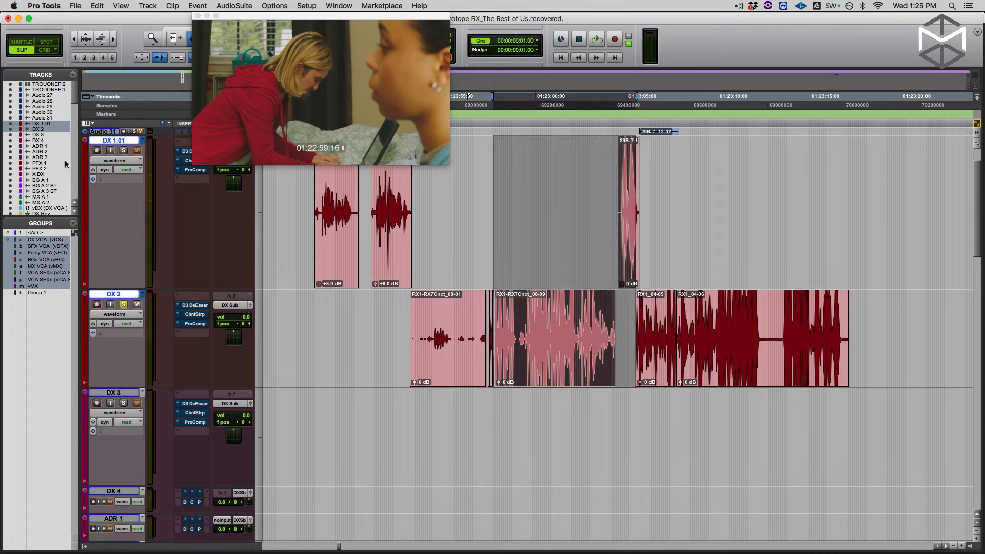
click(126, 151)
Play the selected stretch of DX 1.01 and DX 2 to hear the transition into the repaired clip
key(space)
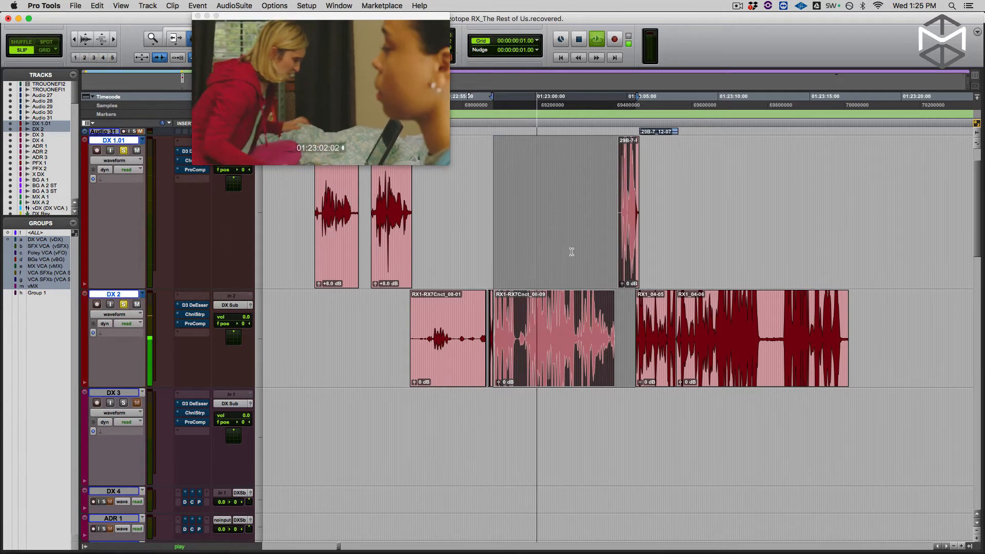
key(t)
key(t)
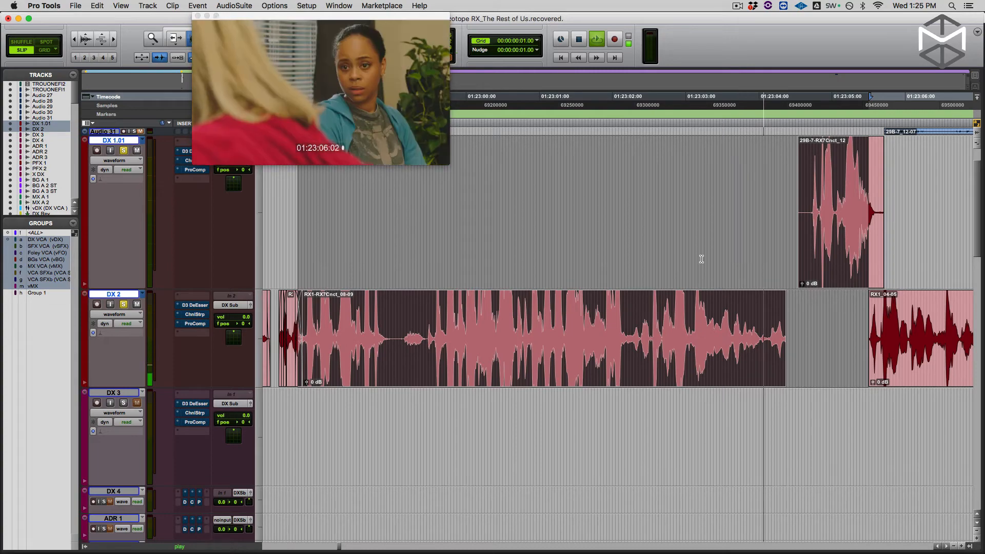
key(space)
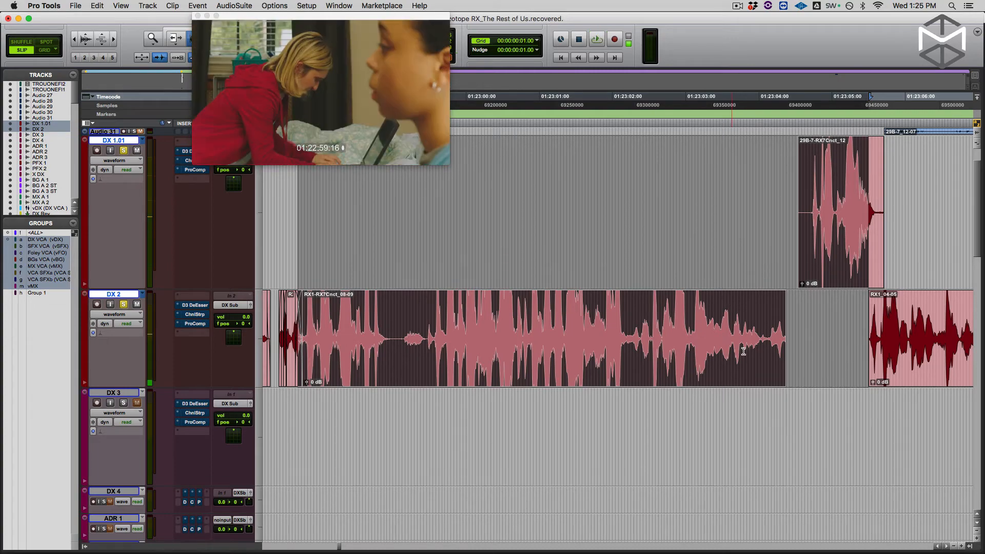
Clear the range selection and open the RX 7 Ambience Match AudioSuite plug-in
click(760, 378)
key(r)
key(r)
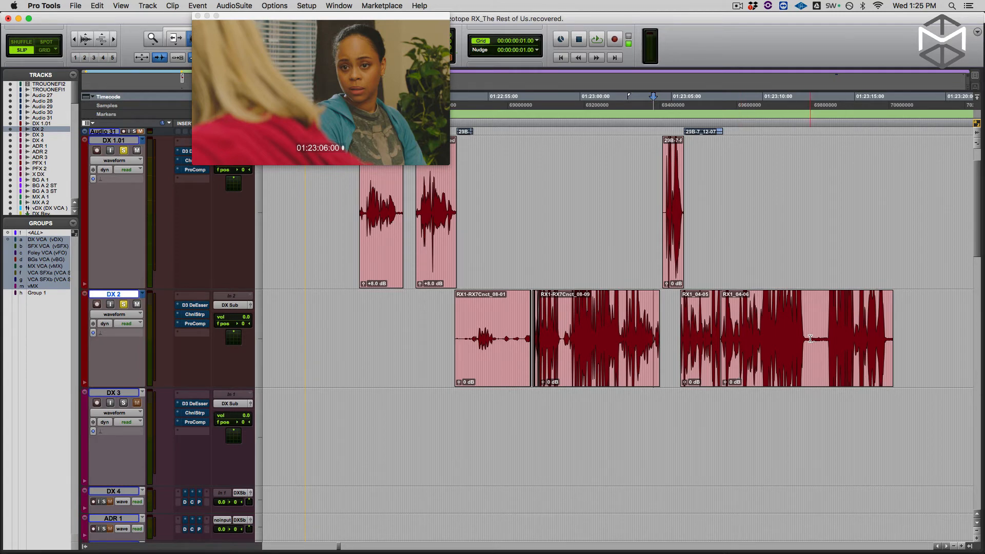
click(241, 7)
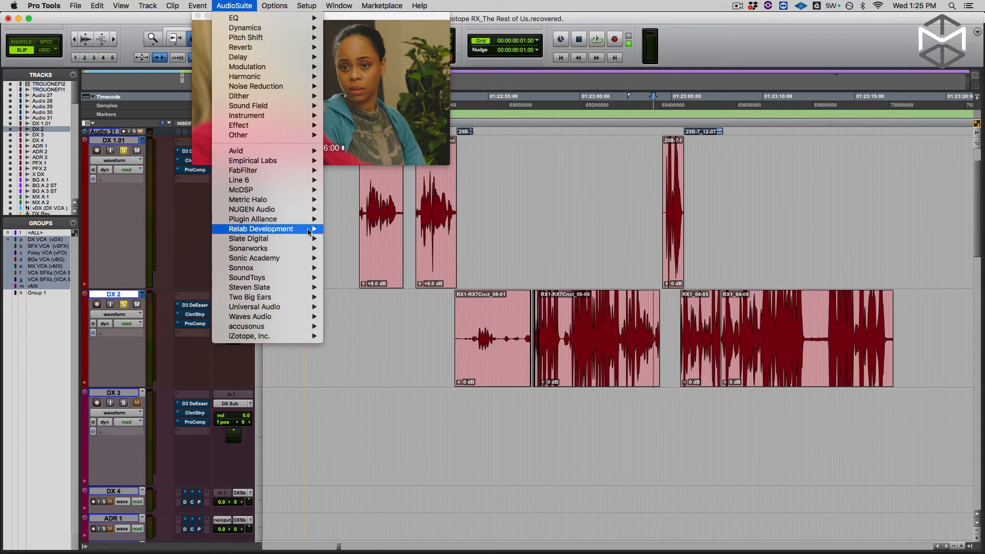
mouse_move(313, 336)
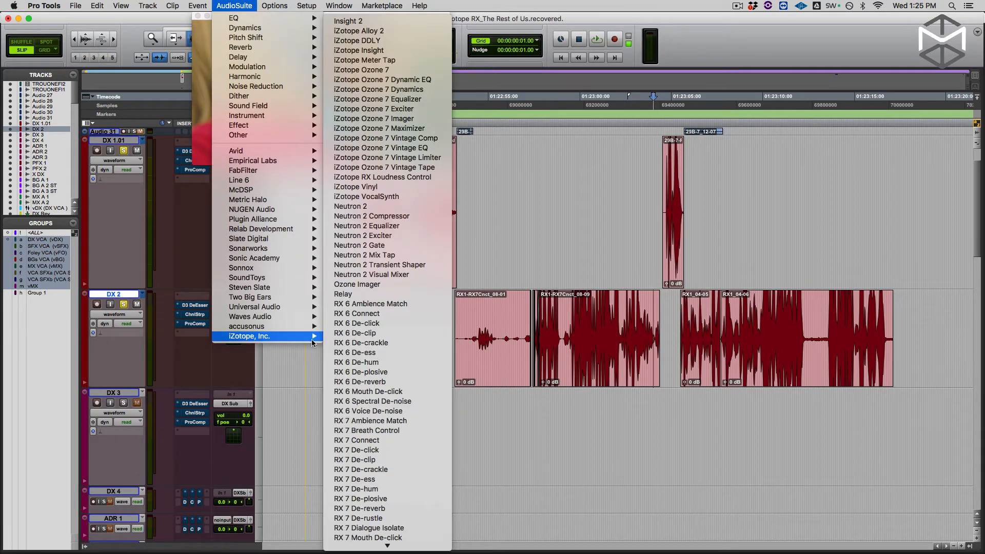
click(405, 422)
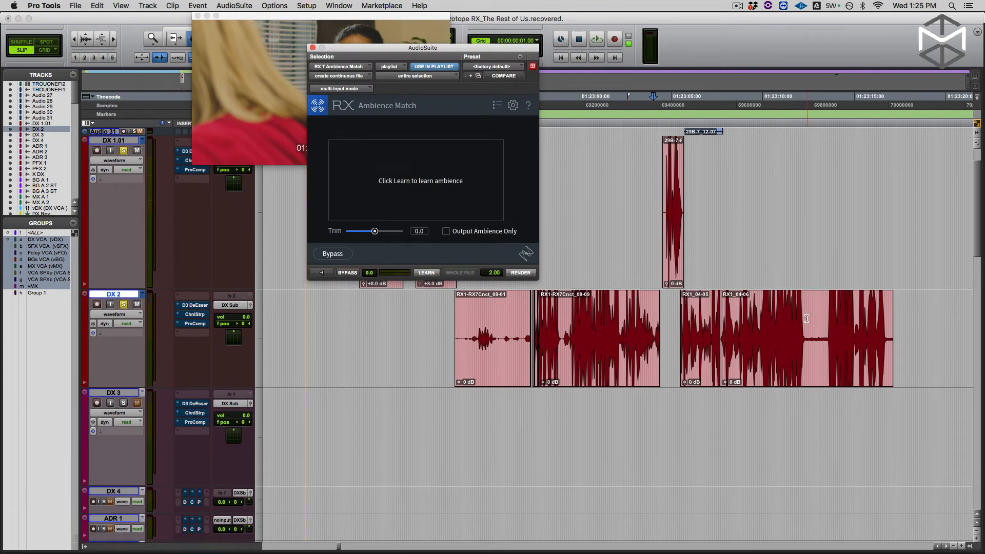
Select the quiet gap in clip RX1_04-06 on DX 2, listen to it and learn its ambience in Ambience Match
click(809, 319)
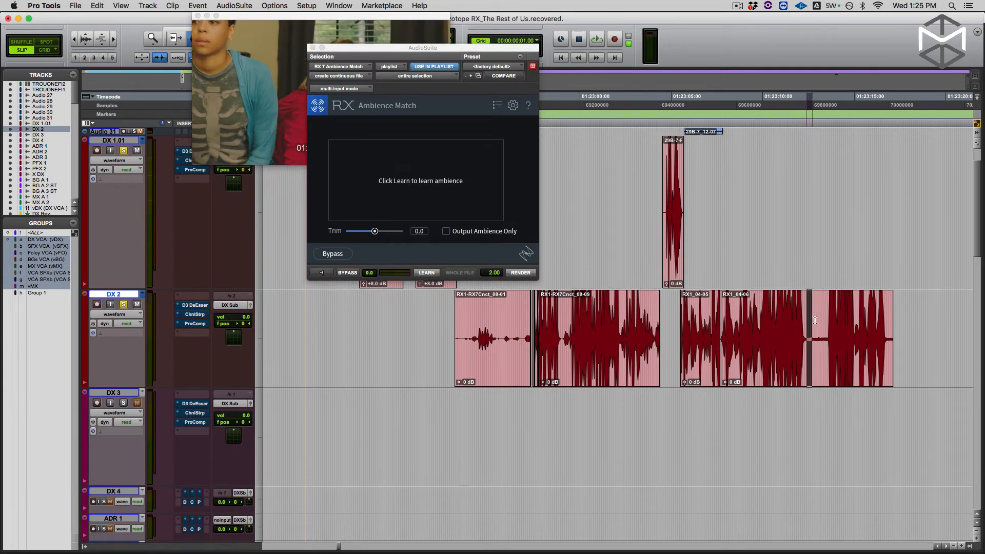
drag(815, 320, 824, 320)
key(t)
key(t)
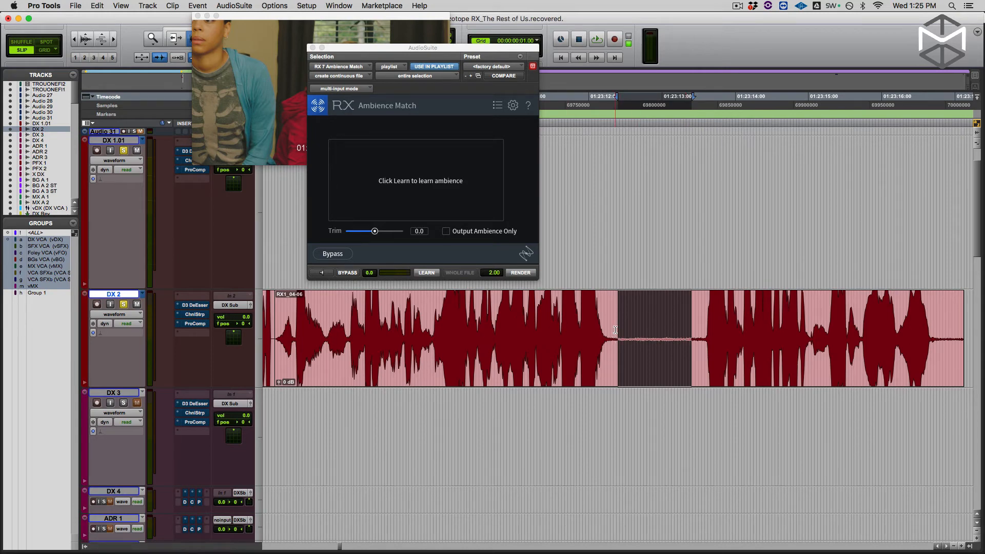
drag(615, 336, 696, 334)
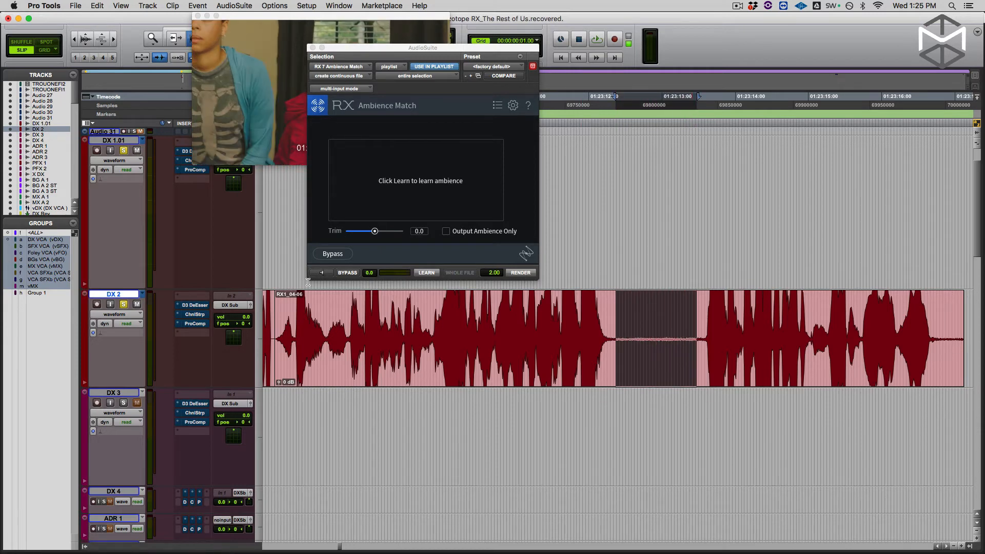
key(space)
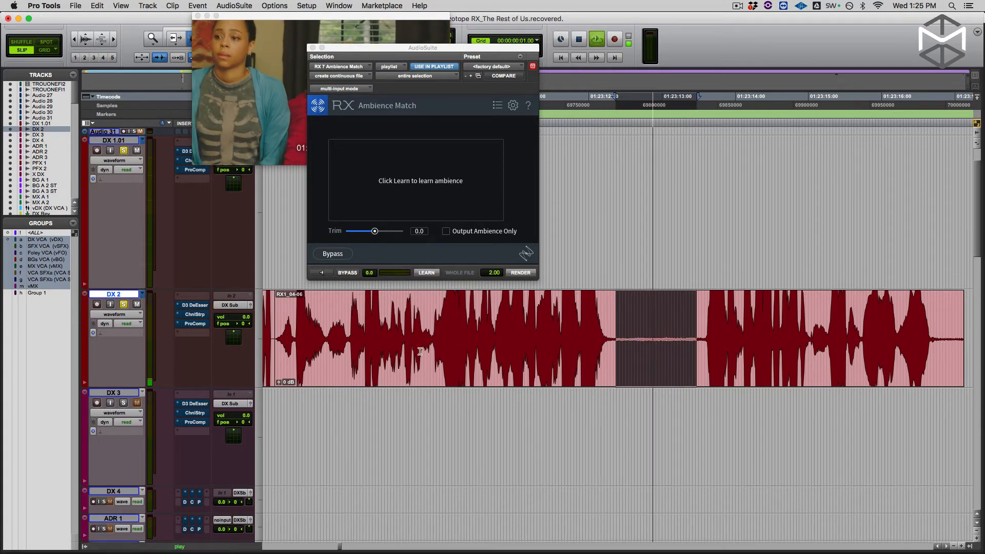
click(426, 273)
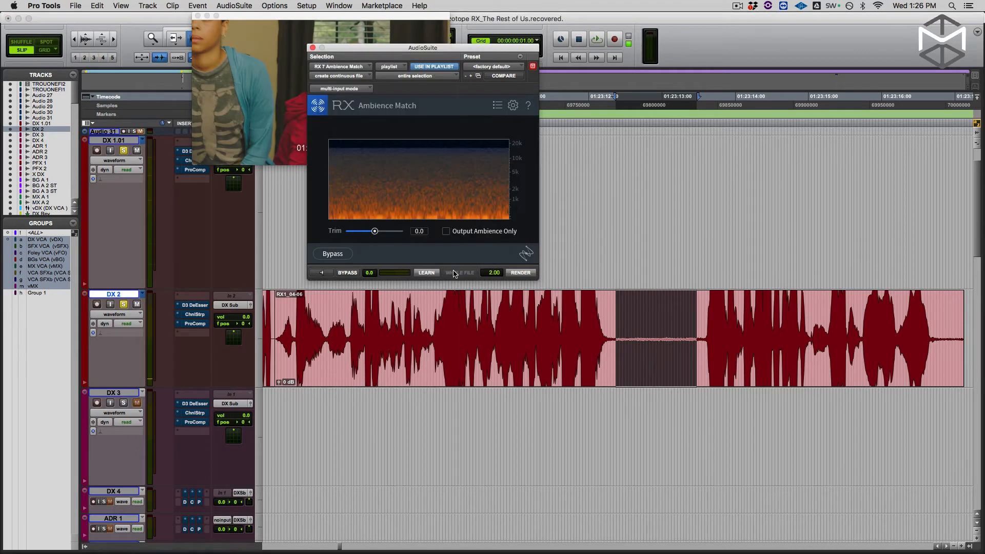
Enable Output Ambience Only and set the Ambience Match trim to 5.9
click(446, 232)
drag(373, 232, 405, 234)
key(r)
key(r)
key(r)
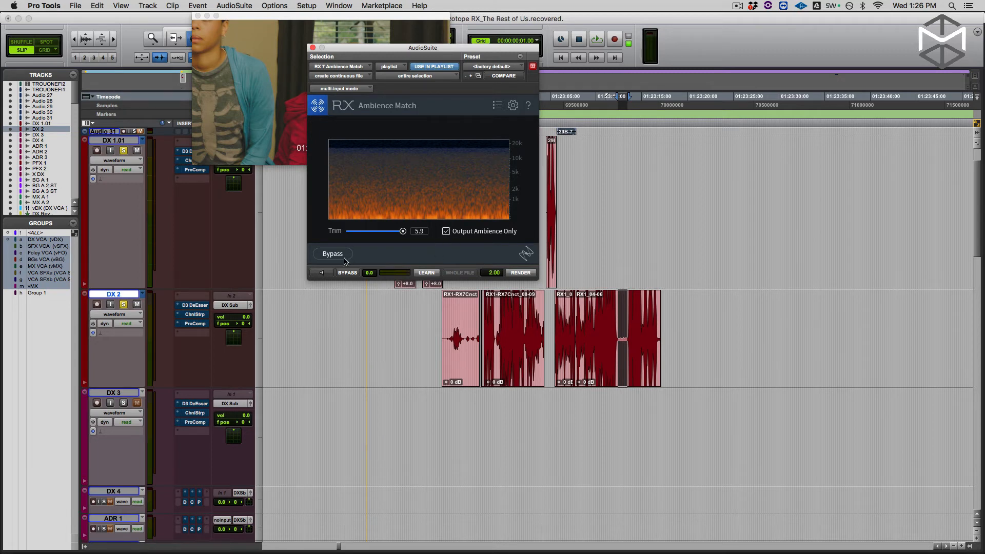
Preview the matched ambience and move the Ambience Match window clear of the scene's clips
click(323, 273)
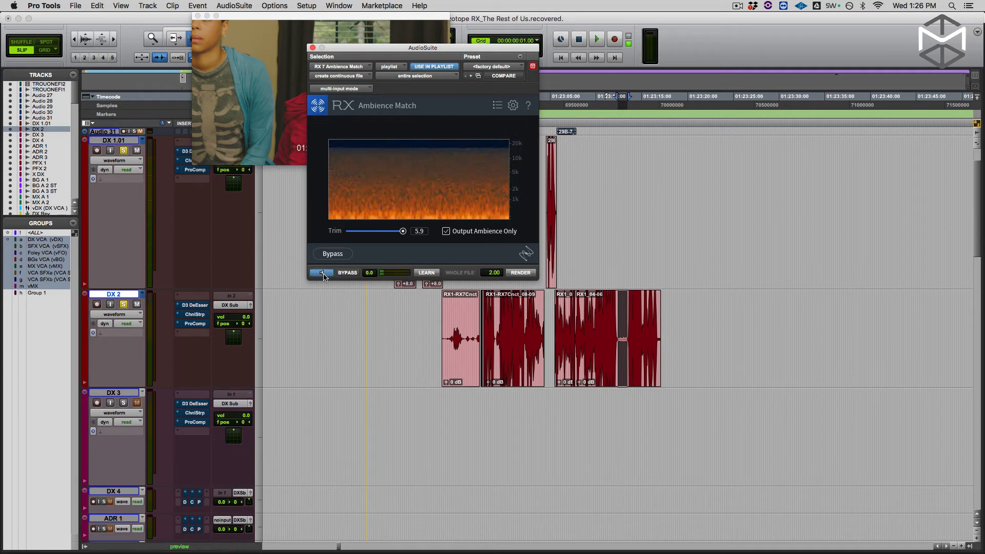
click(322, 273)
scroll(413, 431, down, 8)
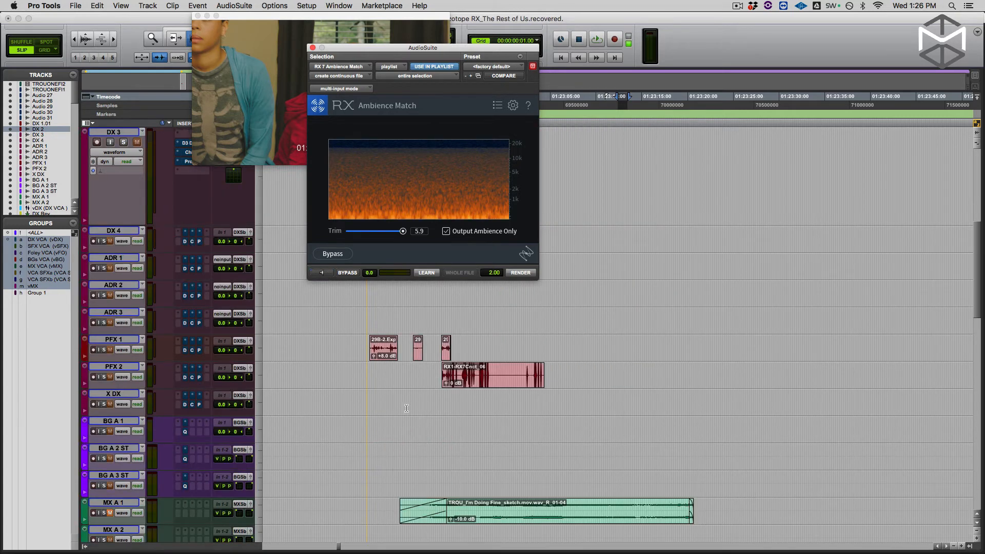
click(365, 403)
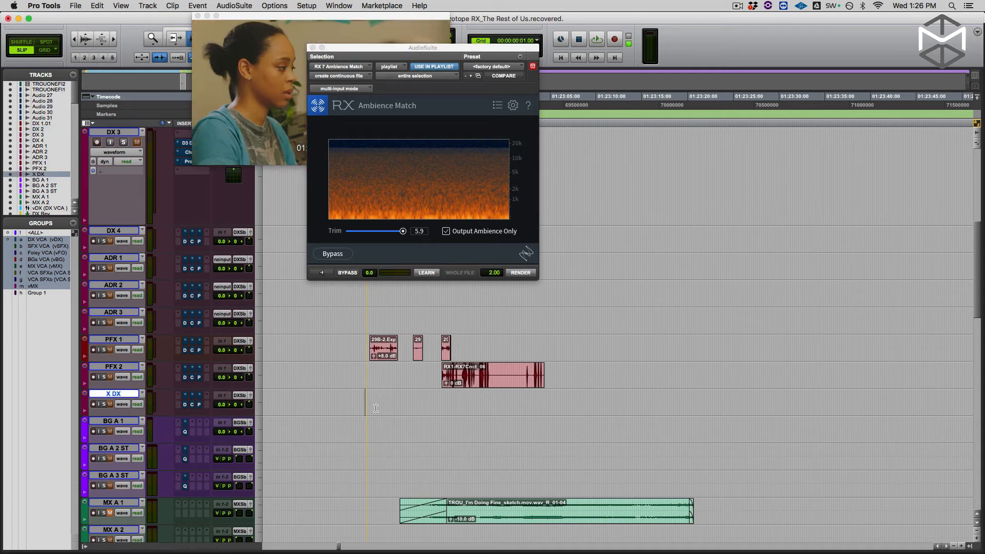
click(320, 419)
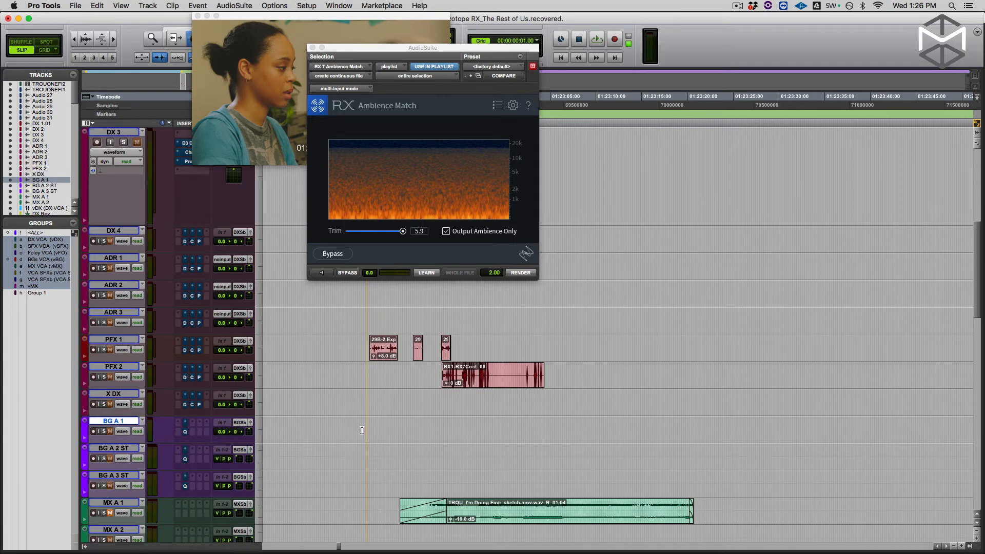
drag(436, 48, 787, 73)
Place the edit cursor at the start of the first clip on Audio 31 and carry it down to track BG A 1
scroll(477, 345, up, 10)
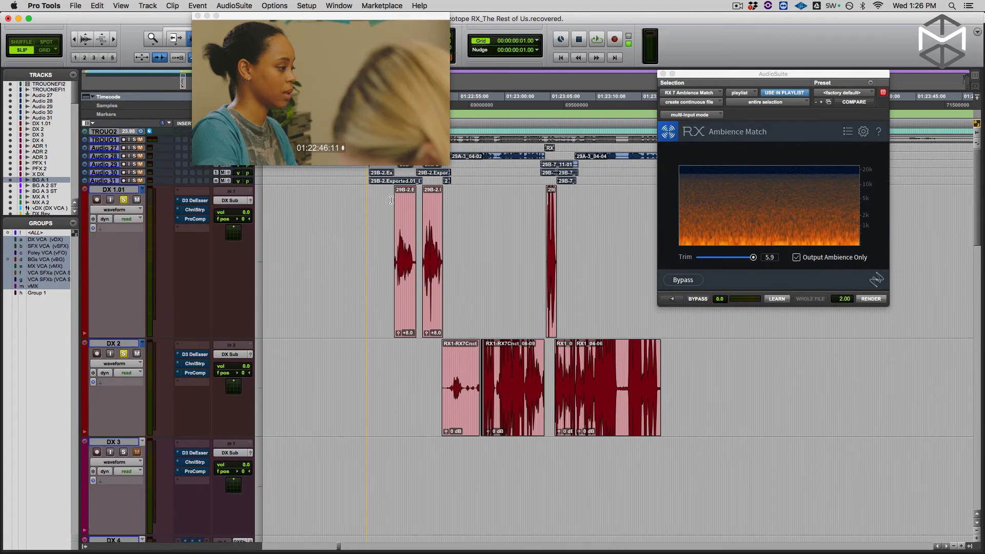
click(367, 182)
key(Tab)
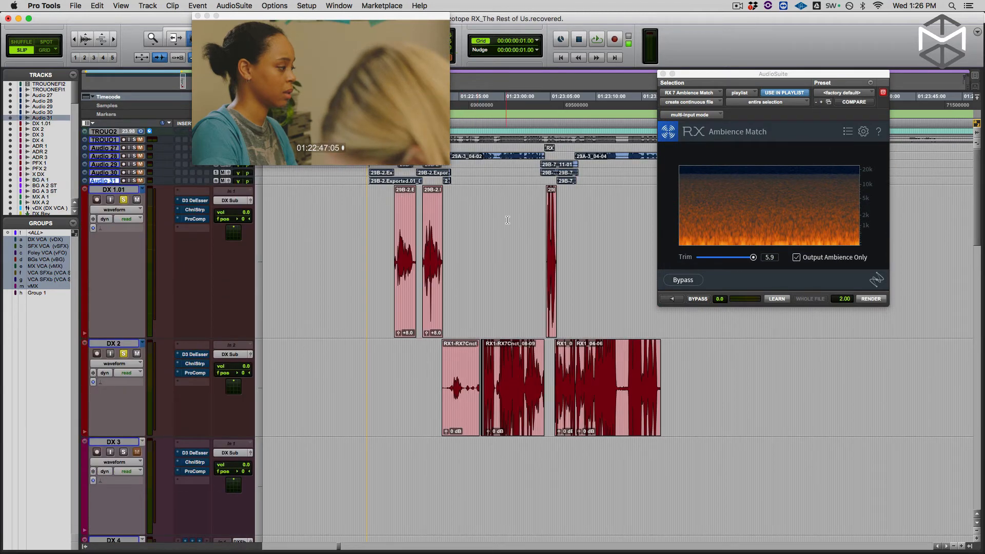
key(semicolon)
key(semicolon)
key(semicolon)
key(semicolon)
key(semicolon)
key(semicolon)
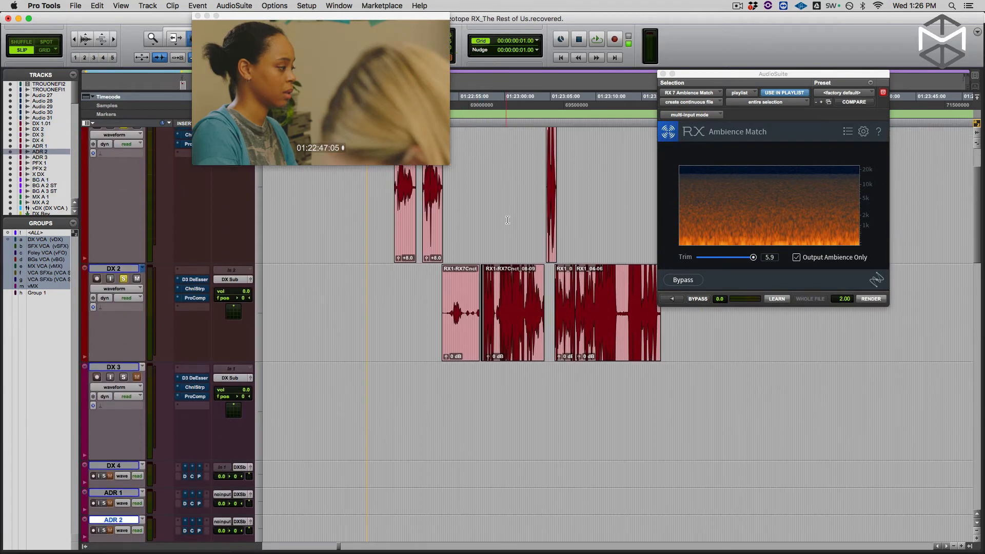
key(semicolon)
key(semicolon)
key(semicolon)
key(semicolon)
key(semicolon)
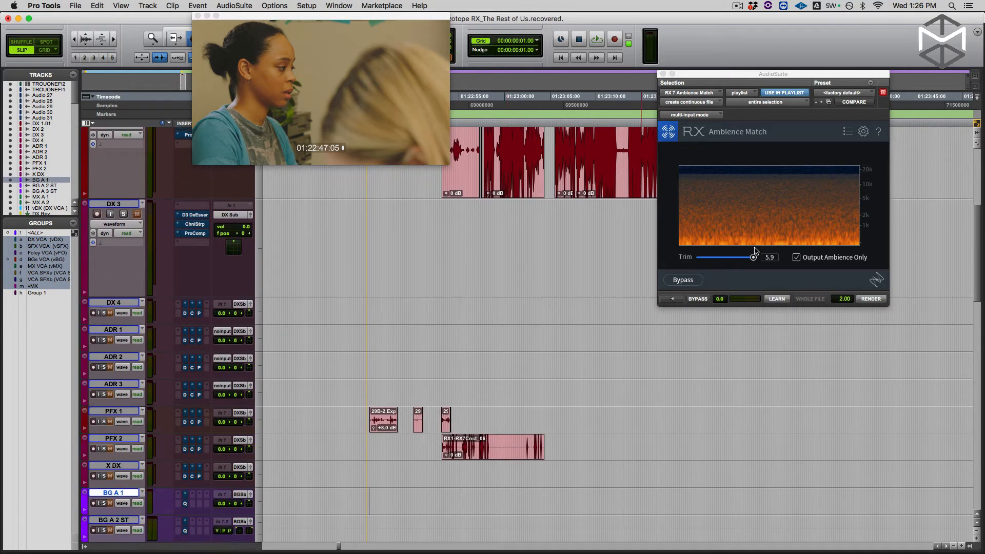
Select a range on BG A 1 from just before the scene's first clip to past the music clip's end and render the ambience
drag(728, 500, 775, 508)
scroll(774, 508, down, 5)
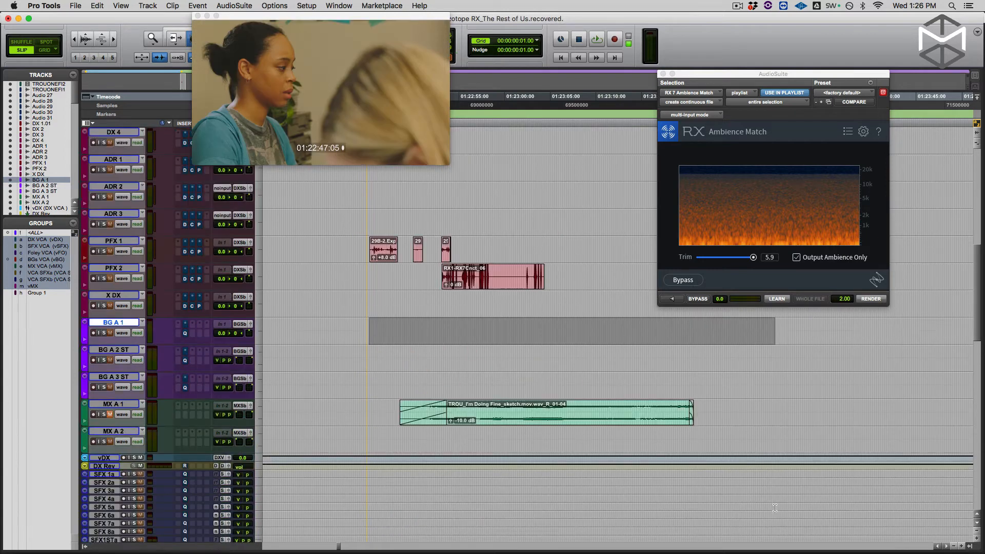
scroll(775, 507, down, 1)
scroll(774, 508, up, 1)
shift+click(366, 331)
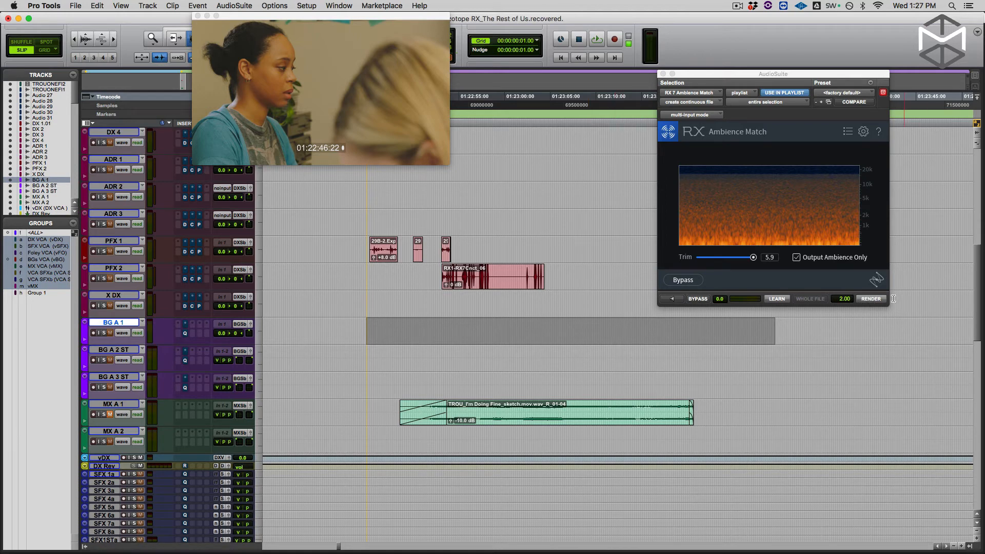
click(871, 299)
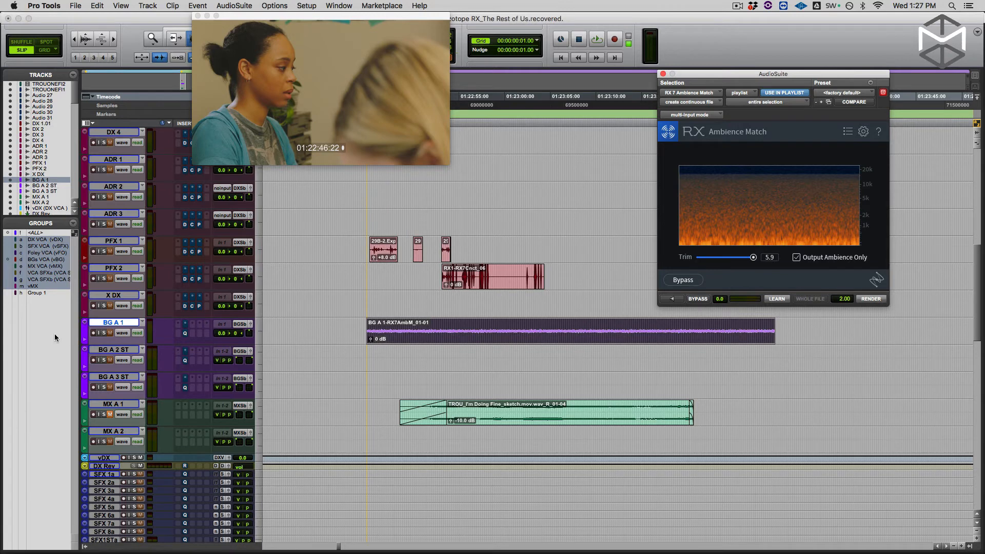
Solo BG A 1 and listen to the start of the rendered ambience clip
key(shift+s)
key(space)
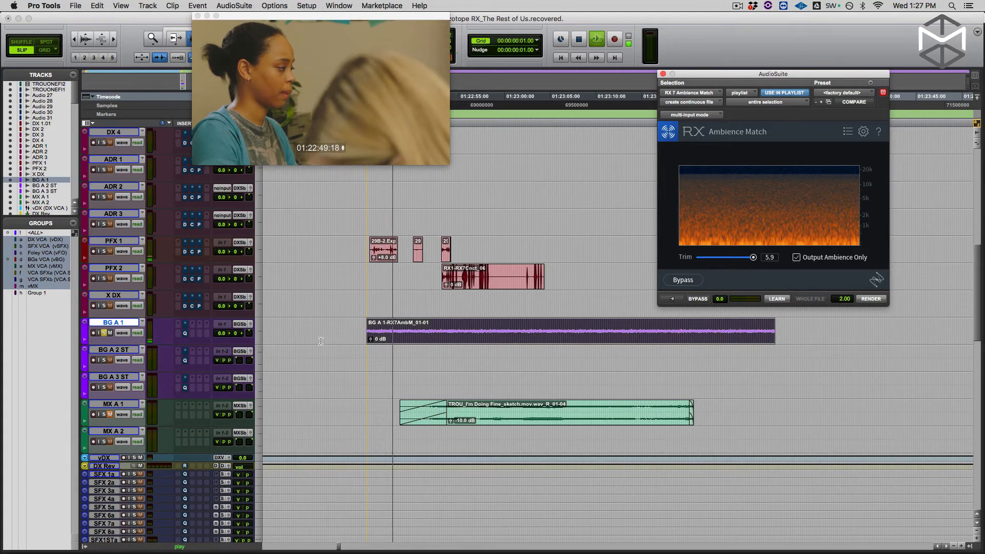
key(space)
Move track BG A 1 directly below DX 2 and shift the Ambience Match window off the ambience clip
scroll(323, 340, up, 5)
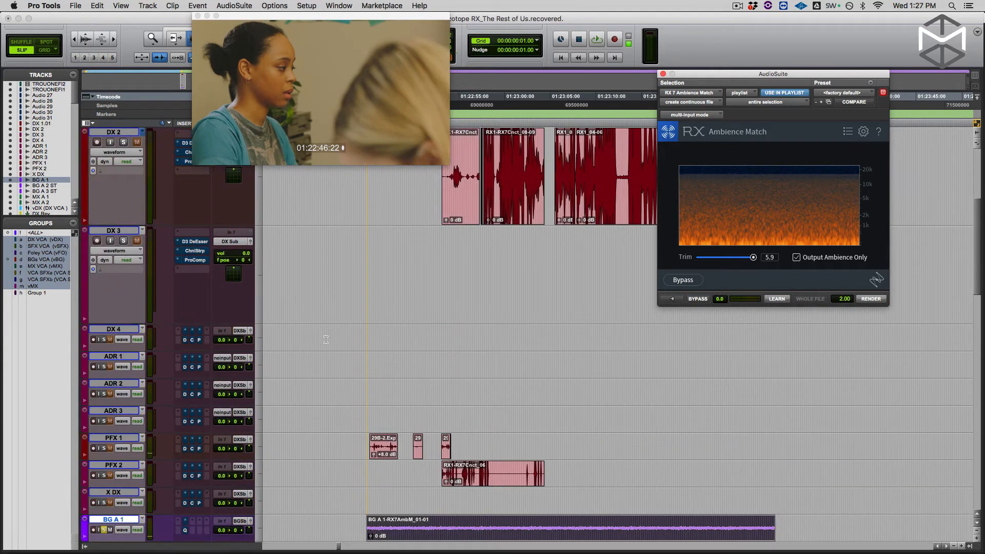
drag(108, 519, 201, 264)
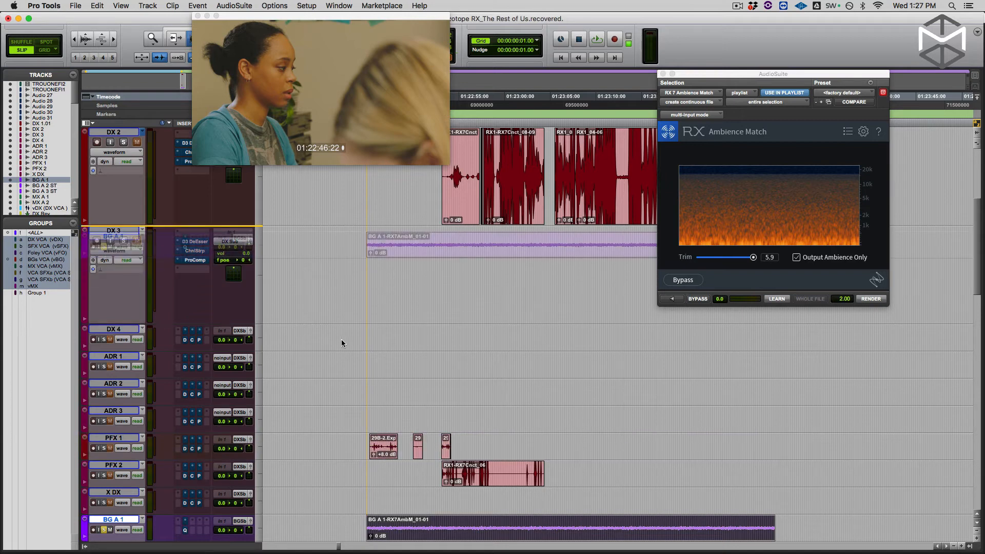
drag(341, 343, 261, 399)
drag(742, 73, 893, 81)
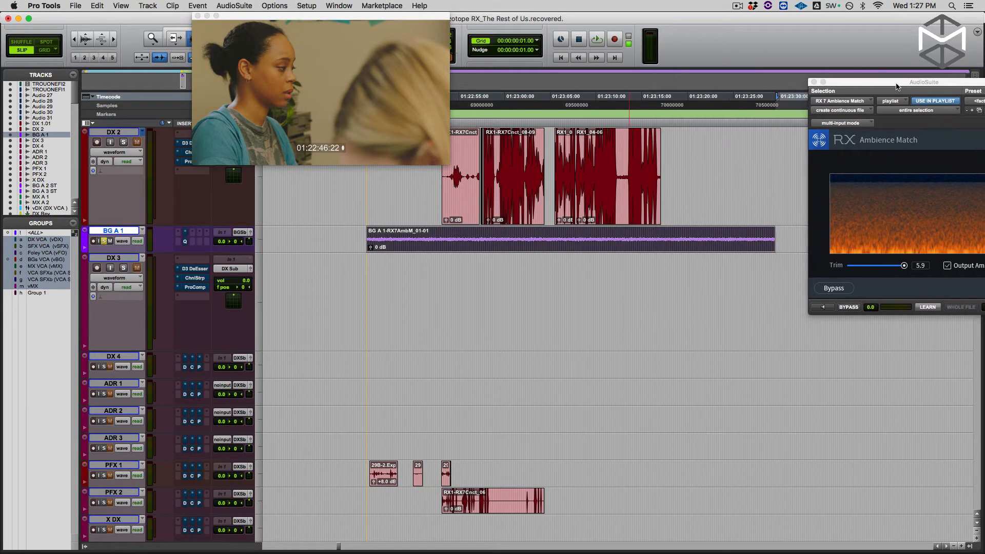
scroll(429, 326, up, 5)
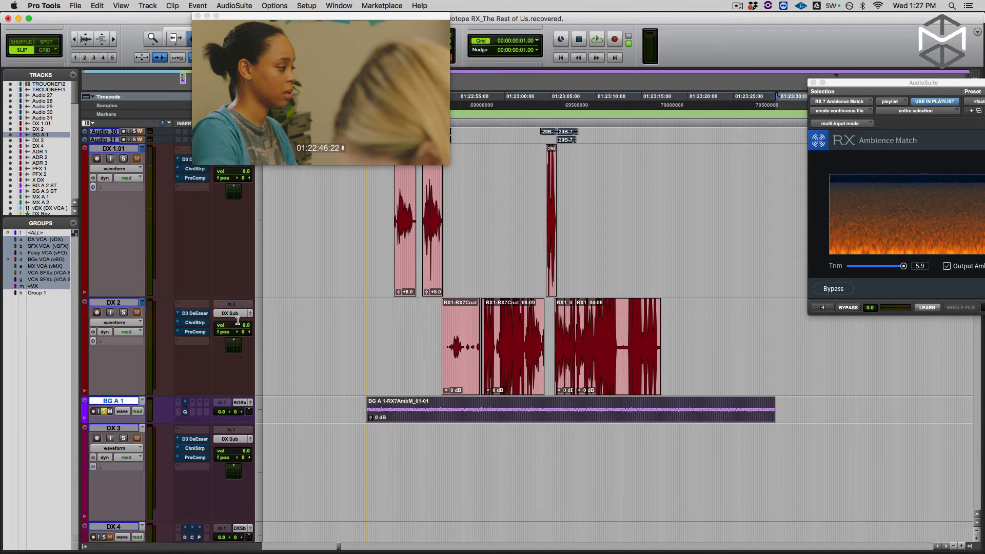
Solo DX 1.01, DX 2 and PFX 2 alongside BG A 1 and play from just before the first DX 2 clip
click(124, 313)
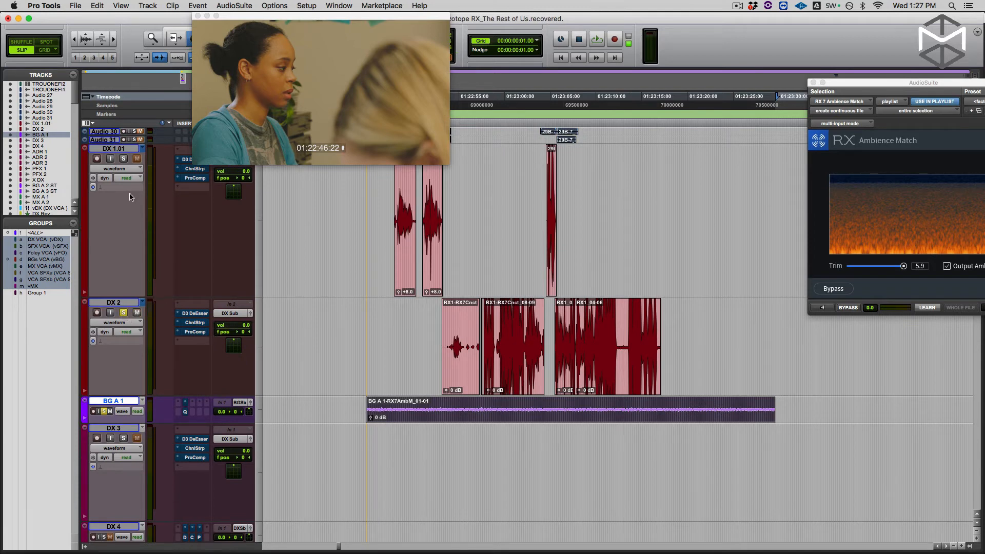
click(123, 159)
shift+click(442, 330)
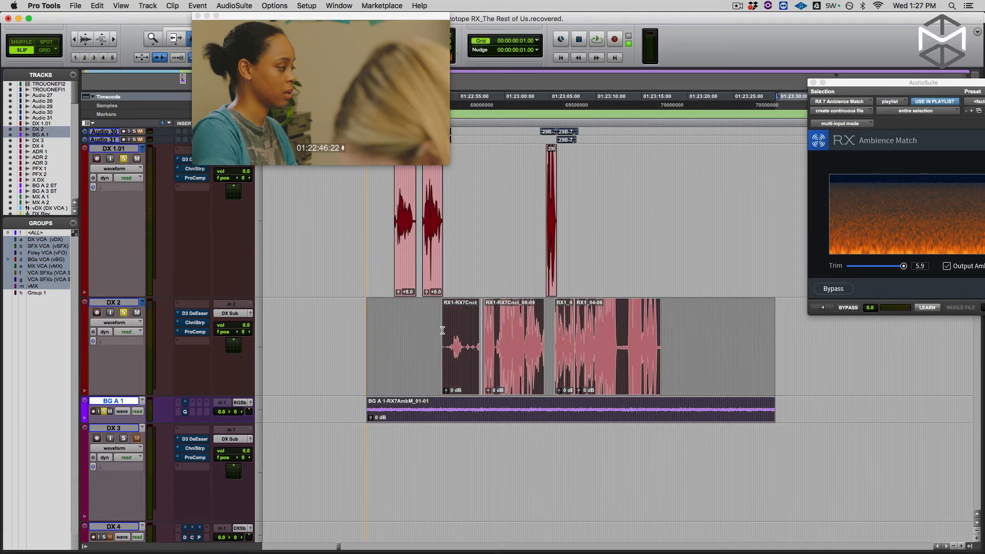
shift+click(440, 330)
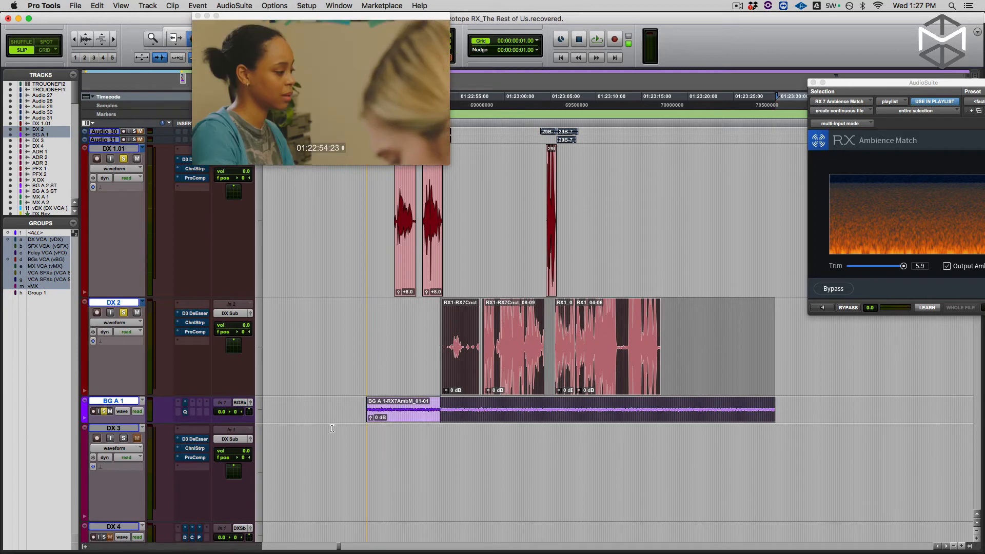
scroll(319, 450, down, 5)
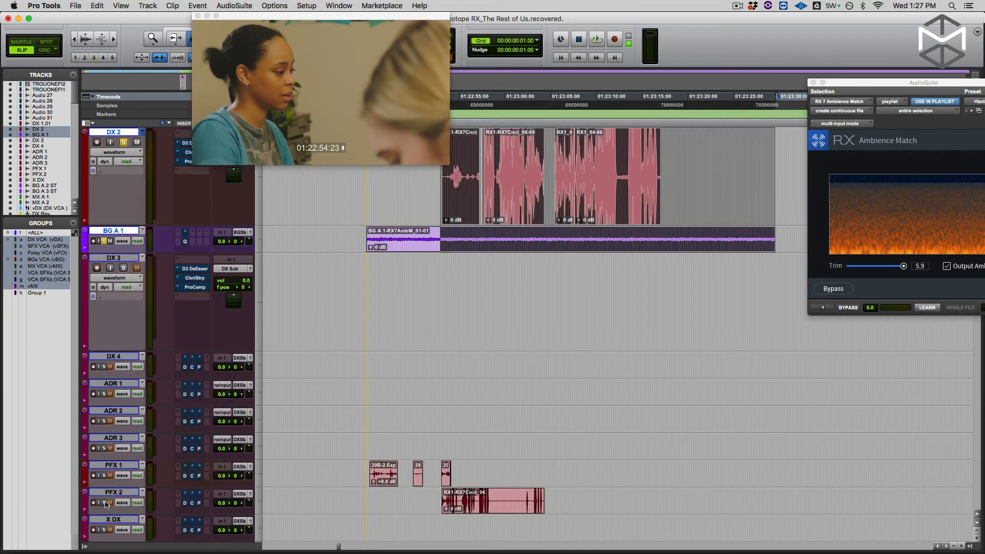
key(space)
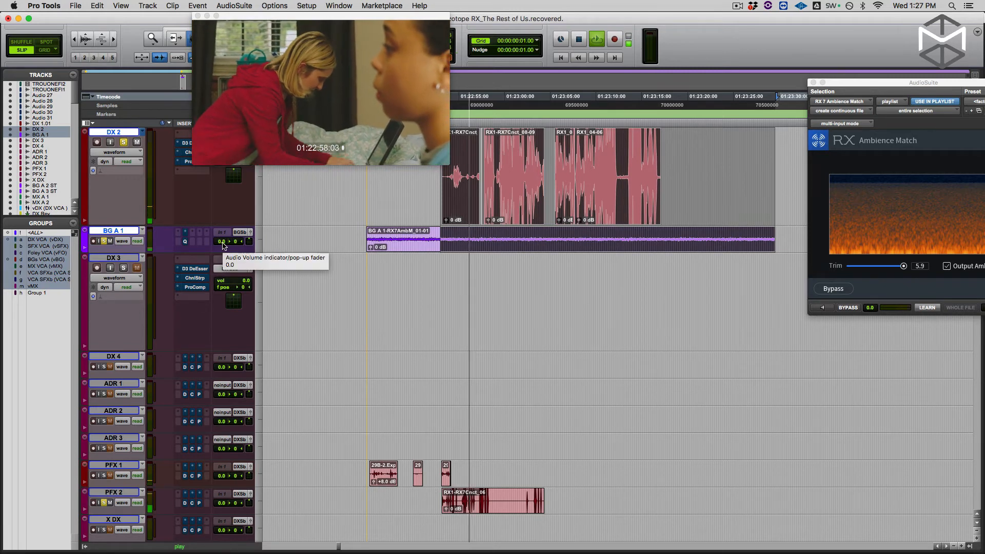
key(space)
Lower the BG A 1 volume to about -13 dB while playing the scene, and reposition the Ambience Match window
click(250, 241)
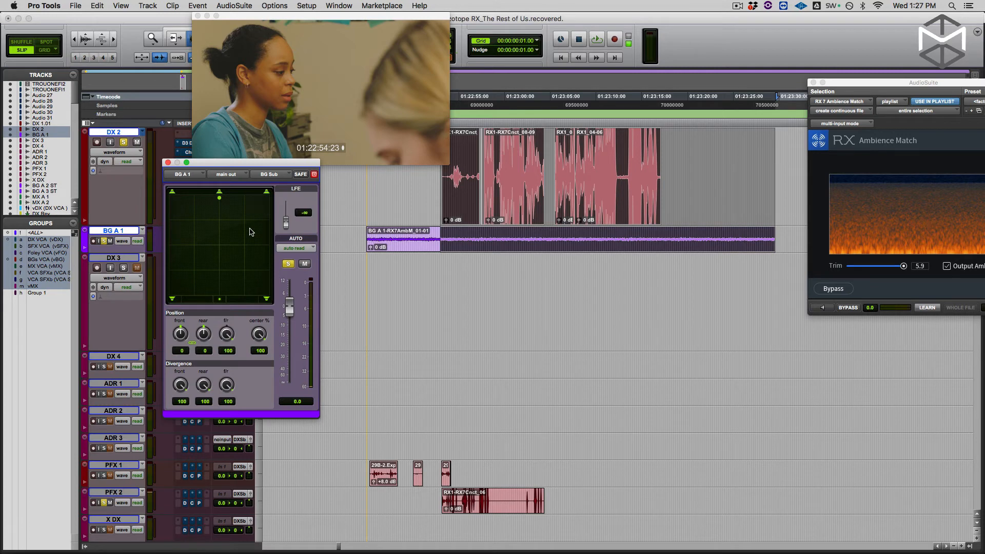
key(space)
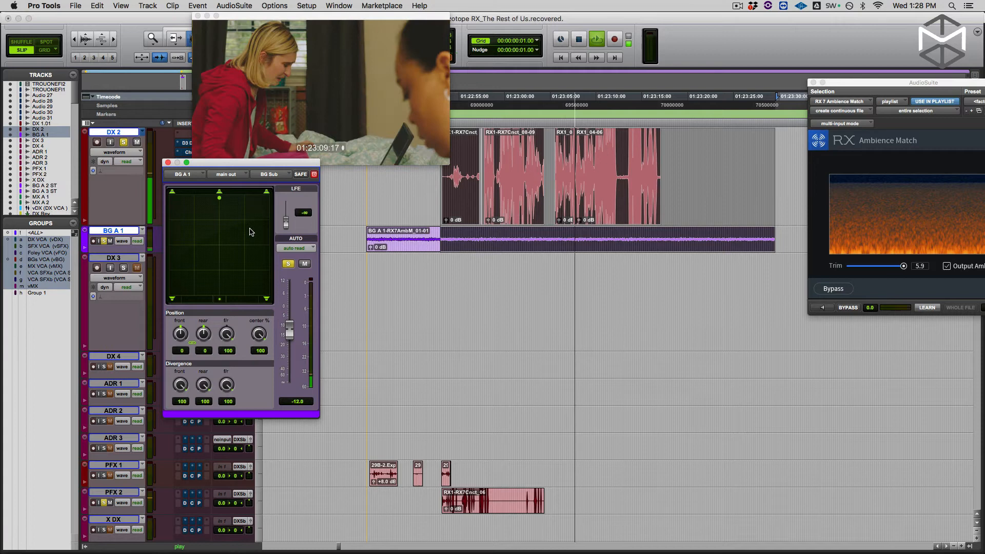
key(space)
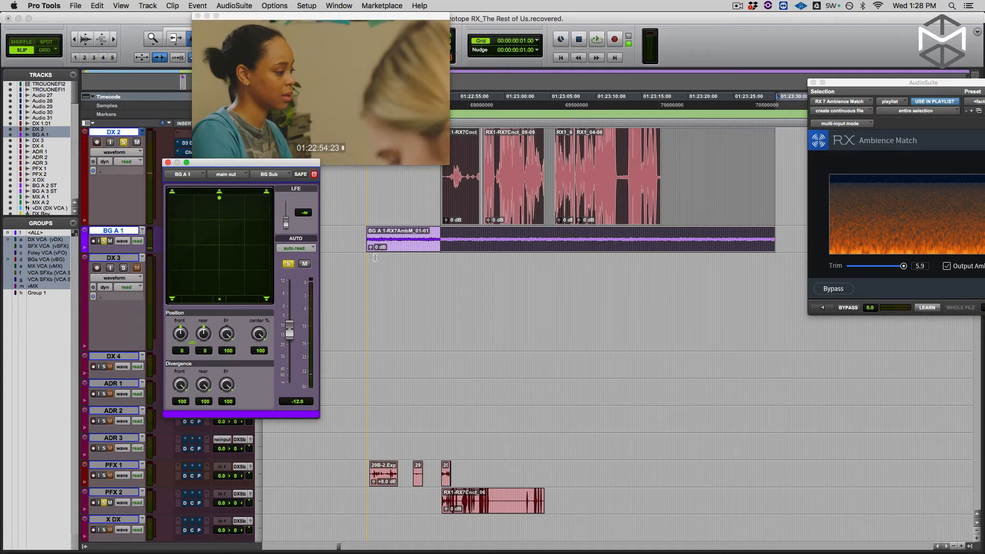
scroll(372, 258, up, 3)
scroll(375, 258, up, 1)
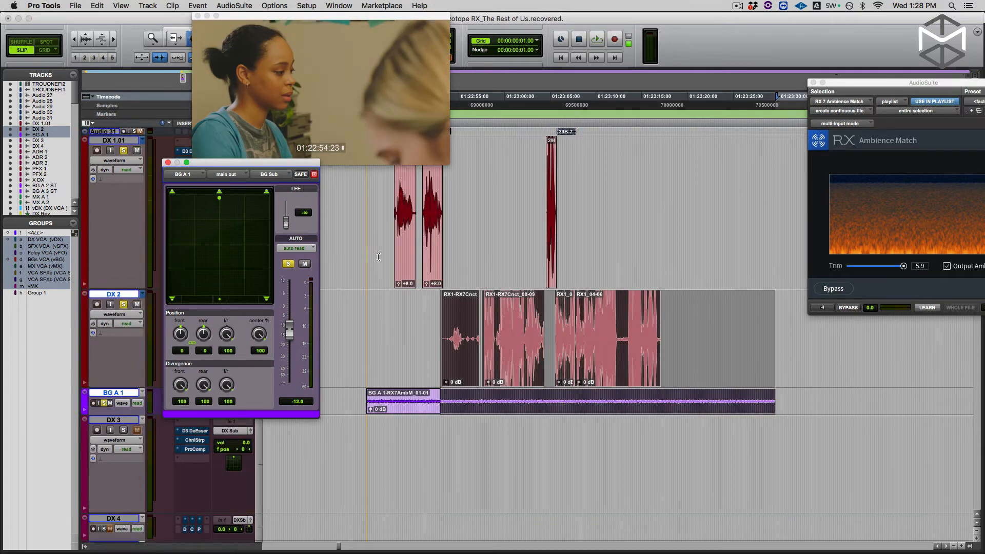
drag(855, 86, 739, 47)
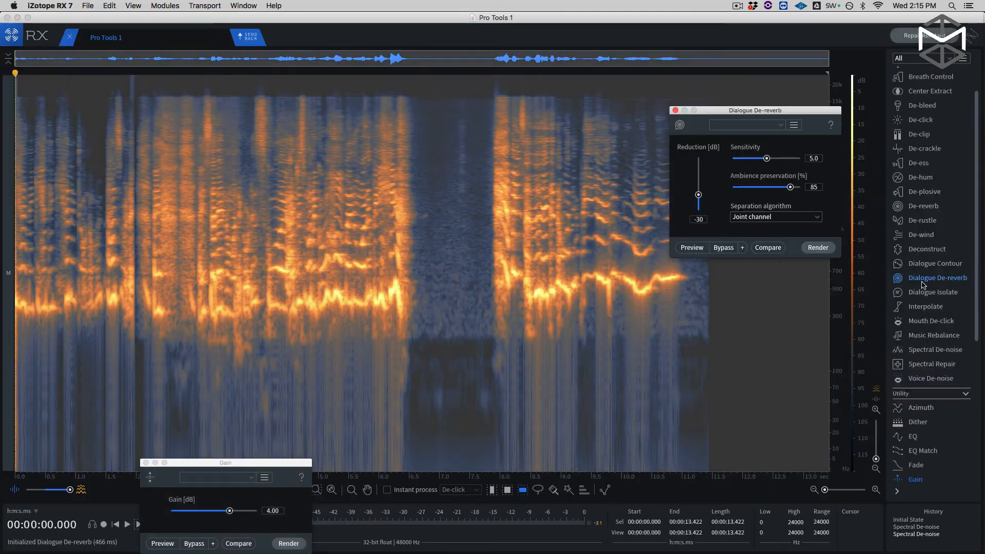
Render Dialogue De-reverb in RX 7 with sensitivity 5.0 and 85% ambience preservation, and play the returned DX 2 clip in Pro Tools
click(817, 248)
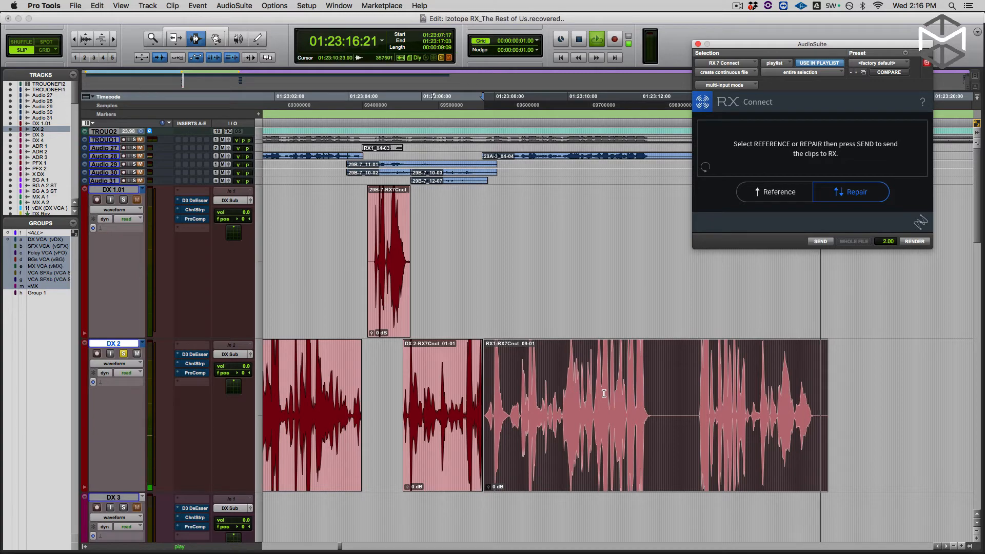
key(space)
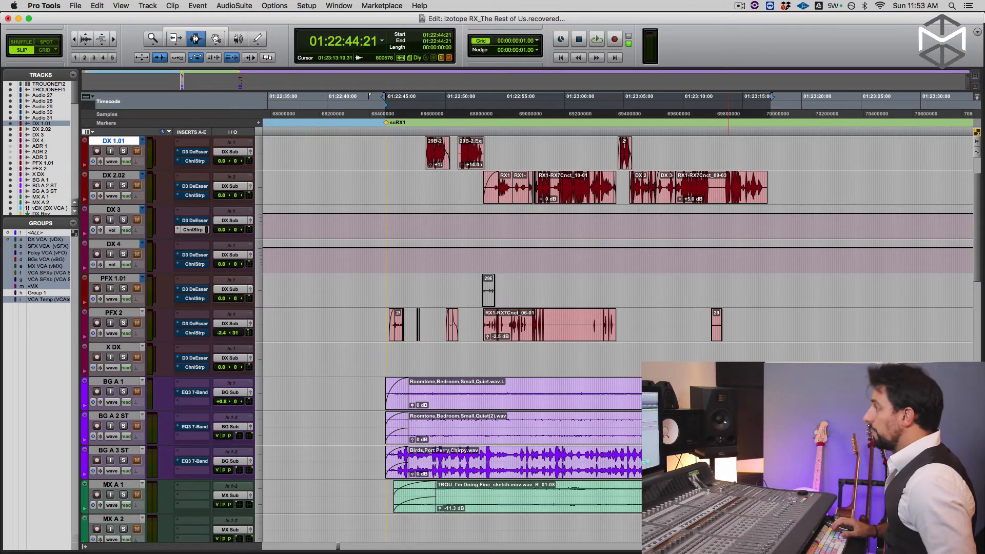
Show the video window, reposition it over the timeline and switch it to fullscreen
key(super+9)
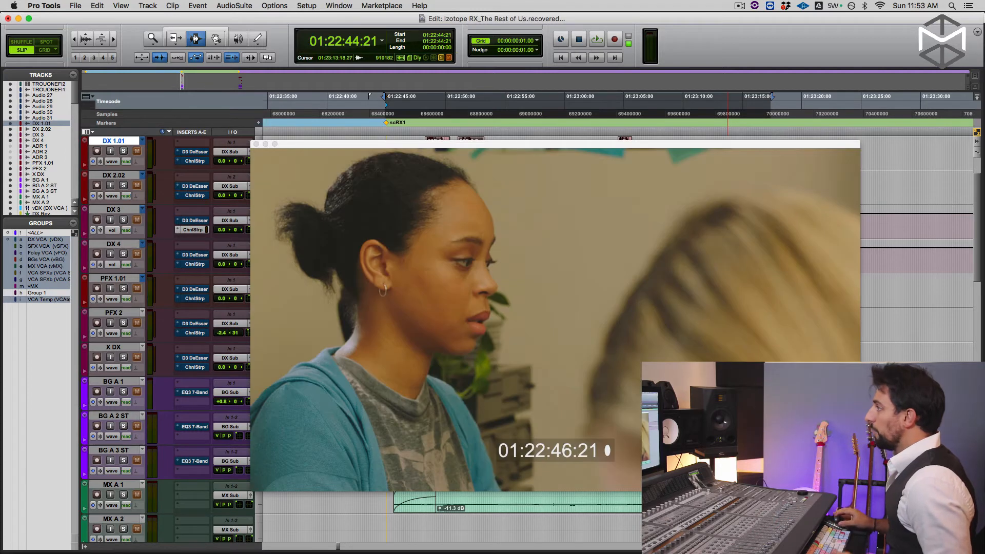
click(575, 147)
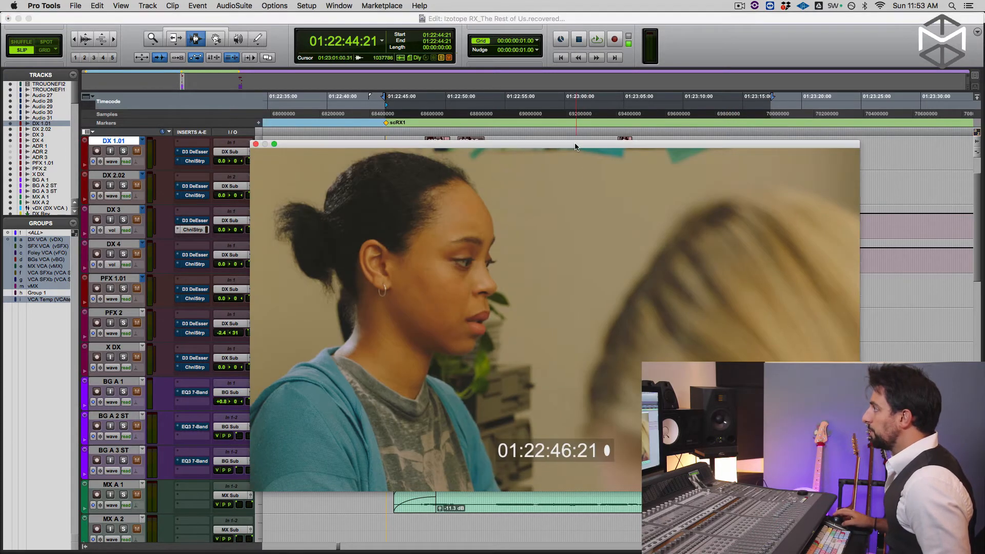
drag(576, 147, 560, 121)
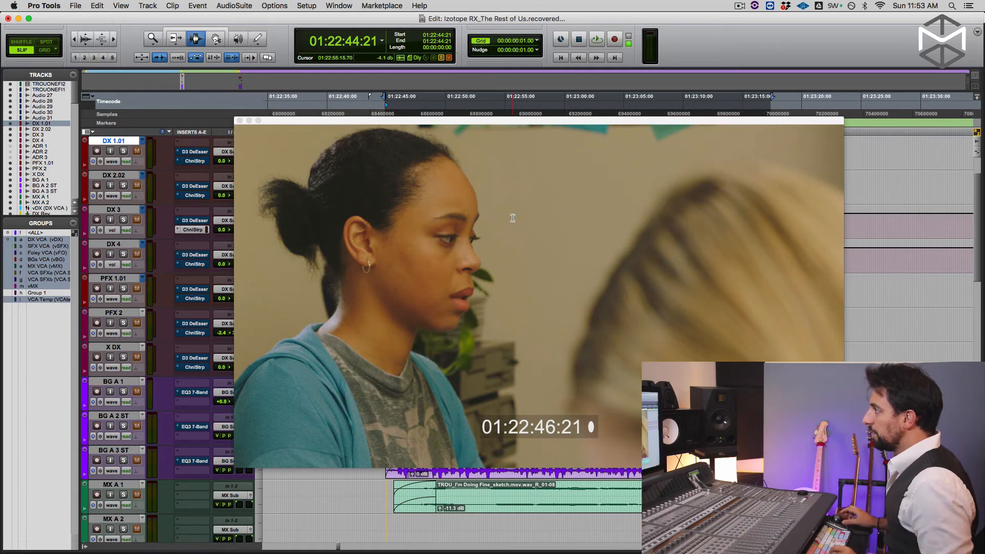
right_click(512, 218)
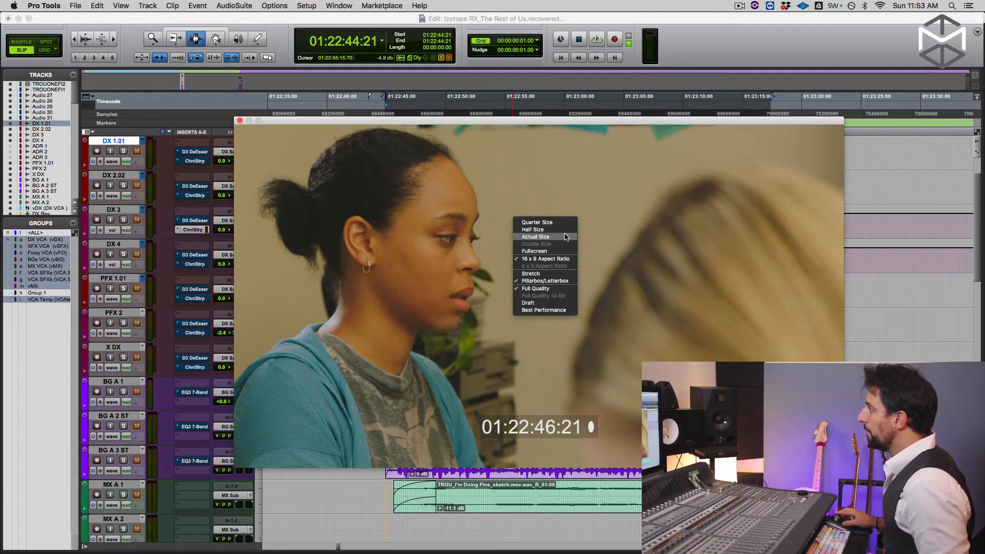
click(563, 251)
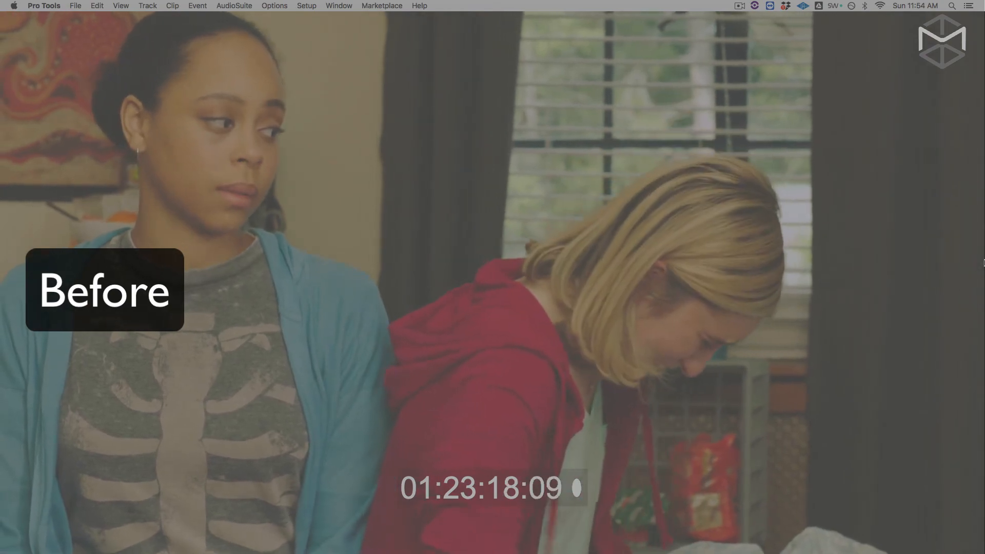
Stop the scene playback, take the video out of fullscreen and hide the video window
key(space)
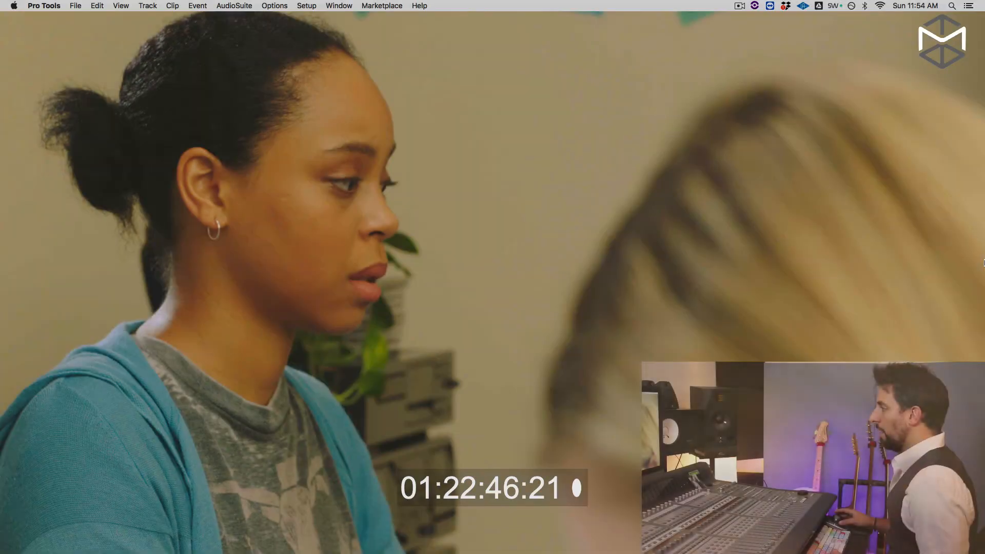
right_click(745, 236)
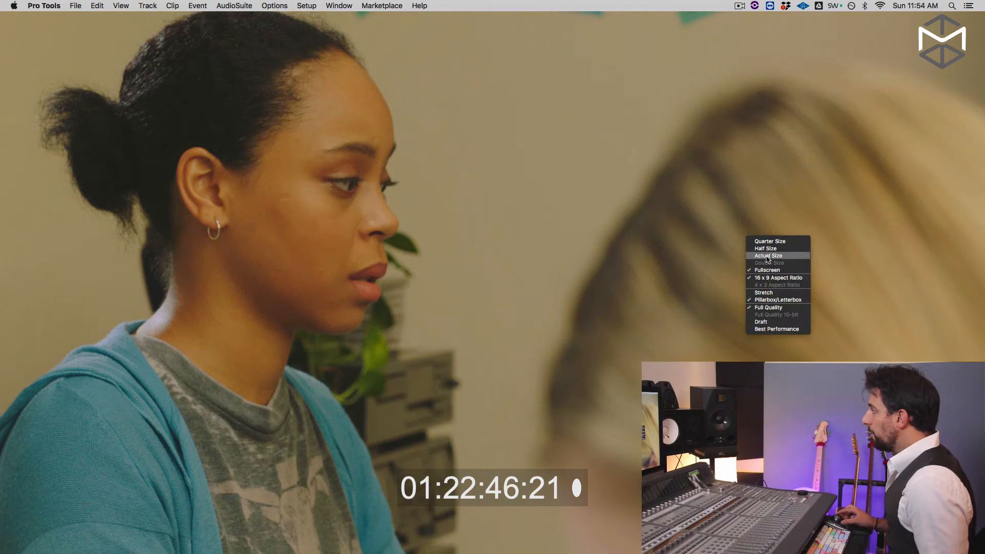
click(779, 250)
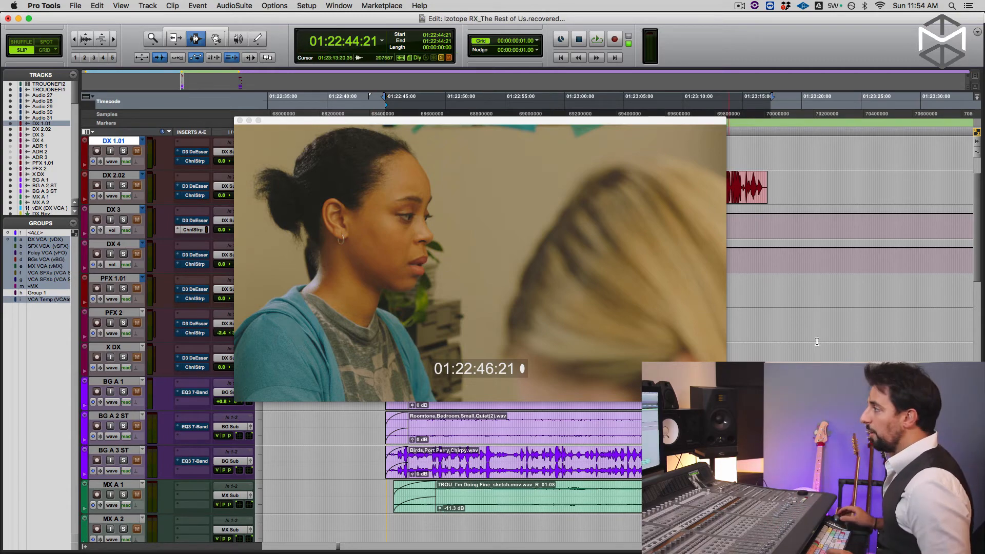
key(super+9)
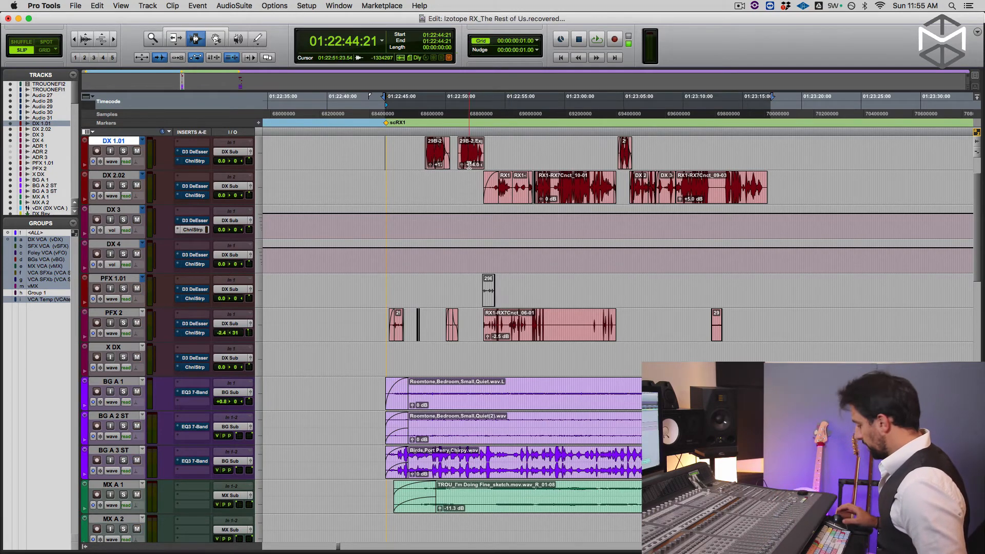
Play the cleaned scene with the video in fullscreen, and hide the video window when it ends
key(super+9)
right_click(434, 229)
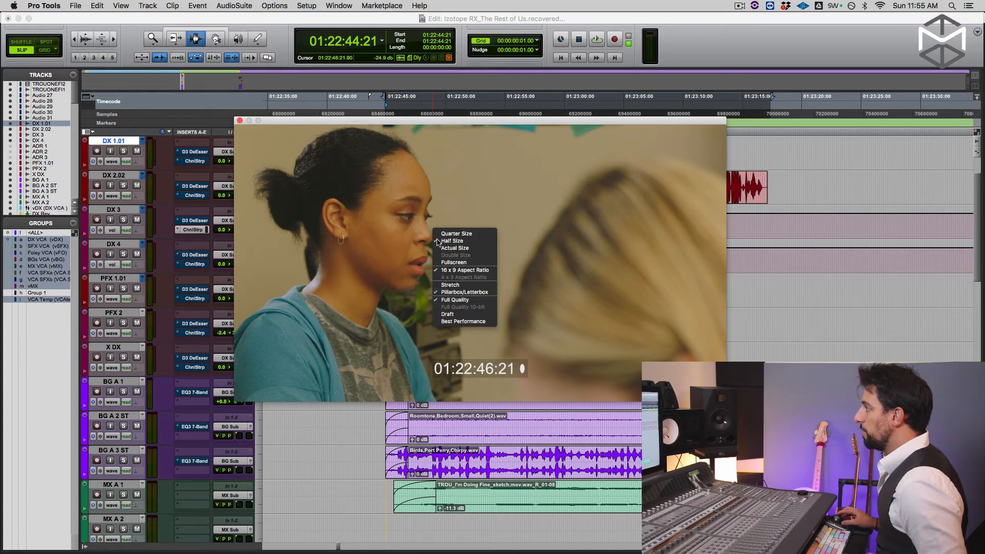
click(459, 263)
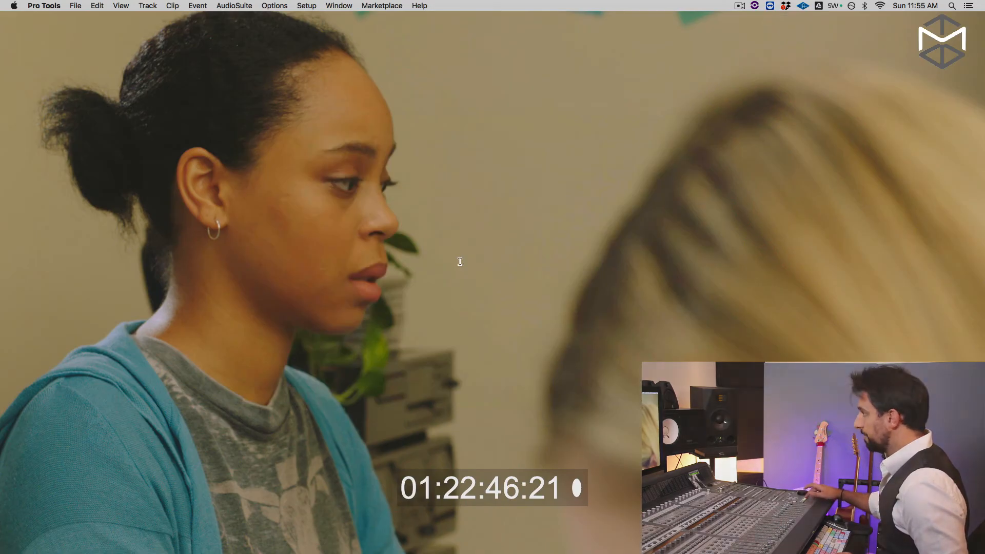
key(space)
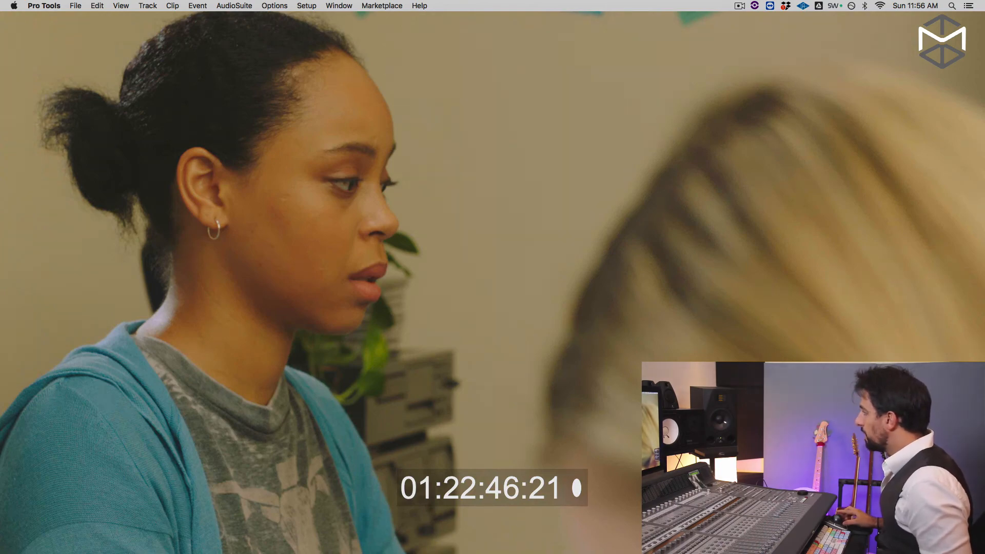
key(Escape)
key(super+9)
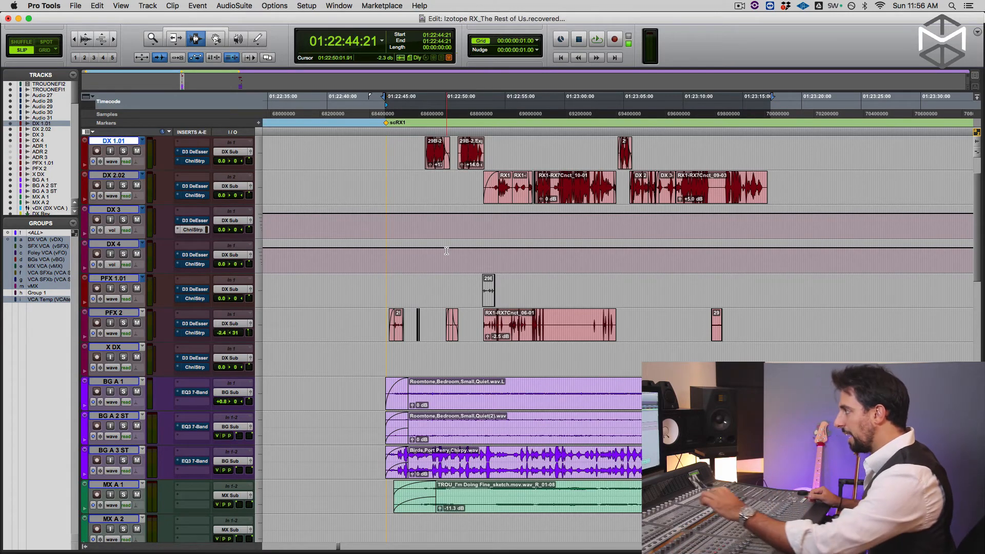
Recall memory location 1 to display the dialogue tracks, and solo the vDX track
key(KP_Decimal)
key(KP_1)
key(KP_Decimal)
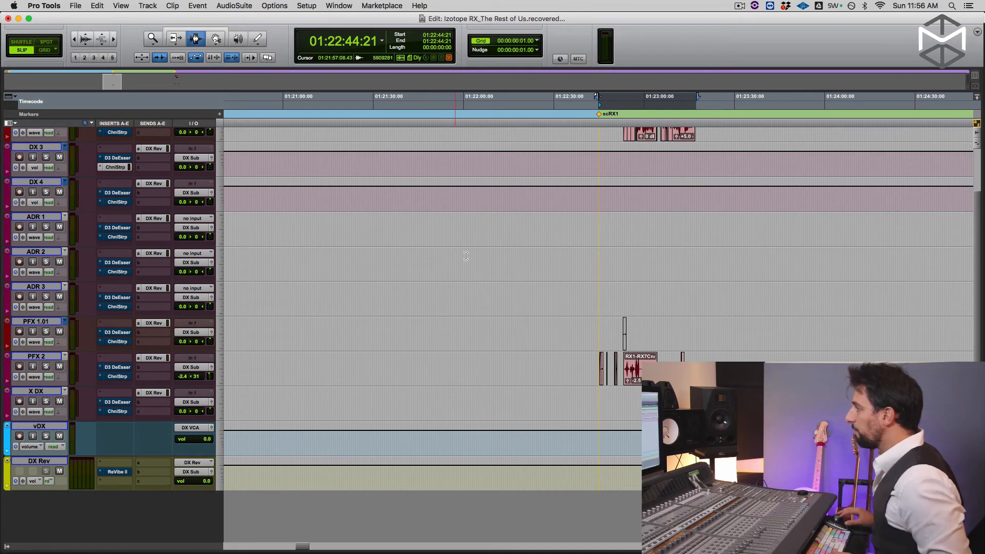
scroll(486, 273, up, 3)
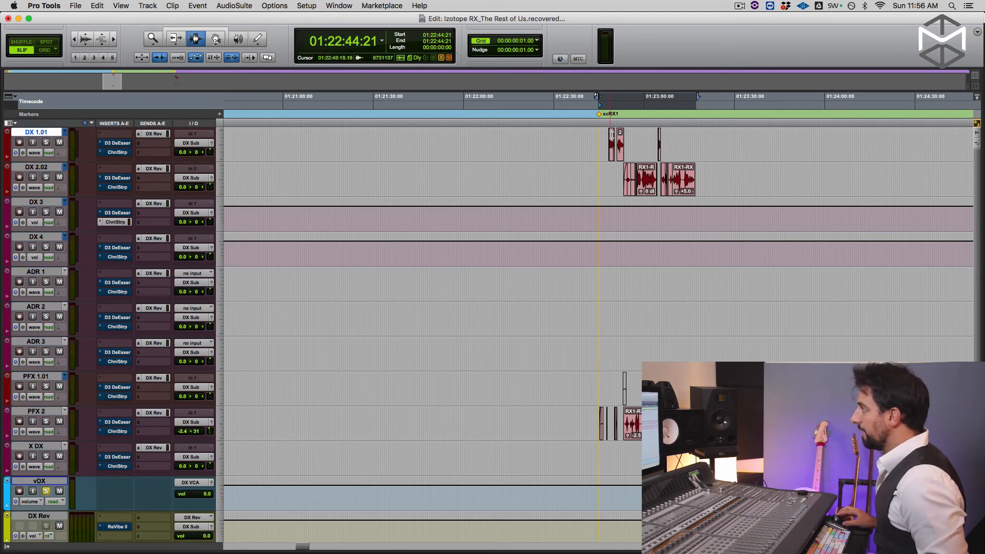
Show the video window at a smaller size and play the soloed dialogue from the scRX1 marker, zoomed in on its clips
key(super+9)
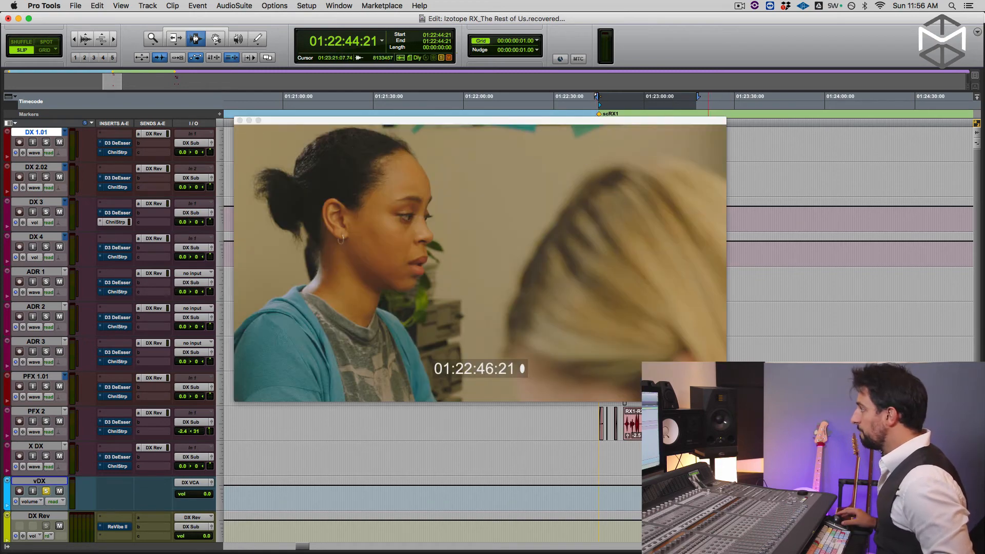
drag(726, 403, 550, 303)
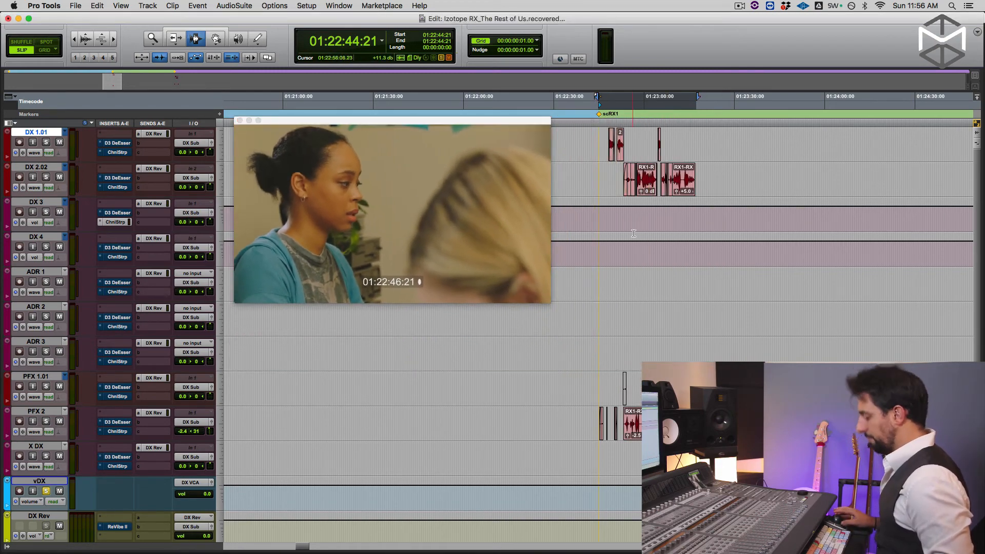
key(t)
key(t)
key(t)
key(space)
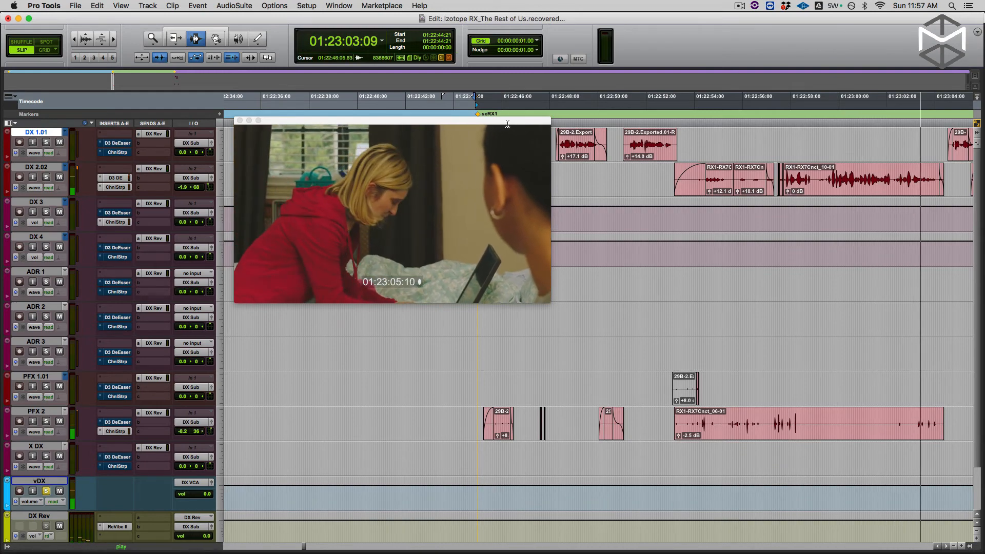
key(super+bracketleft)
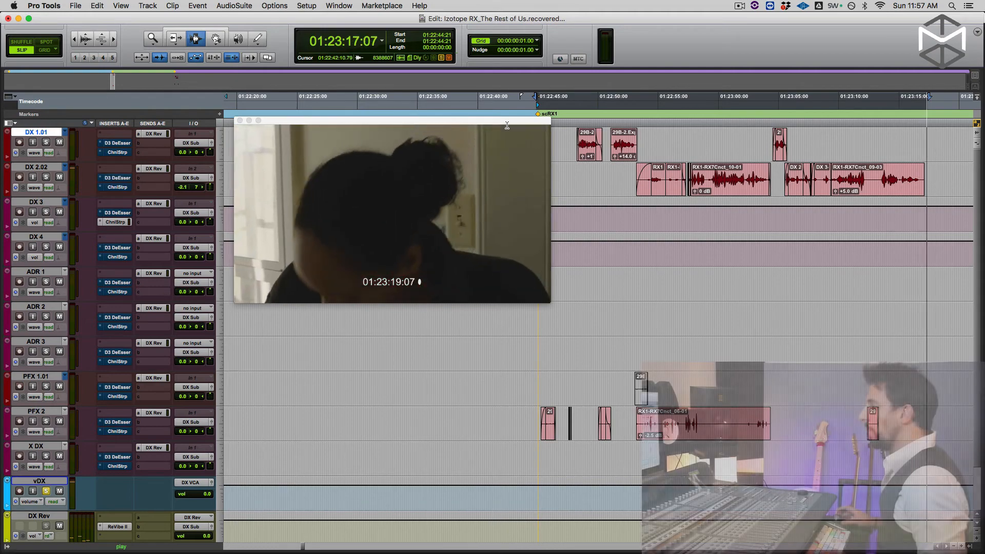
key(space)
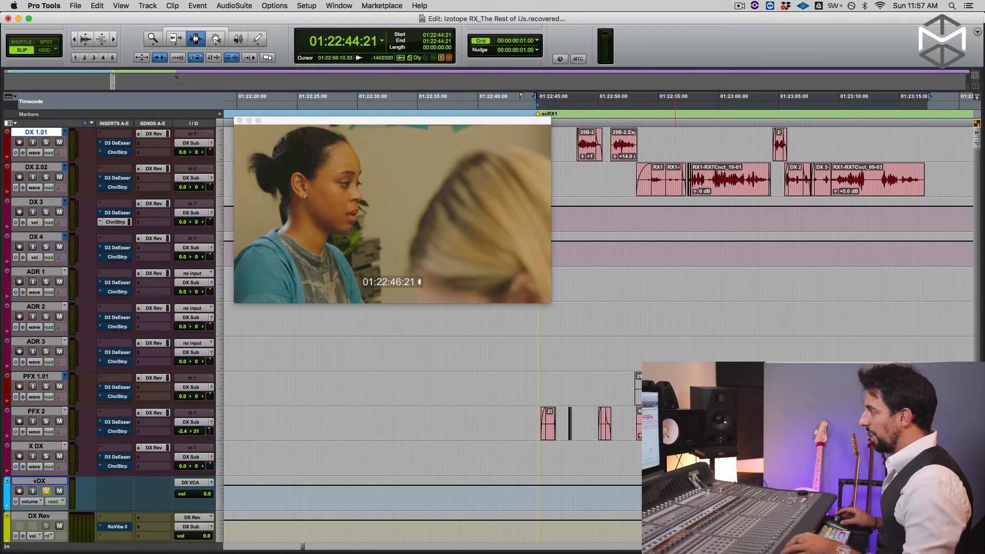
Solo PFX 2 and play its long clip from 01:22:57:07
click(687, 424)
key(shift+s)
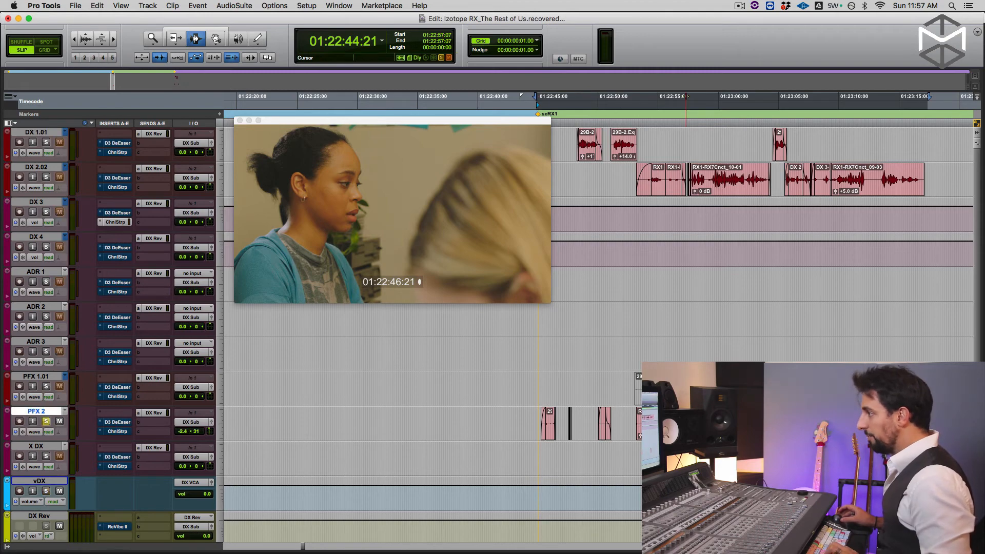
key(space)
key(space)
key(shift+slash)
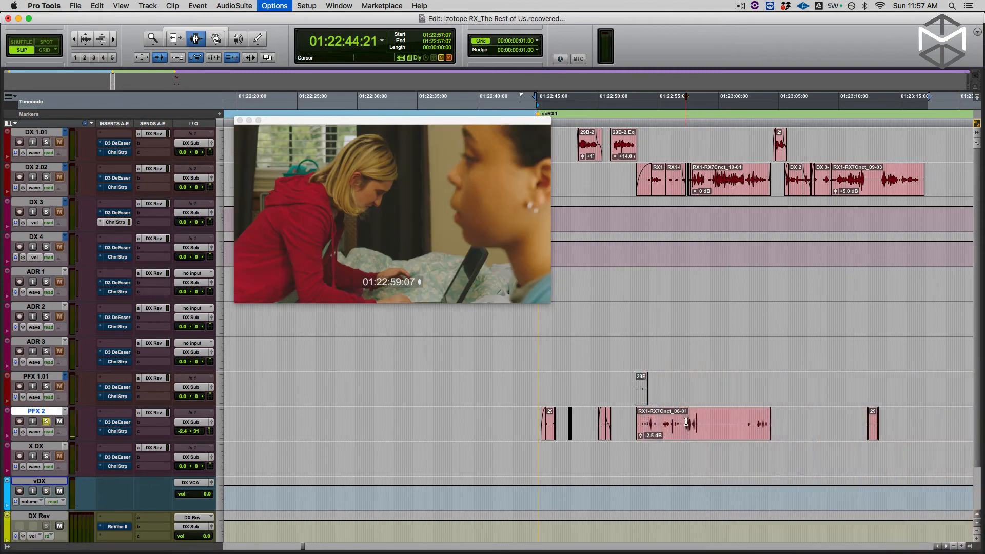
key(space)
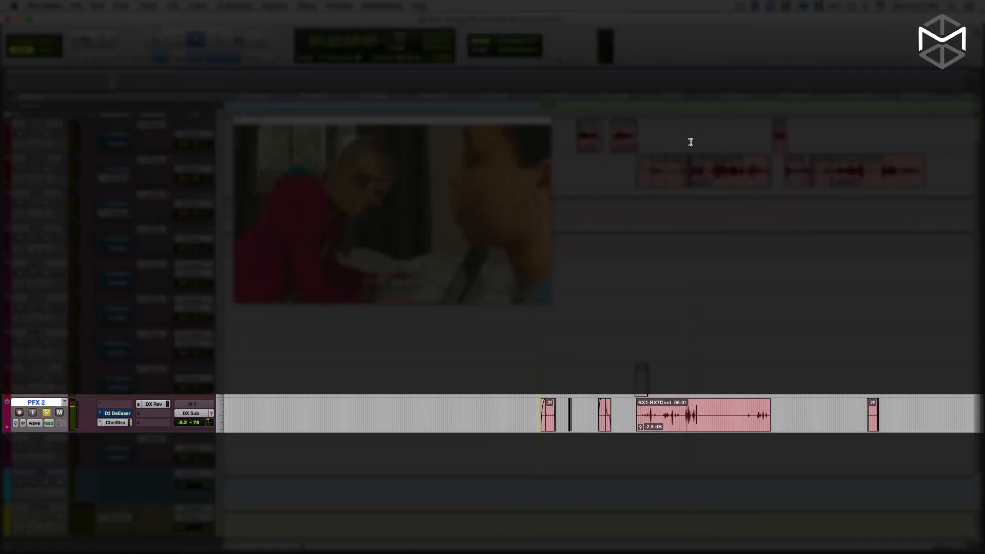
Solo DX 2.02 and DX 1.01 in turn to hear their dialogue clips separately
click(692, 170)
key(shift+s)
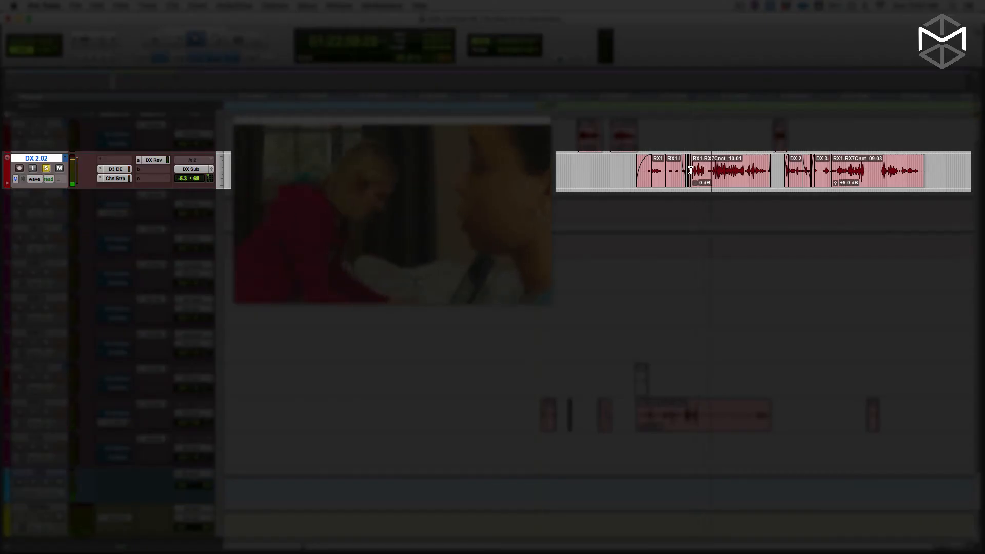
click(772, 132)
key(shift+s)
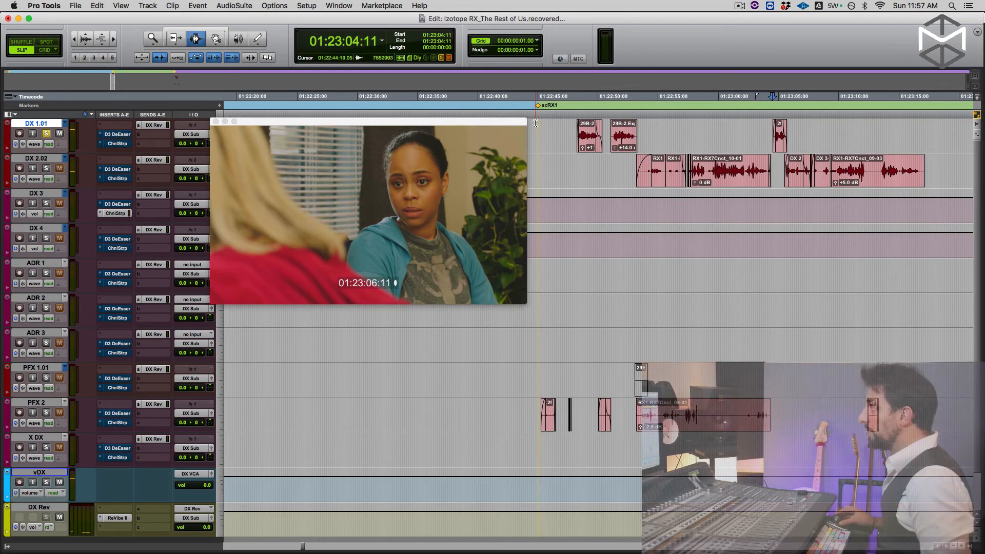
Switch all dialogue tracks to the volume automation view across the scene and enlarge their track heights
drag(535, 123, 926, 518)
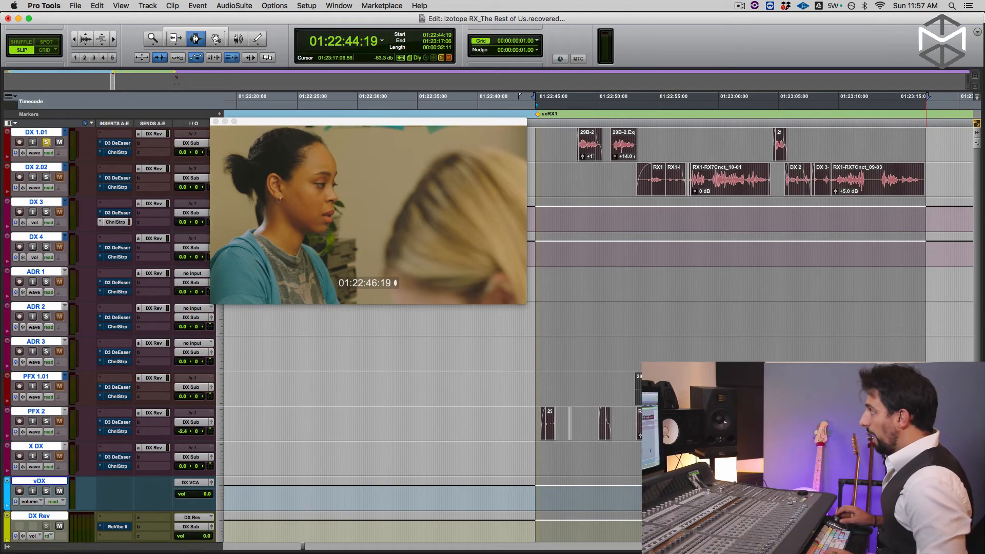
key(ctrl+minus)
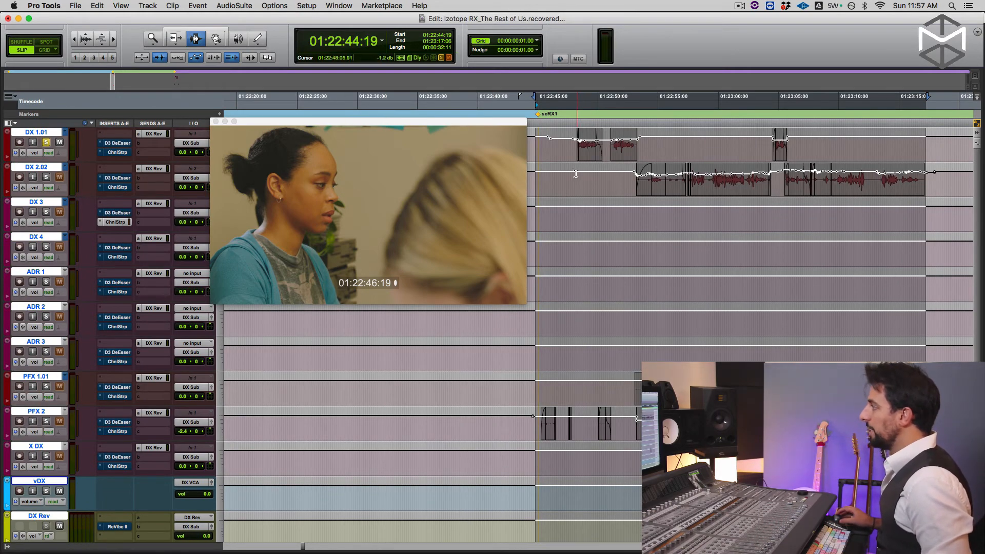
click(551, 177)
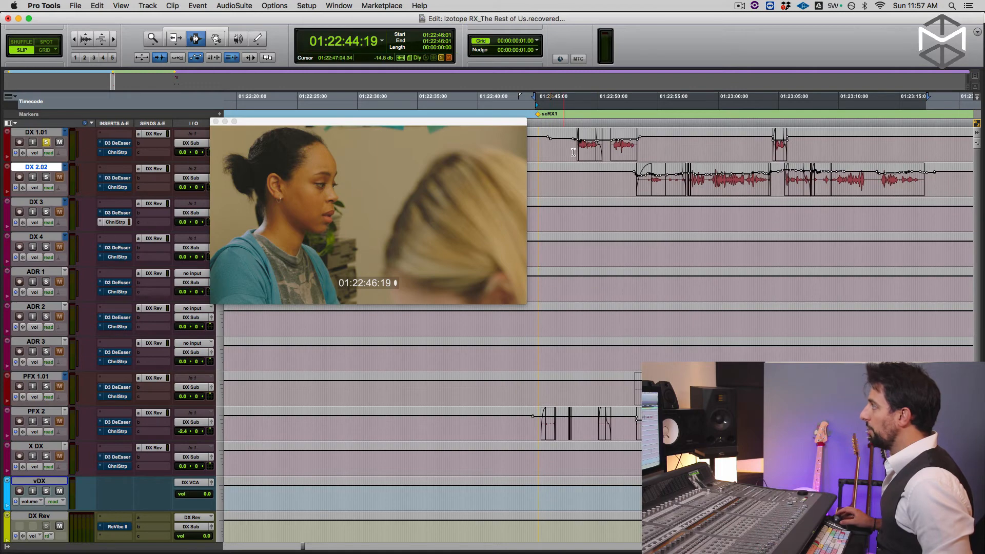
click(540, 144)
drag(546, 183, 657, 422)
key(ctrl+Up)
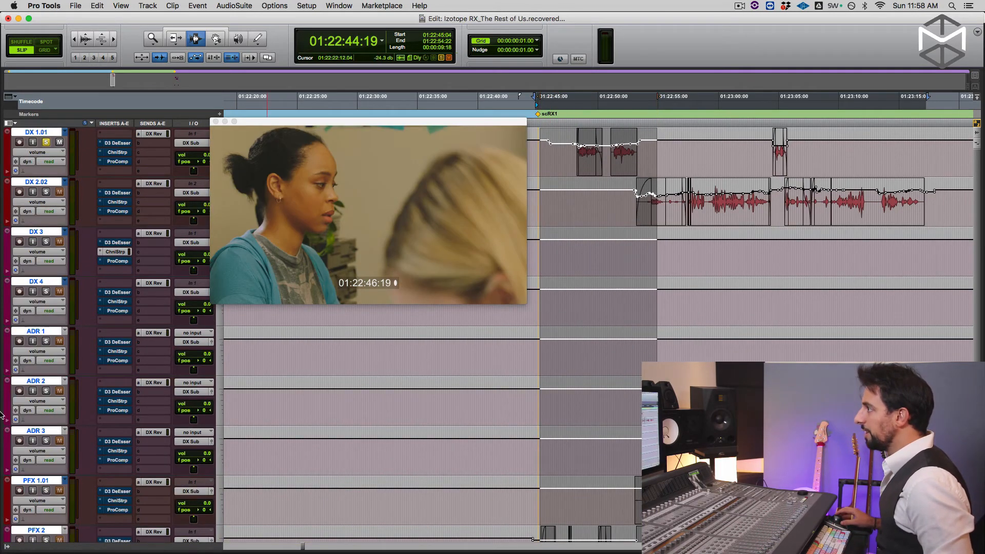
Change the automation view of the DX, ADR and PFX tracks to front pan position and check their breakpoints
click(50, 155)
mouse_move(71, 191)
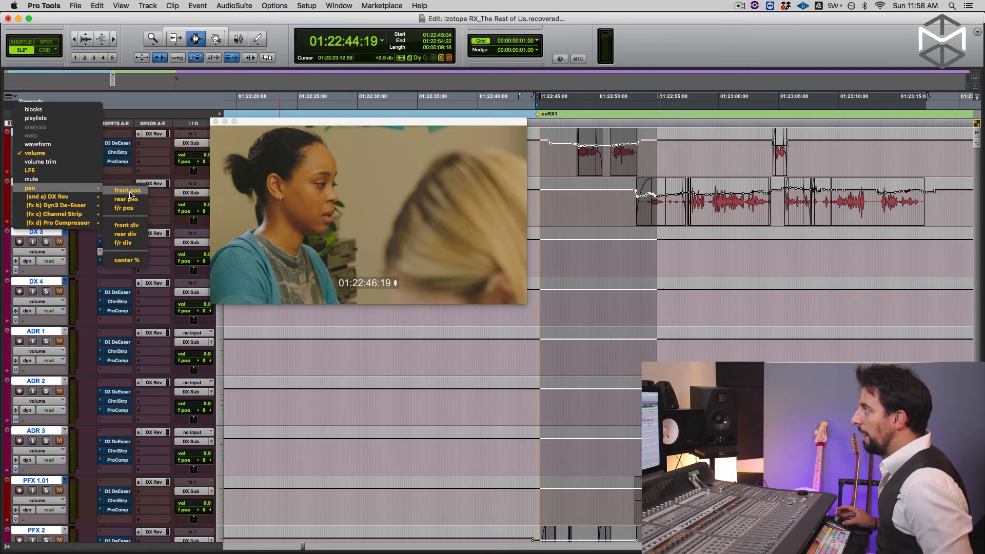
alt+click(130, 193)
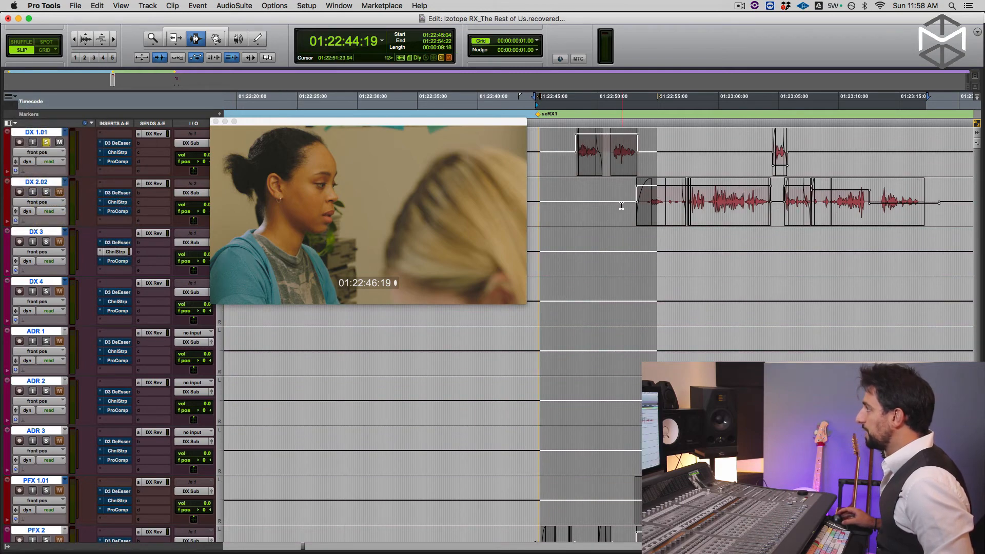
click(604, 183)
scroll(597, 206, down, 2)
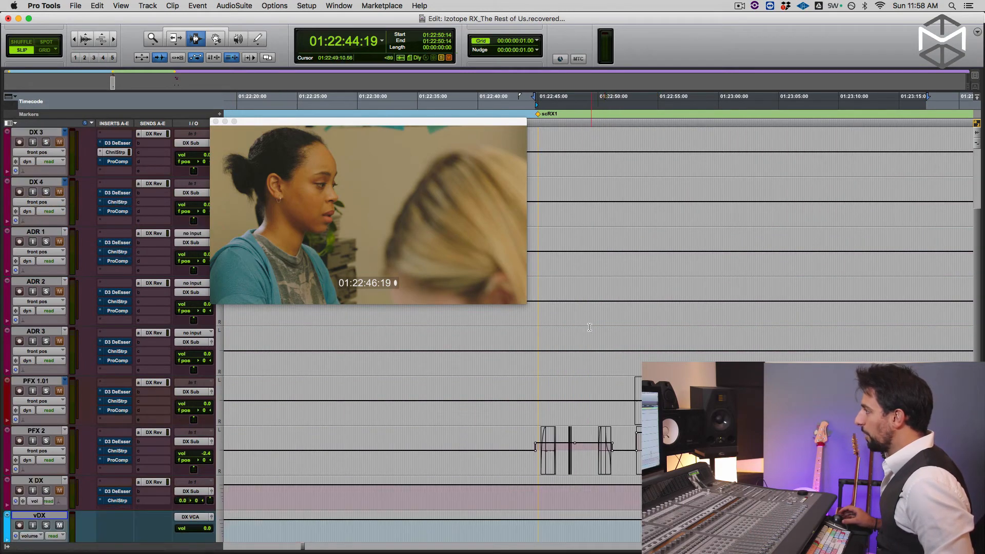
scroll(562, 297, up, 2)
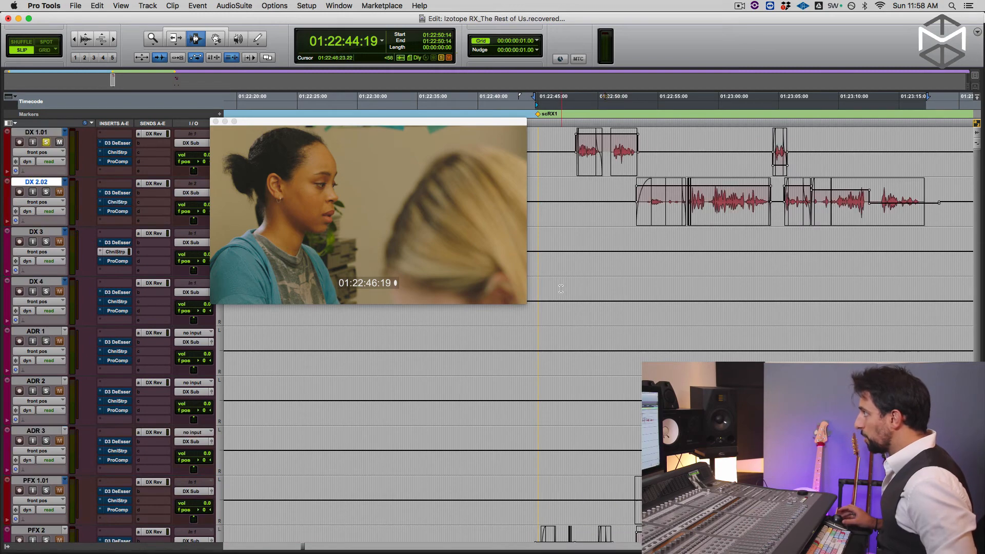
Select the scene from 01:22:44:23 to 01:23:14:13 across DX 1.01 through PFX 2 and reduce those tracks' heights
drag(537, 146, 893, 429)
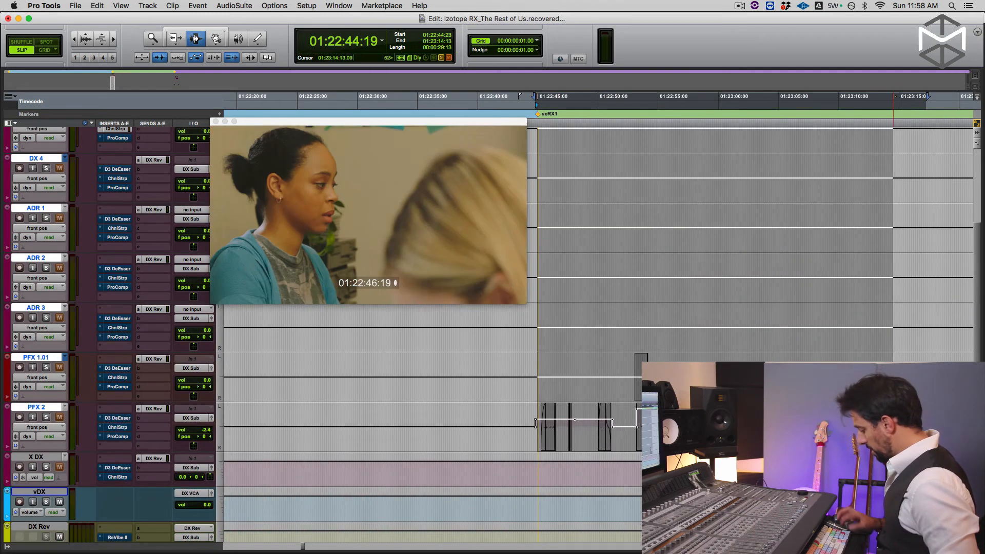
key(e)
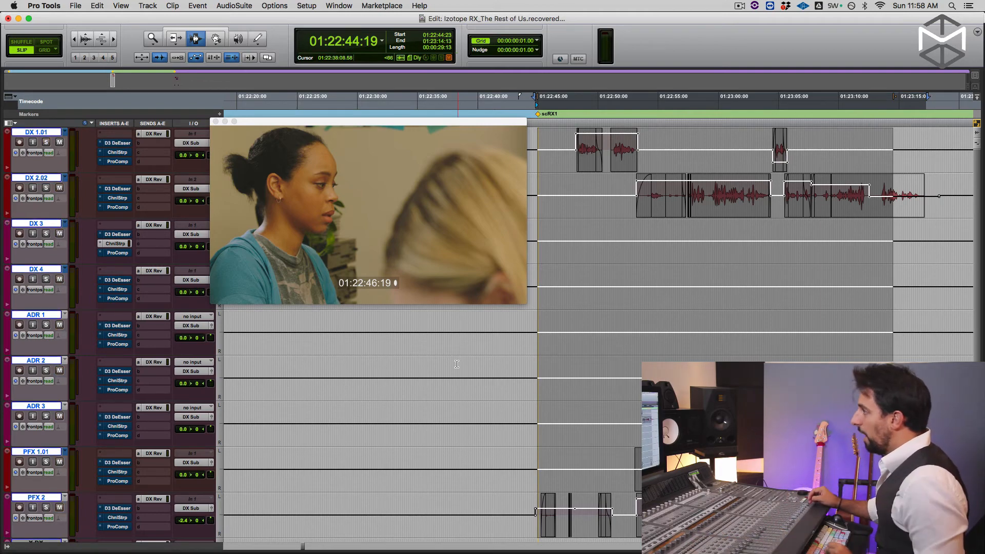
scroll(652, 341, down, 2)
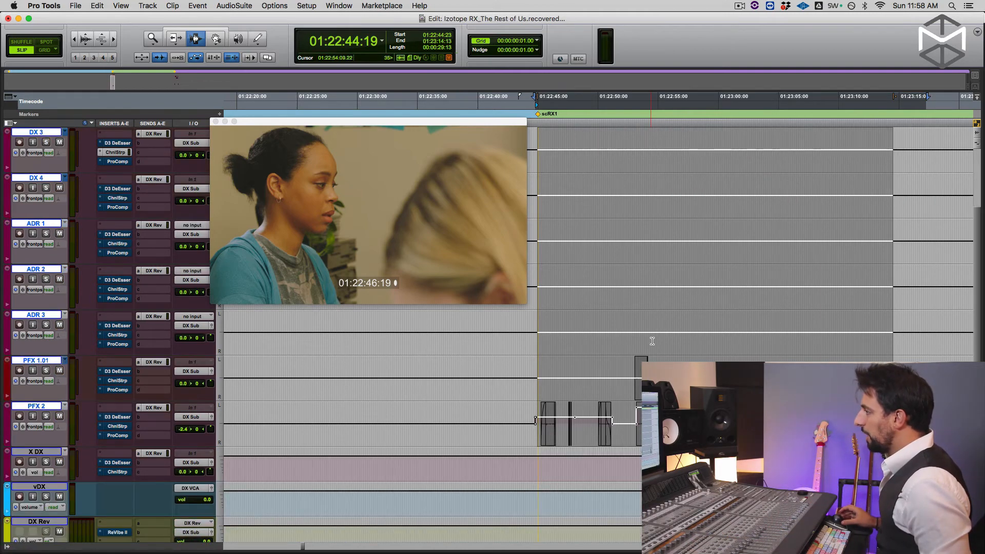
scroll(608, 286, up, 2)
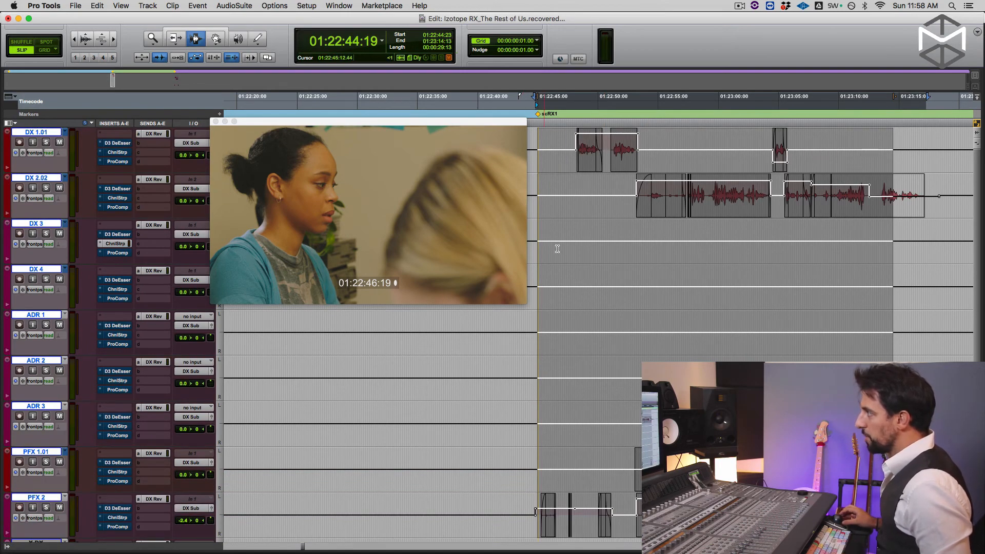
scroll(554, 246, down, 4)
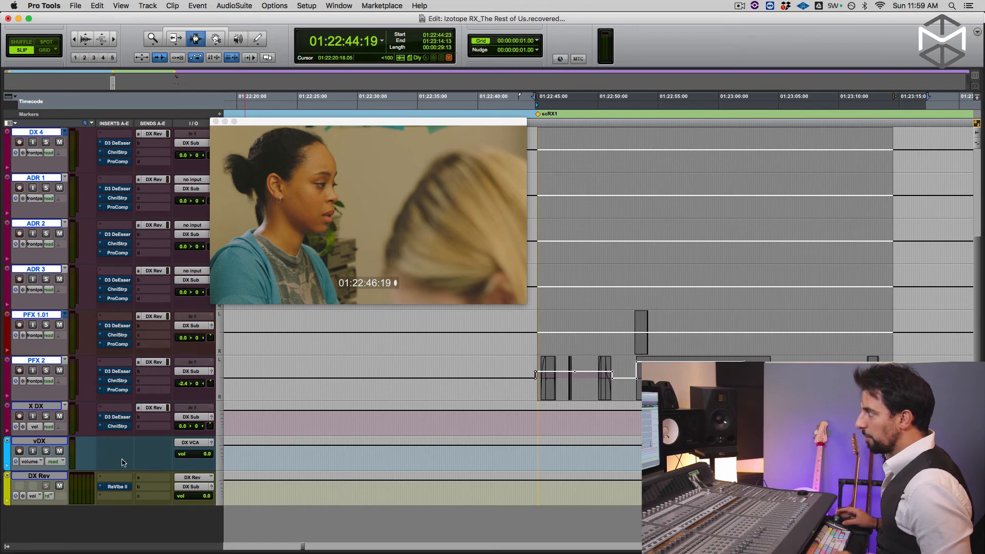
scroll(339, 370, up, 1)
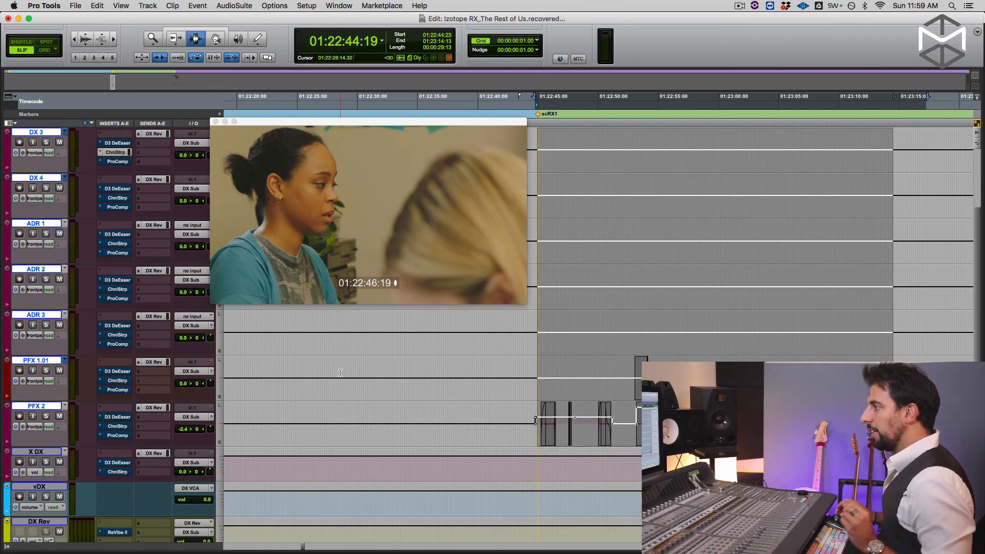
Extend the selection's start back to 01:22:44:14 and play the opening of the scene
shift+click(534, 392)
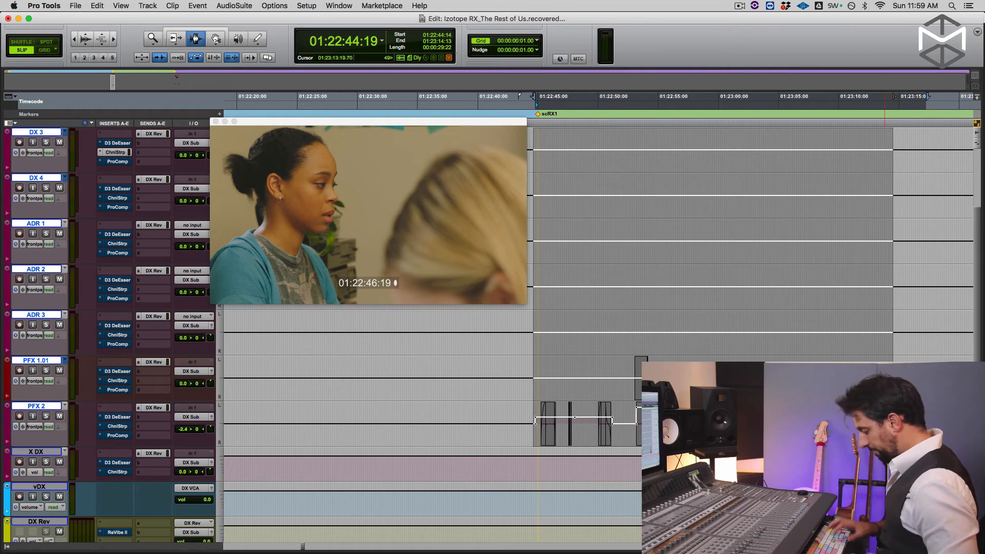
key(ctrl+super+p)
key(ctrl+super+p)
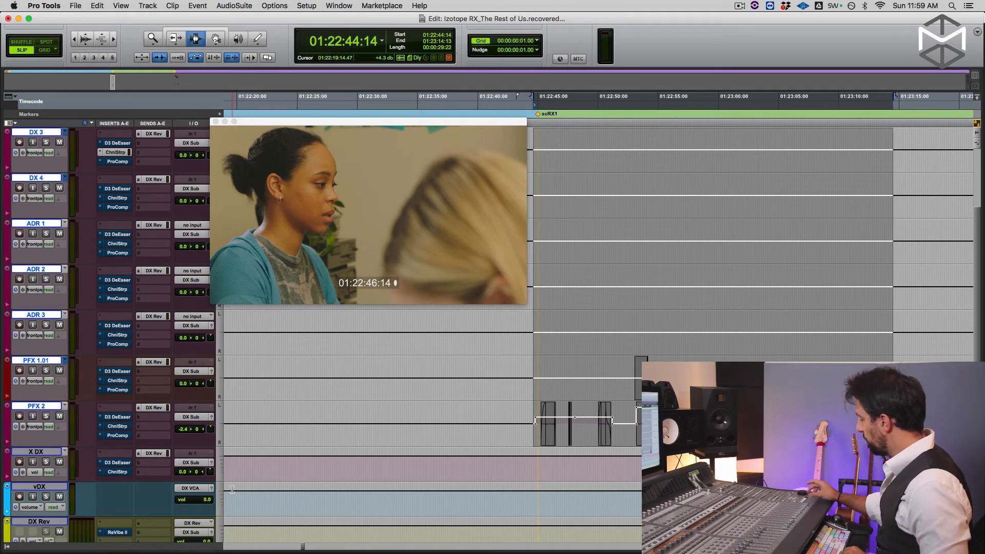
key(space)
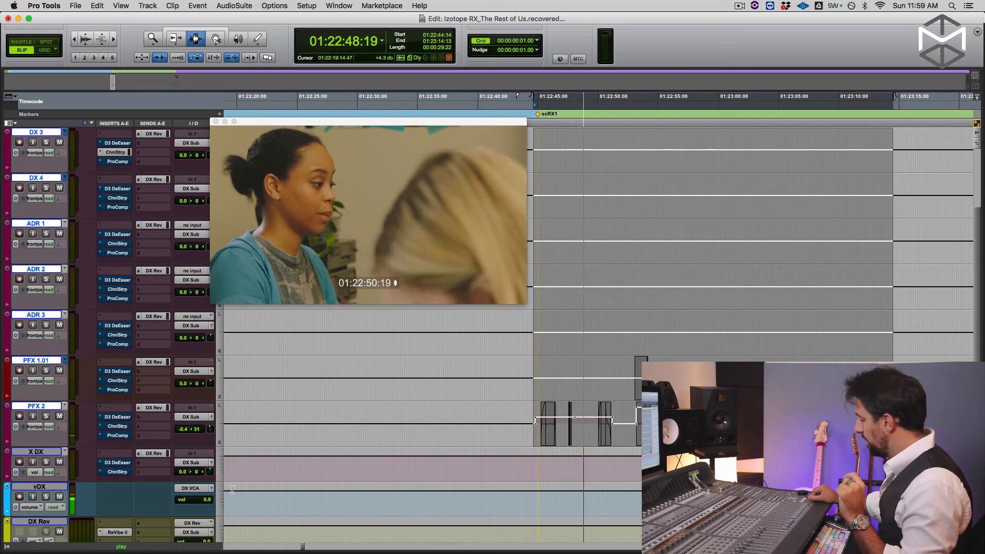
key(space)
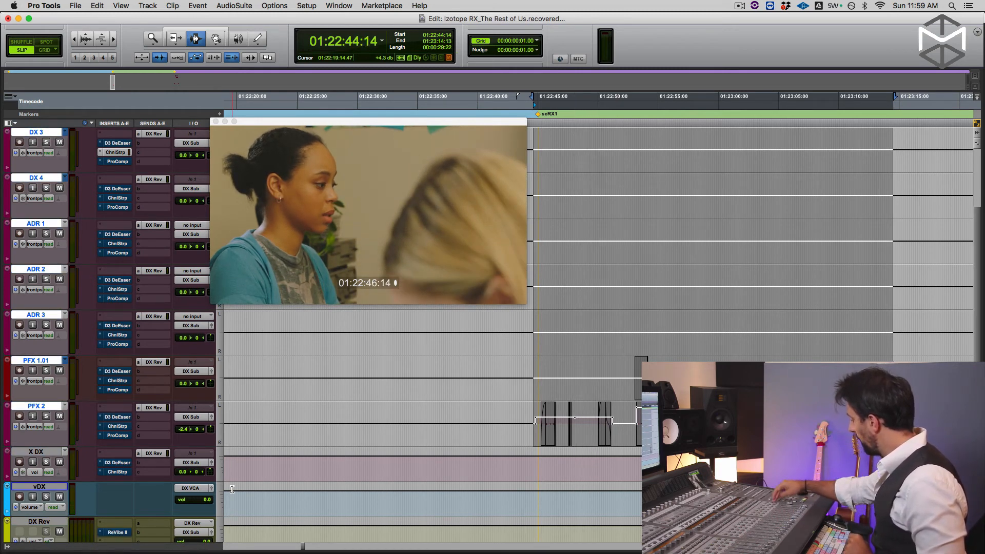
Solo vDX and play the scene while reducing the heights of all tracks from DX 1.01 through DX Rev
key(shift+s)
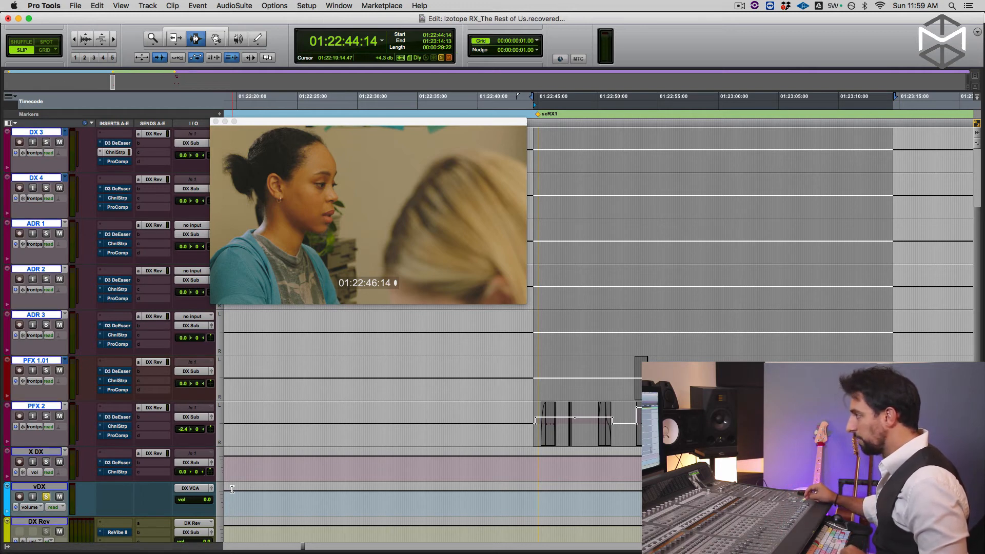
key(space)
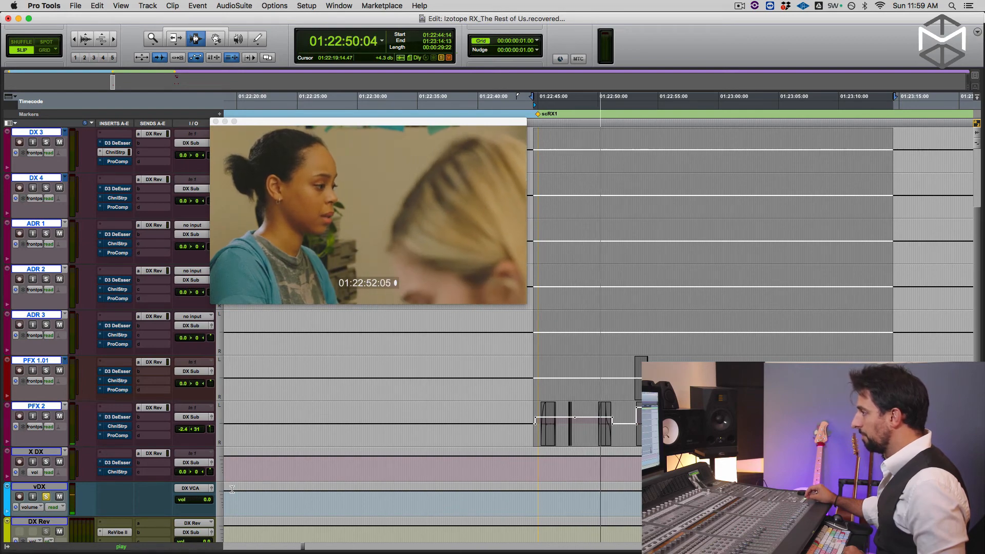
scroll(319, 507, down, 2)
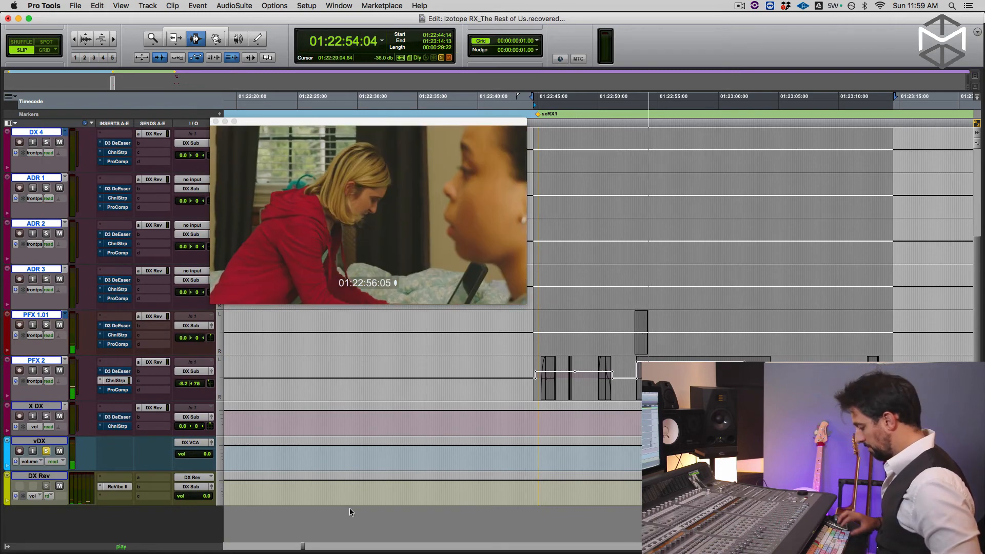
shift+click(44, 478)
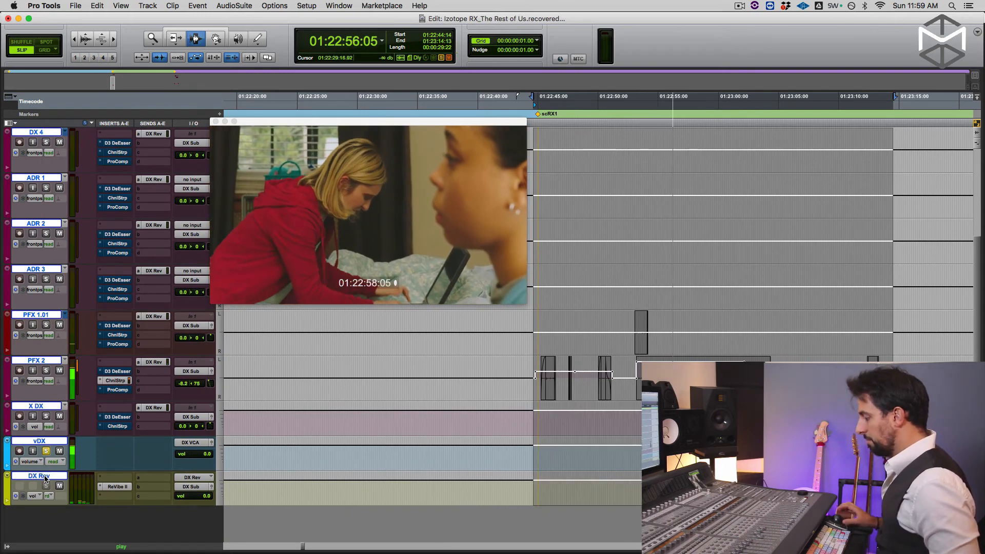
key(ctrl+alt+super+Down)
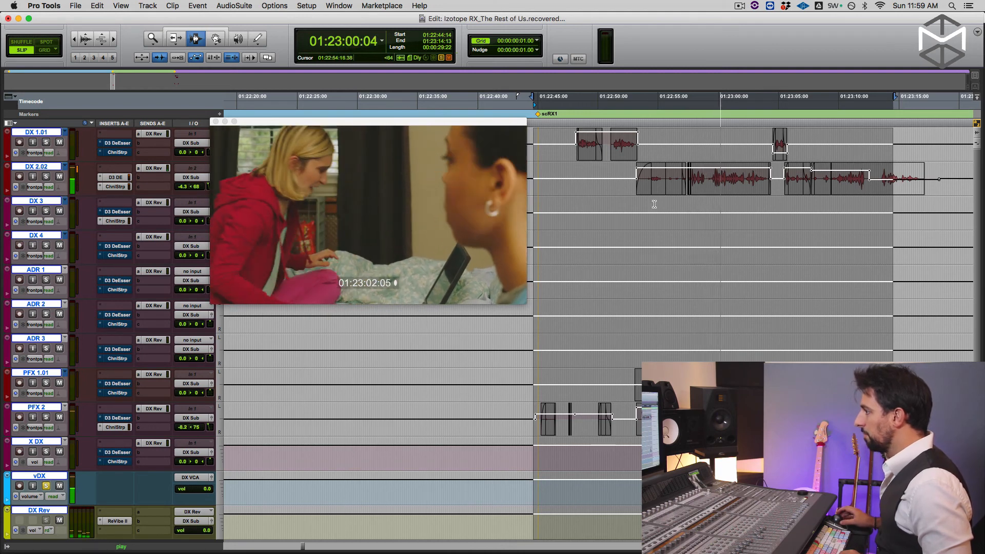
key(space)
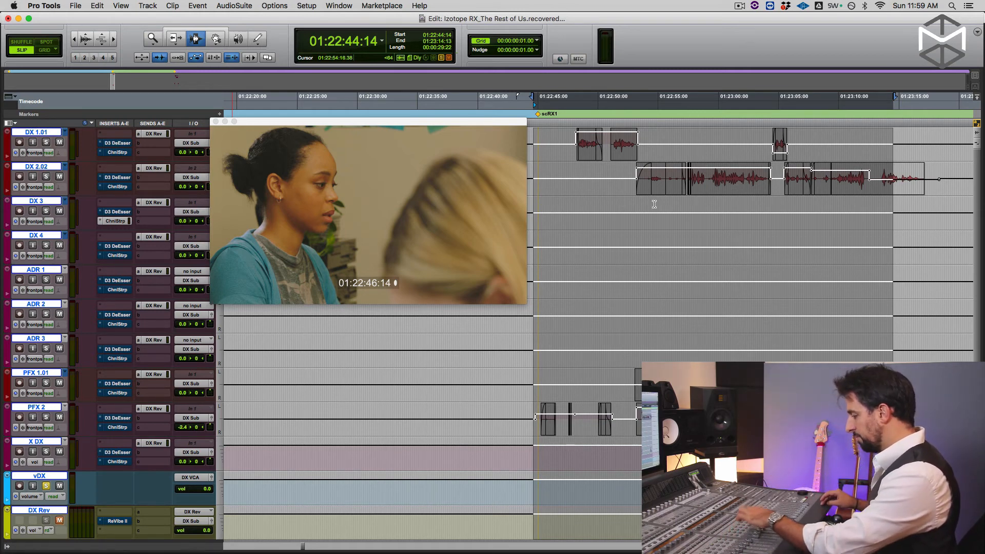
Play the soloed dialogue group again from 01:22:44:14, and unsolo vDX
key(space)
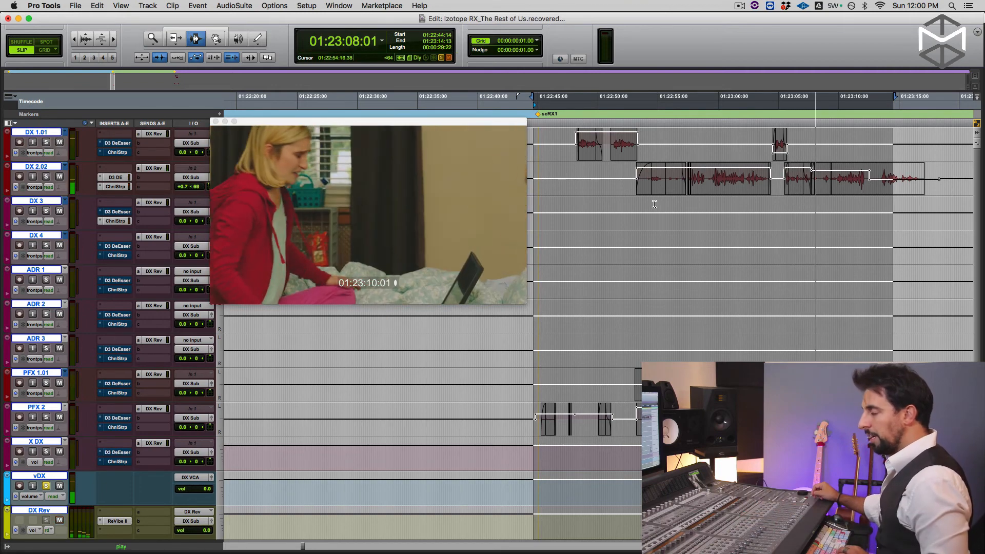
key(space)
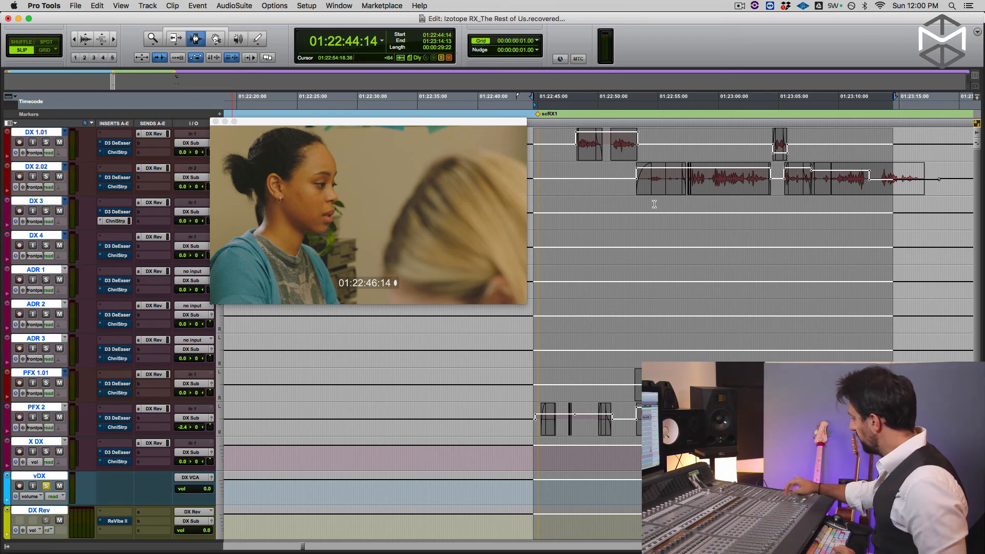
key(shift+s)
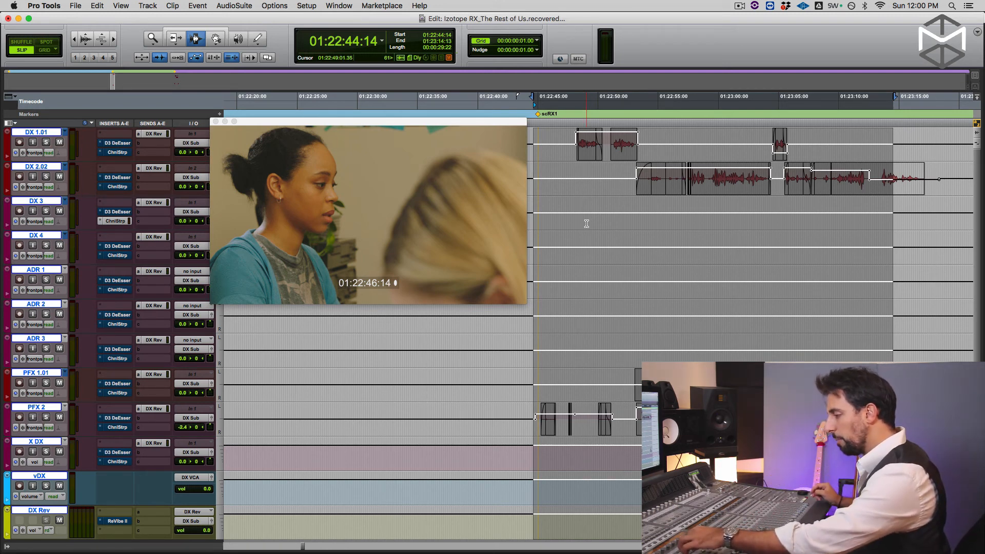
Recall the SFX track view at memory location 2, switch to the BG view at memory location 3, and solo vBG
key(KP_Decimal)
key(KP_2)
key(KP_Decimal)
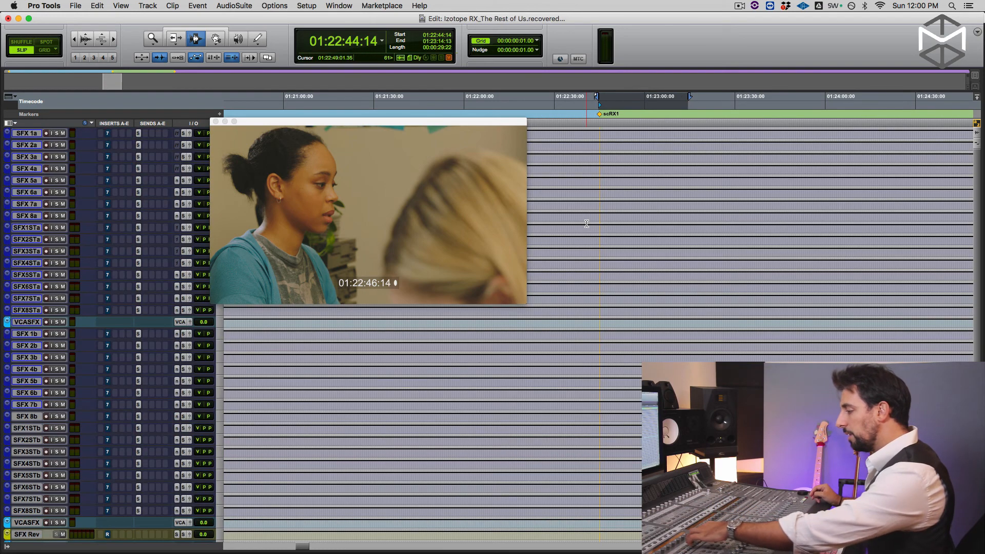
key(KP_Decimal)
key(KP_3)
key(KP_Decimal)
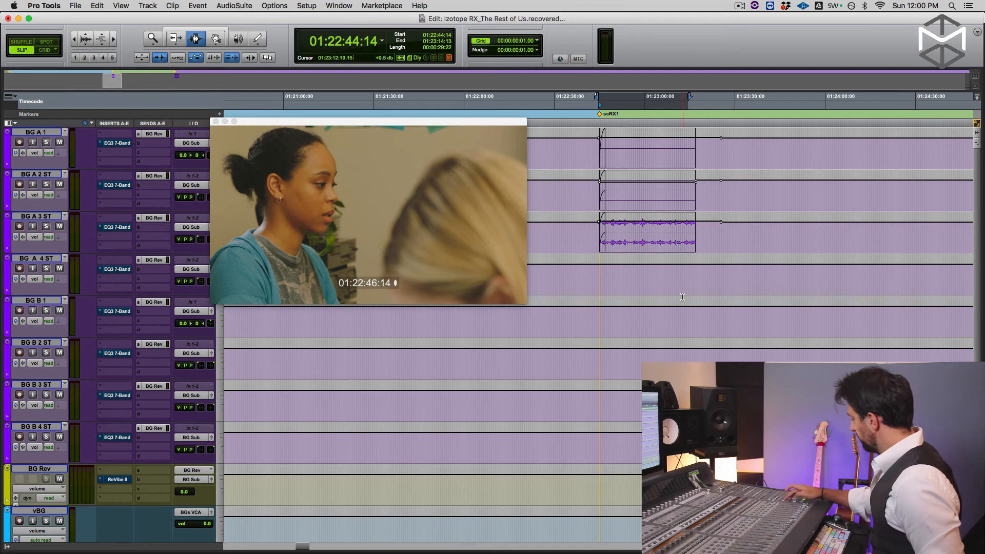
key(shift+s)
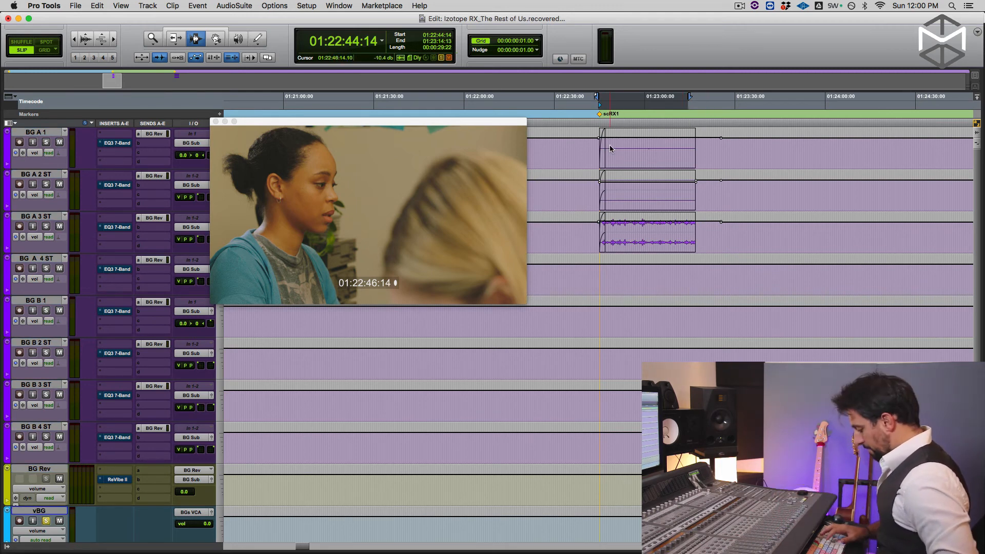
Magnify the background waveforms vertically and select the BG A 1 clip in the scRX1 scene
key(alt+super+bracketright)
key(alt+super+bracketright)
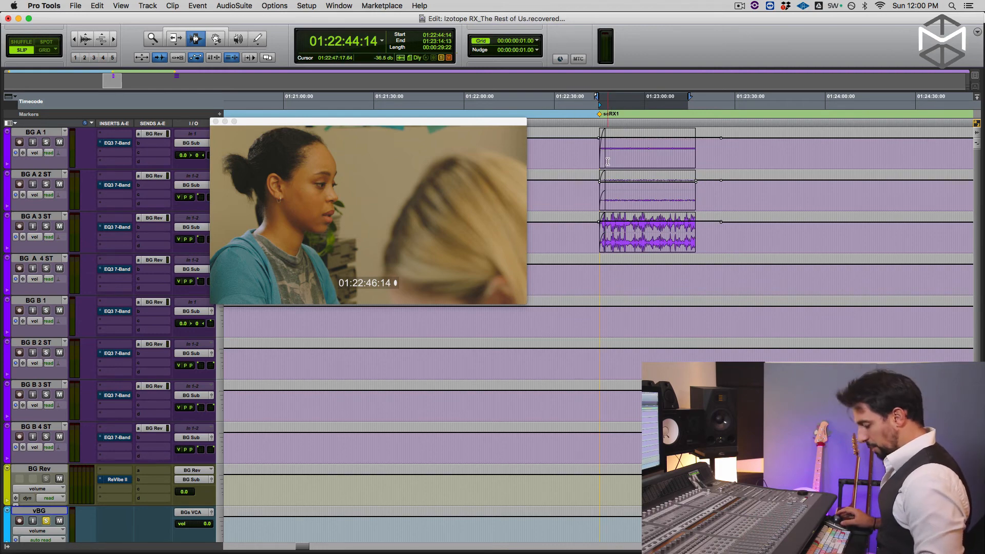
double_click(612, 148)
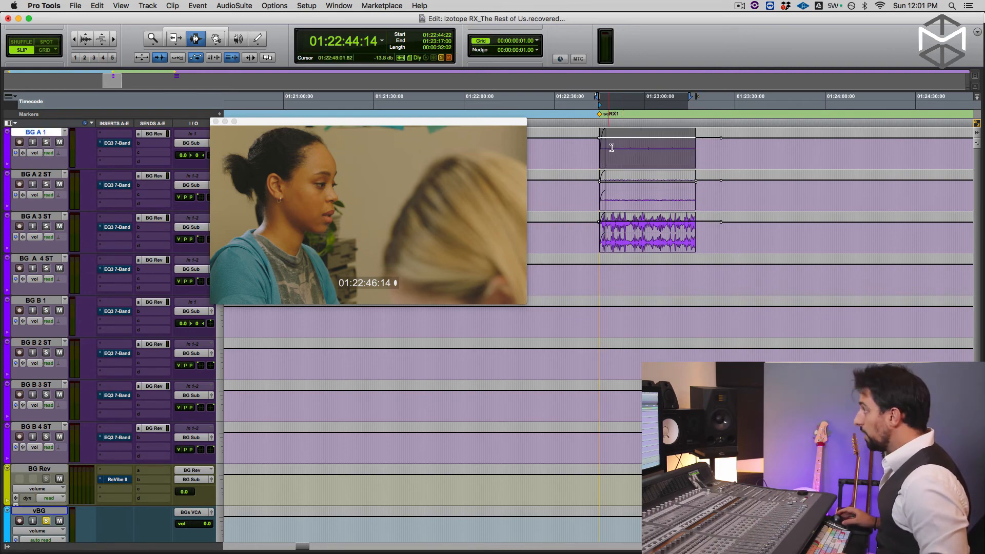
key(super+bracketright)
key(super+bracketright)
key(super+bracketright)
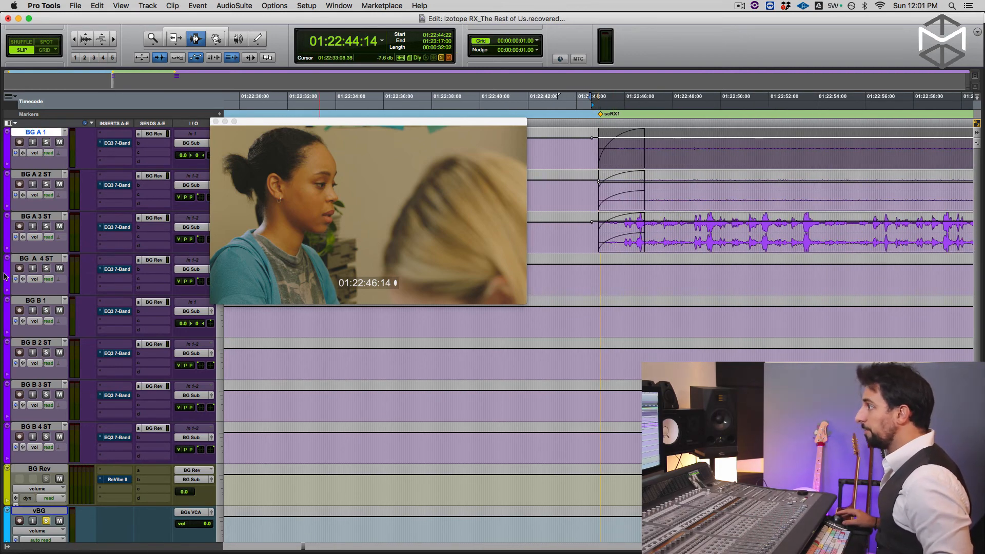
Extend the selection to BG A 2 ST and BG A 3 ST and enlarge the three tracks' heights
shift+click(32, 218)
key(ctrl+Up)
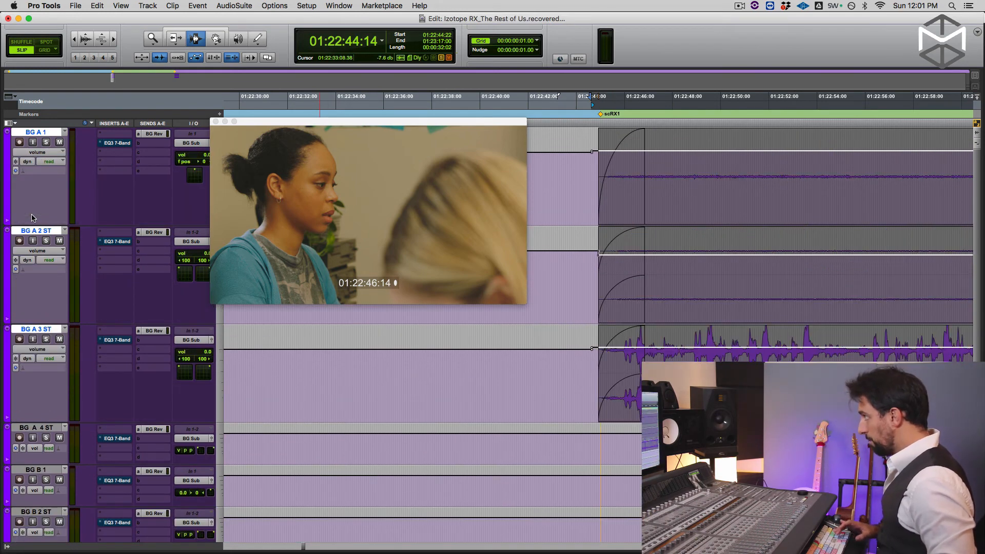
key(super+bracketleft)
key(super+bracketleft)
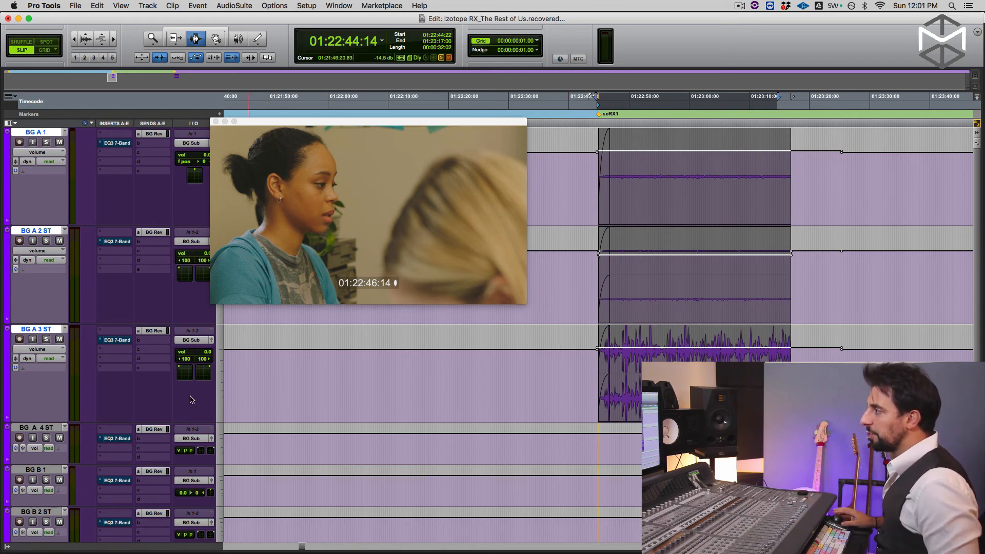
Open the EQ3 7-Band insert on BG A 3 ST and place its window below the video
click(117, 340)
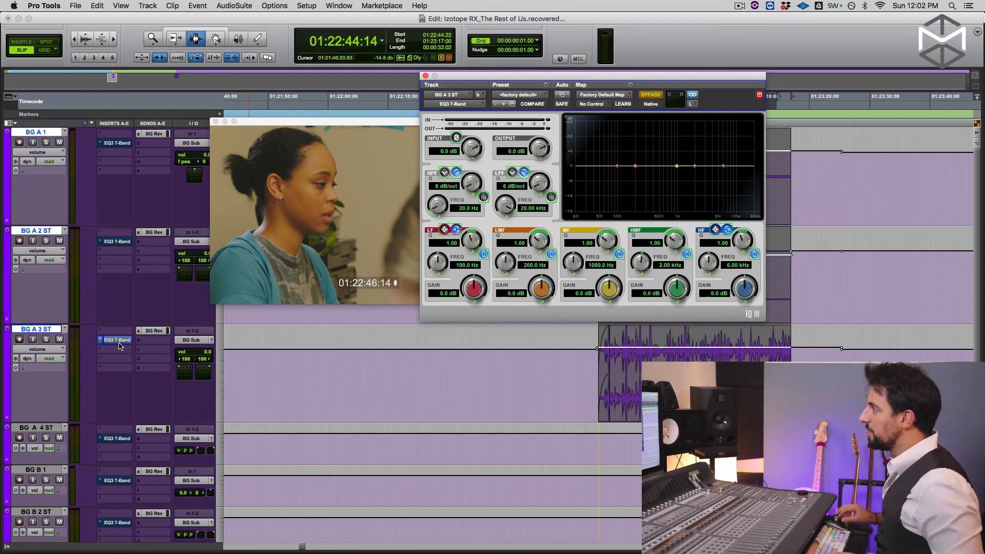
drag(460, 86, 249, 313)
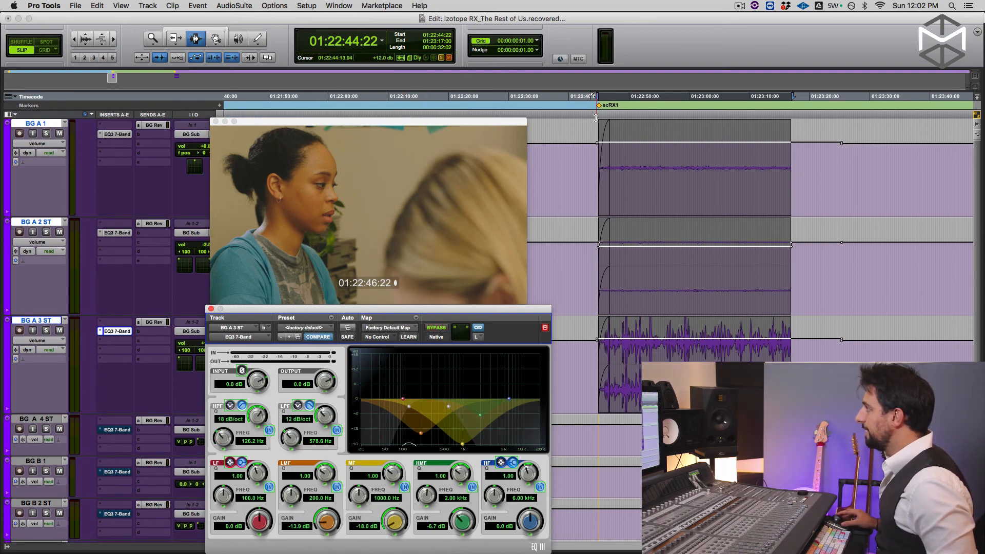
Select 01:22:44:09 to 01:23:17:17 on BG A 1 and play the background ambience
drag(596, 118, 795, 139)
key(ctrl+super+p)
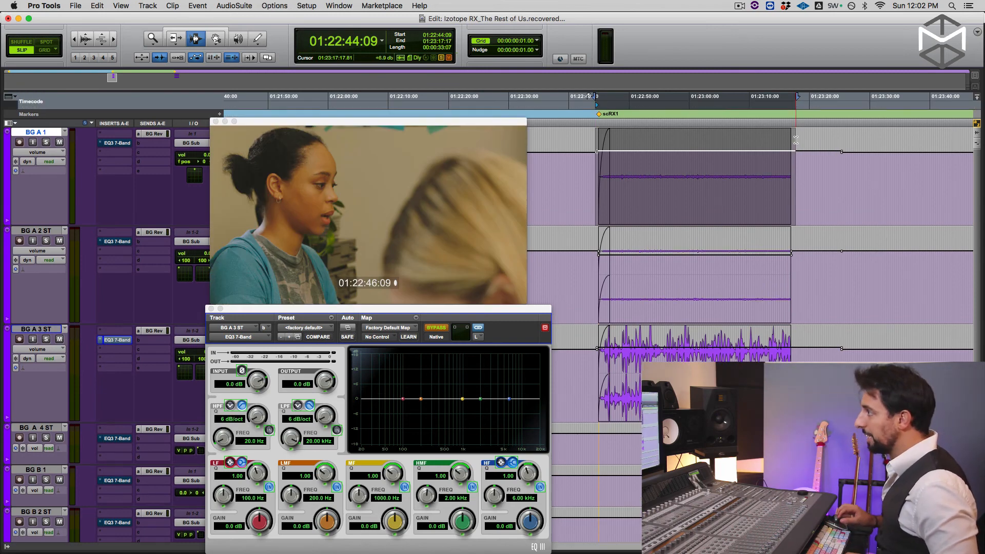
key(space)
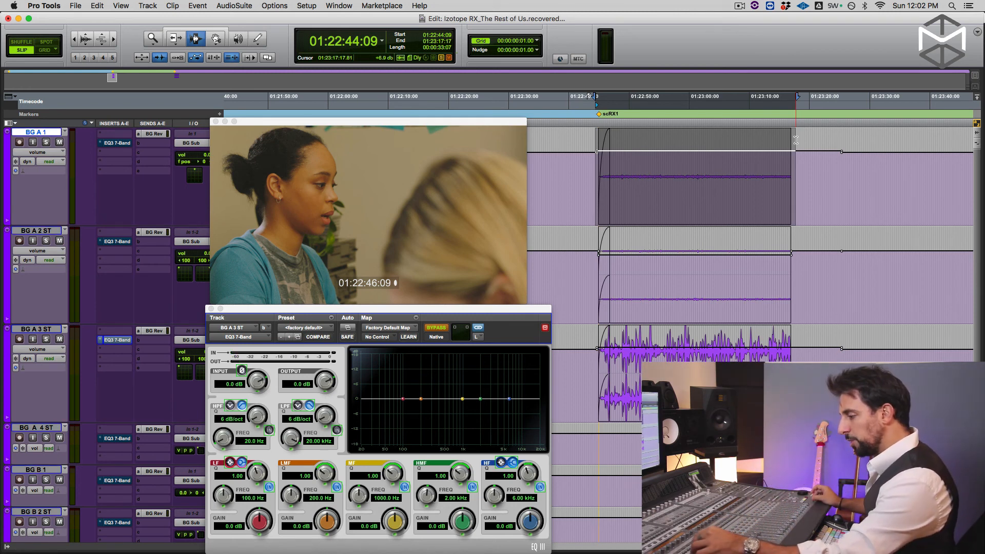
Solo BG A 1 and BG A 3 ST in turn to hear each background during playback, and close the EQ window
key(shift+s)
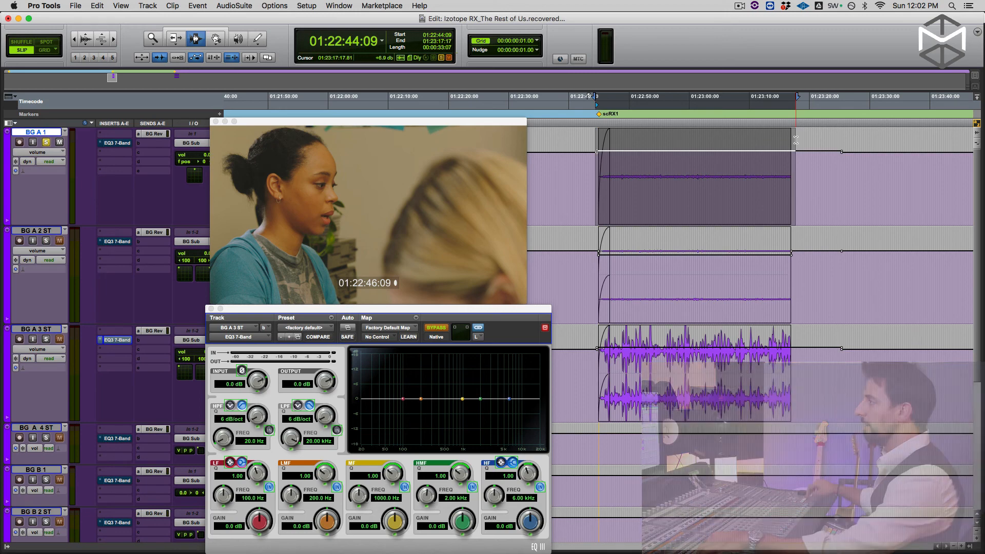
key(space)
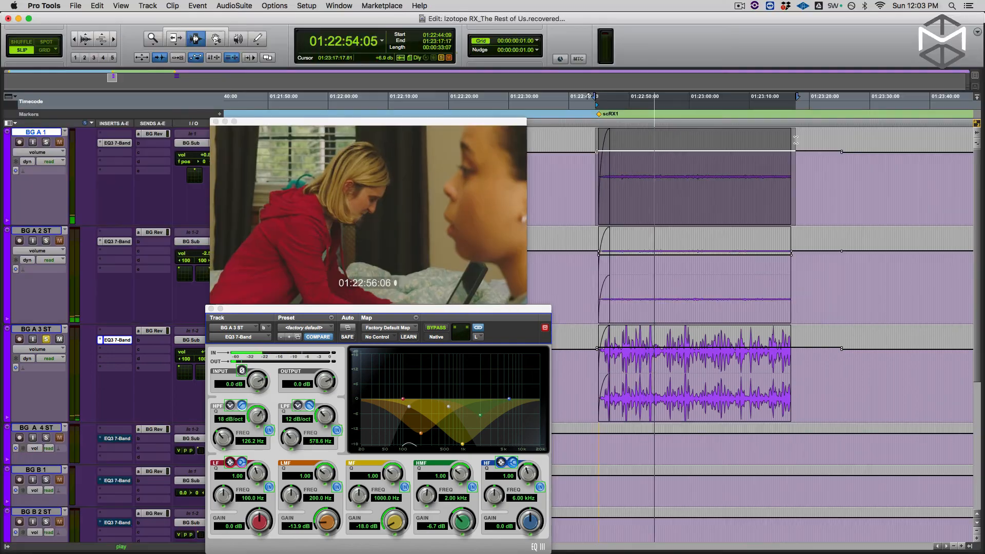
key(space)
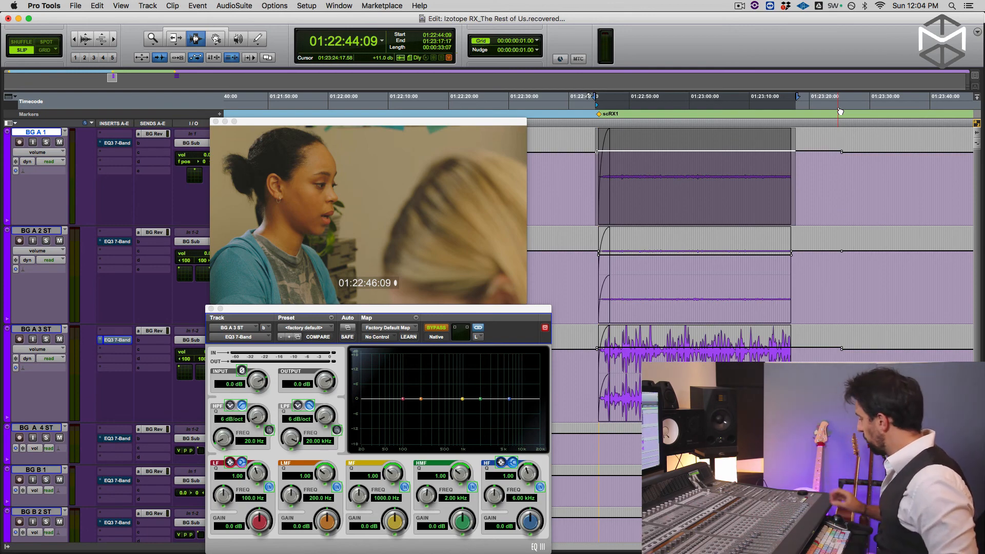
key(super+w)
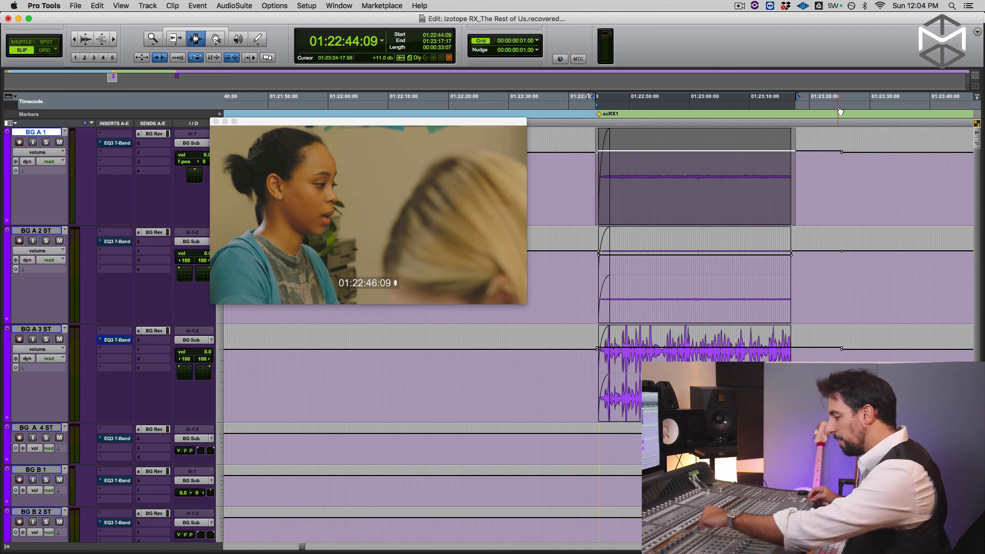
Recall memory location 4 to show the music tracks, target MX A 1, and enlarge its track height
key(period)
key(4)
key(period)
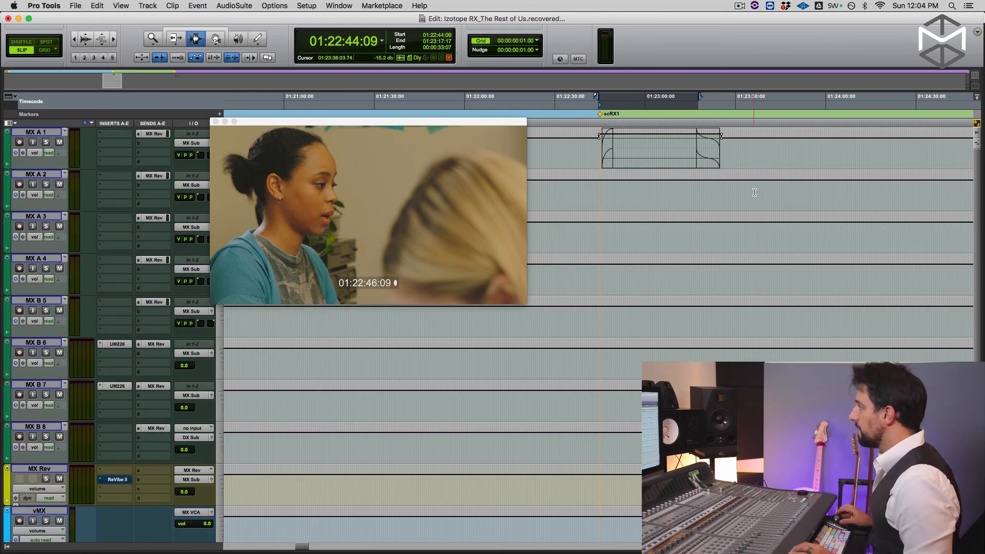
click(627, 151)
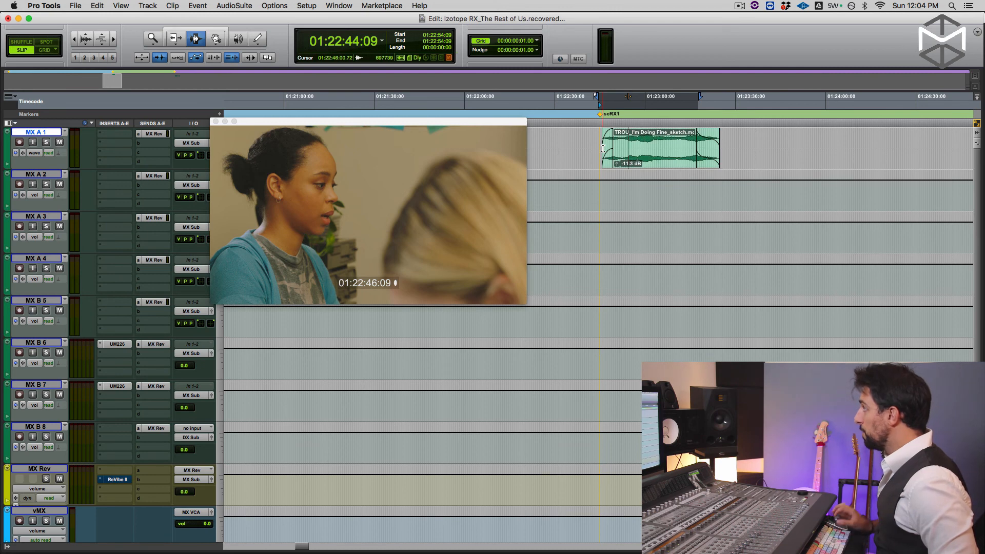
key(ctrl+Up)
key(ctrl+Up)
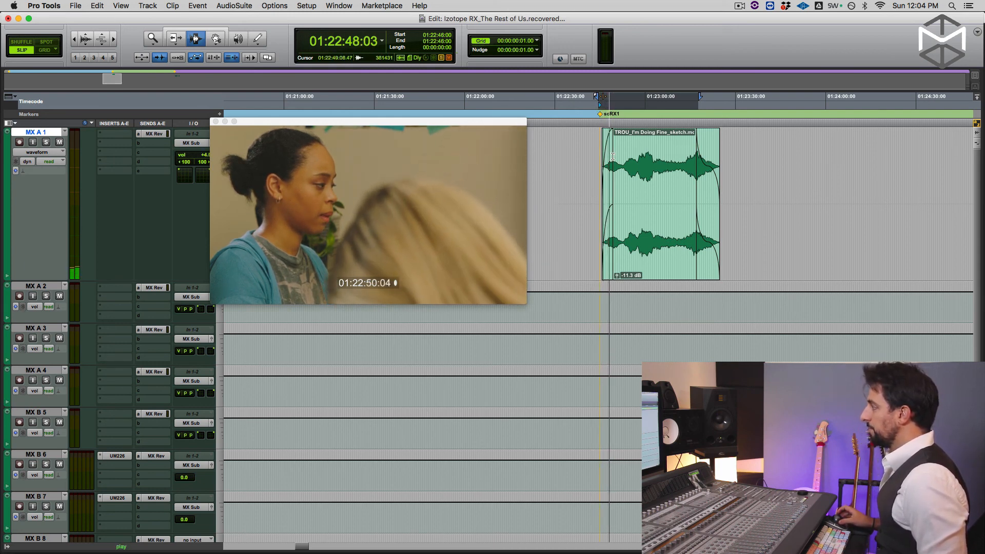
Toggle MX A 1 between volume and waveform view while listening to the music, and stop playback
key(ctrl+minus)
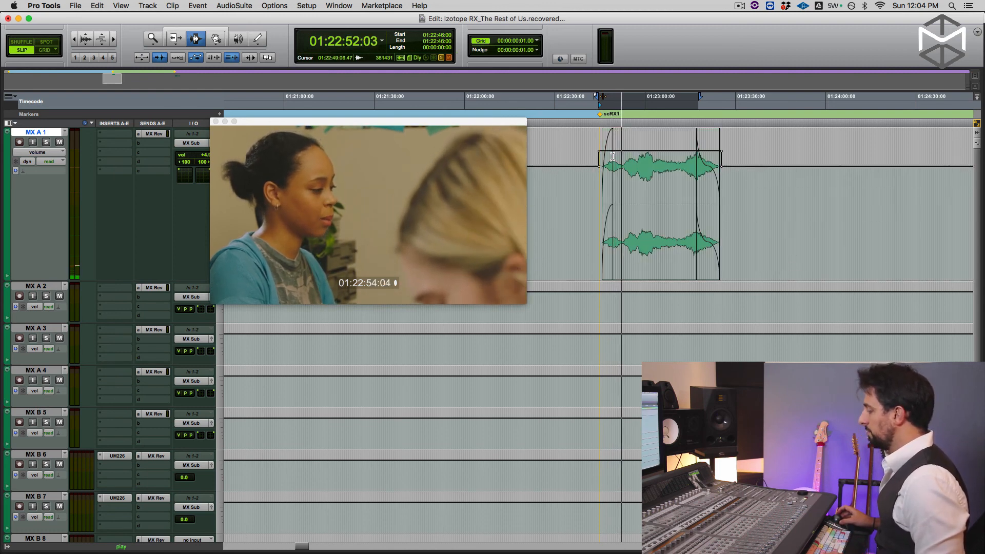
key(ctrl+minus)
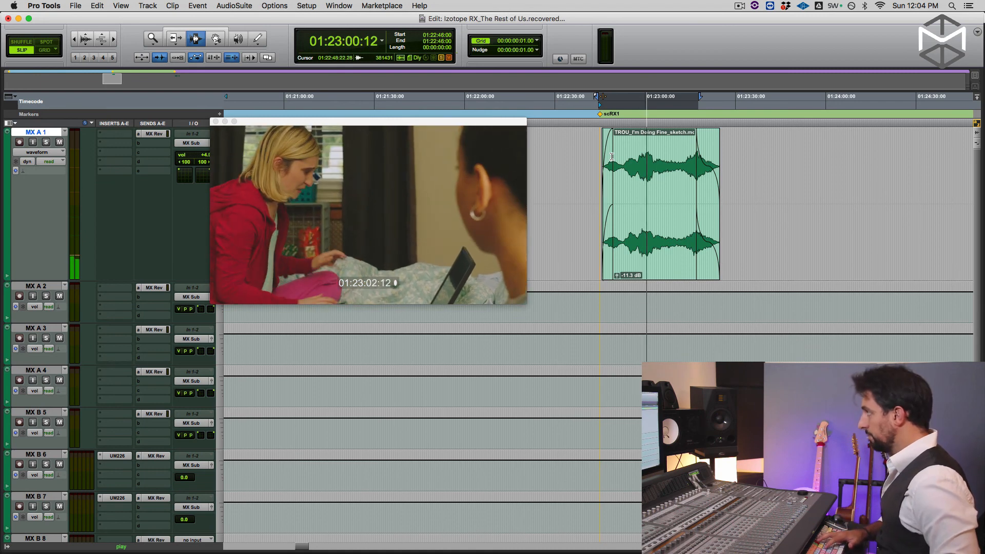
key(space)
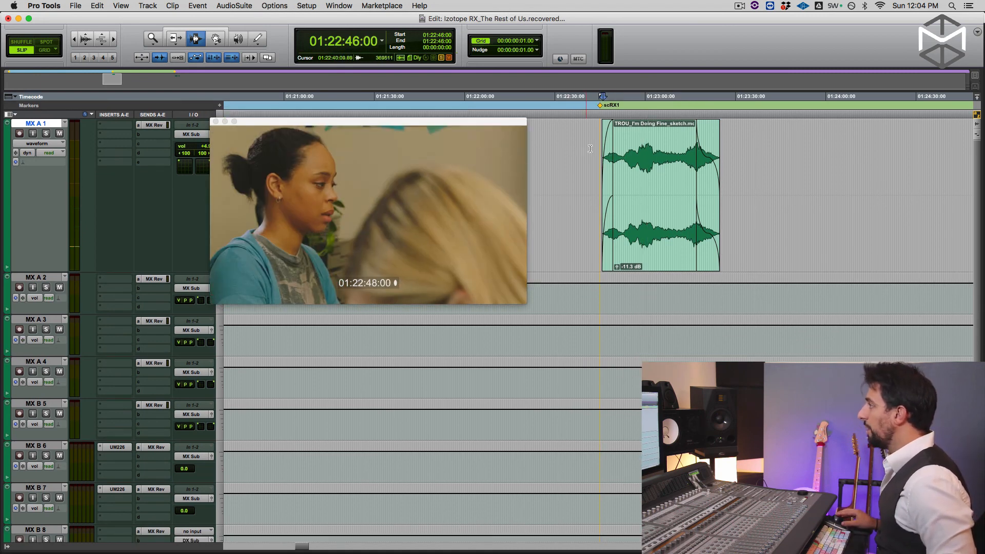
Select 01:22:44:07 to 01:23:25:09 on MX A 1 around the music clip
drag(599, 148, 721, 153)
key(ctrl+super+p)
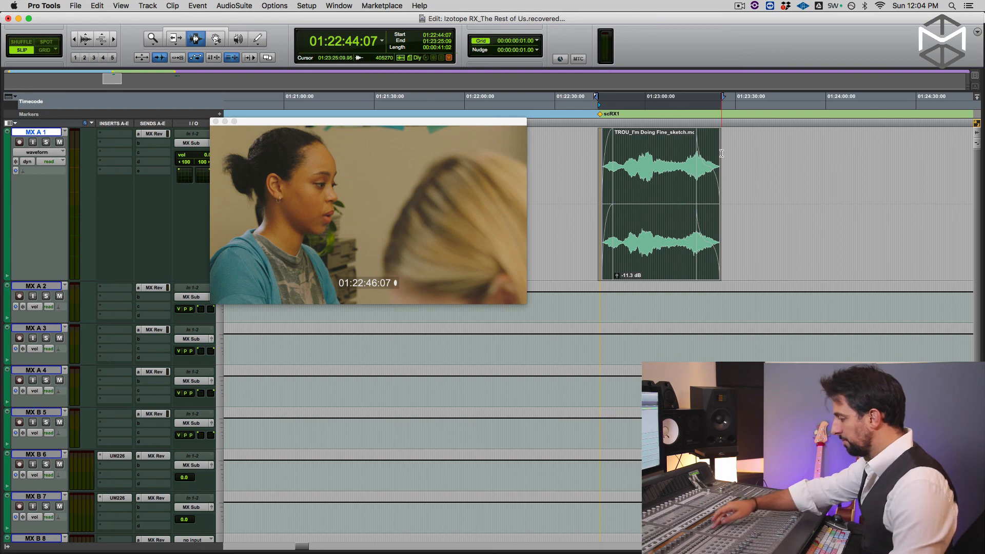
Recall memory location 1 to return to the dialogue tracks and set the edit cursor at 01:22:45:16 on DX 1.01
key(KP_Decimal)
key(1)
key(KP_Decimal)
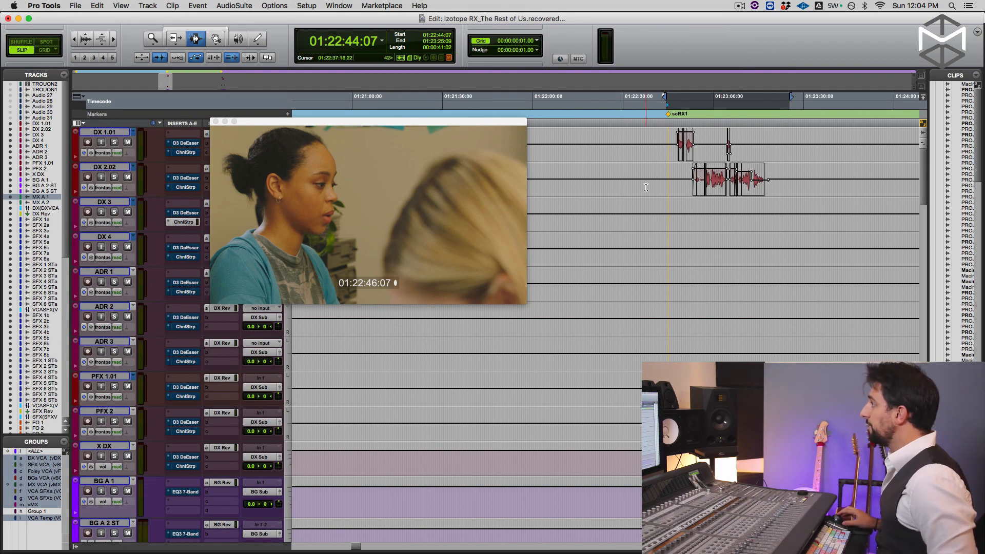
click(671, 148)
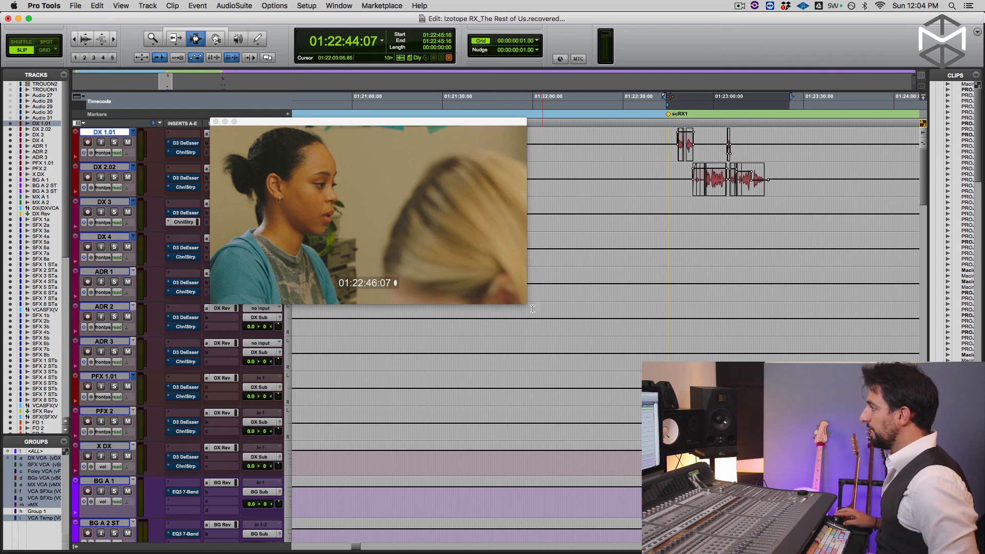
Enlarge the video window and move it clear of the dialogue clips, playing the scene briefly
drag(545, 327, 613, 447)
drag(637, 518, 662, 518)
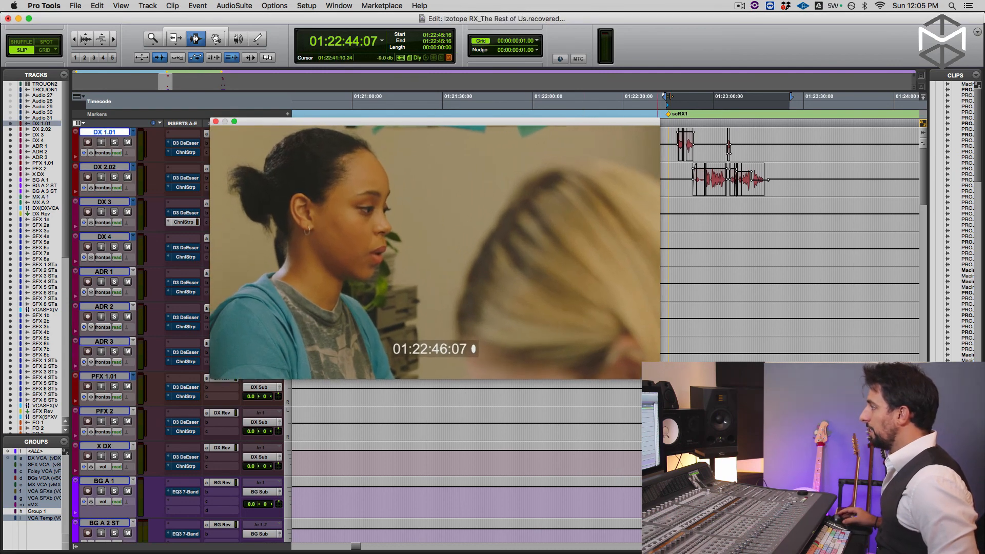
drag(525, 121, 439, 86)
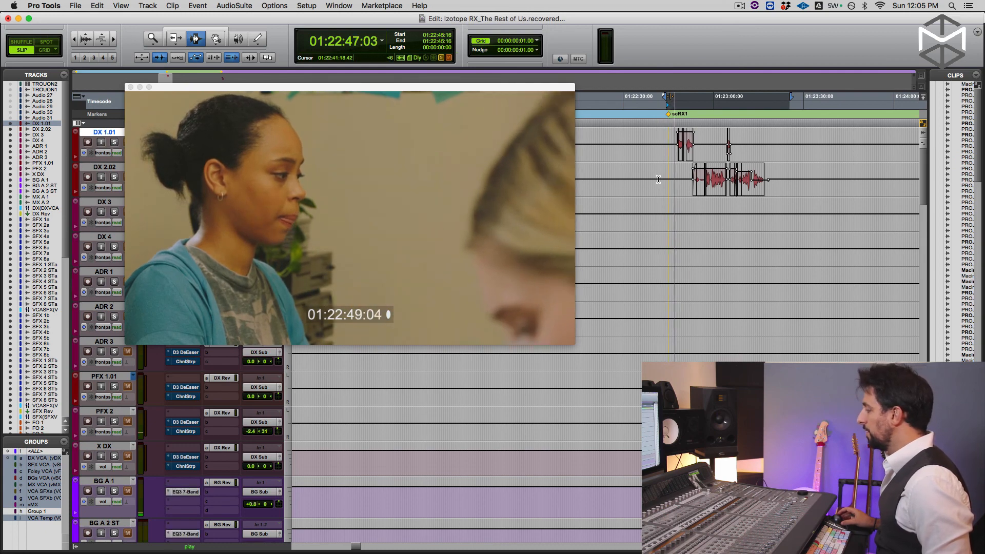
key(space)
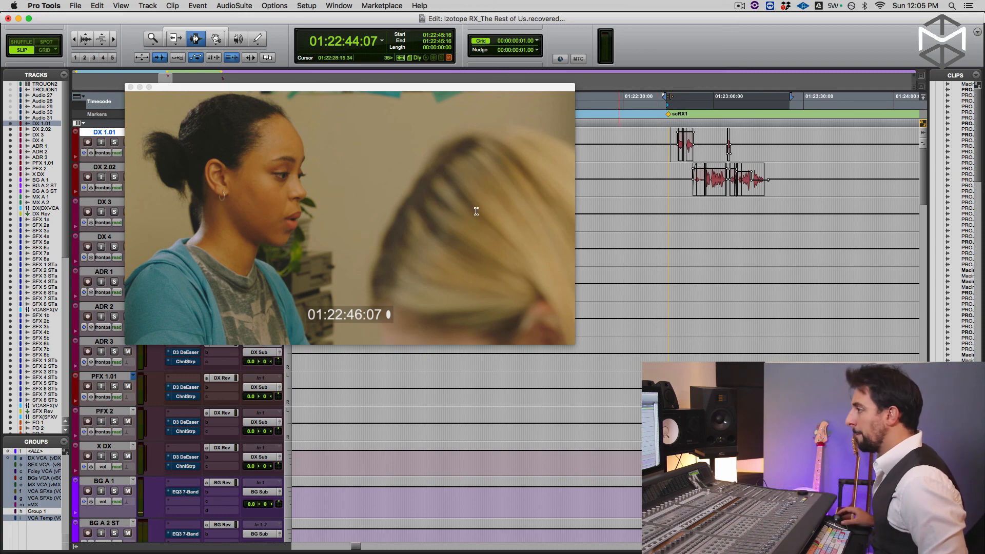
Look through the end of the track list, down to the submix, print and VCA tracks
scroll(46, 426, down, 10)
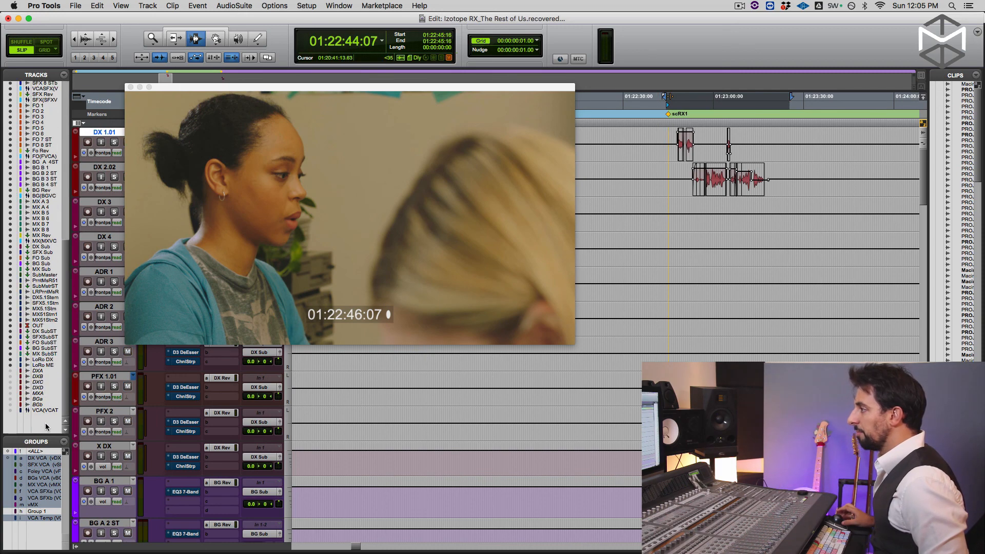